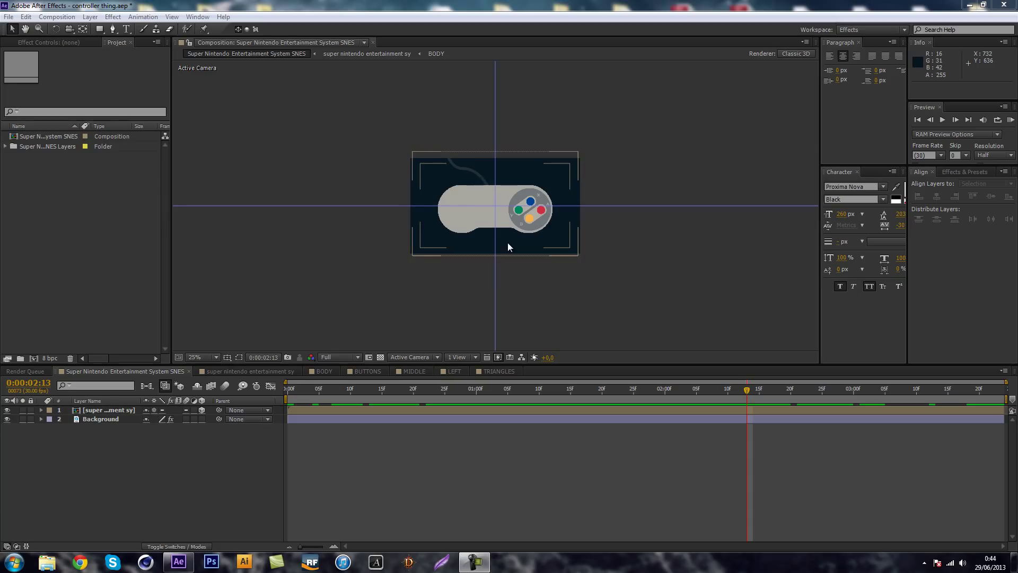
# - Scrub through the finished controller animation and play a RAM preview of it
pyautogui.click(602, 298)
pyautogui.moveTo(742, 396); pyautogui.dragTo(700, 391)
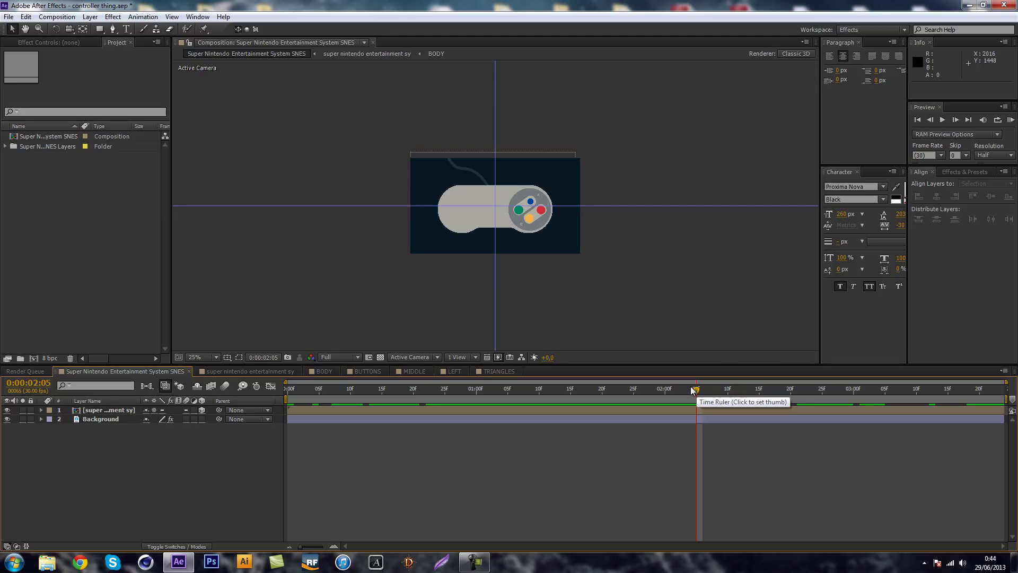
pyautogui.press('.')
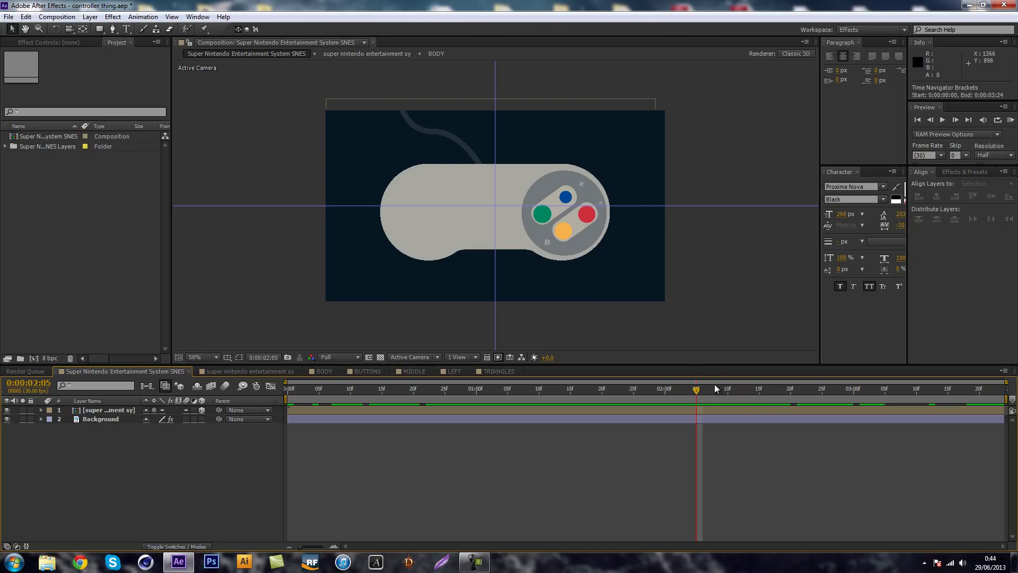
pyautogui.moveTo(715, 389); pyautogui.dragTo(665, 390)
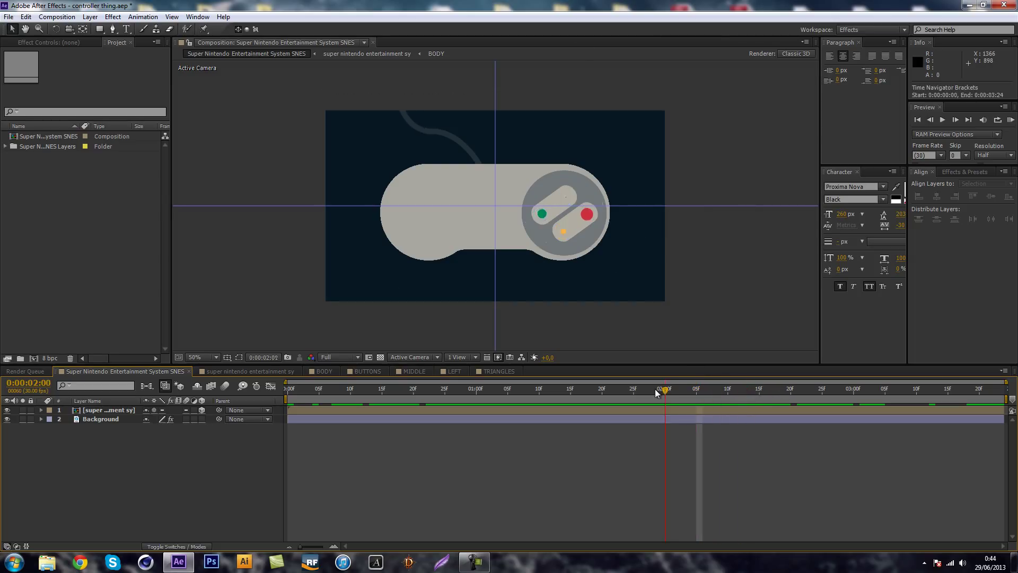
pyautogui.click(1011, 120)
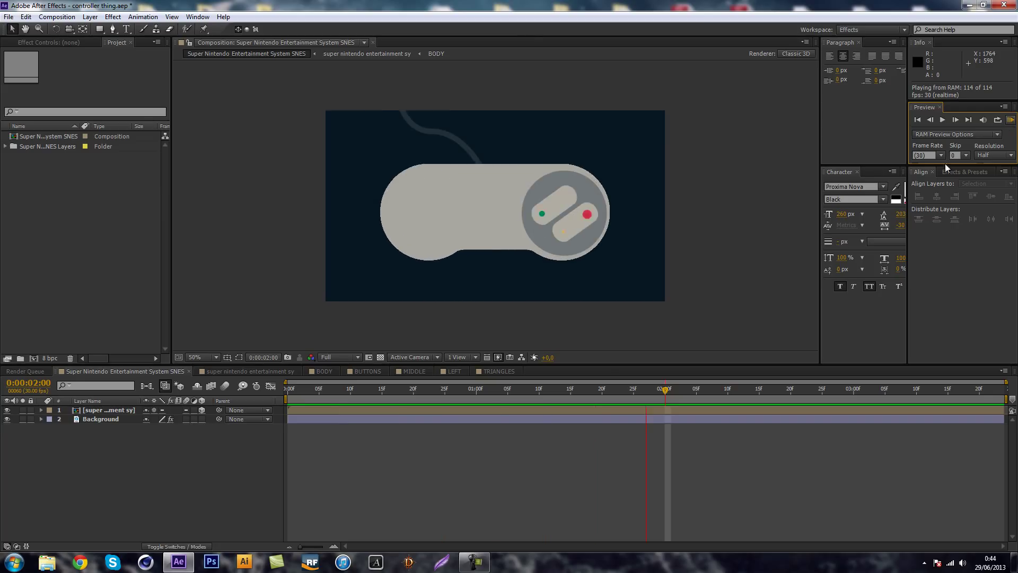
pyautogui.click(425, 395)
pyautogui.click(400, 390)
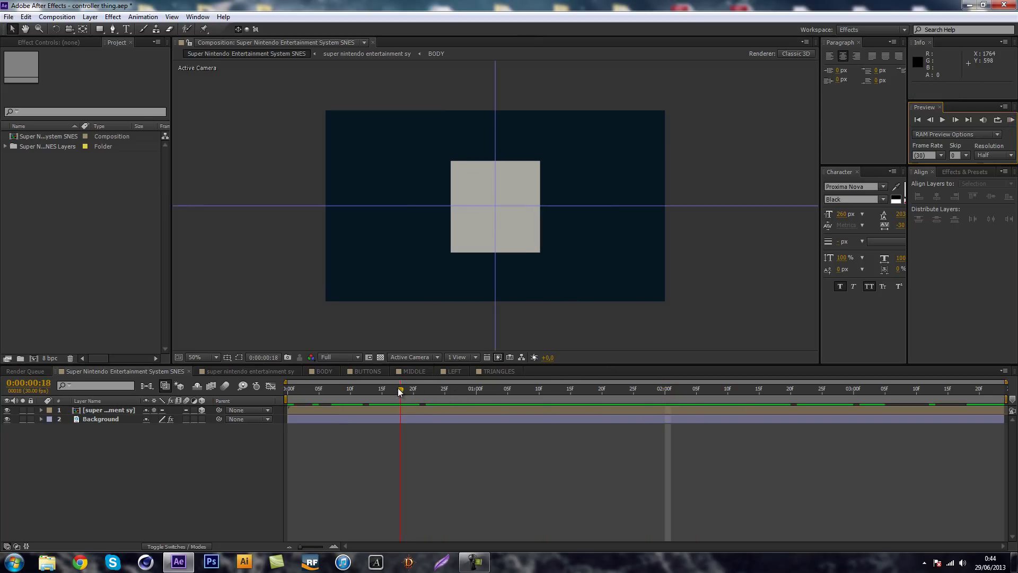
# - Remove the vertical and horizontal guides from the composition view and scrub the animation to 0:00:03:19
pyautogui.click(496, 220)
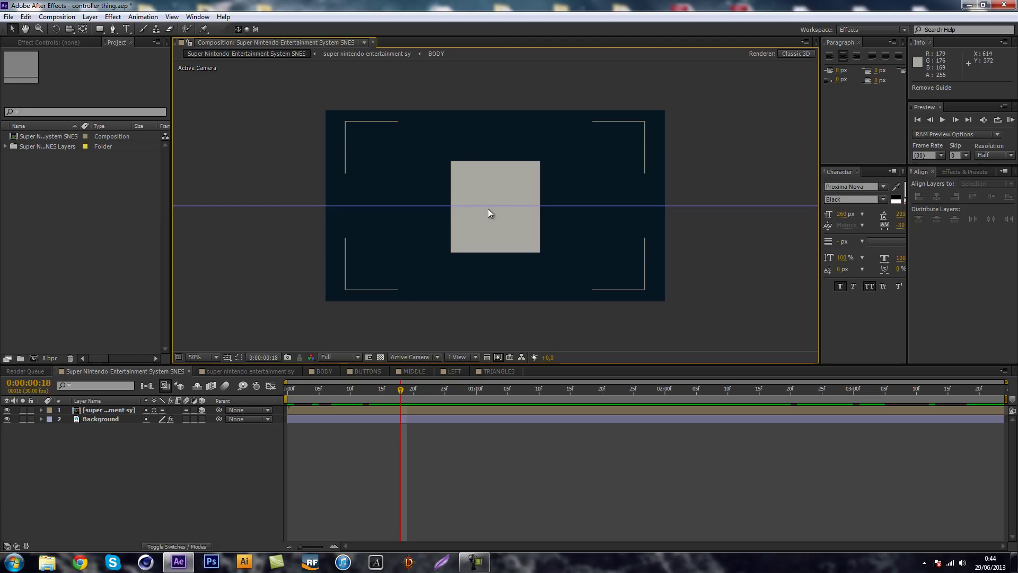
pyautogui.moveTo(484, 205); pyautogui.dragTo(426, 350)
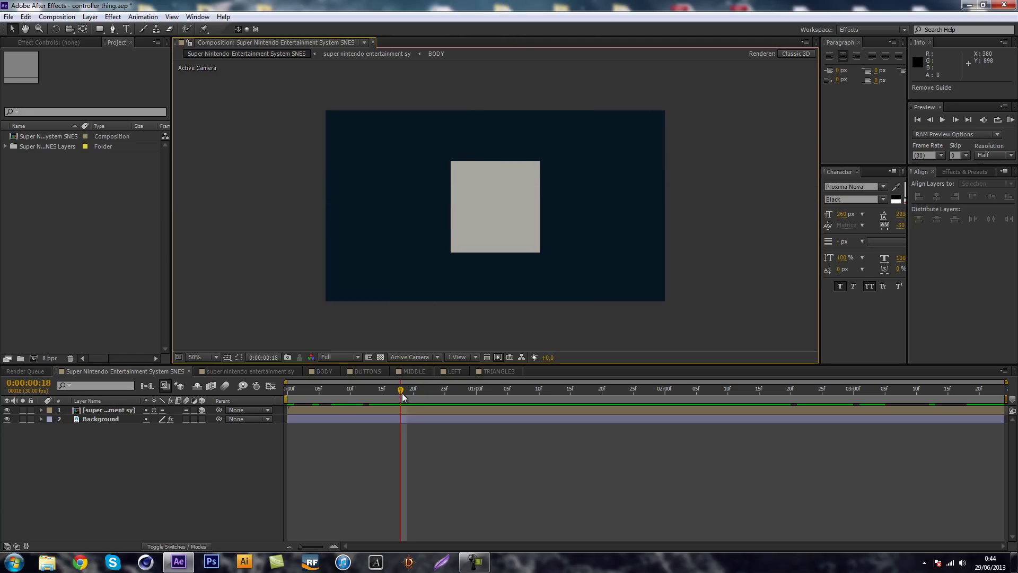
pyautogui.moveTo(402, 397); pyautogui.dragTo(974, 409)
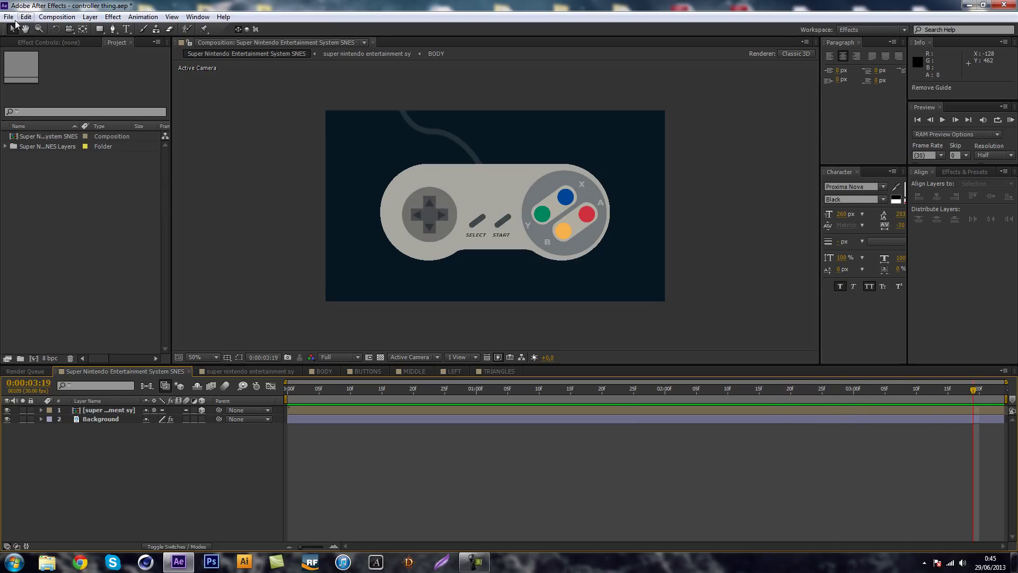
# - Close the finished animation by creating a new, empty project
pyautogui.click(25, 16)
pyautogui.moveTo(80, 29)
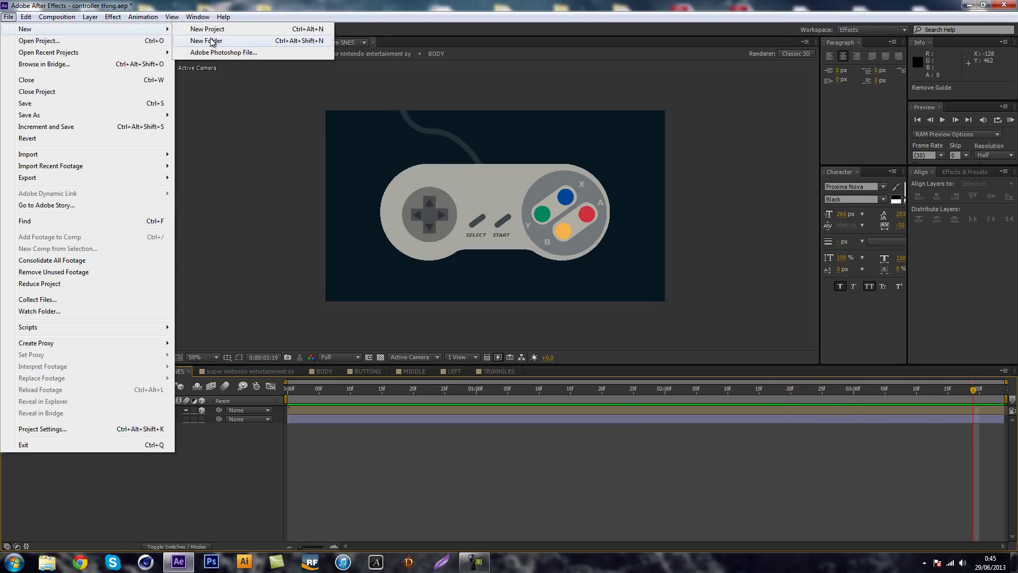
pyautogui.click(298, 31)
pyautogui.click(547, 294)
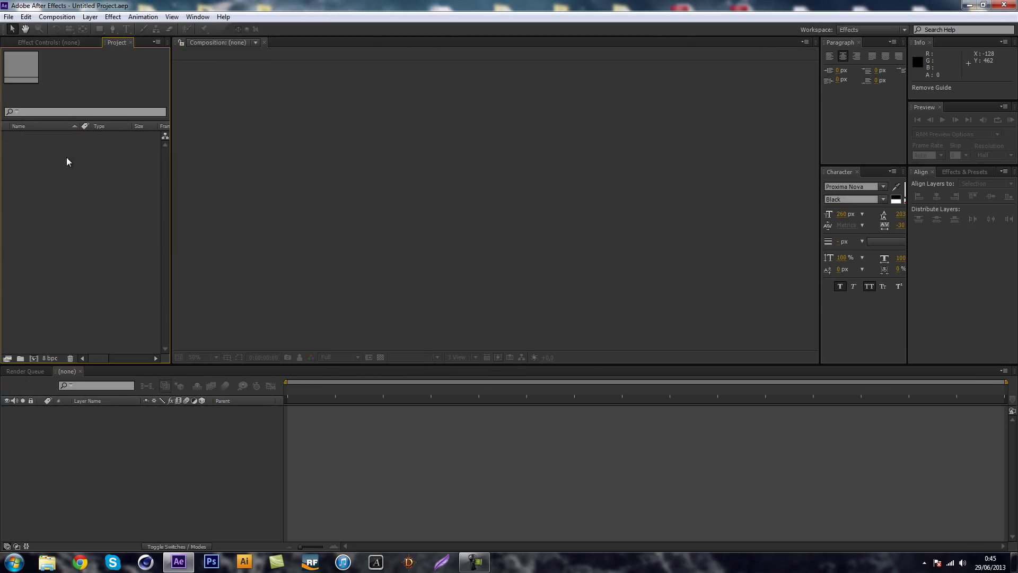
# - Import the Super Nintendo Entertainment System SNES PSD as a composition with editable layer styles
pyautogui.doubleClick(45, 150)
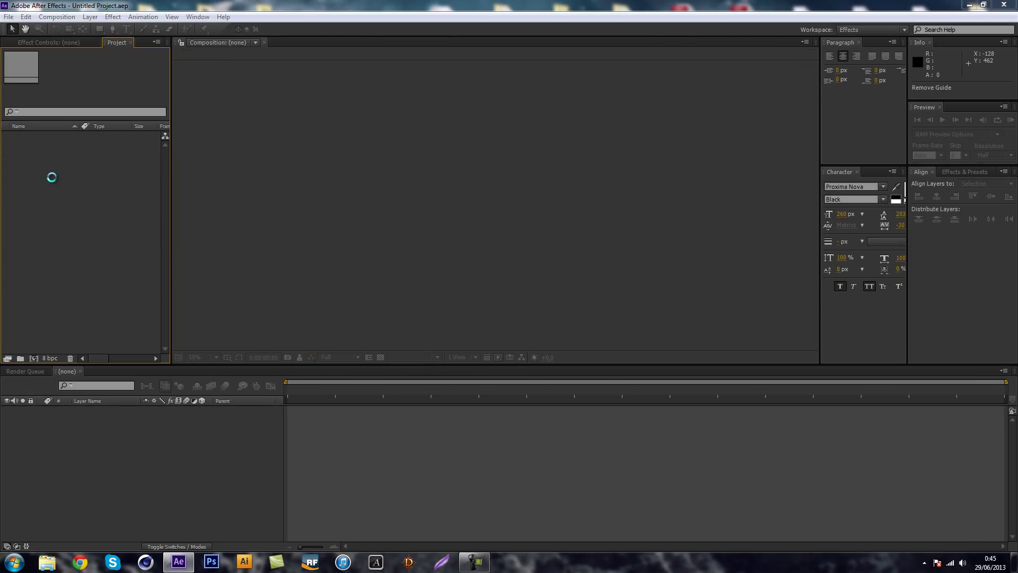
pyautogui.moveTo(177, 25); pyautogui.dragTo(379, 68)
pyautogui.click(392, 143)
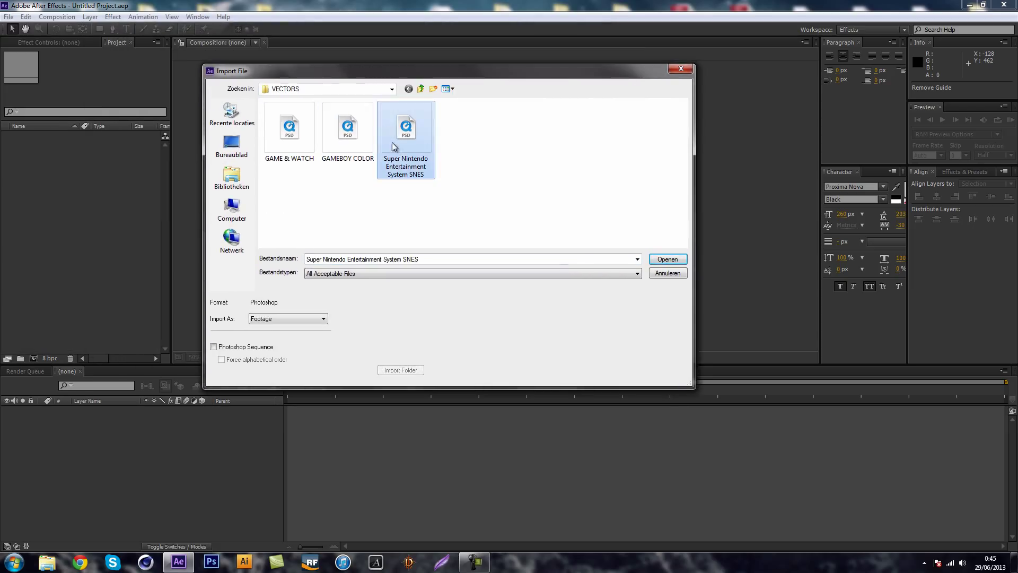
pyautogui.click(668, 259)
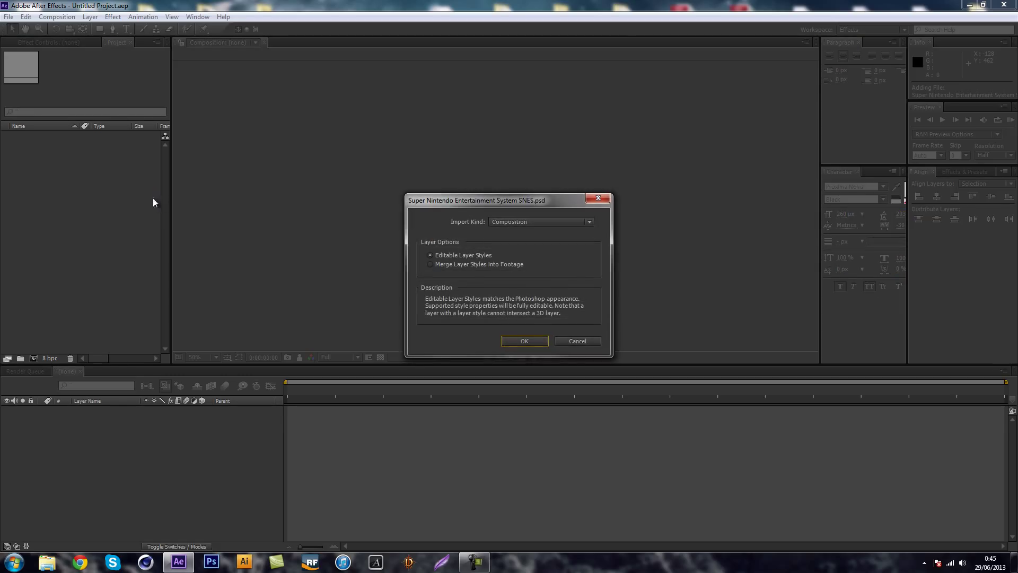
pyautogui.click(545, 342)
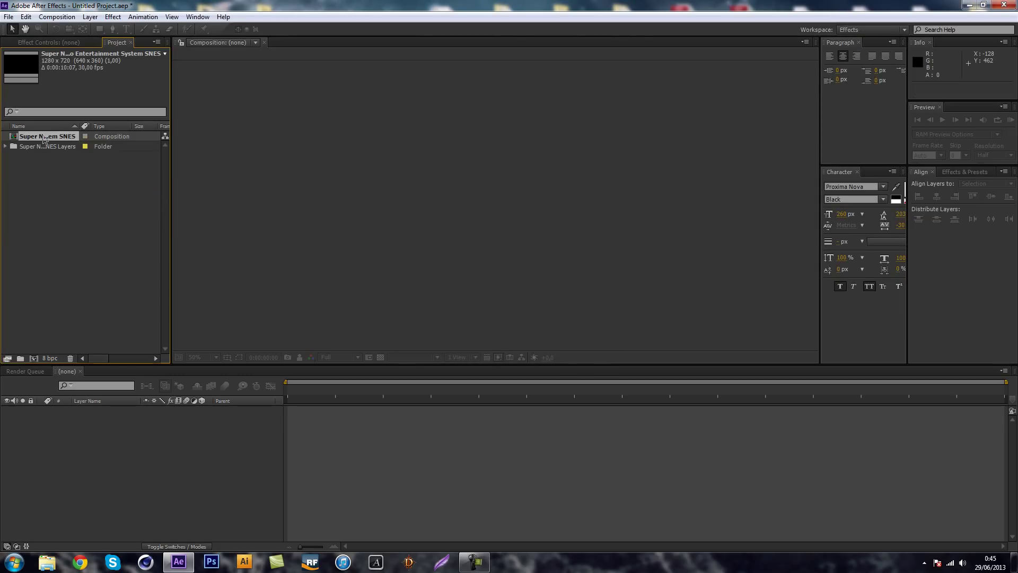
pyautogui.click(44, 278)
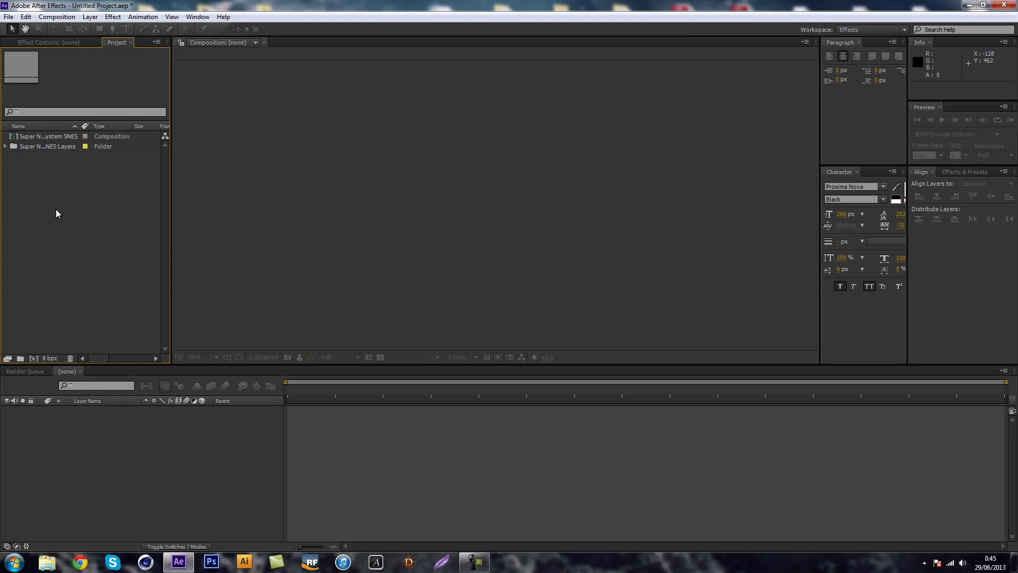
pyautogui.doubleClick(55, 209)
pyautogui.click(384, 143)
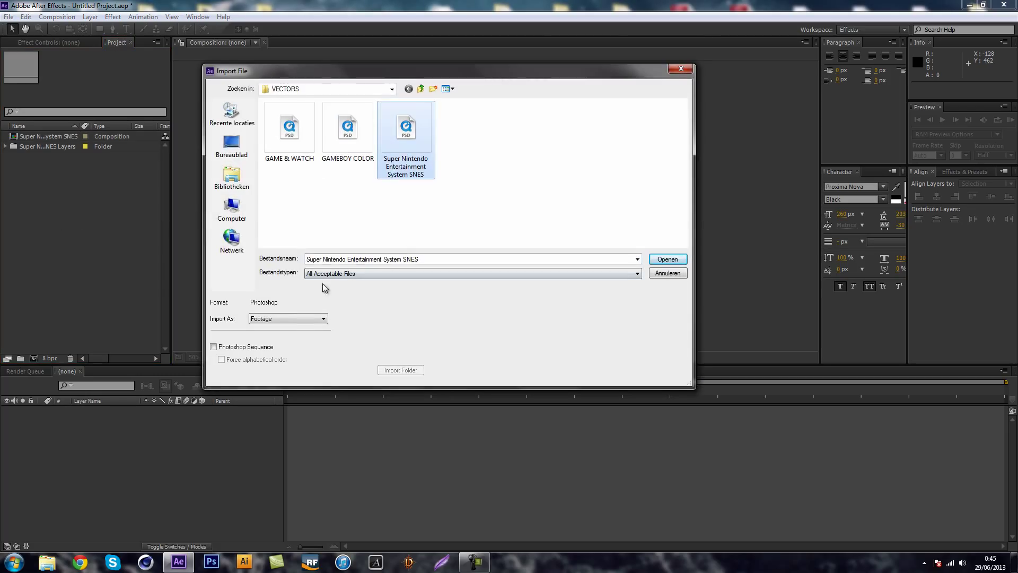
pyautogui.click(296, 318)
pyautogui.click(265, 337)
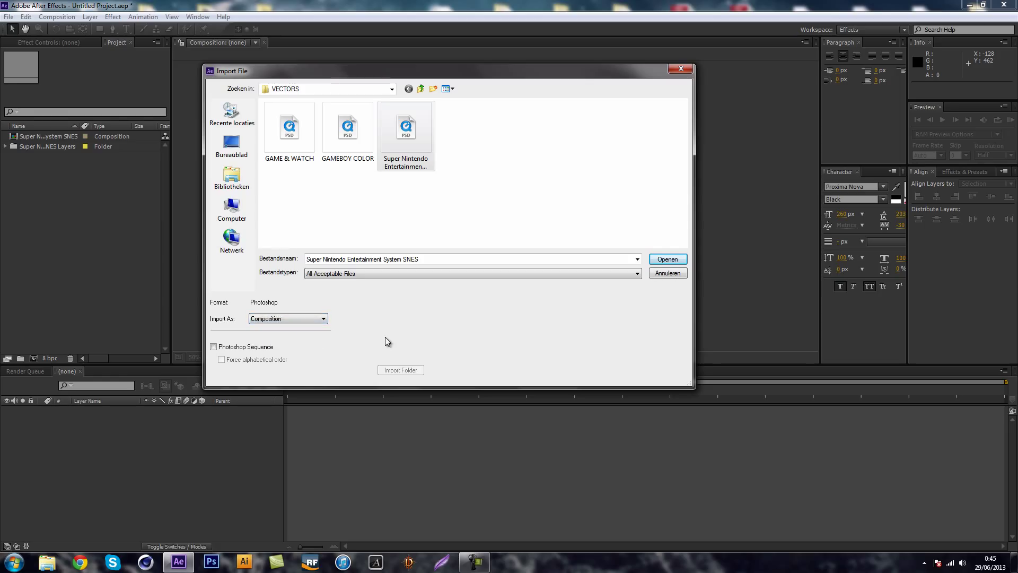
pyautogui.click(677, 272)
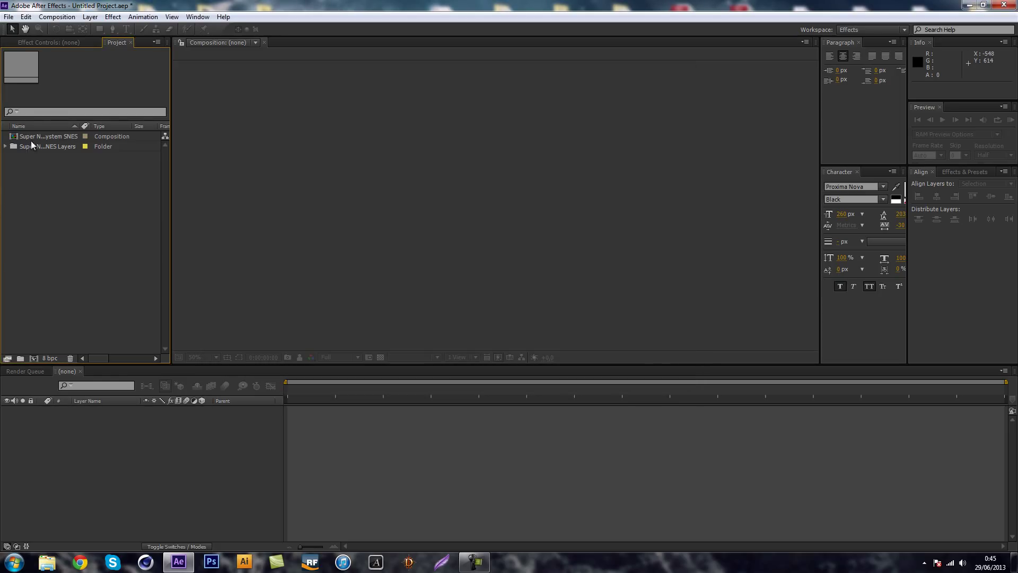
# - Open the imported SNES composition and the controller composition nested inside it to view the LOGO, BUTTONS and BODY layers
pyautogui.doubleClick(32, 139)
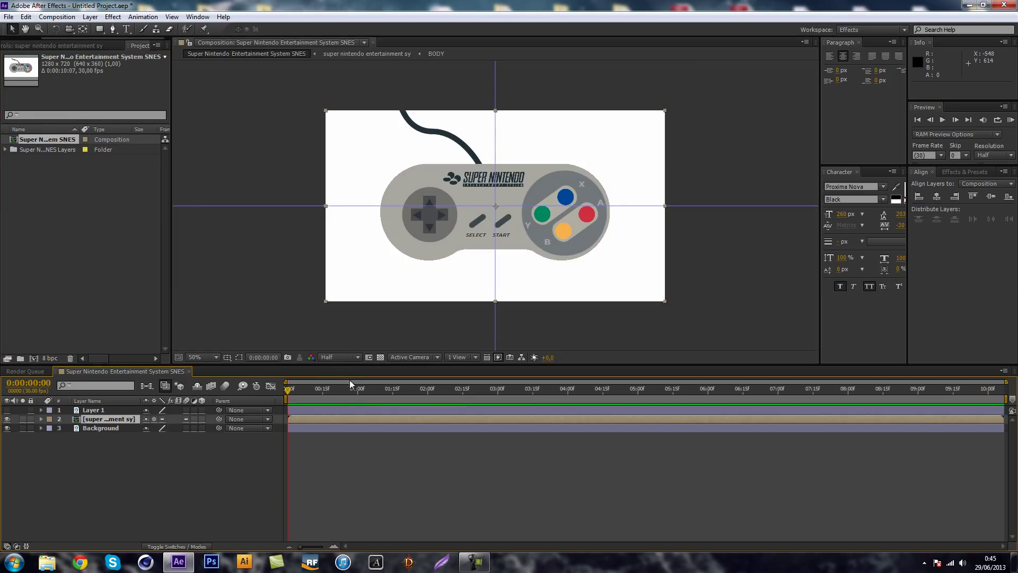
pyautogui.doubleClick(106, 419)
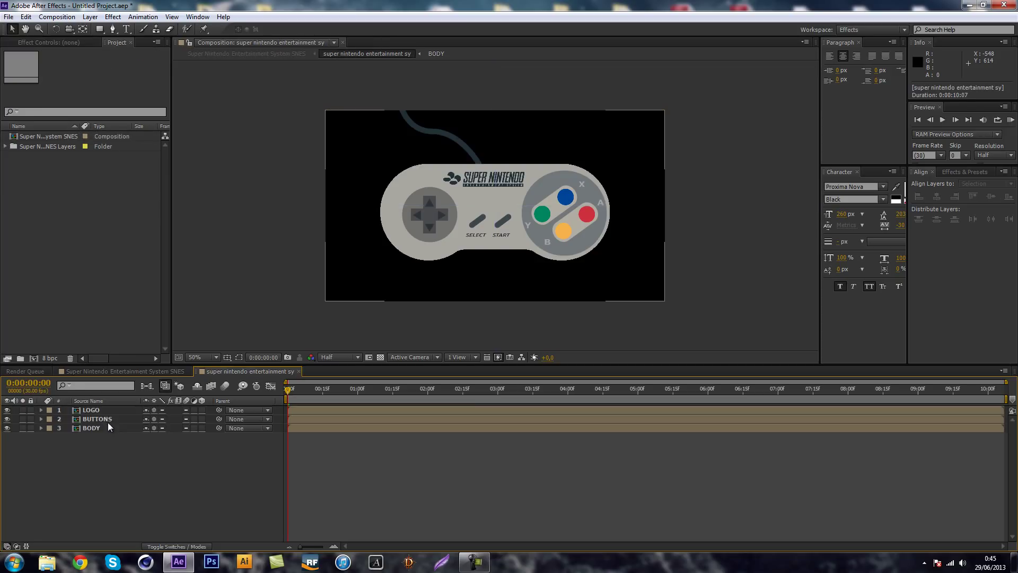
pyautogui.moveTo(401, 394); pyautogui.dragTo(290, 412)
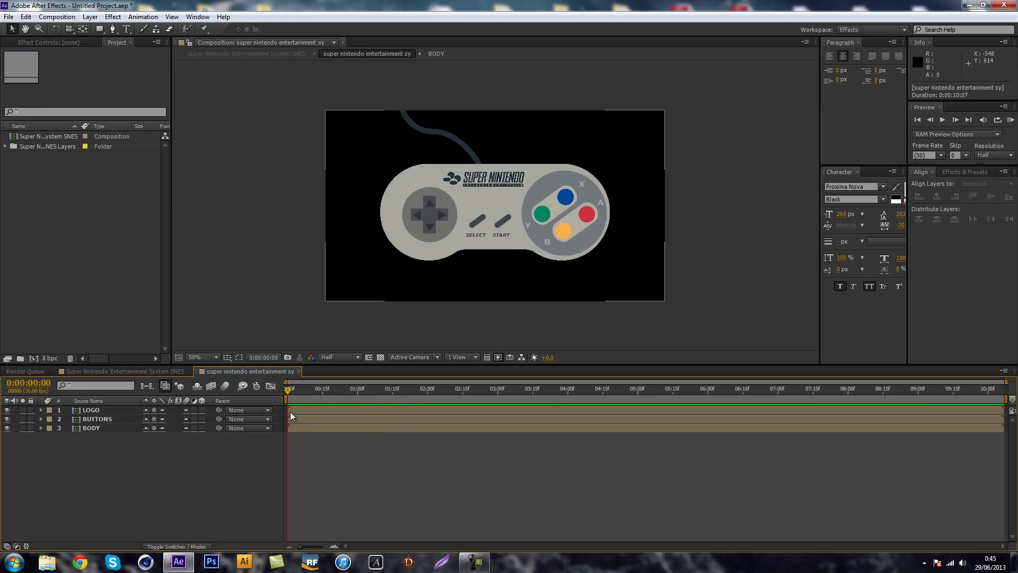
pyautogui.click(37, 262)
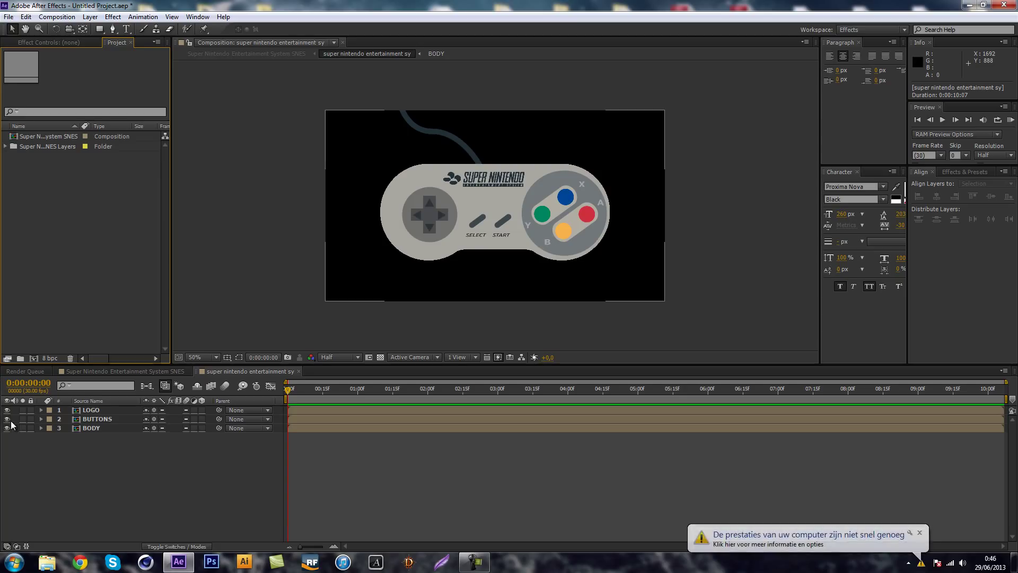
pyautogui.click(920, 533)
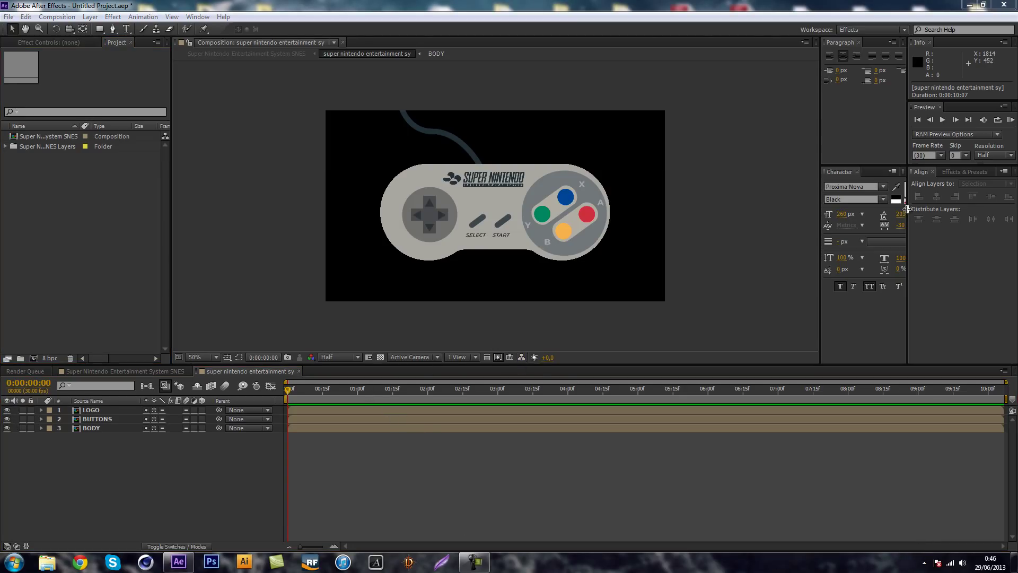
pyautogui.click(343, 357)
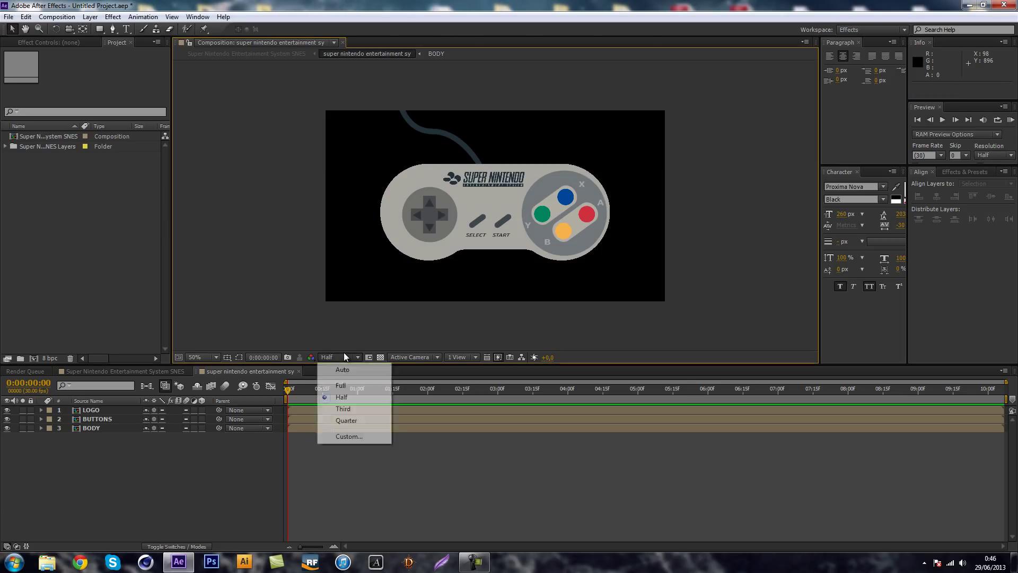
pyautogui.click(345, 355)
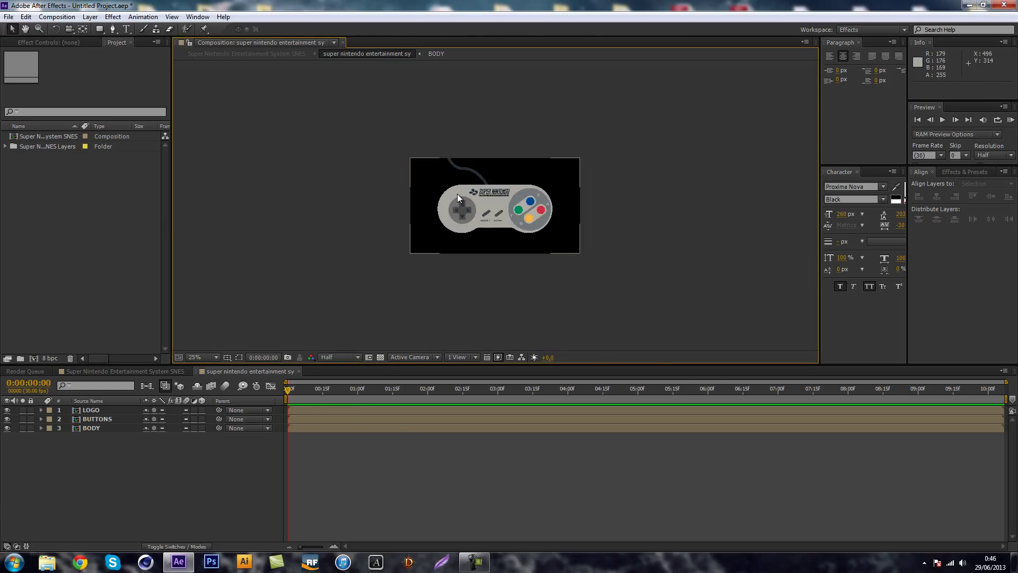
pyautogui.click(337, 358)
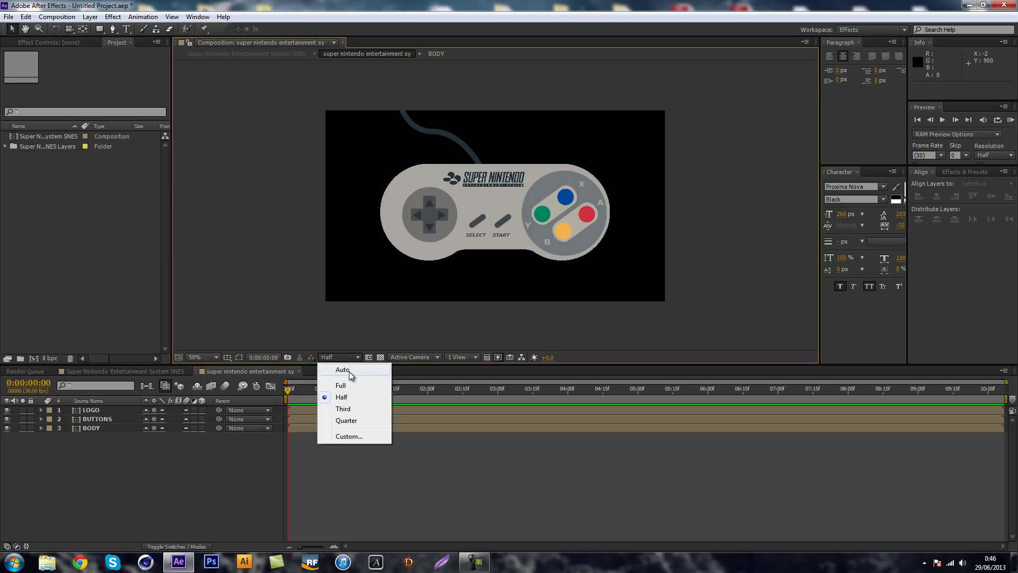
pyautogui.click(278, 297)
pyautogui.press('.')
pyautogui.press('.')
pyautogui.scroll(-5, 513, 192)
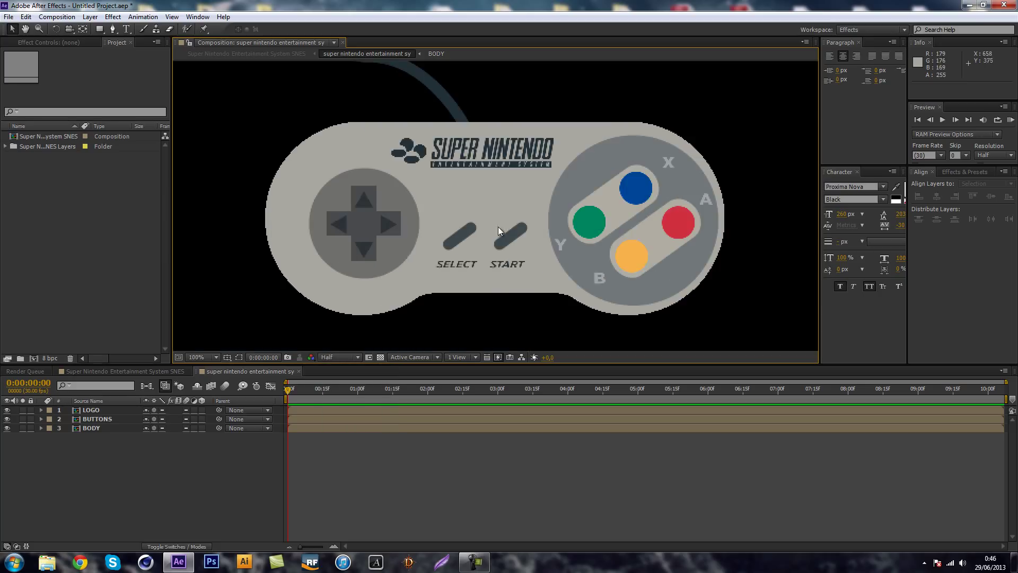
pyautogui.scroll(2, 491, 240)
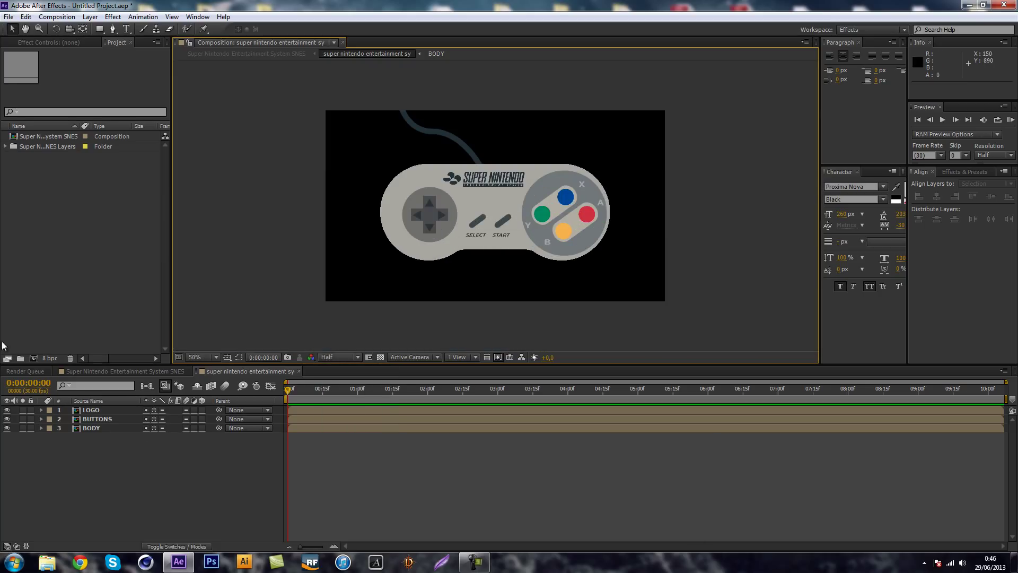
# - Expand the SNES layers folder to look over the imported Photoshop layers, and collapse it again
pyautogui.click(63, 247)
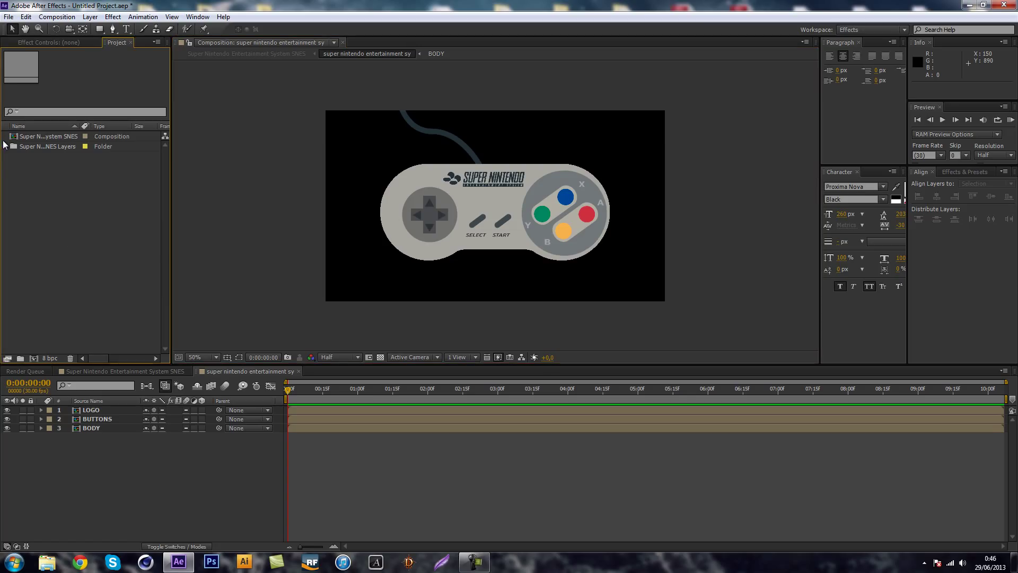
pyautogui.click(5, 146)
pyautogui.hotkey('ctrl', 'i')
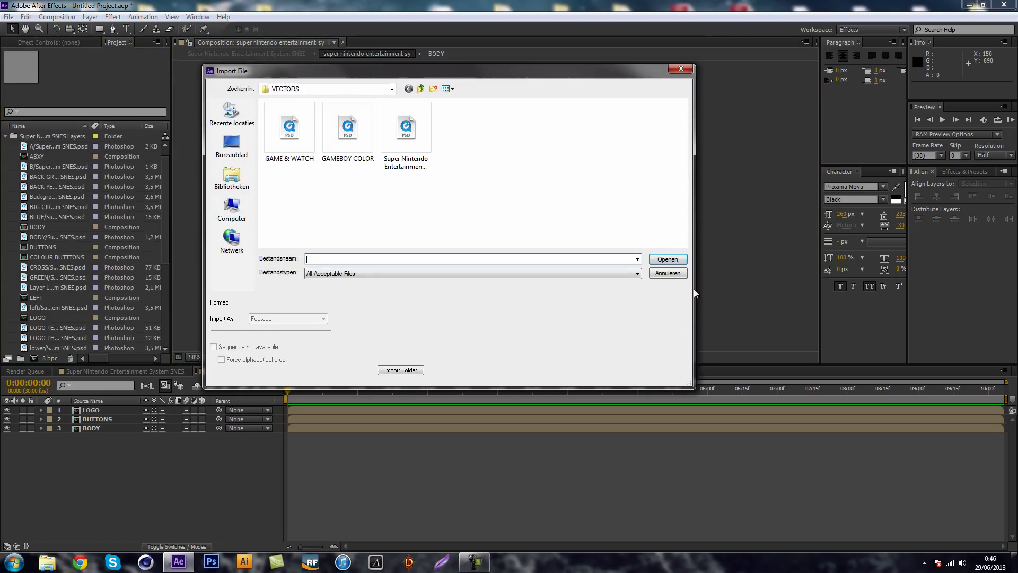
pyautogui.click(668, 273)
pyautogui.scroll(1, 9, 146)
pyautogui.click(5, 147)
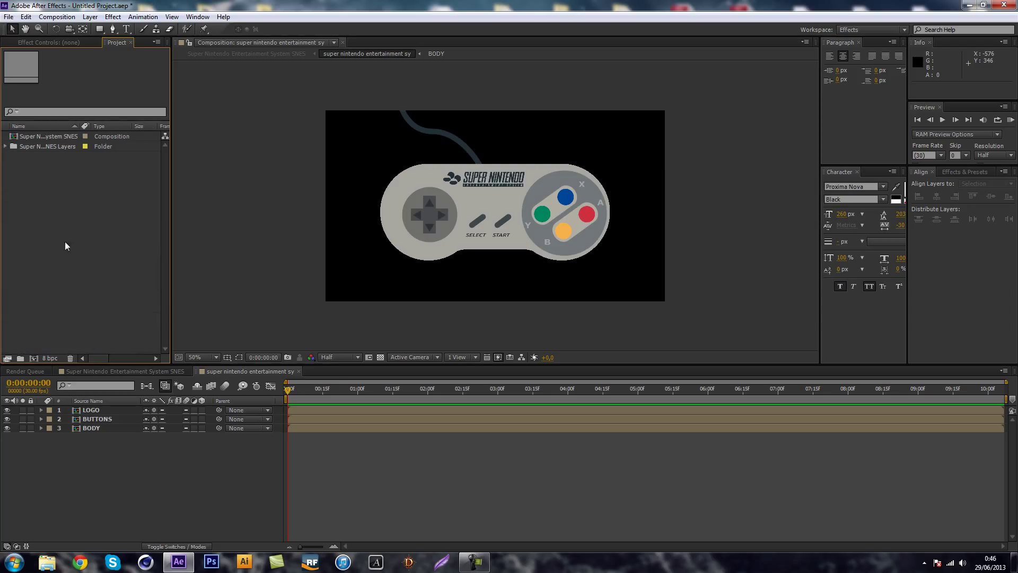
# - Apply the Fill effect to the Background layer of the main Super Nintendo Entertainment System SNES composition
pyautogui.click(166, 469)
pyautogui.click(99, 372)
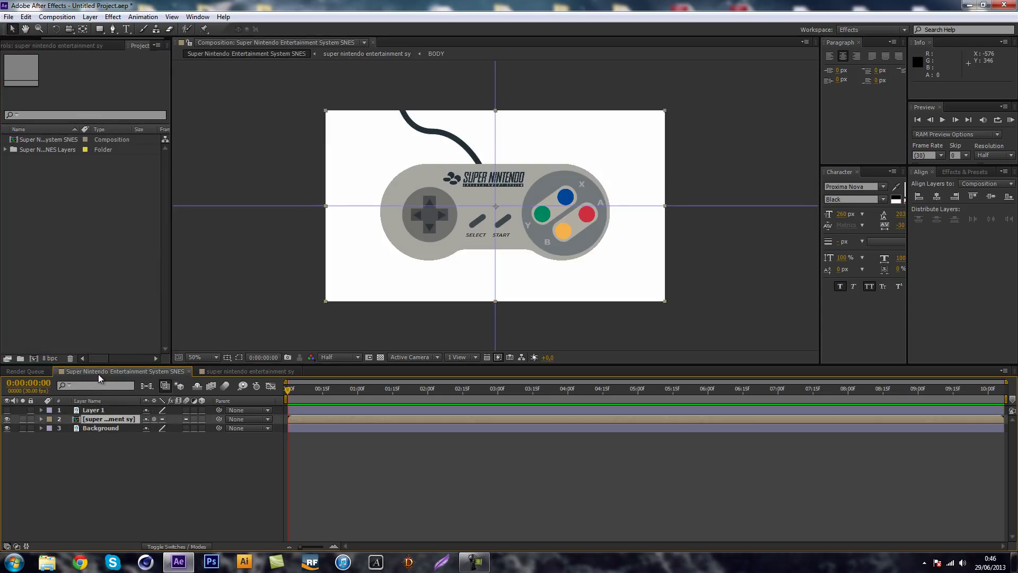
pyautogui.click(103, 431)
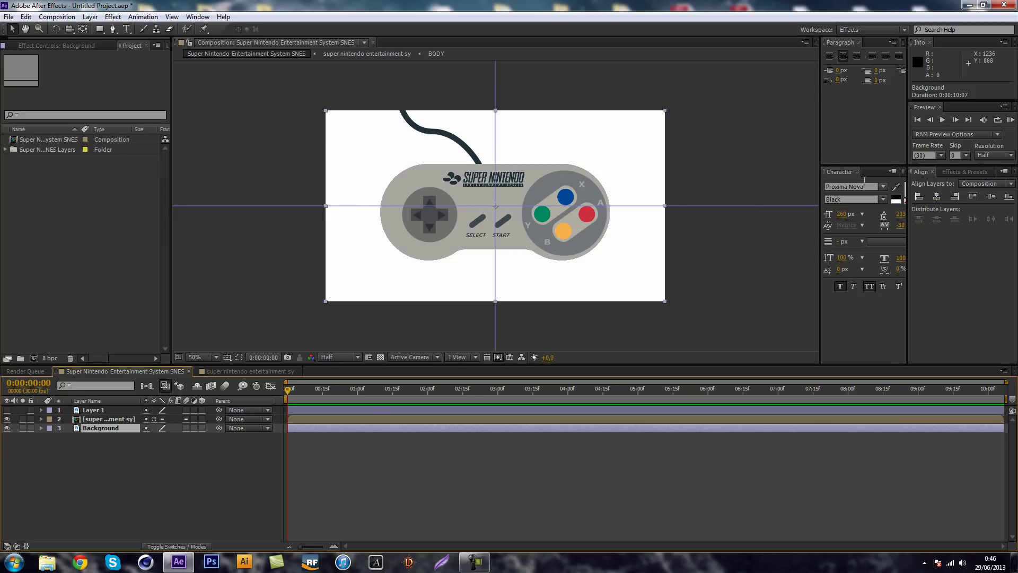
pyautogui.click(964, 172)
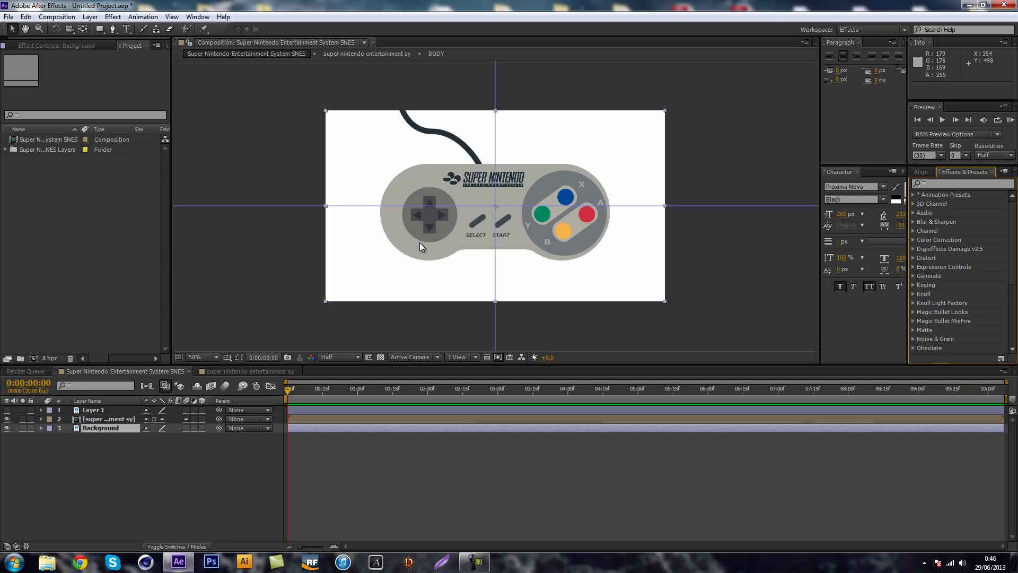
pyautogui.click(963, 183)
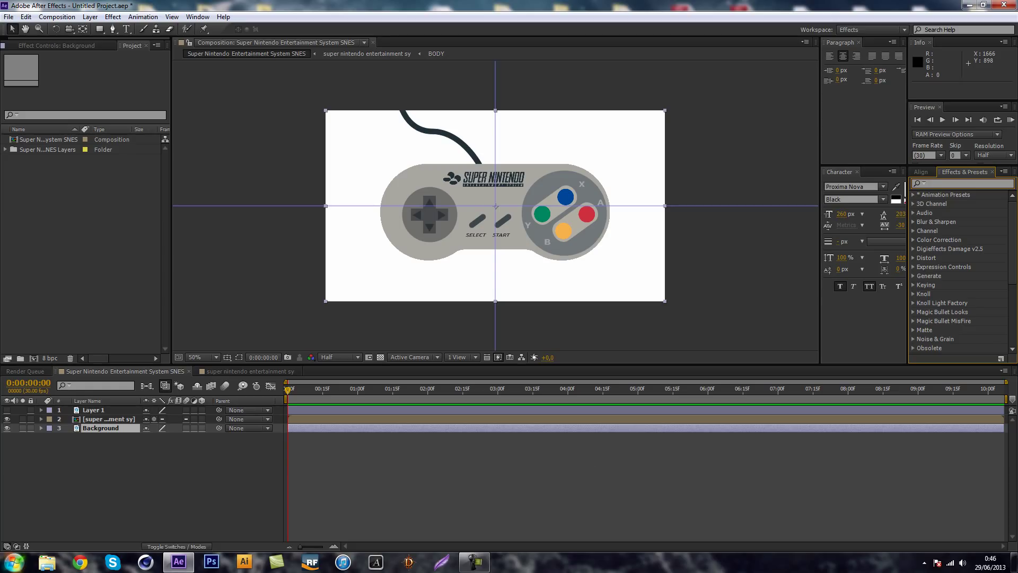
pyautogui.write('fo;;')
pyautogui.press('BackSpace')
pyautogui.press('BackSpace')
pyautogui.press('BackSpace')
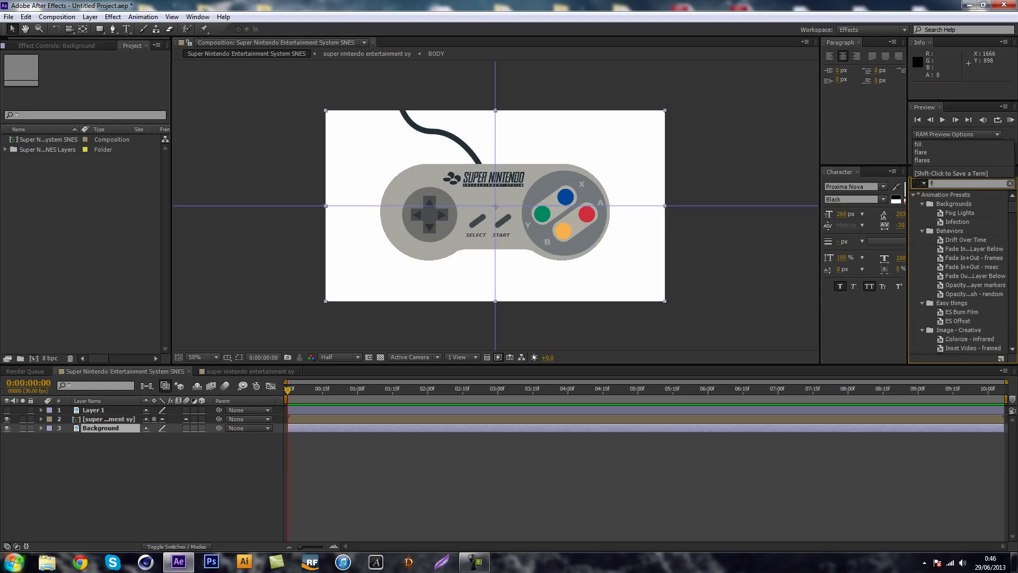
pyautogui.write('ill')
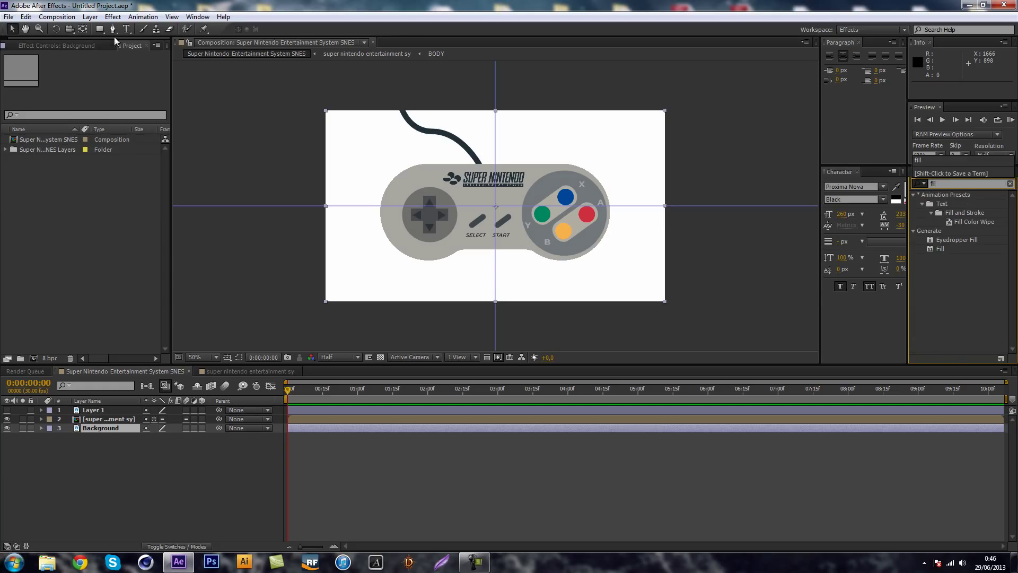
pyautogui.click(198, 17)
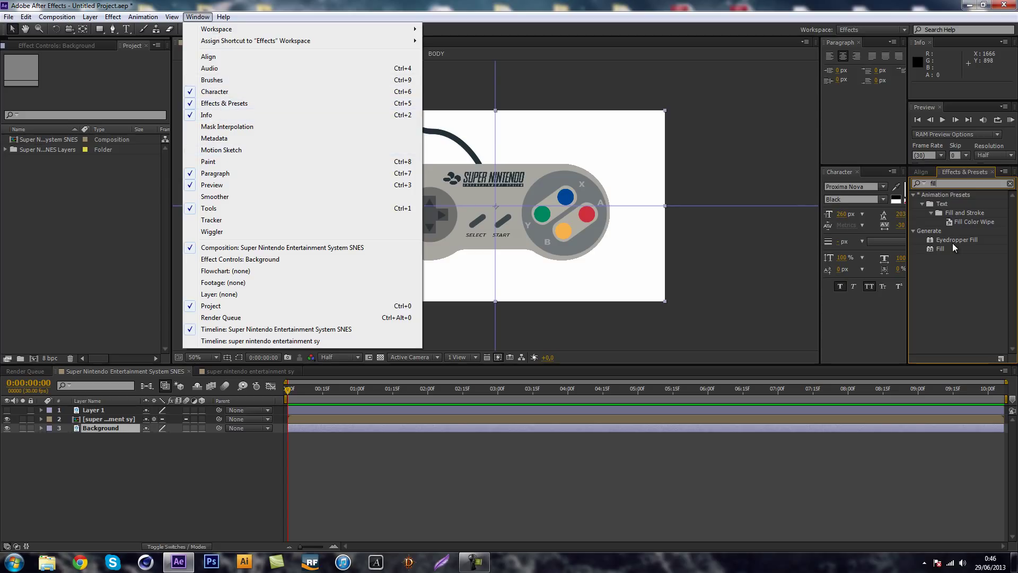
pyautogui.click(963, 273)
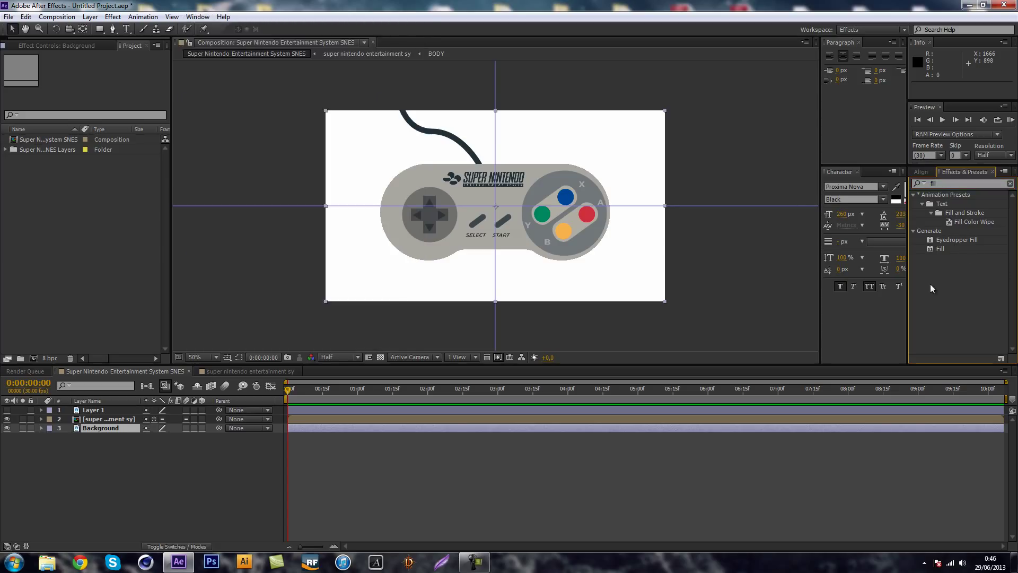
pyautogui.moveTo(949, 247); pyautogui.dragTo(113, 434)
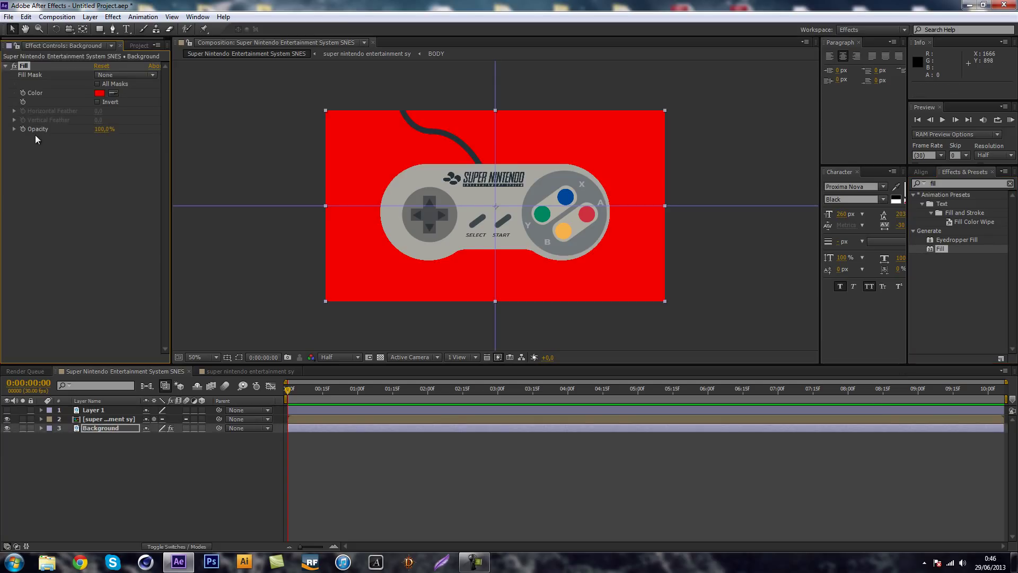
# - Set the Background layer's Fill color to the very dark blue 100E1D
pyautogui.click(99, 93)
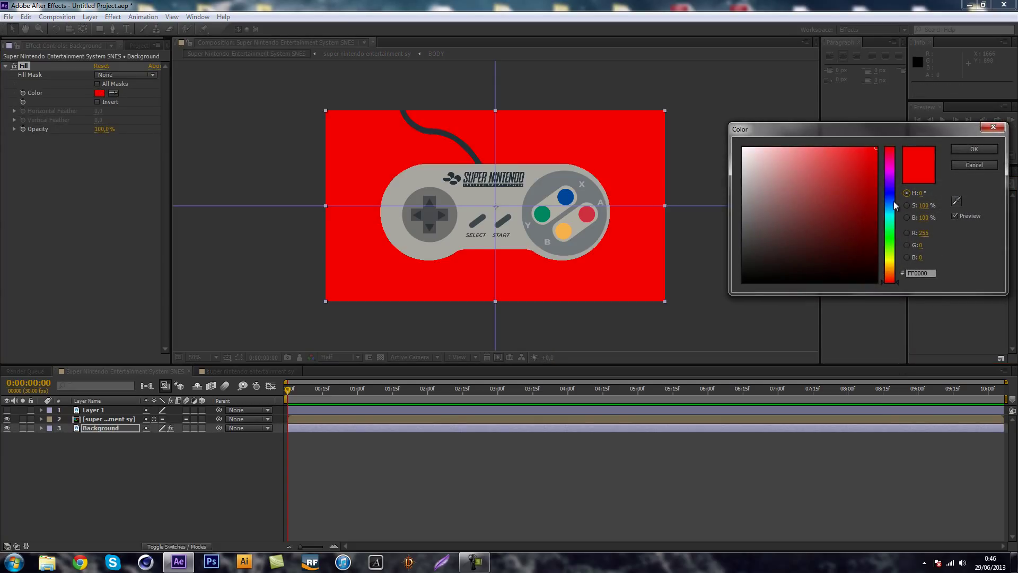
pyautogui.moveTo(895, 206); pyautogui.dragTo(889, 188)
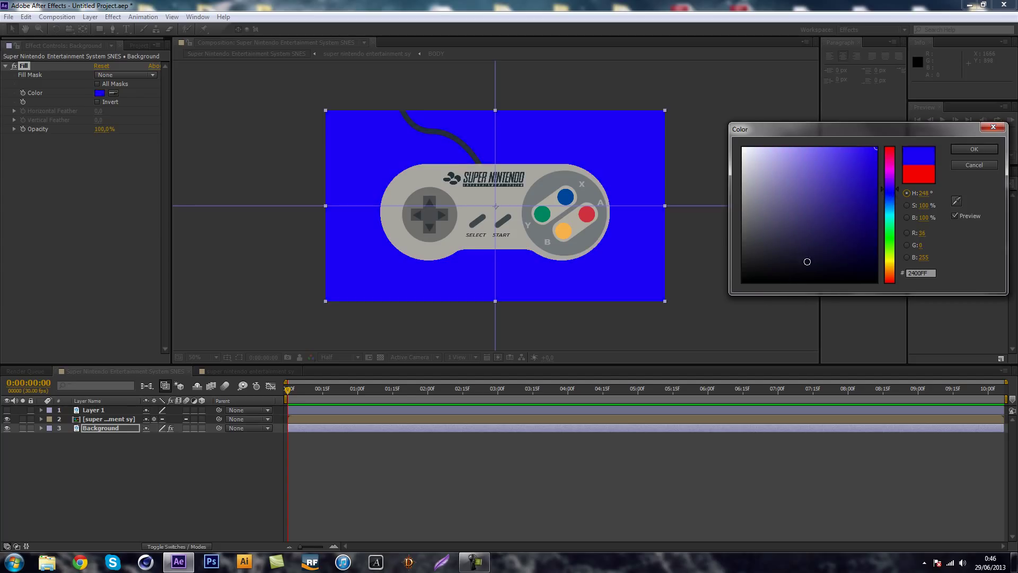
pyautogui.moveTo(807, 262); pyautogui.dragTo(815, 268)
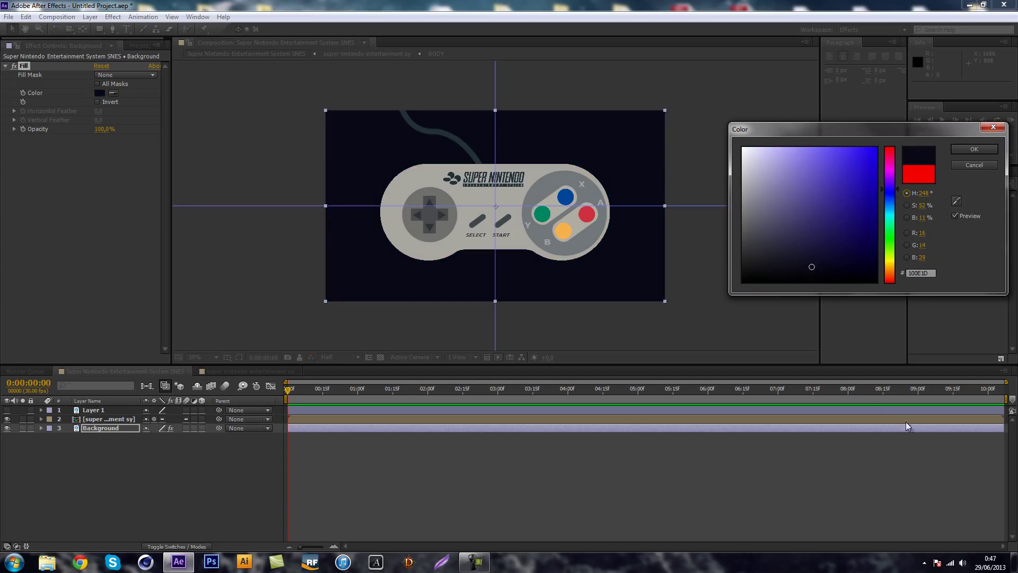
pyautogui.press('Return')
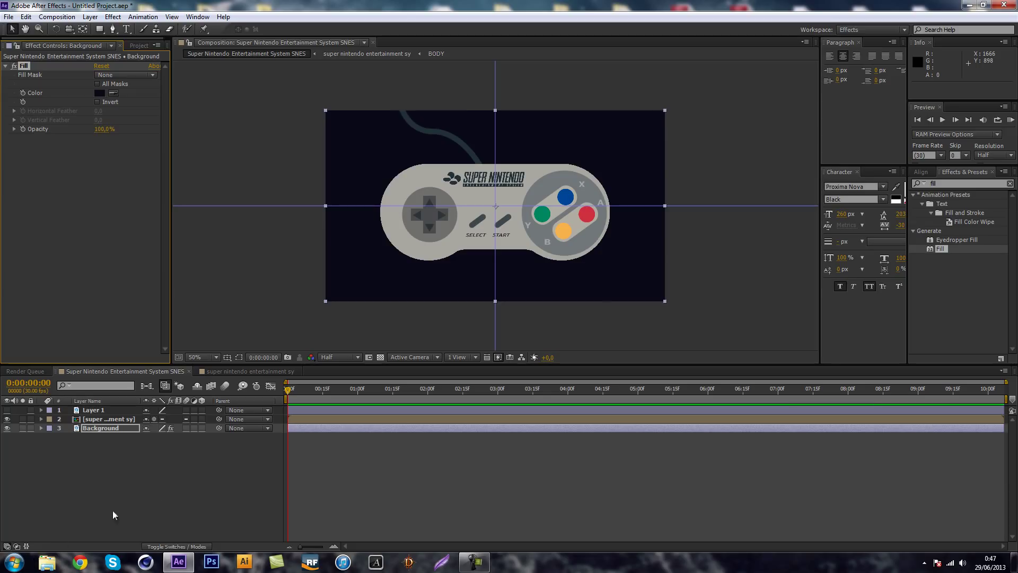
pyautogui.click(112, 510)
pyautogui.scroll(4, 493, 198)
pyautogui.scroll(-4, 492, 199)
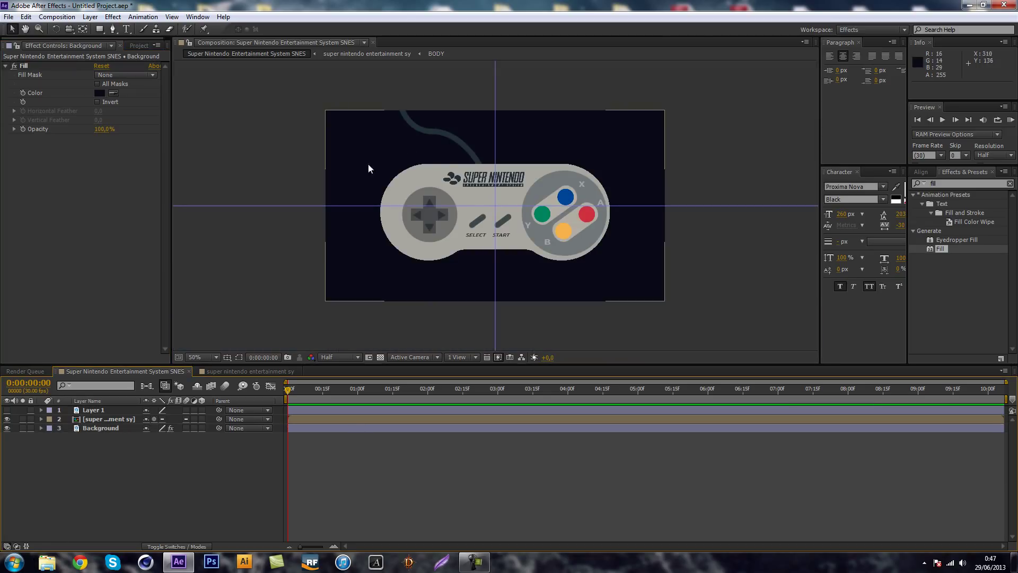
# - Switch to the nested controller composition and hide and reshow the BUTTONS and BODY layers to check their artwork
pyautogui.click(214, 373)
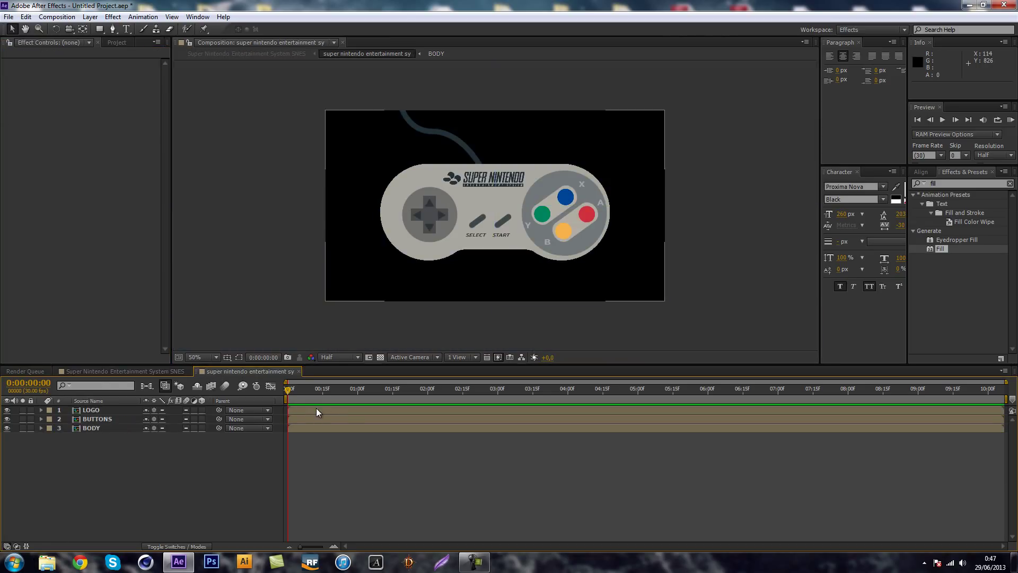
pyautogui.click(7, 420)
pyautogui.click(7, 419)
pyautogui.click(7, 428)
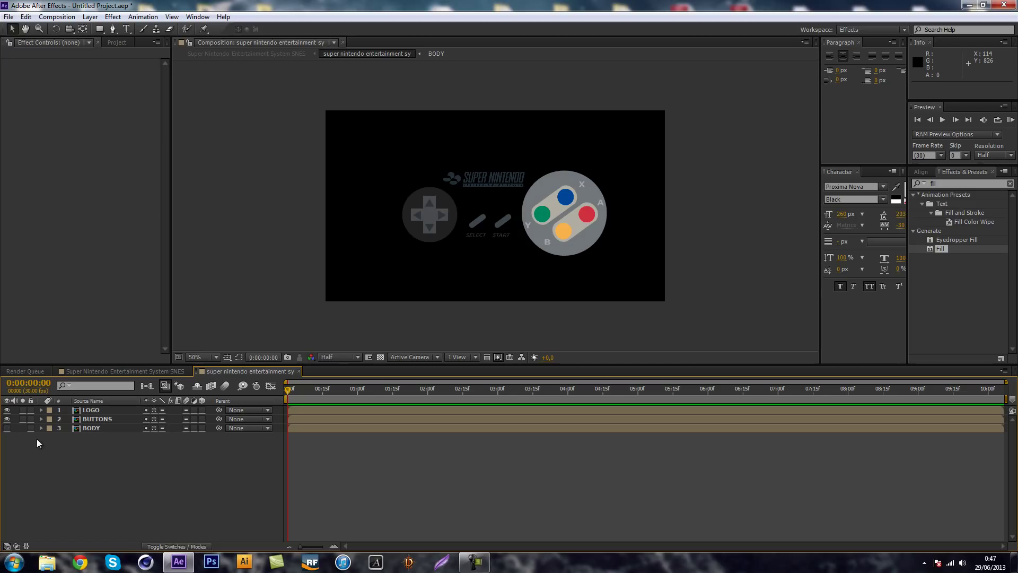
pyautogui.click(6, 428)
# - Open the BODY composition and toggle the visibility of its BODY layer to check the controller shape
pyautogui.click(97, 428)
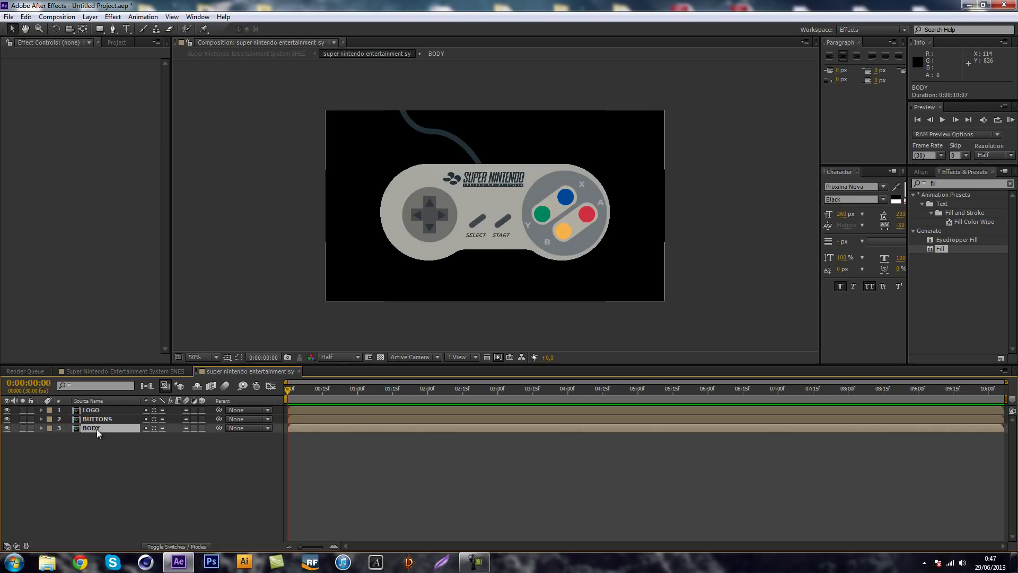
pyautogui.doubleClick(96, 431)
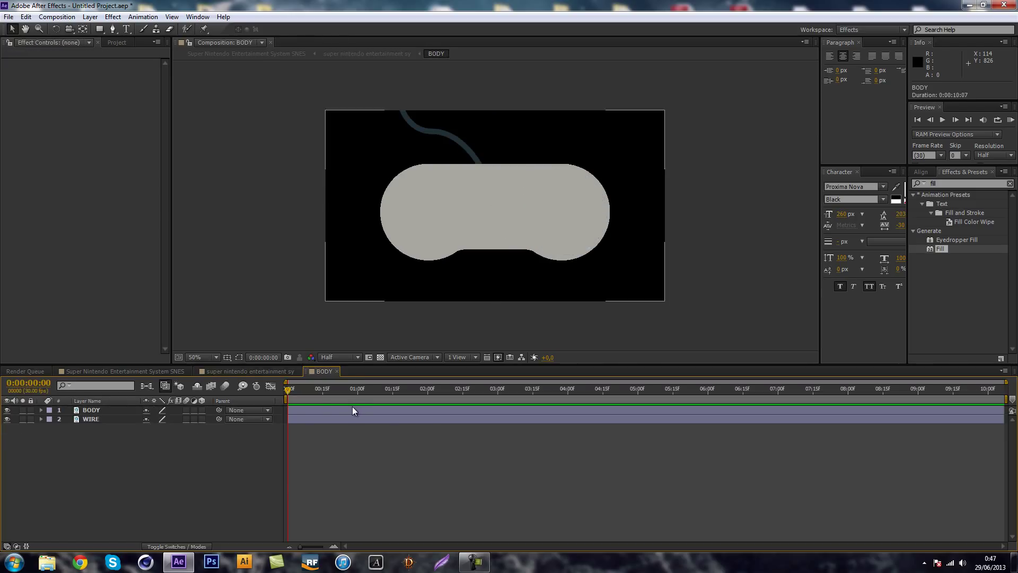
pyautogui.click(7, 410)
pyautogui.click(7, 410)
# - Activate the Rectangle tool and turn on the Title/Action Safe guides in the BODY composition
pyautogui.press('.')
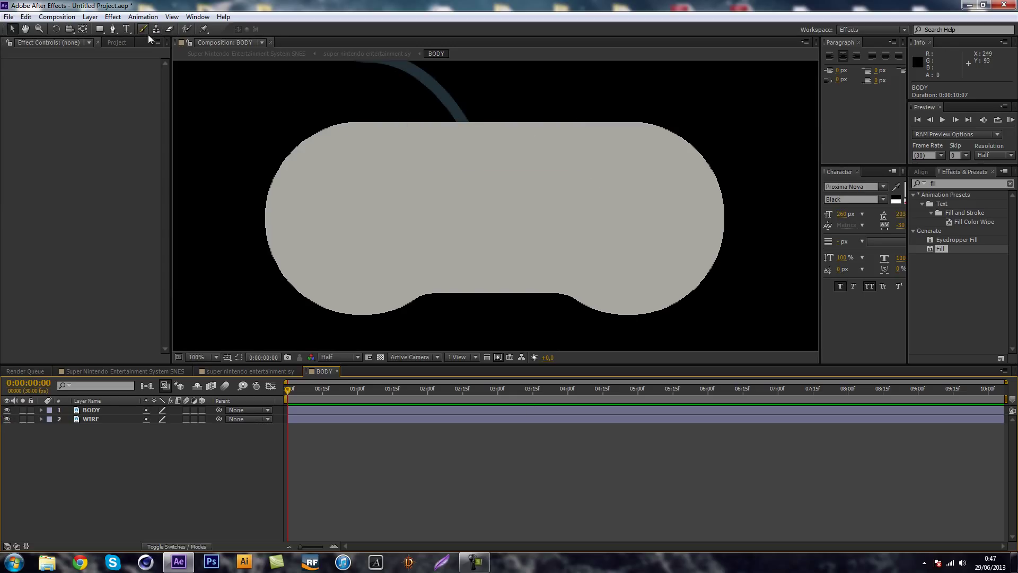
pyautogui.click(103, 28)
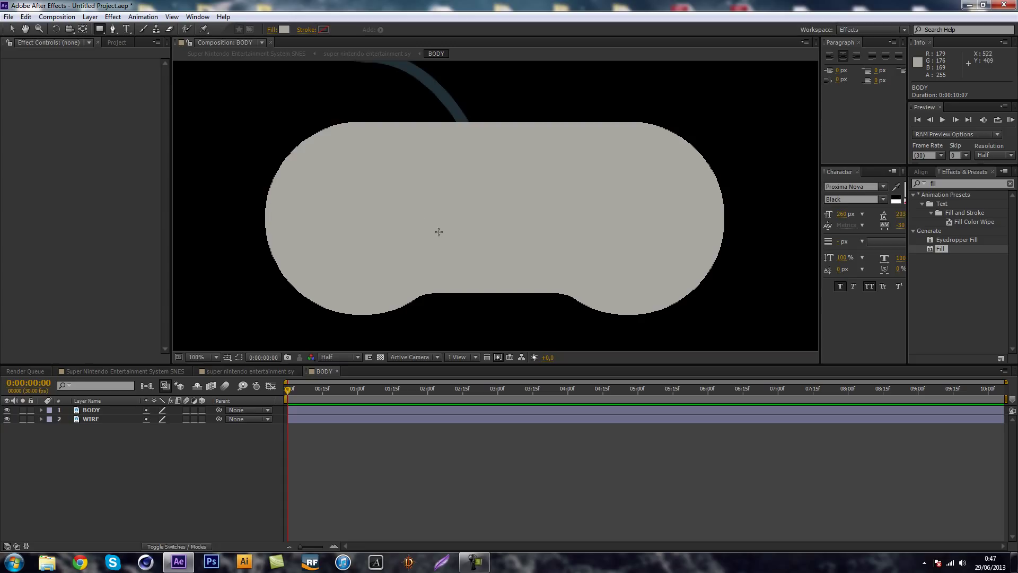
pyautogui.click(227, 358)
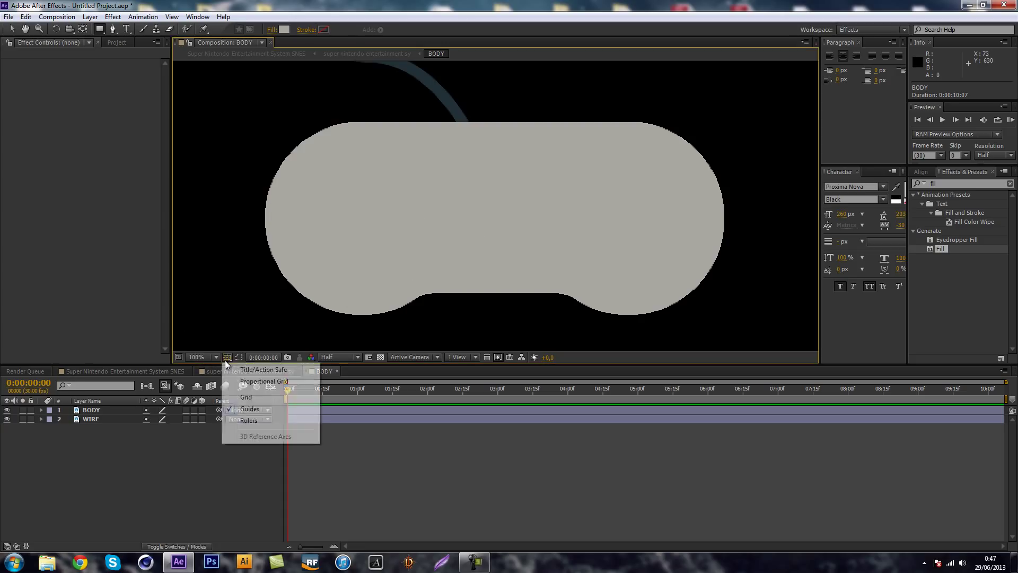
pyautogui.click(260, 370)
pyautogui.press(',')
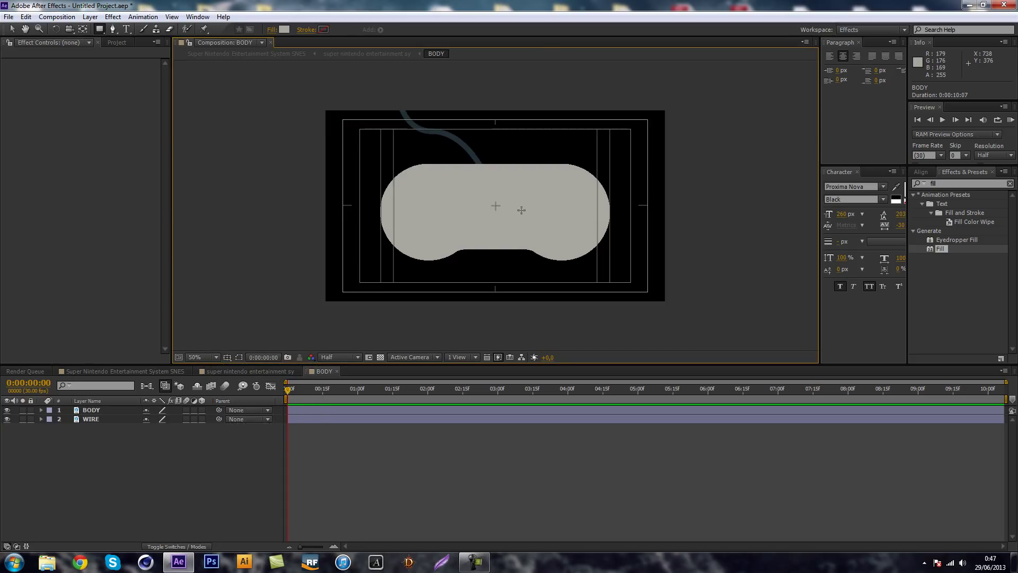
# - Draw a square of about 487 by 487 px outward from the center of the BODY composition as a new shape layer
pyautogui.press('.')
pyautogui.press('.')
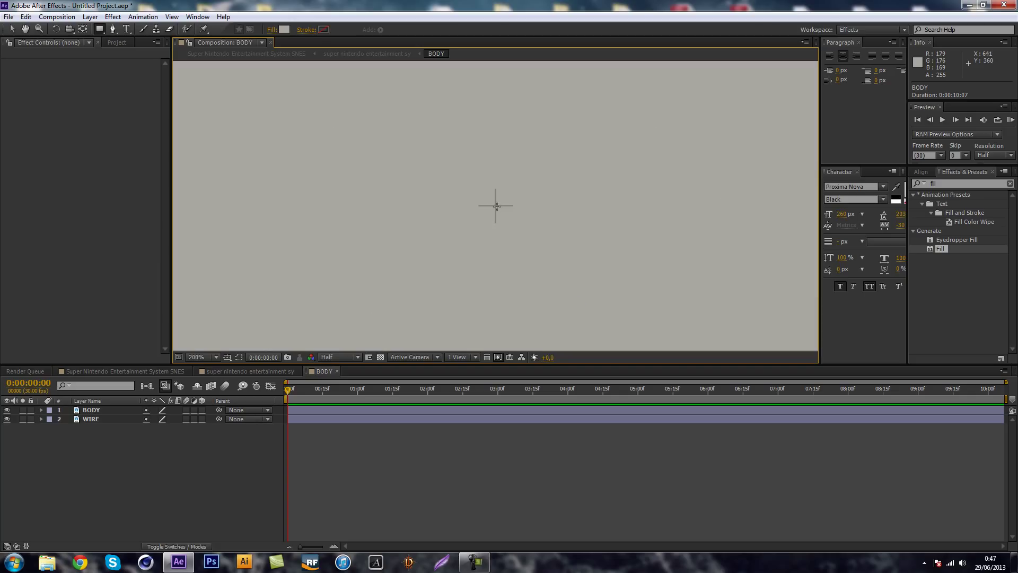
pyautogui.click(496, 205)
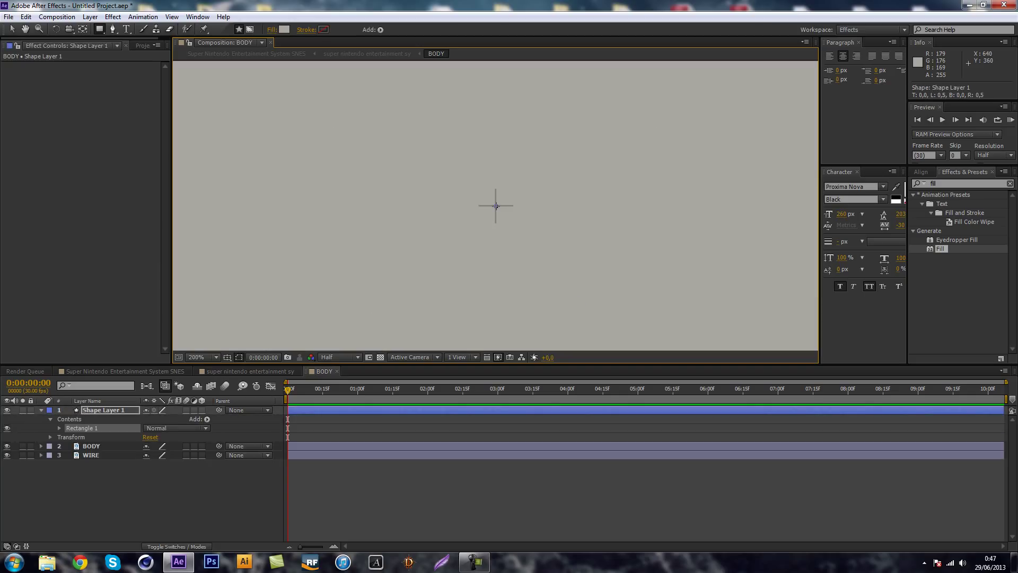
pyautogui.moveTo(496, 206); pyautogui.dragTo(238, 119)
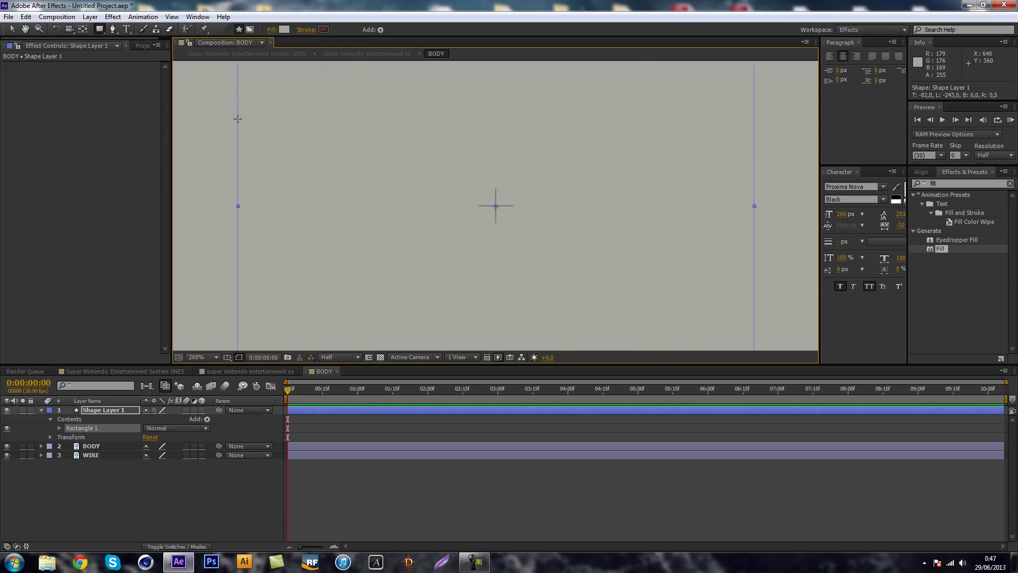
pyautogui.scroll(-4, 663, 212)
pyautogui.scroll(4, 610, 223)
pyautogui.scroll(-4, 563, 238)
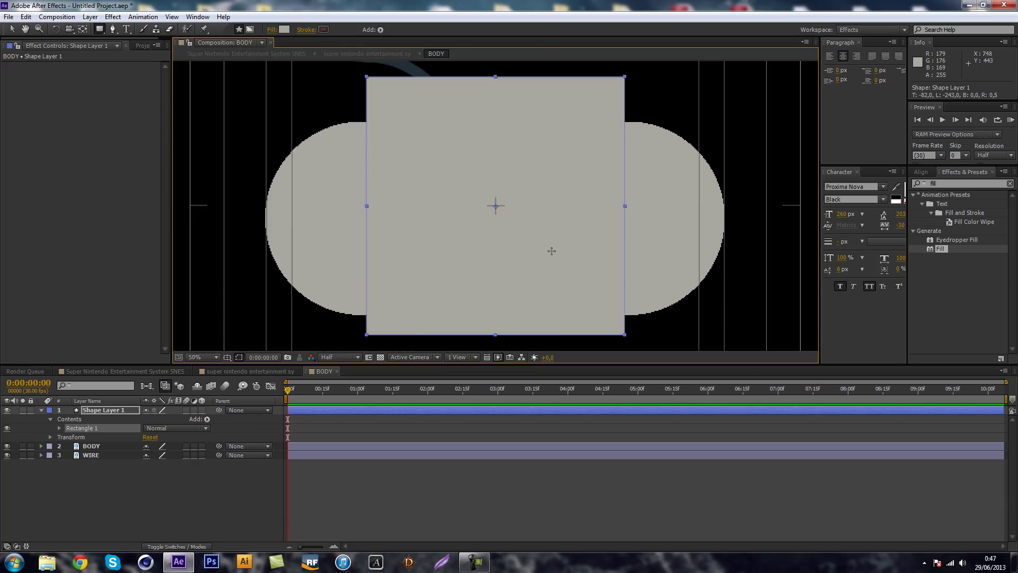
# - Expand the rectangle's path properties and scale the shape layer's height to 65% so its upper edge meets the controller body's upper edge
pyautogui.click(13, 29)
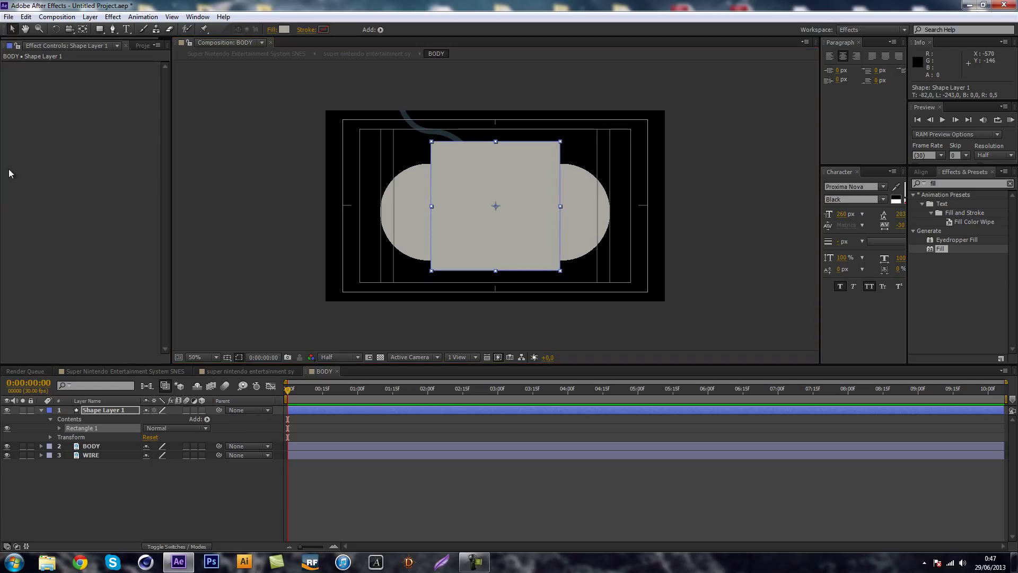
pyautogui.click(59, 428)
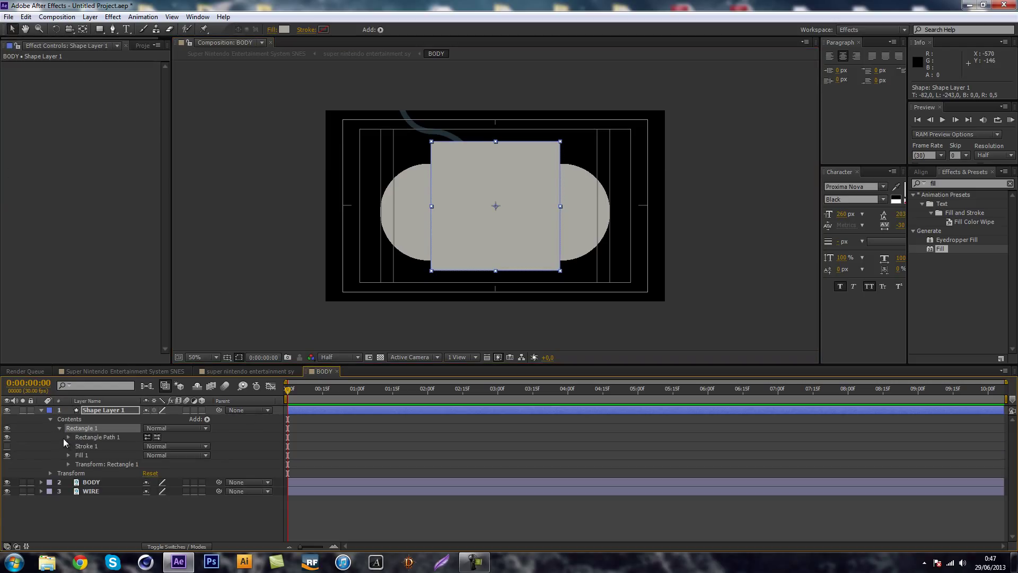
pyautogui.click(68, 437)
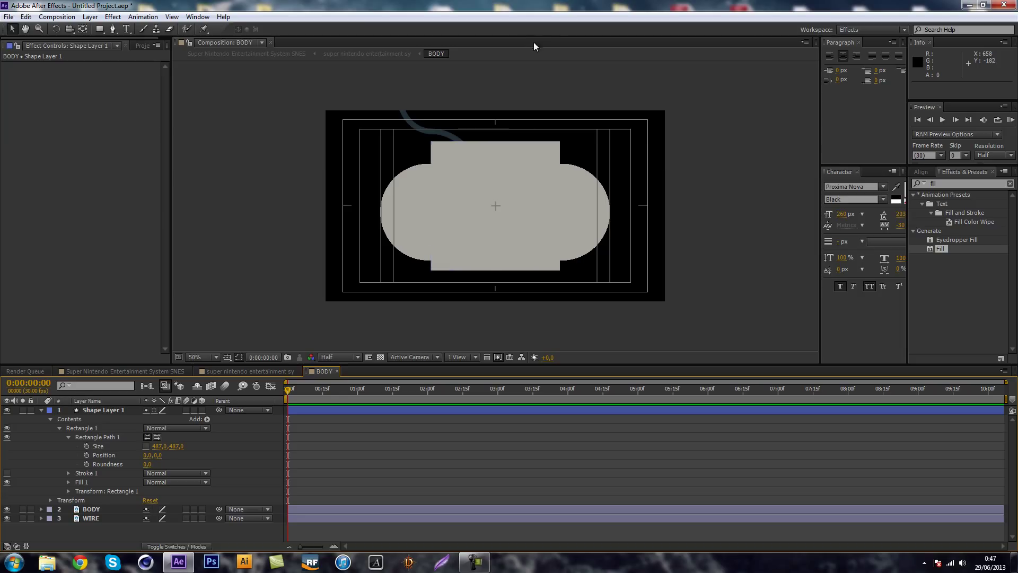
pyautogui.click(500, 180)
pyautogui.moveTo(495, 142); pyautogui.dragTo(498, 161)
pyautogui.press('.')
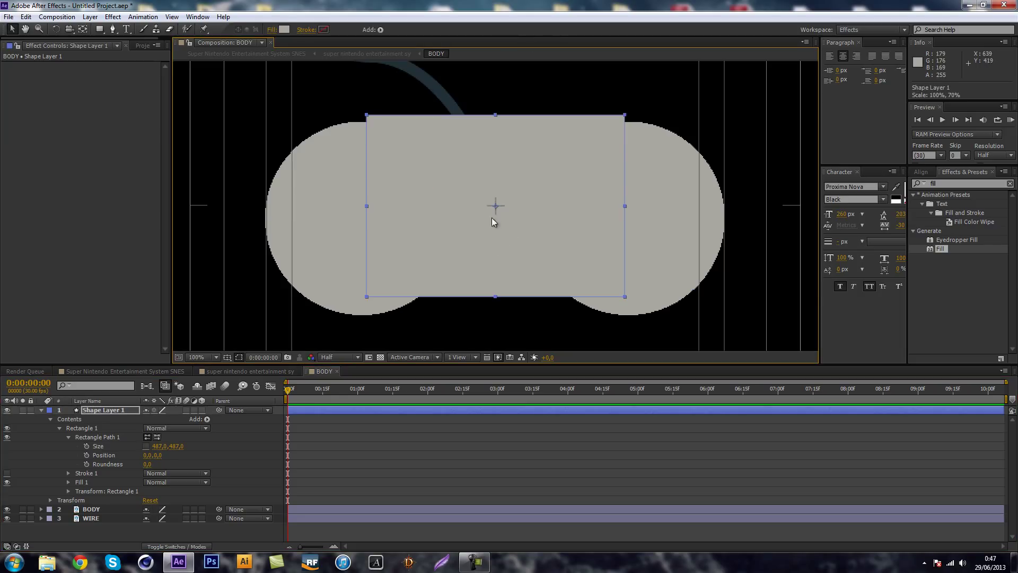
pyautogui.moveTo(495, 116); pyautogui.dragTo(495, 122)
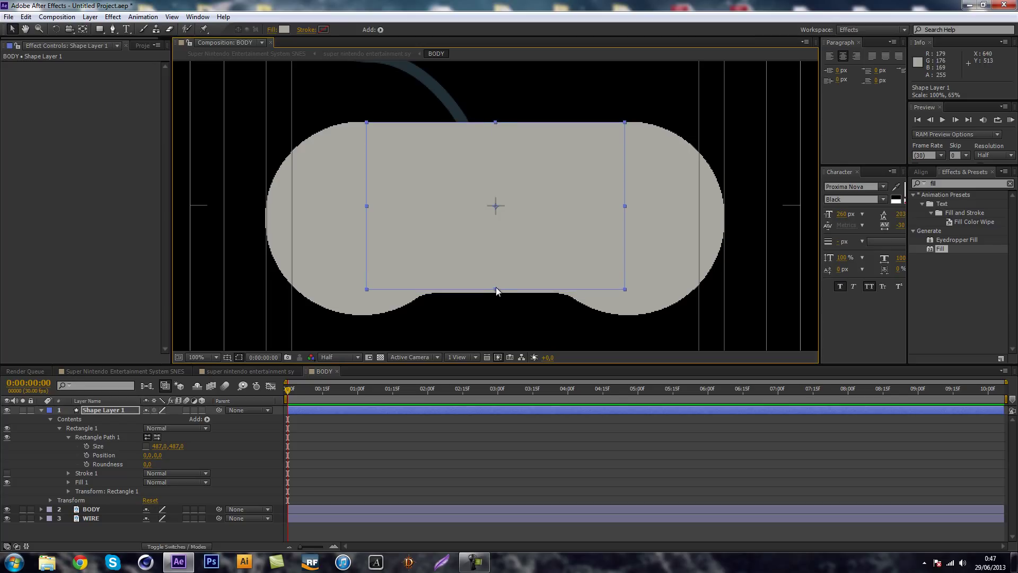
# - Nudge the shape layer to position 640, 363 and scale it to 64% width and 66% height to fit the body's middle section
pyautogui.press('Down')
pyautogui.press('Down')
pyautogui.press('Down')
pyautogui.press('Down')
pyautogui.press('Down')
pyautogui.press('Down')
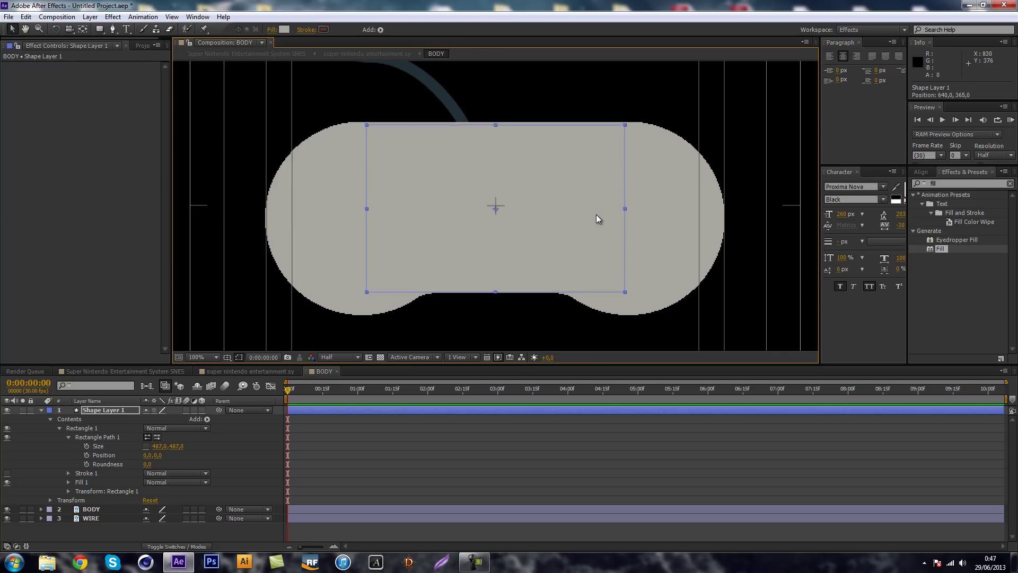
pyautogui.press('Up')
pyautogui.press('Up')
pyautogui.press('Up')
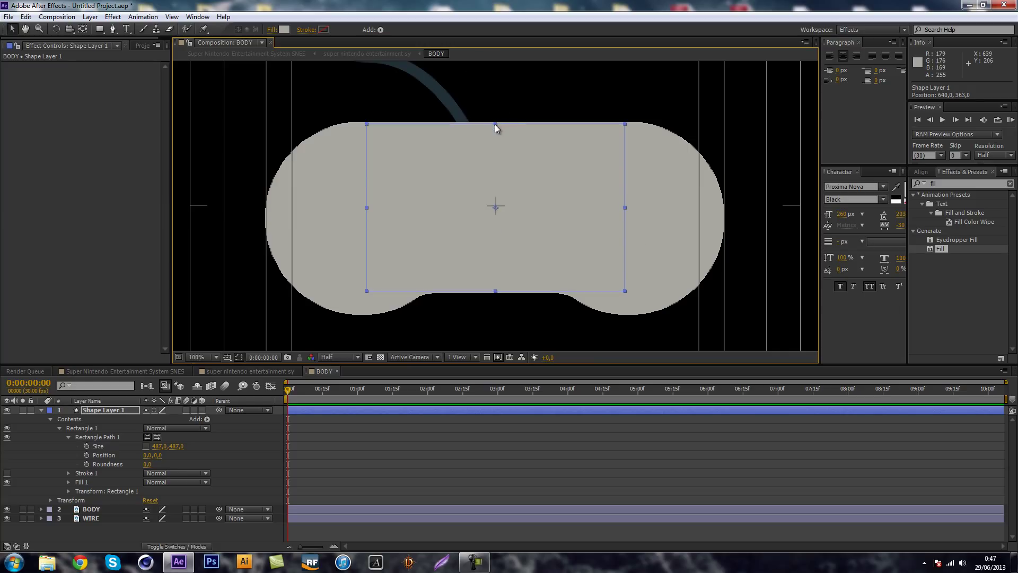
pyautogui.moveTo(495, 124); pyautogui.dragTo(495, 122)
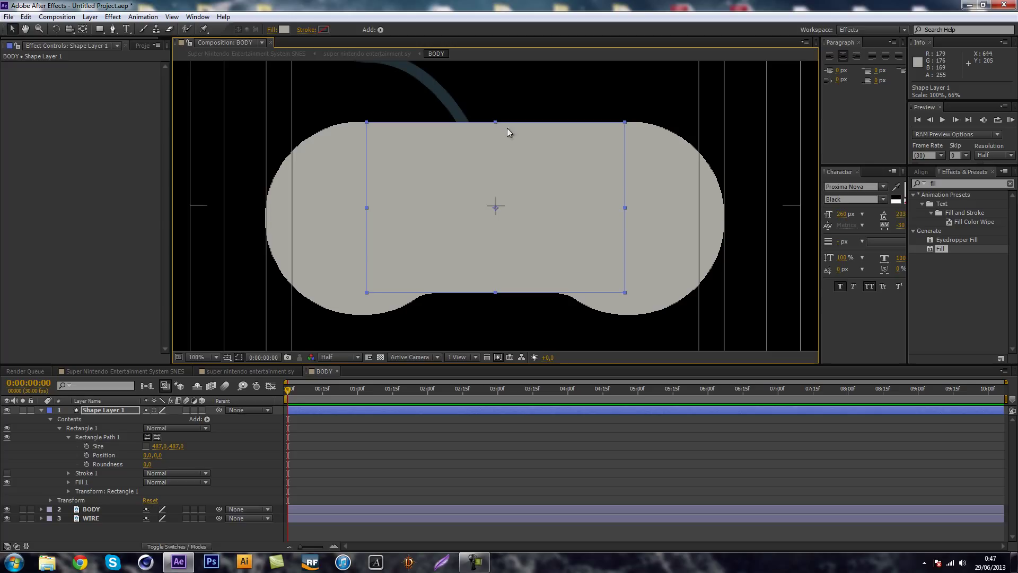
pyautogui.moveTo(624, 208); pyautogui.dragTo(578, 210)
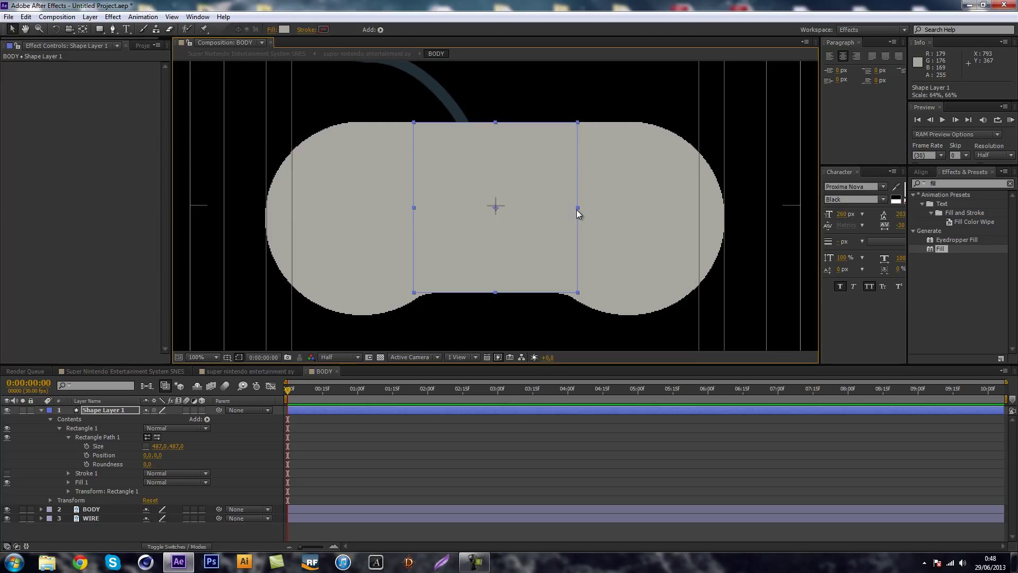
pyautogui.press(',')
pyautogui.press(',')
pyautogui.press(',')
pyautogui.press(',')
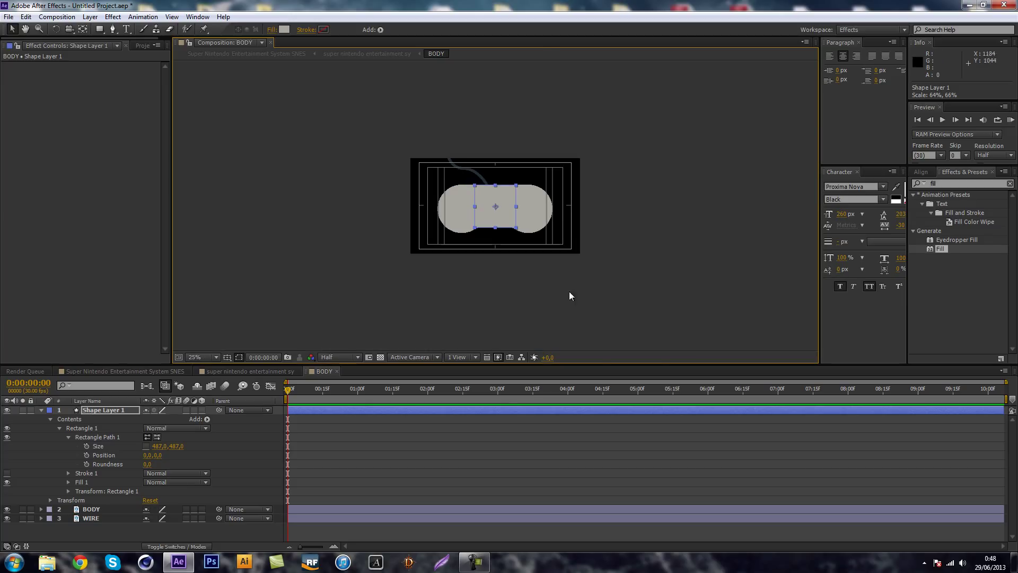
pyautogui.click(120, 536)
pyautogui.press('.')
pyautogui.press('.')
pyautogui.press('.')
pyautogui.press('.')
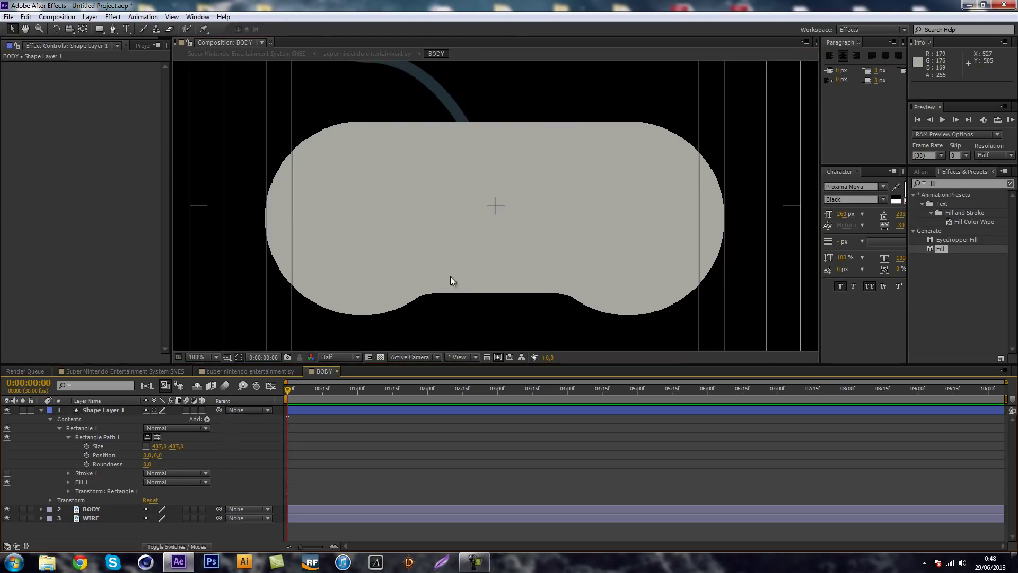
pyautogui.click(7, 410)
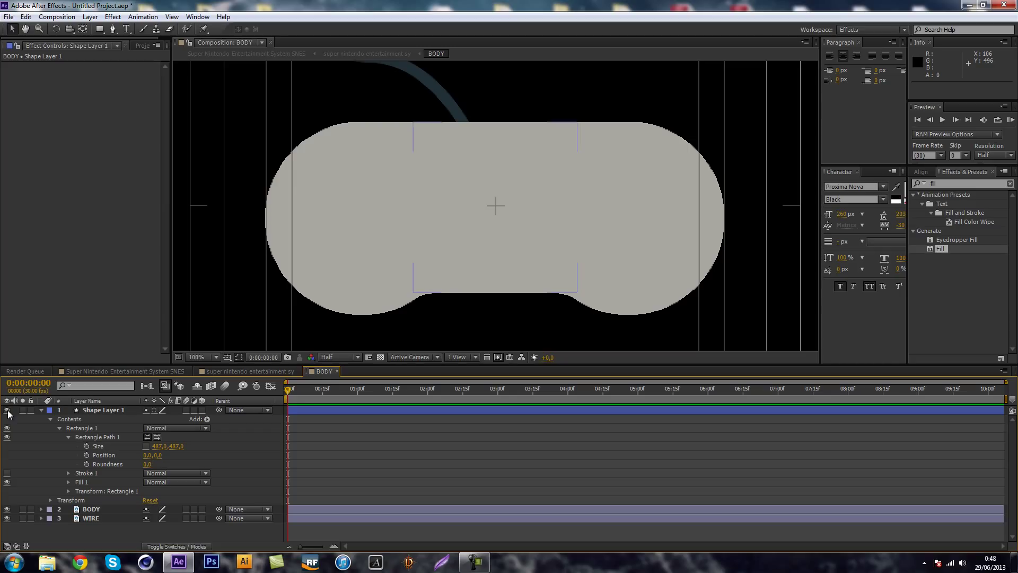
pyautogui.click(42, 410)
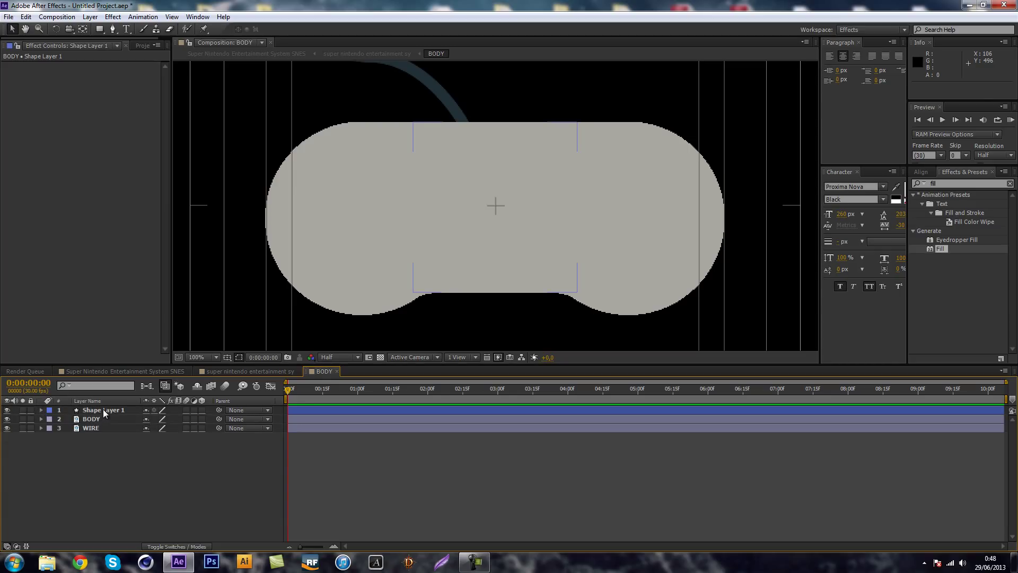
# - Start keyframing Scale on Shape Layer 1 and move that keyframe to 0:00:00:10
pyautogui.moveTo(103, 409)
pyautogui.mouseDown()
pyautogui.moveTo(109, 451)
pyautogui.moveTo(92, 410)
pyautogui.mouseUp()
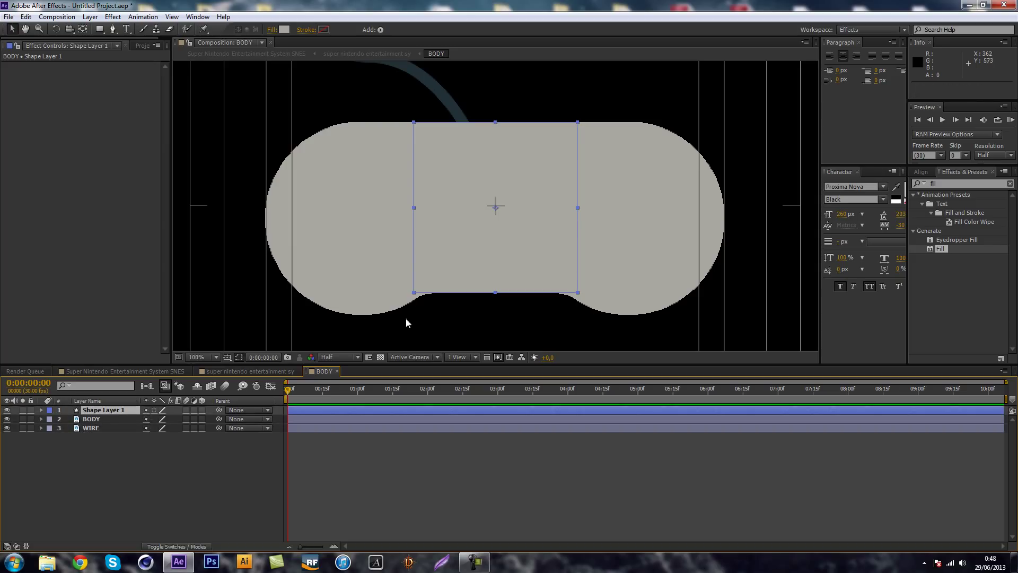
pyautogui.click(41, 411)
pyautogui.click(56, 428)
pyautogui.click(50, 420)
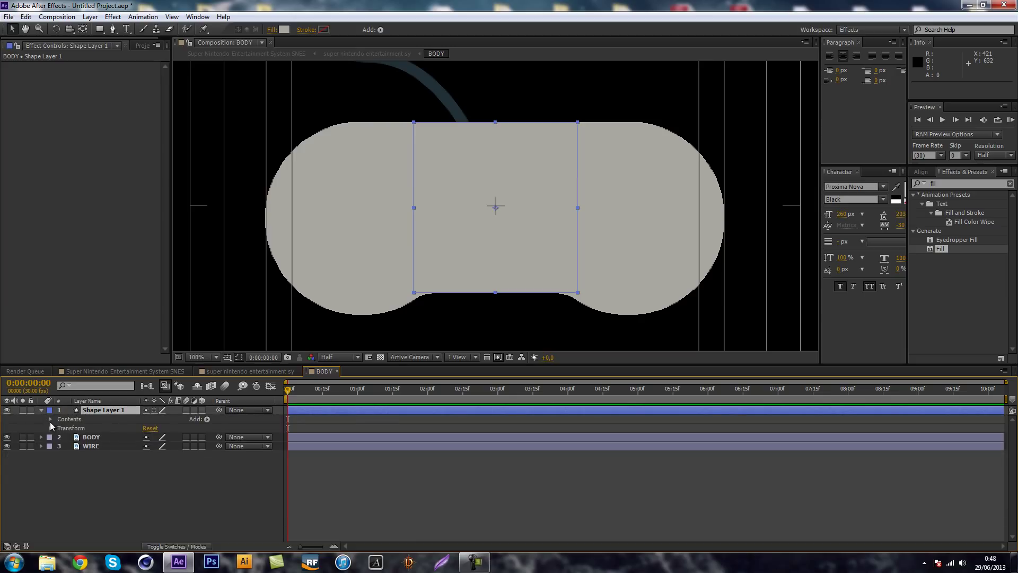
pyautogui.click(50, 428)
pyautogui.click(68, 455)
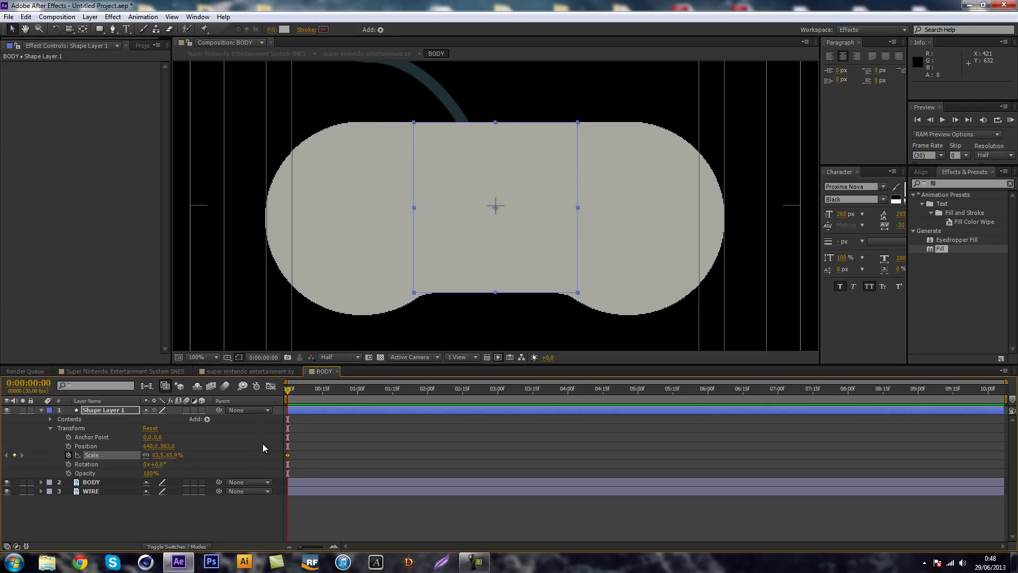
pyautogui.hotkey('shift', 'pagedown')
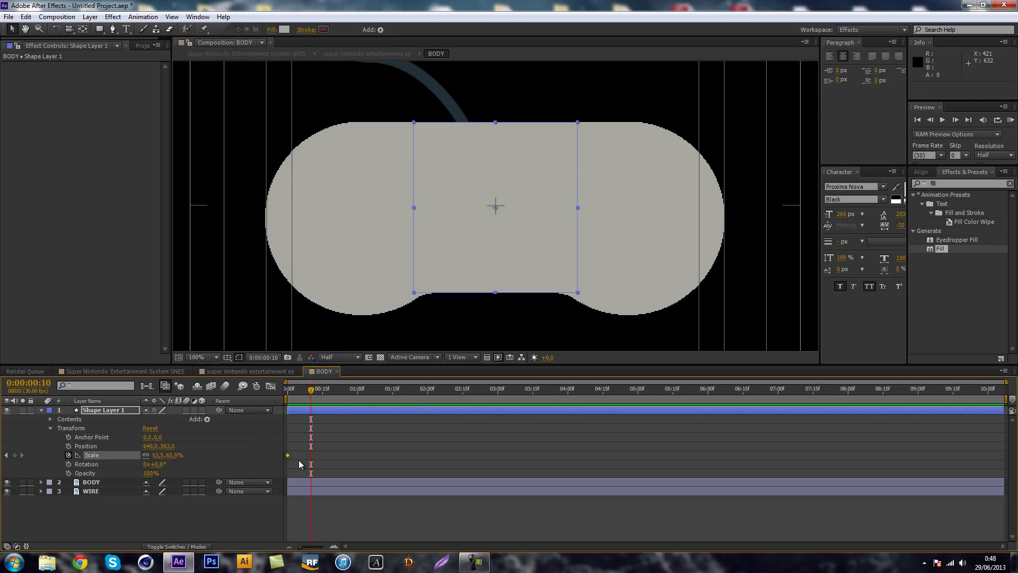
pyautogui.moveTo(288, 456); pyautogui.dragTo(308, 457)
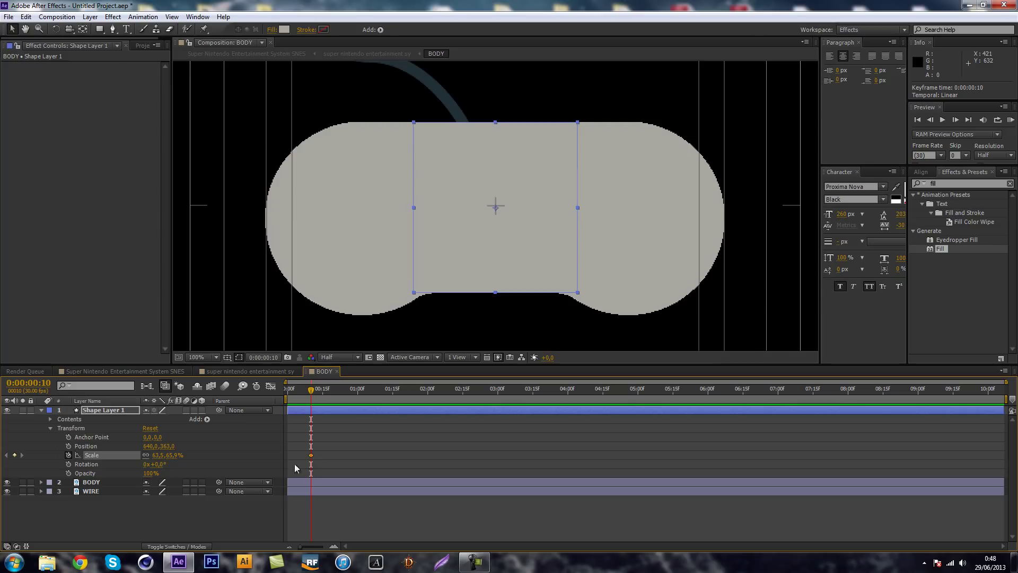
# - Set the shape layer's scale to 0% at 0:00:00:00 so the rectangle grows from nothing
pyautogui.moveTo(306, 397); pyautogui.dragTo(287, 395)
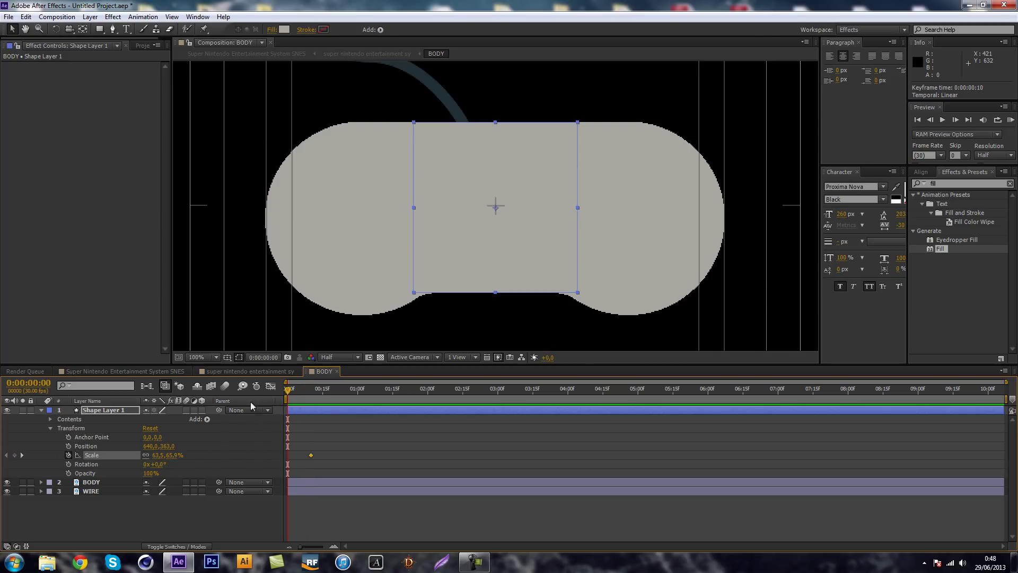
pyautogui.click(171, 455)
pyautogui.write('0')
pyautogui.press('Return')
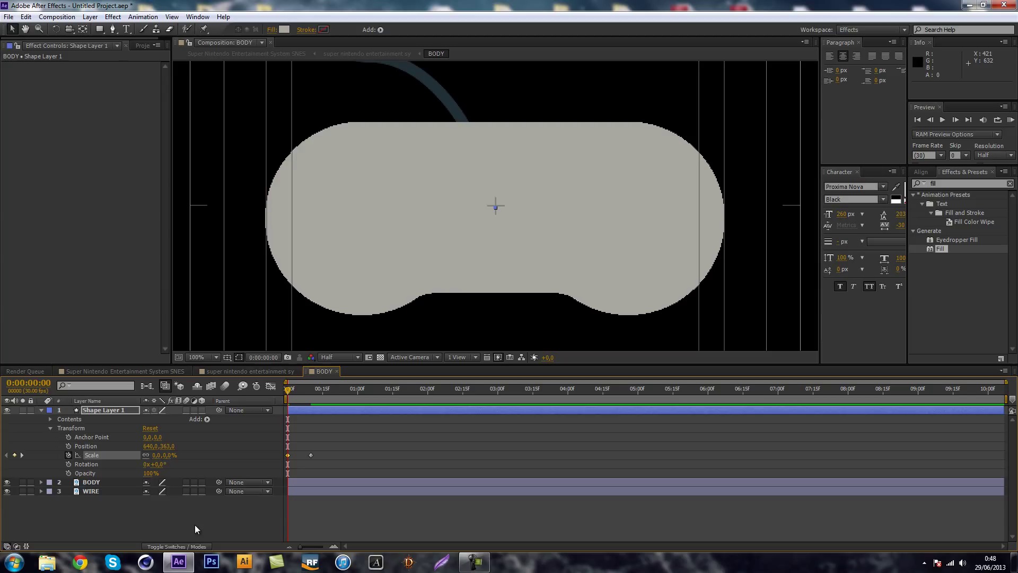
# - Move the shape layer's ending Scale keyframe to 0:00:00:20
pyautogui.press('k')
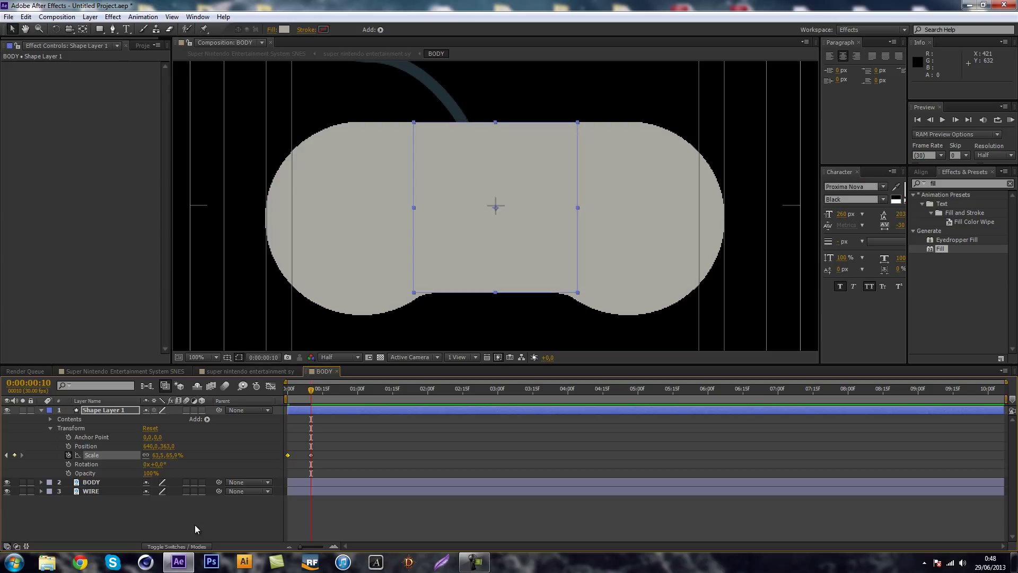
pyautogui.hotkey('shift', 'pagedown')
pyautogui.moveTo(311, 456); pyautogui.dragTo(334, 455)
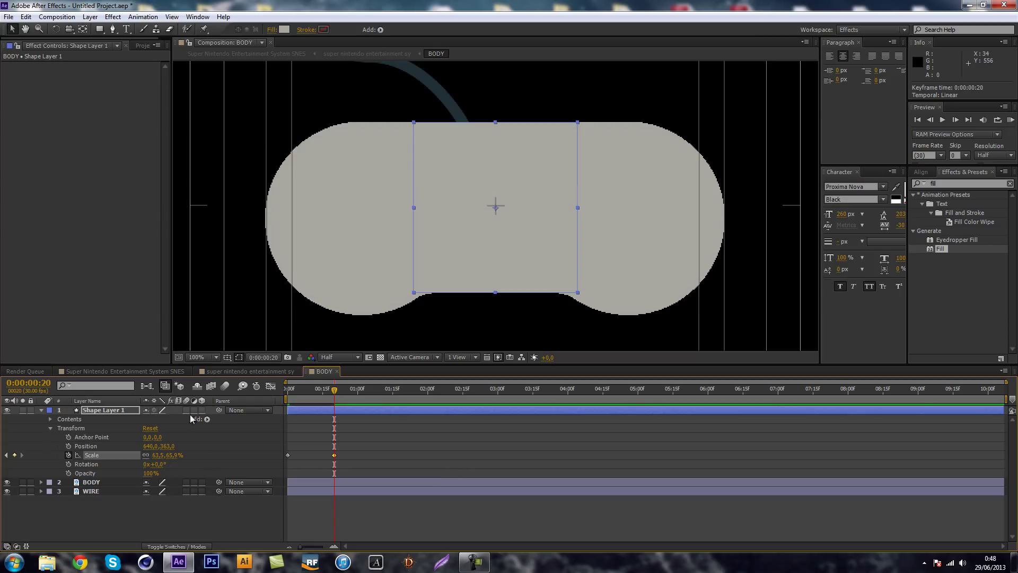
# - Add an overshoot Scale keyframe at 0:00:00:17 with the height at 70%, keeping proportions, and collapse the layer's properties
pyautogui.click(932, 120)
pyautogui.click(932, 121)
pyautogui.click(931, 120)
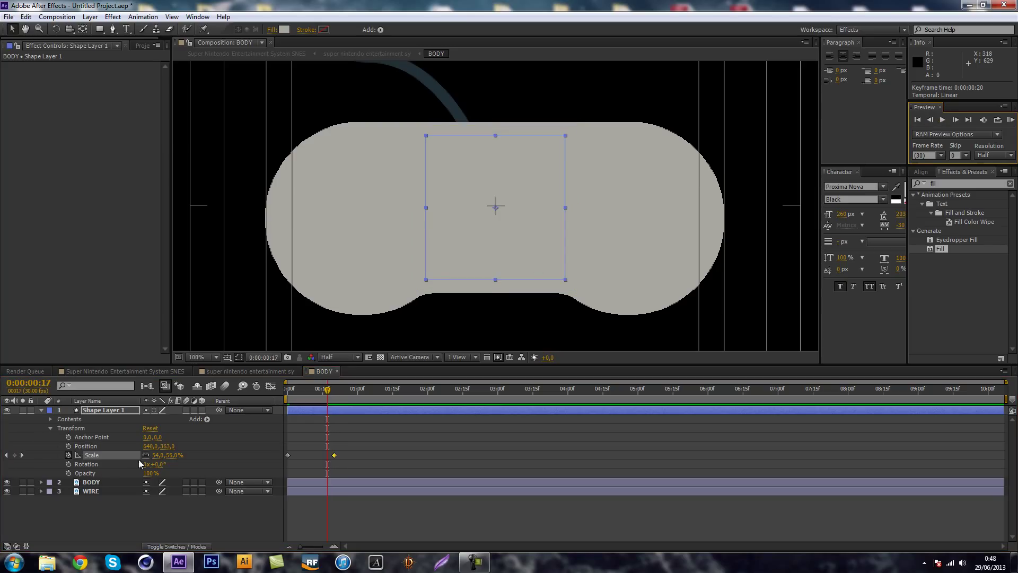
pyautogui.click(170, 455)
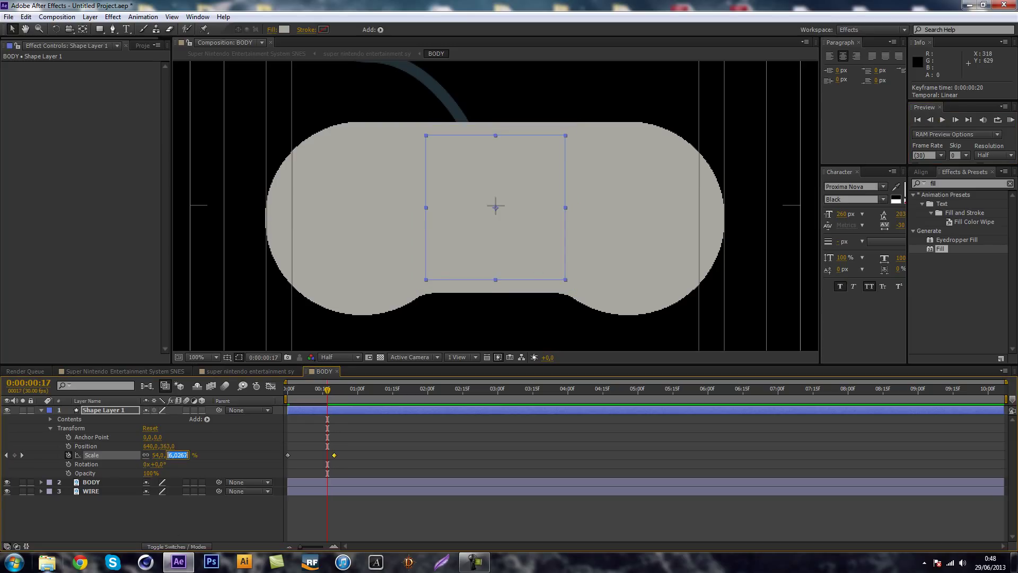
pyautogui.write('7')
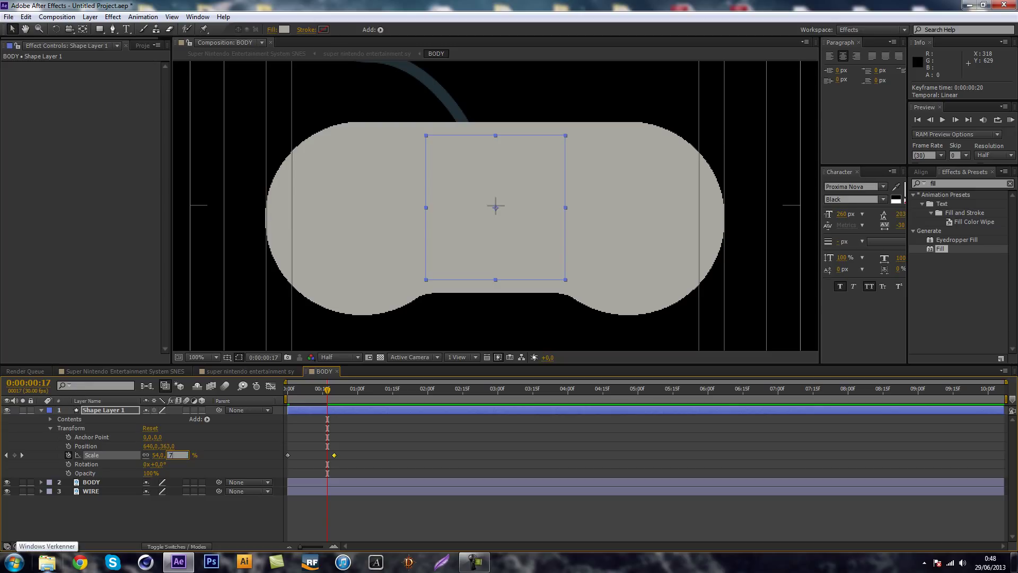
pyautogui.write('0')
pyautogui.press('Return')
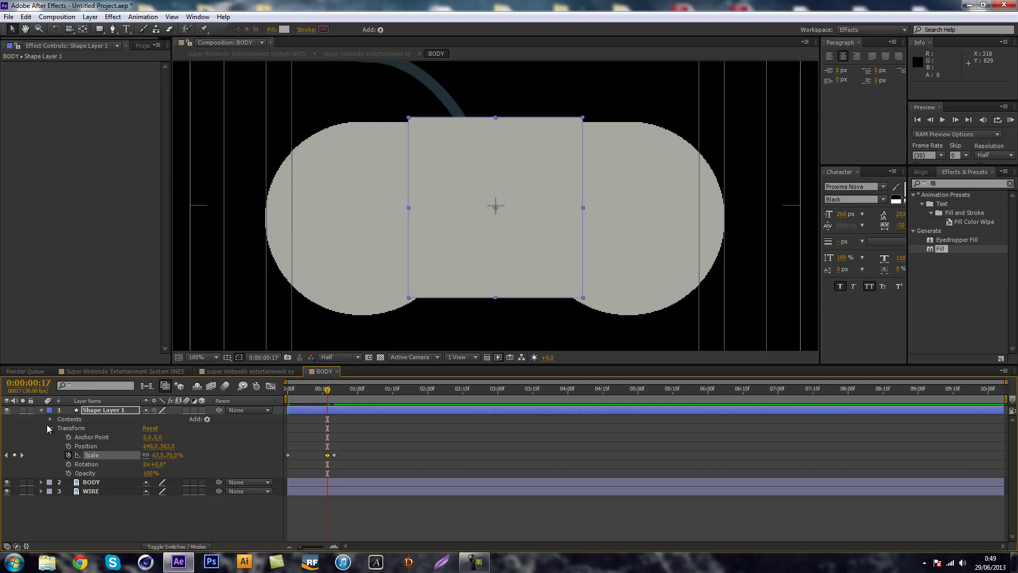
pyautogui.click(50, 428)
pyautogui.click(41, 410)
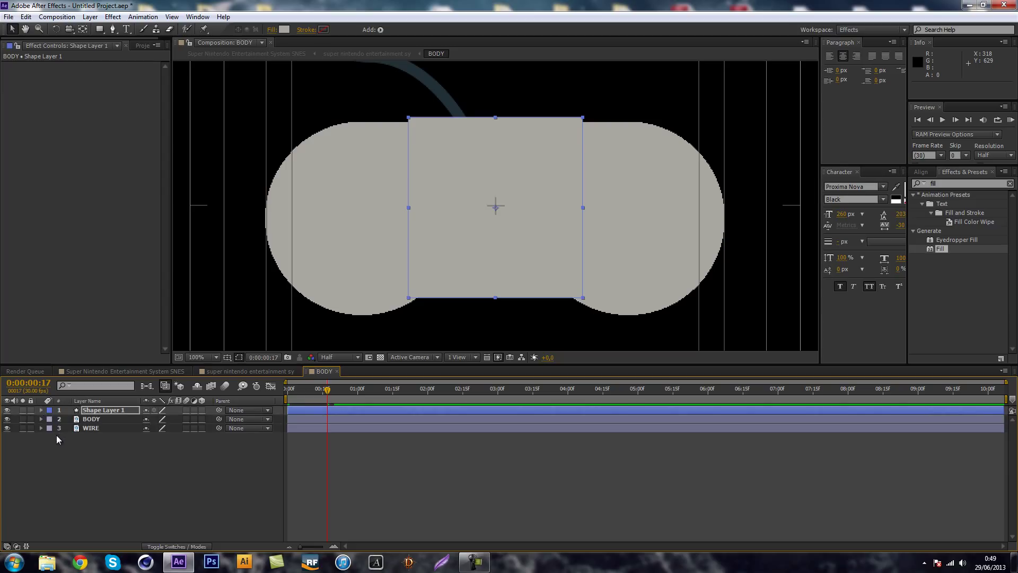
# - Hide the BODY and WIRE layers and RAM preview the rectangle's scale animation
pyautogui.moveTo(7, 419); pyautogui.dragTo(7, 428)
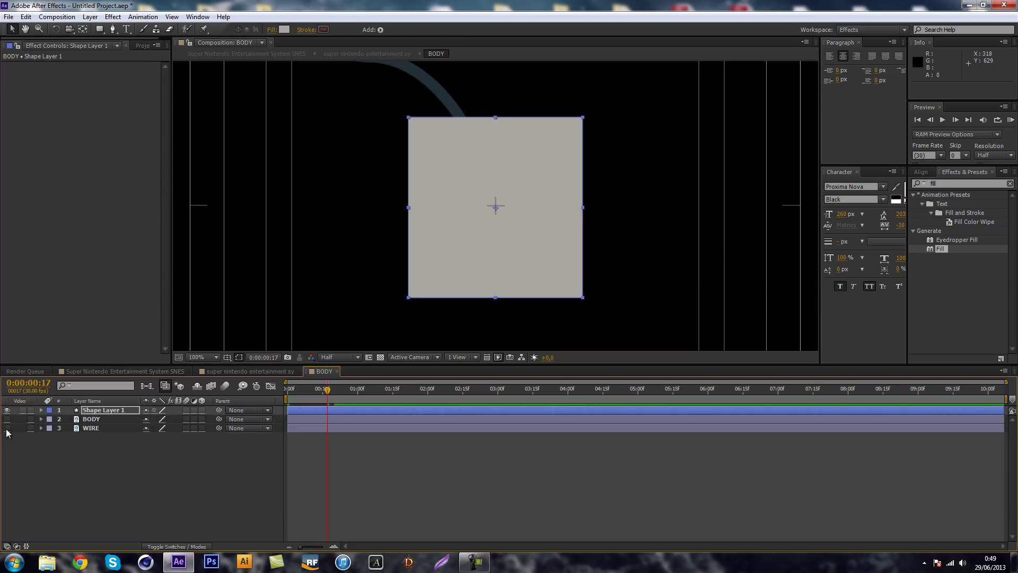
pyautogui.scroll(-2, 645, 209)
pyautogui.click(1011, 120)
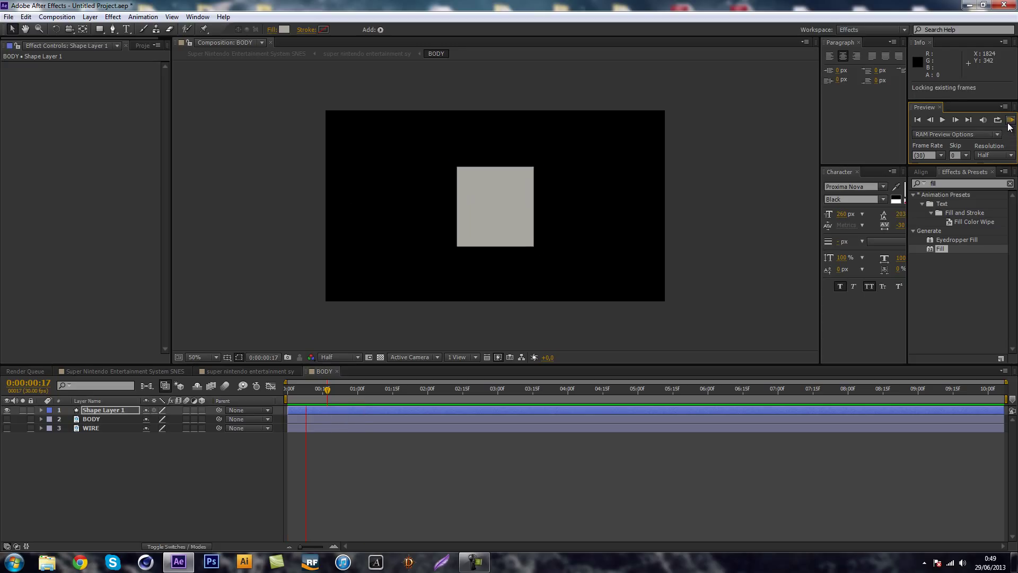
pyautogui.click(1010, 122)
pyautogui.click(1010, 122)
pyautogui.click(1010, 122)
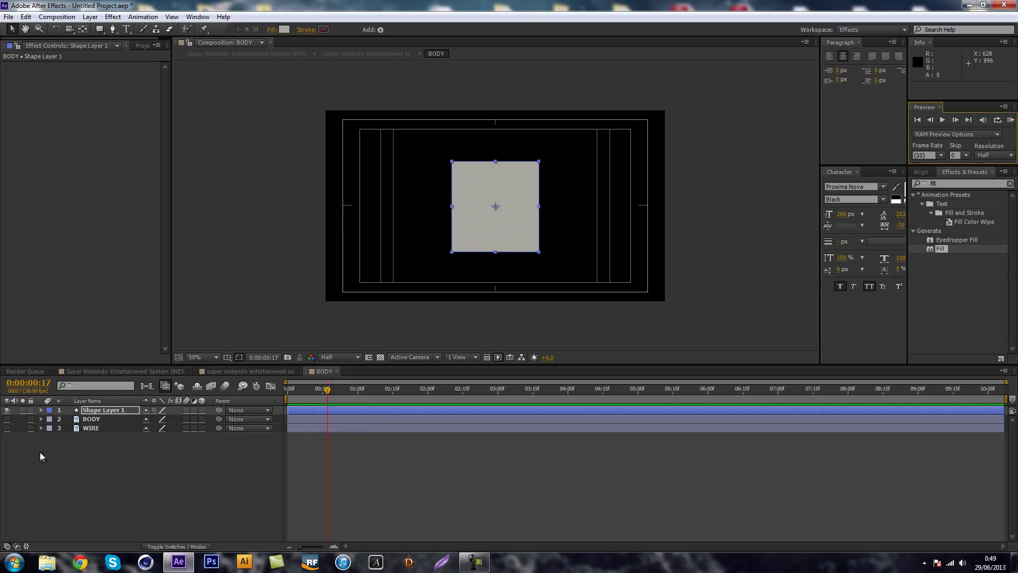
# - Reveal Shape Layer 1's Scale keyframes and apply Easy Ease to all three of them
pyautogui.click(107, 406)
pyautogui.press('s')
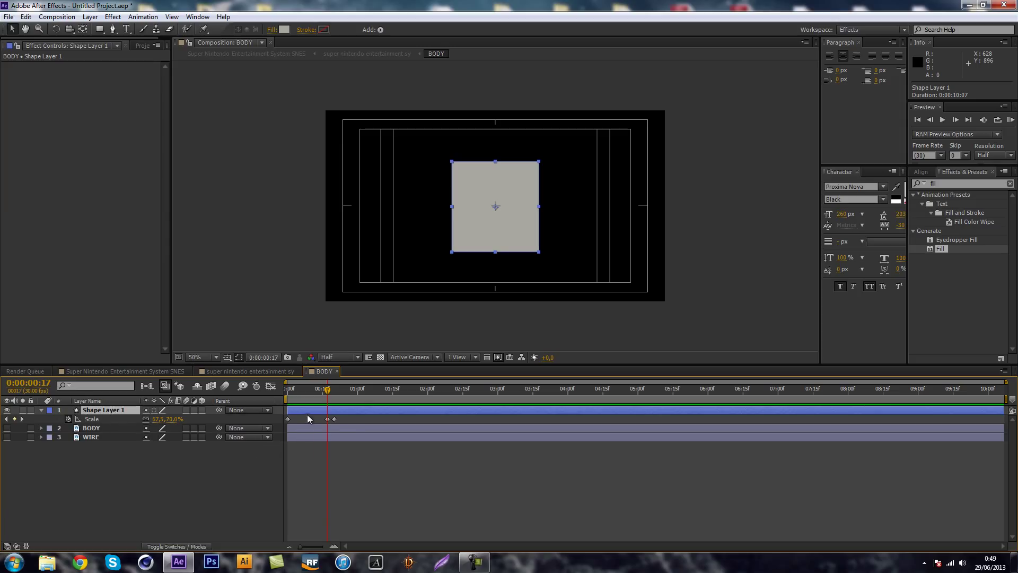
pyautogui.moveTo(344, 415); pyautogui.dragTo(278, 426)
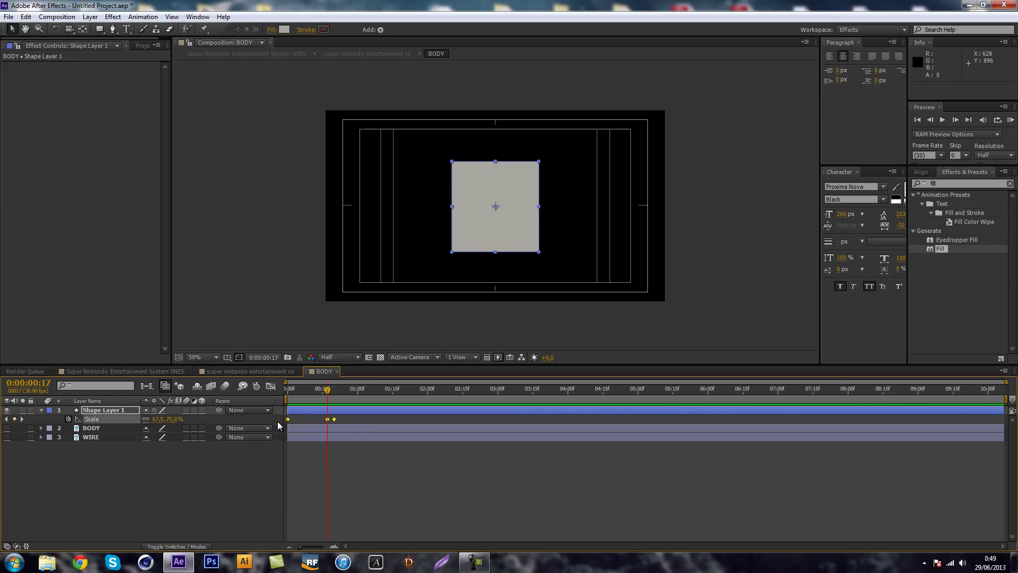
pyautogui.rightClick(327, 419)
pyautogui.moveTo(379, 541)
pyautogui.click(478, 470)
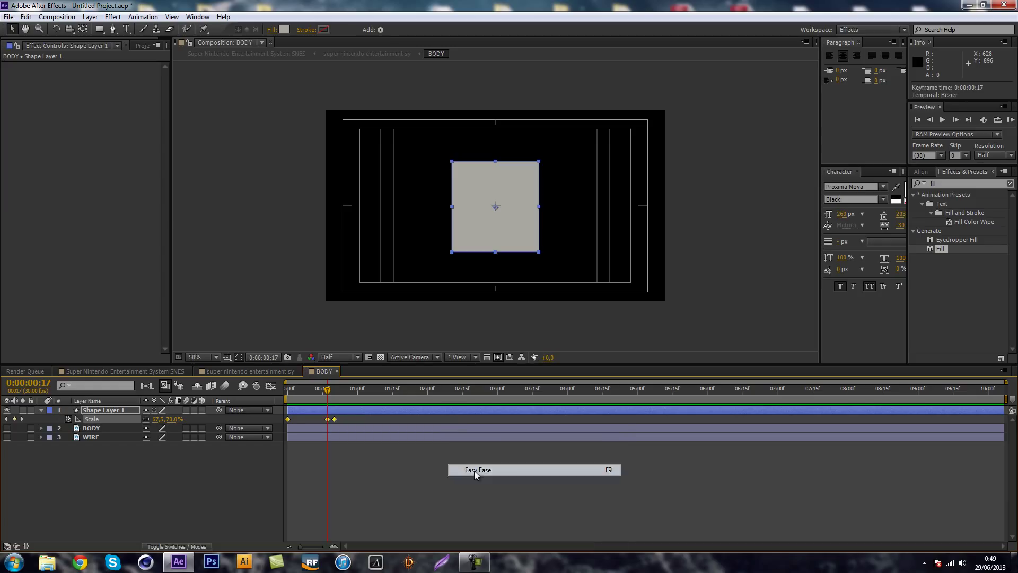
pyautogui.click(191, 480)
pyautogui.click(476, 561)
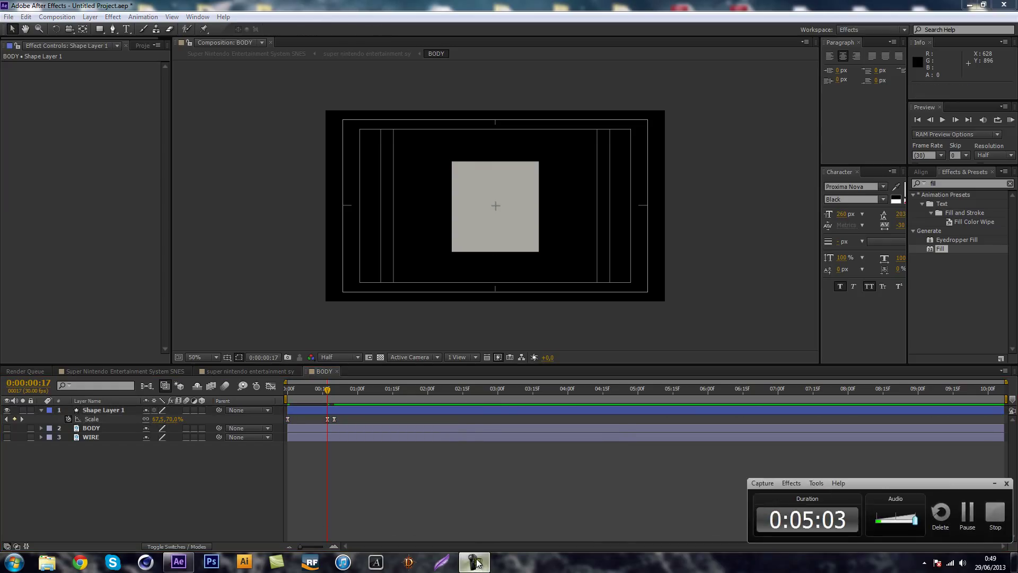
pyautogui.click(994, 483)
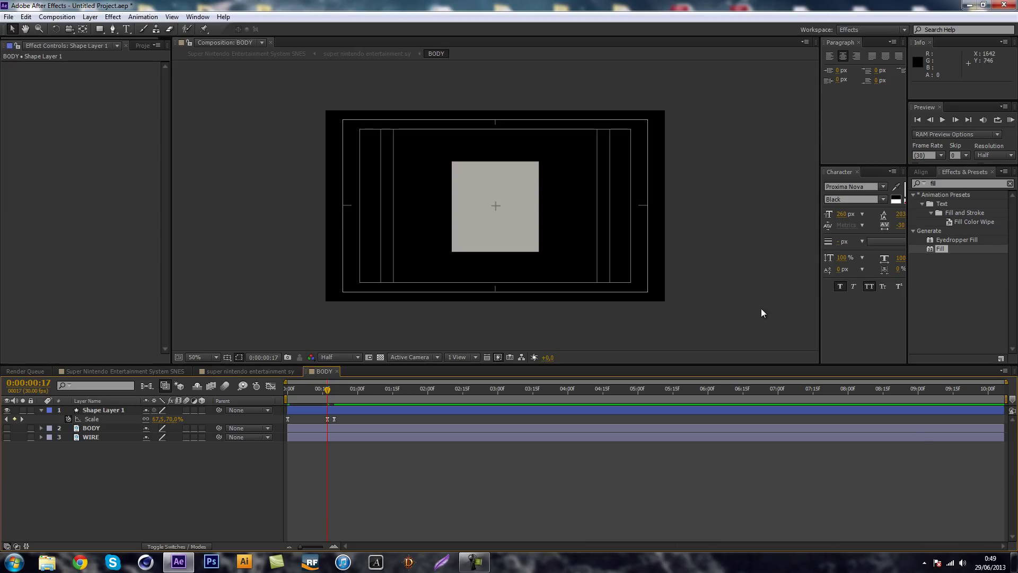
# - RAM preview the eased rectangle animation and inspect its Scale curve in the Graph Editor
pyautogui.click(1011, 121)
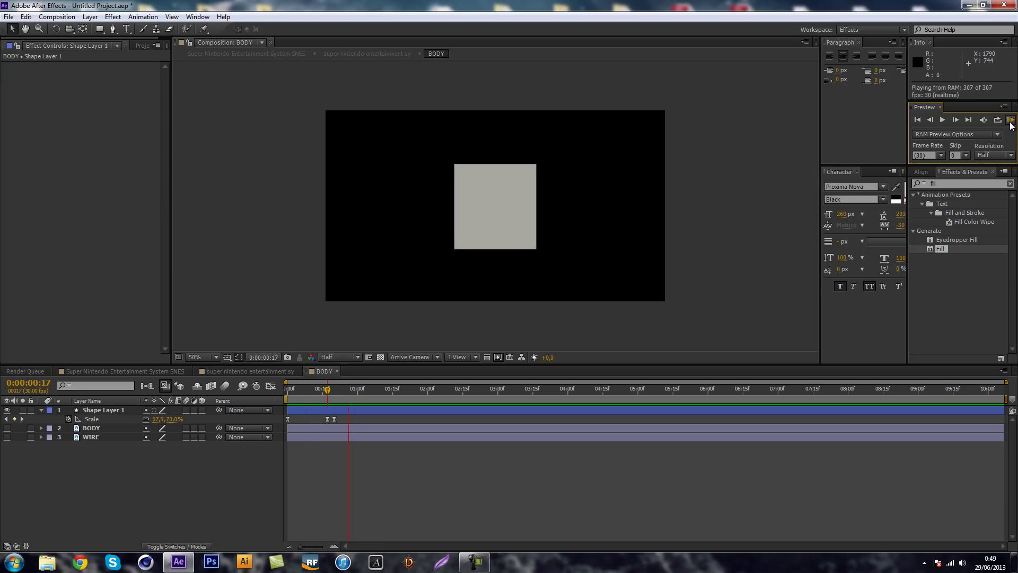
pyautogui.click(42, 411)
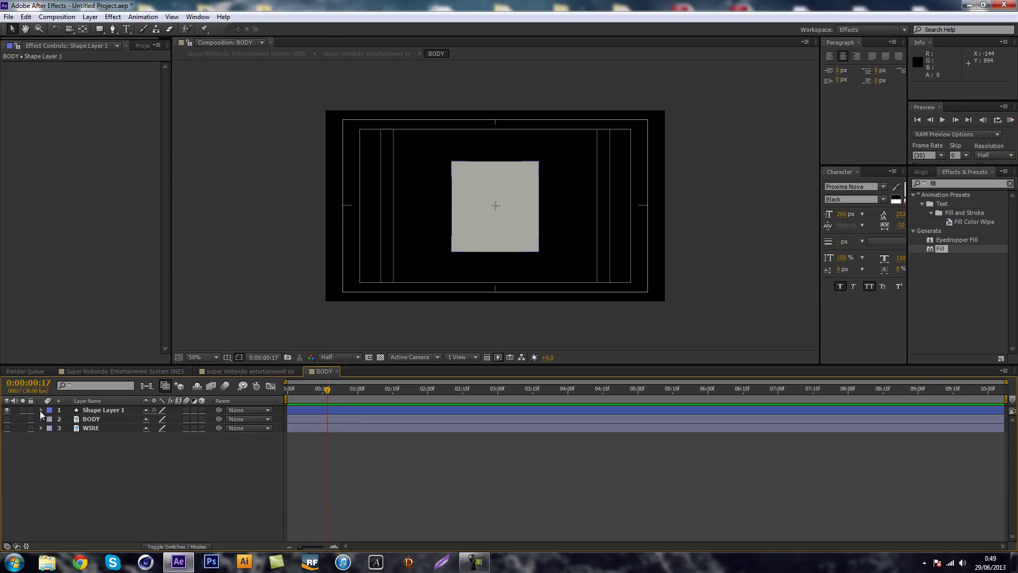
pyautogui.click(42, 410)
pyautogui.click(94, 410)
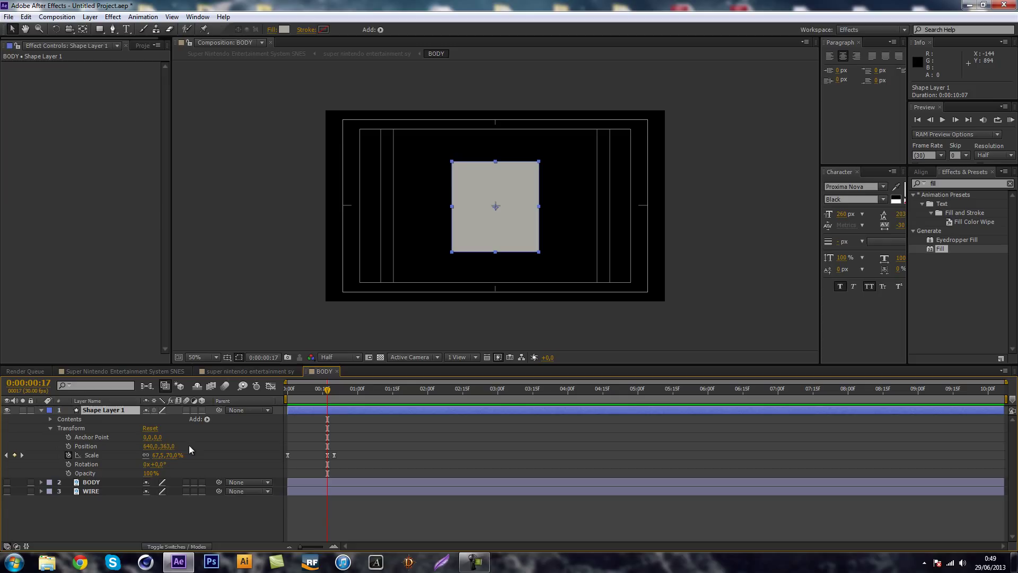
pyautogui.click(104, 454)
pyautogui.click(271, 385)
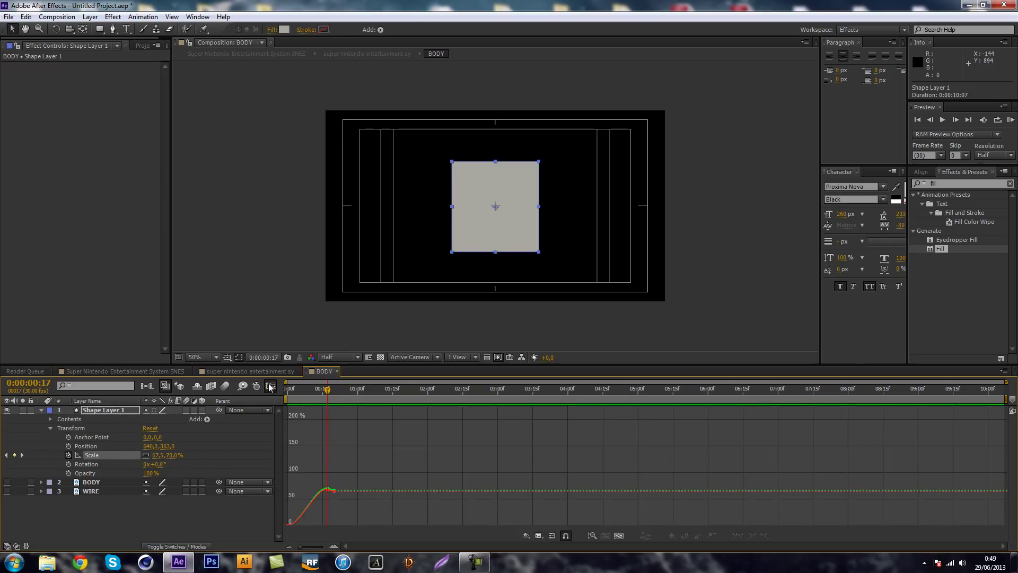
pyautogui.click(270, 385)
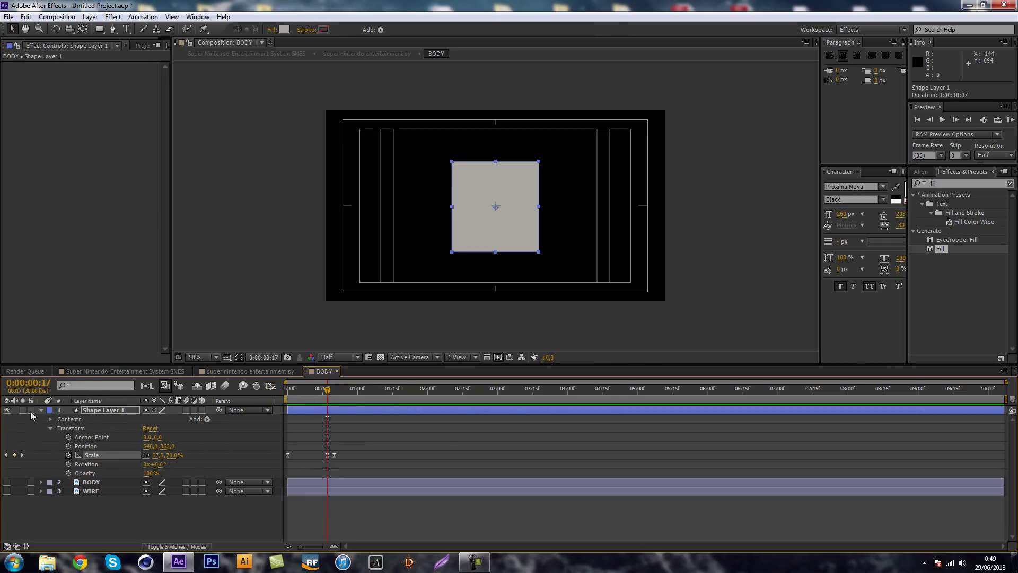
pyautogui.click(40, 411)
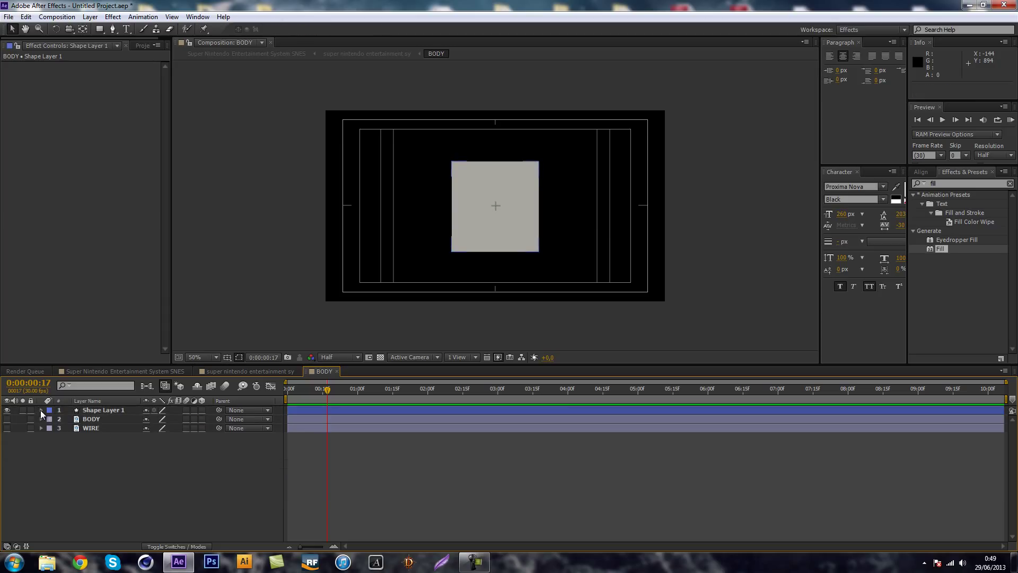
# - Make the BODY and WIRE layers visible again and collapse nothing else in the composition
pyautogui.click(9, 428)
pyautogui.click(7, 419)
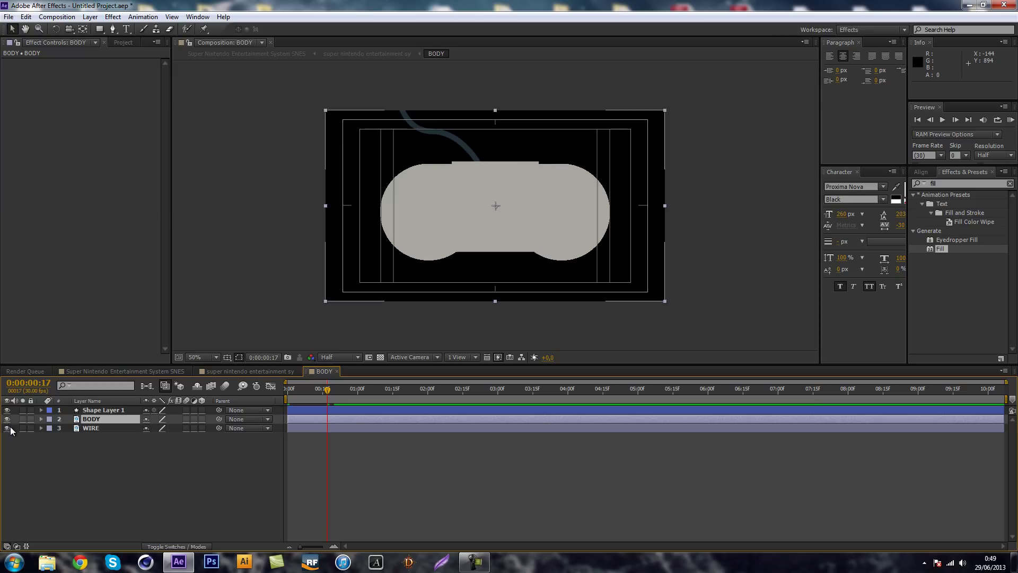
pyautogui.click(7, 428)
pyautogui.click(7, 428)
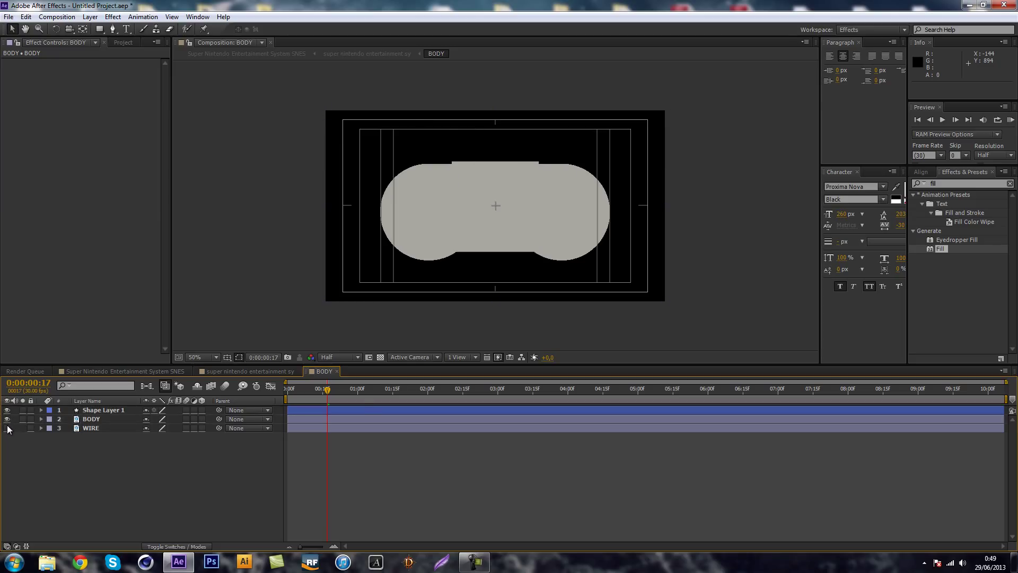
pyautogui.moveTo(328, 390)
pyautogui.mouseDown()
pyautogui.moveTo(343, 391)
pyautogui.moveTo(328, 389)
pyautogui.mouseUp()
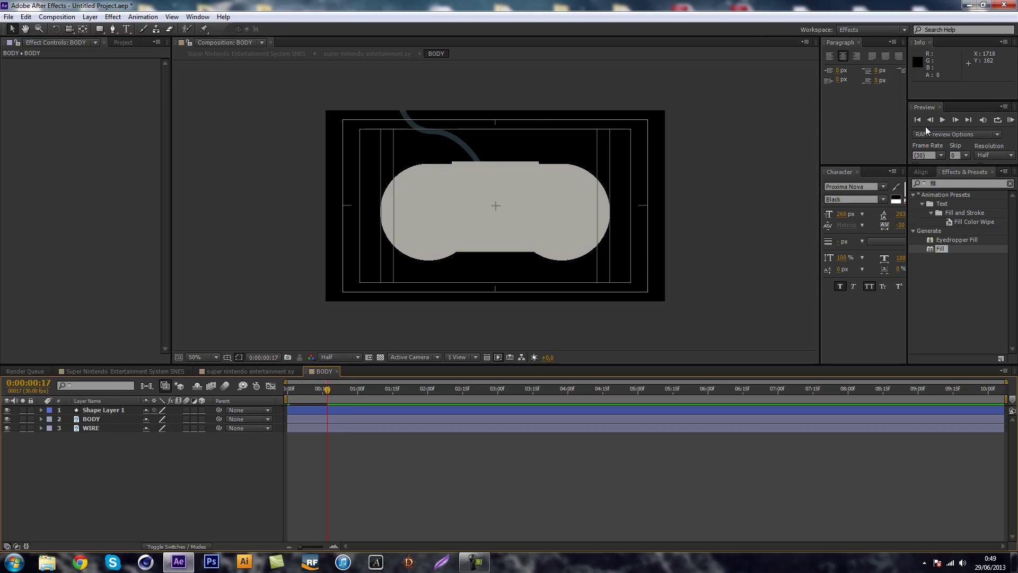
# - Advance the playhead to 0:00:00:20 and reveal the BODY layer's Transform properties
pyautogui.click(955, 120)
pyautogui.click(955, 120)
pyautogui.click(955, 120)
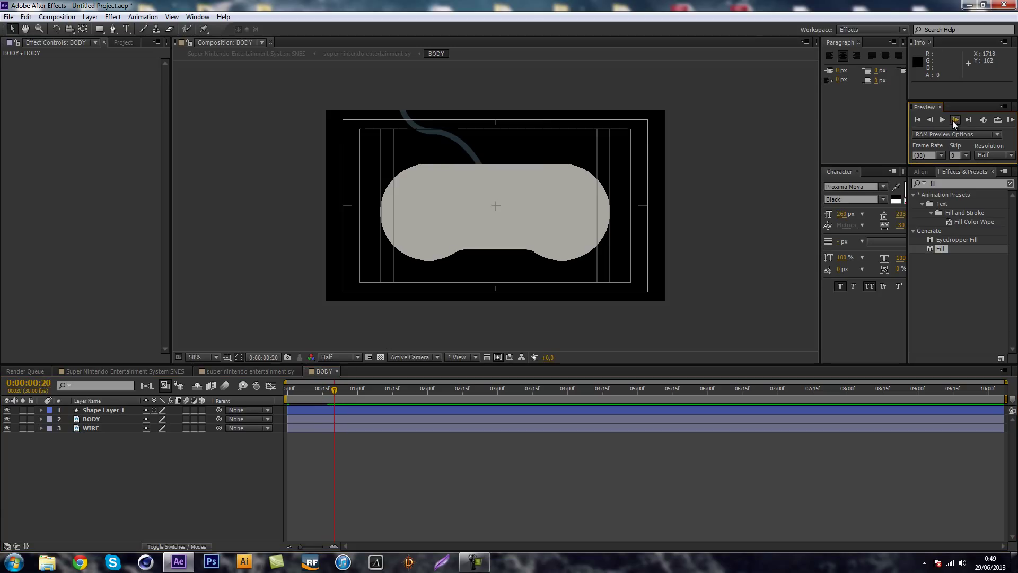
pyautogui.scroll(1, 525, 194)
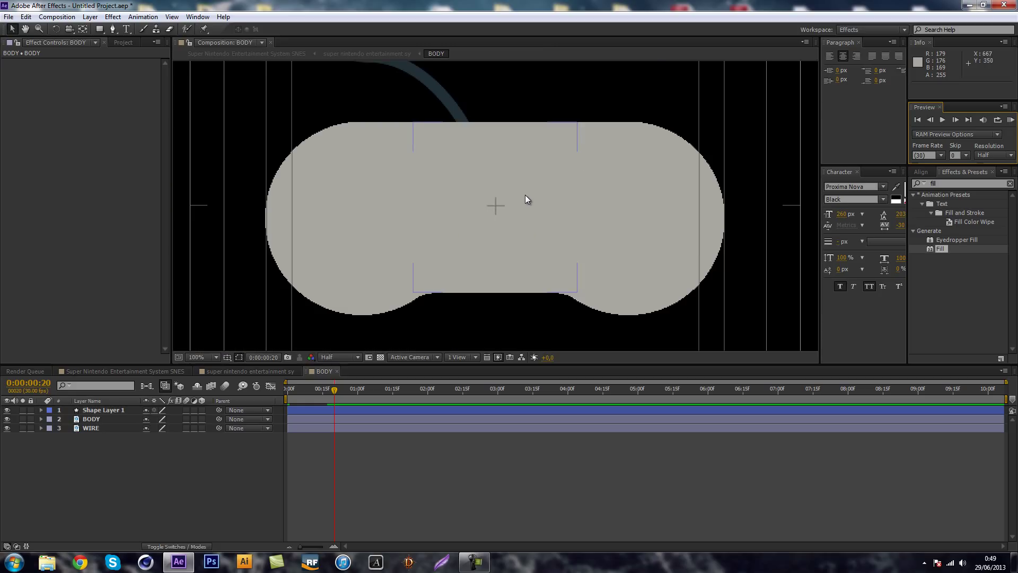
pyautogui.click(41, 410)
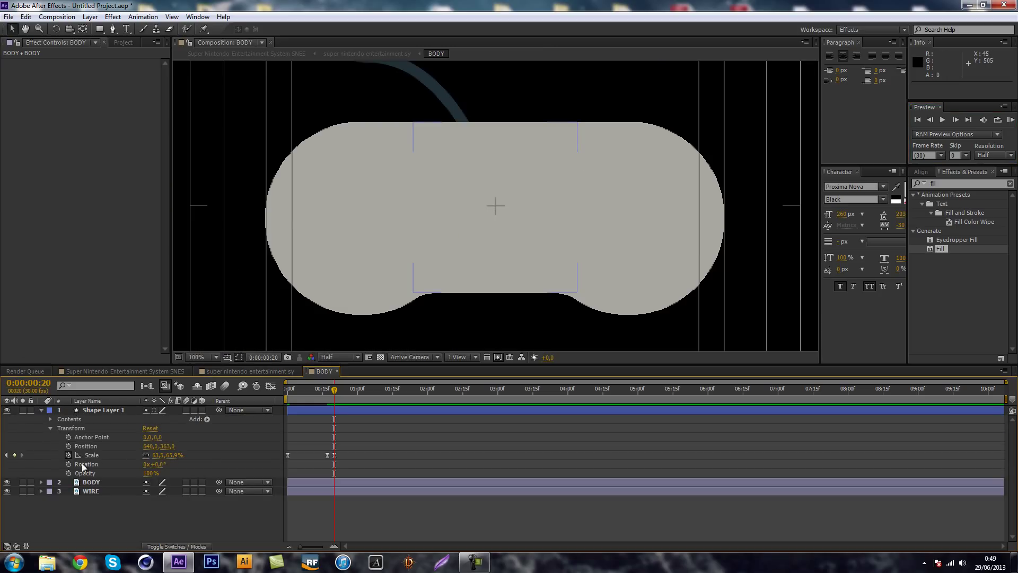
pyautogui.click(41, 410)
pyautogui.click(41, 419)
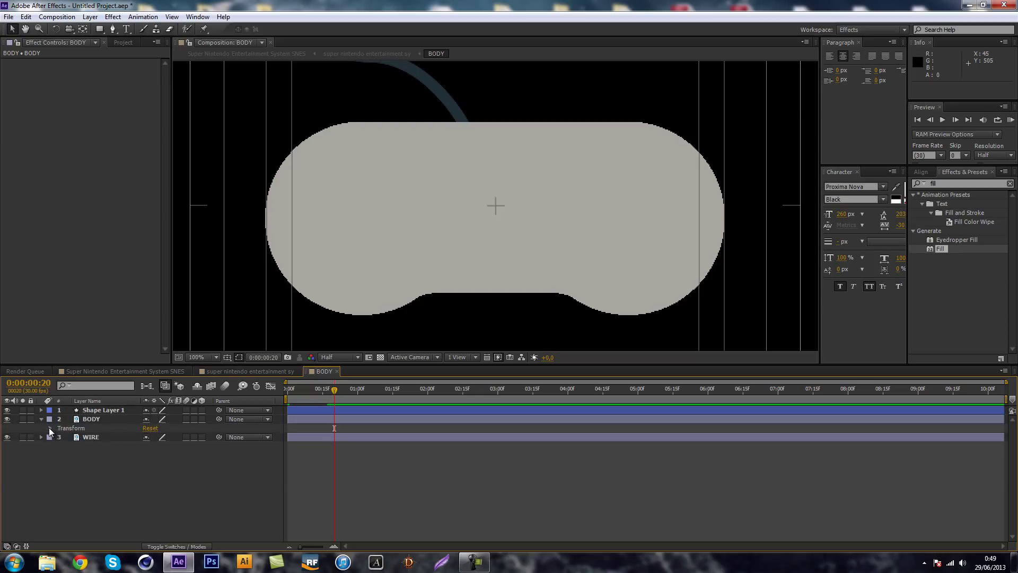
pyautogui.click(50, 428)
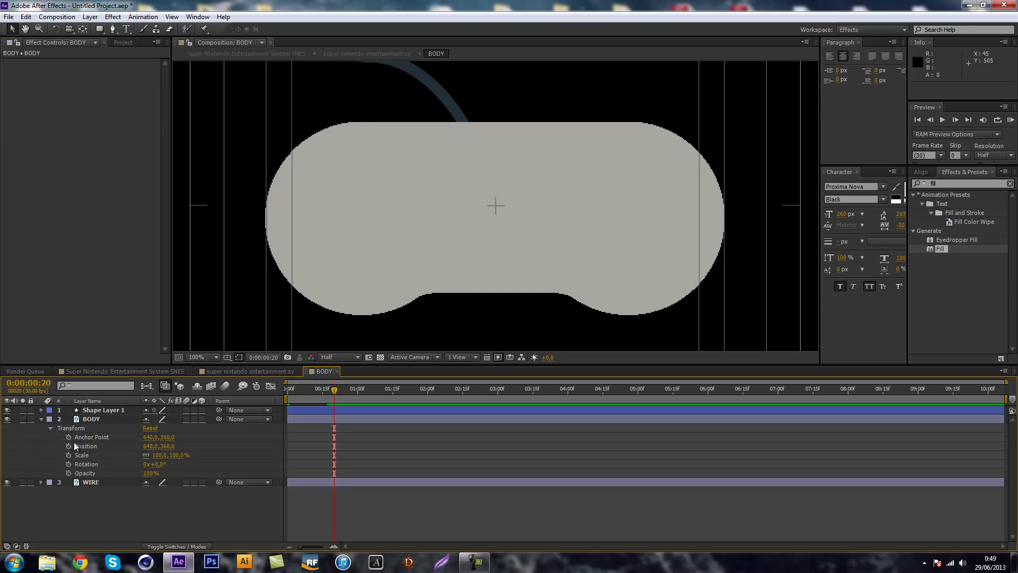
# - Unlink the BODY layer's Scale, keyframe it at 23, 71% at 0:00:00:20, and advance to 0:00:01:00
pyautogui.click(146, 455)
pyautogui.click(158, 455)
pyautogui.write('23')
pyautogui.press('Return')
pyautogui.click(122, 455)
pyautogui.moveTo(175, 455); pyautogui.dragTo(158, 456)
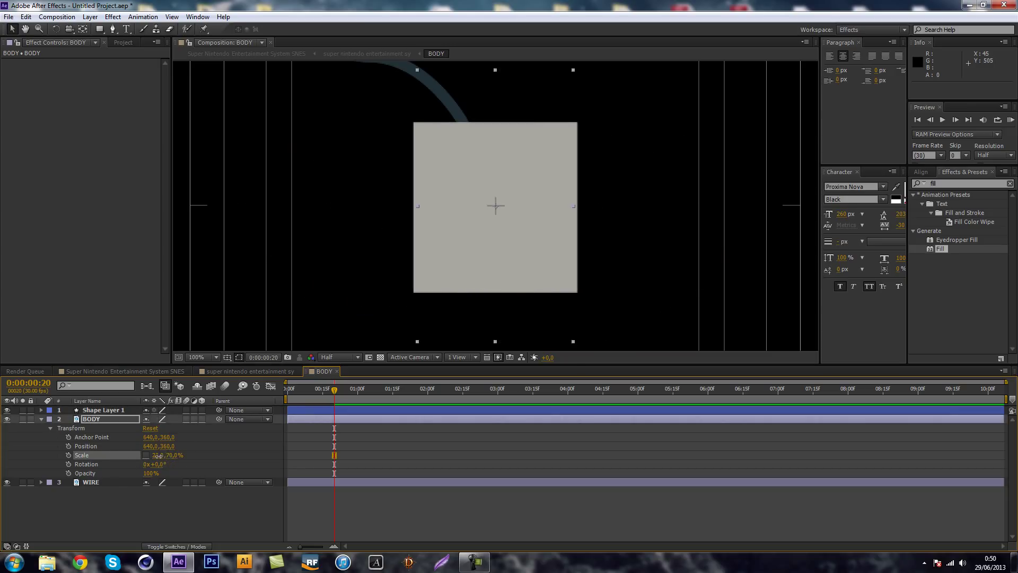
pyautogui.click(68, 455)
pyautogui.hotkey('shift', 'pagedown')
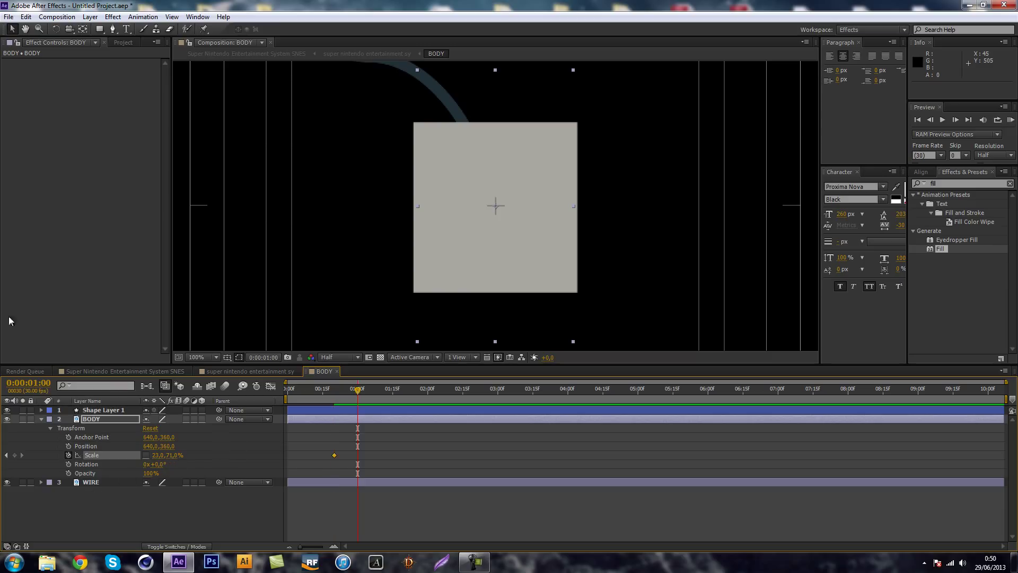
pyautogui.moveTo(156, 455); pyautogui.dragTo(201, 452)
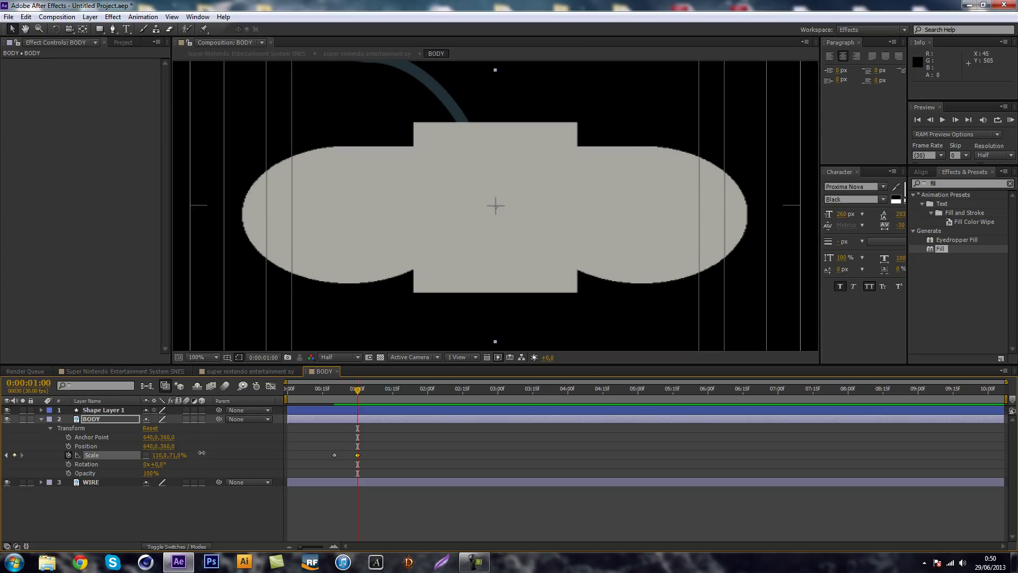
pyautogui.hotkey('ctrl', 'z')
pyautogui.hotkey('ctrl', 'z')
pyautogui.hotkey('ctrl', 'z')
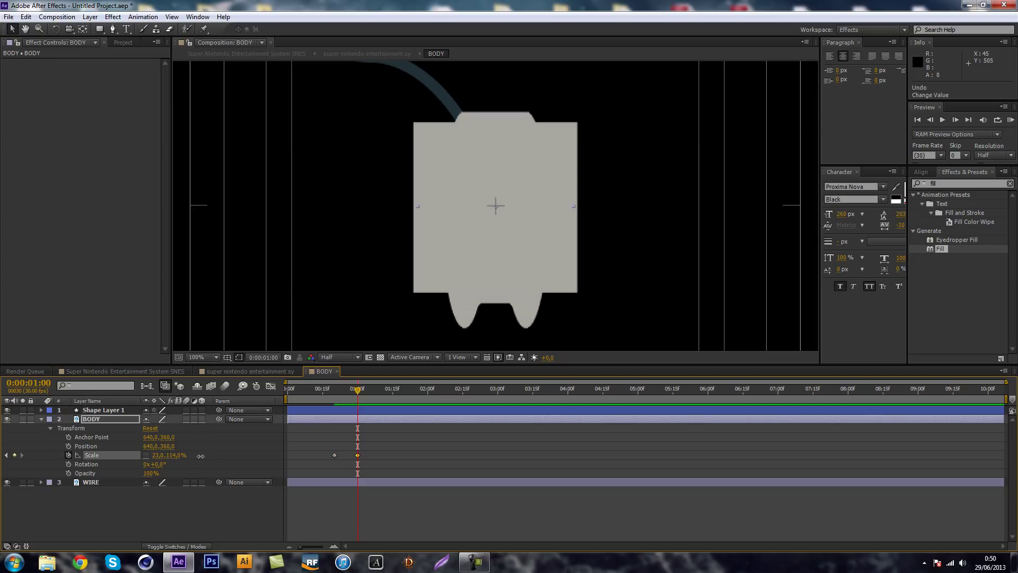
# - Set the BODY layer's vertical Scale to 100% at 0:00:01:00
pyautogui.moveTo(201, 457); pyautogui.dragTo(193, 457)
pyautogui.click(177, 456)
pyautogui.write('100')
pyautogui.click(207, 458)
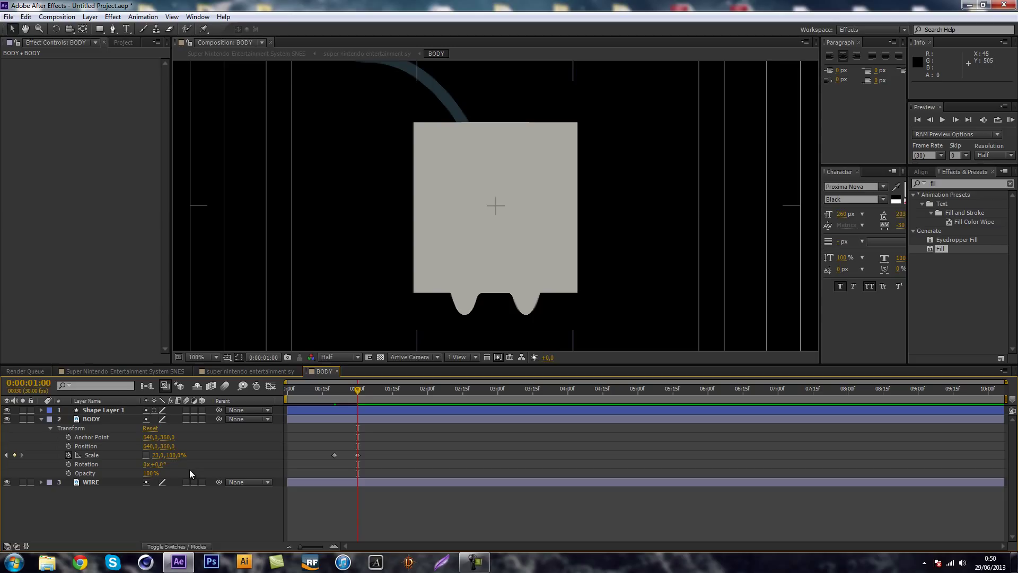
pyautogui.press('Tab')
# - Keyframe the BODY layer's horizontal Scale at 100% at 0:00:01:10
pyautogui.hotkey('shift', 'pagedown')
pyautogui.click(157, 455)
pyautogui.write('100')
pyautogui.press('Return')
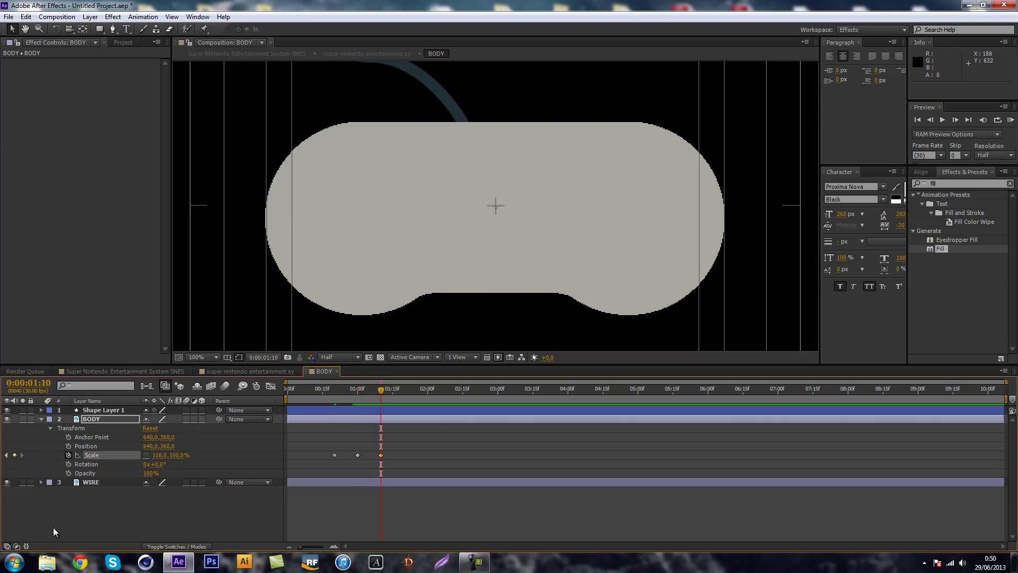
# - Apply Easy Ease to all three of the BODY layer's Scale keyframes and collapse the layer
pyautogui.moveTo(407, 397)
pyautogui.mouseDown()
pyautogui.moveTo(327, 387)
pyautogui.moveTo(387, 396)
pyautogui.mouseUp()
pyautogui.moveTo(402, 443); pyautogui.dragTo(306, 469)
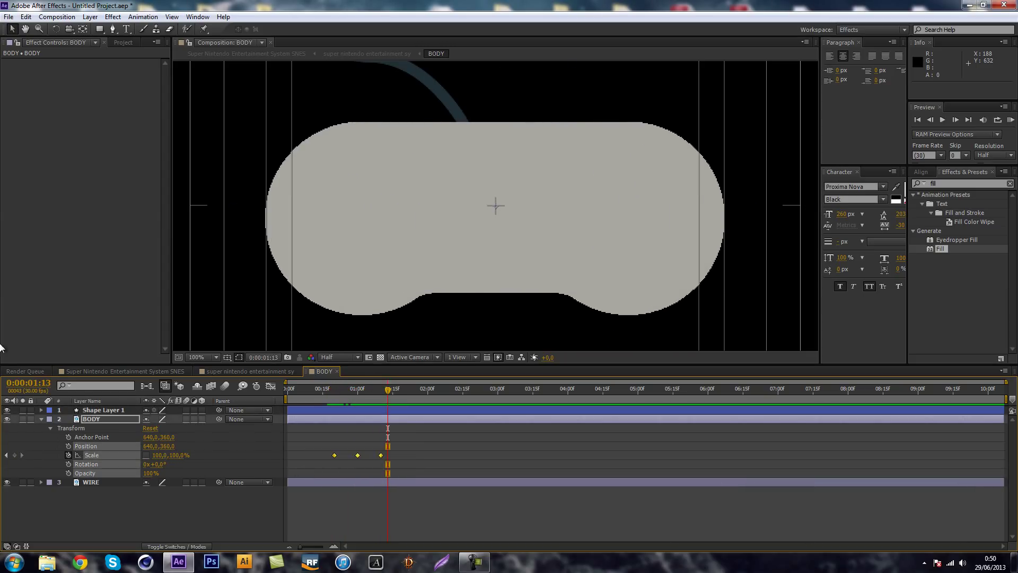
pyautogui.rightClick(357, 455)
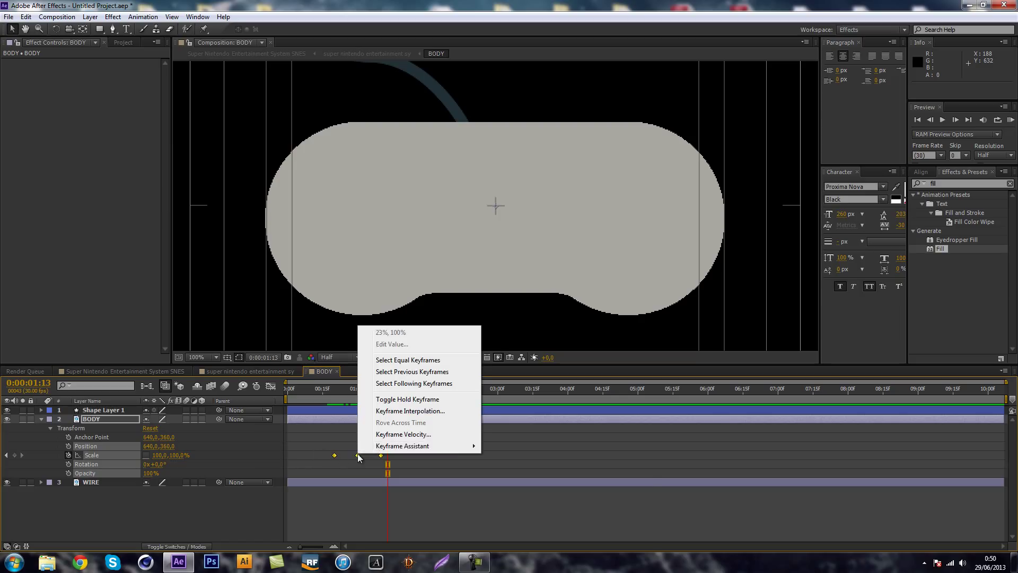
pyautogui.moveTo(405, 447)
pyautogui.click(509, 470)
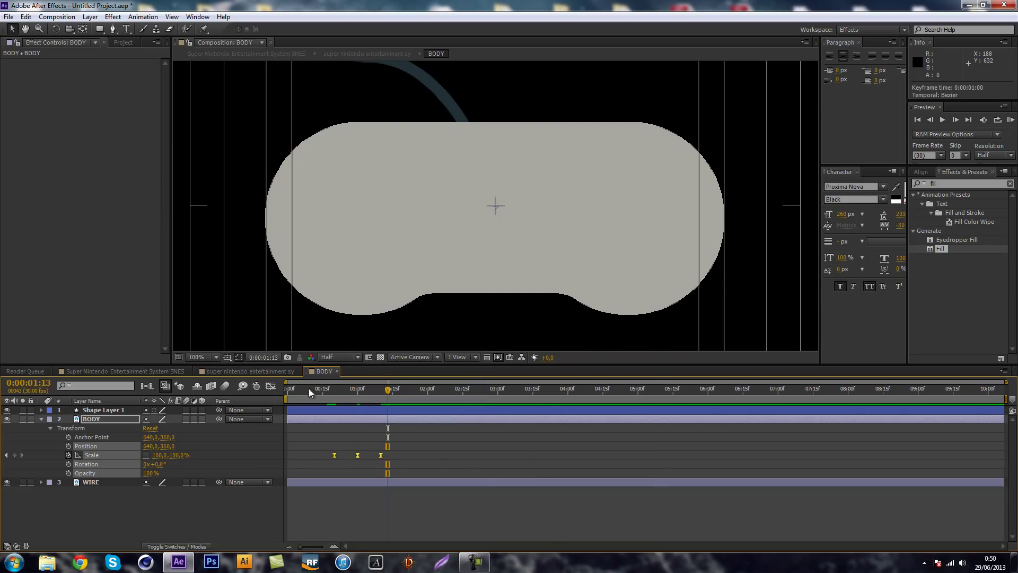
pyautogui.click(41, 419)
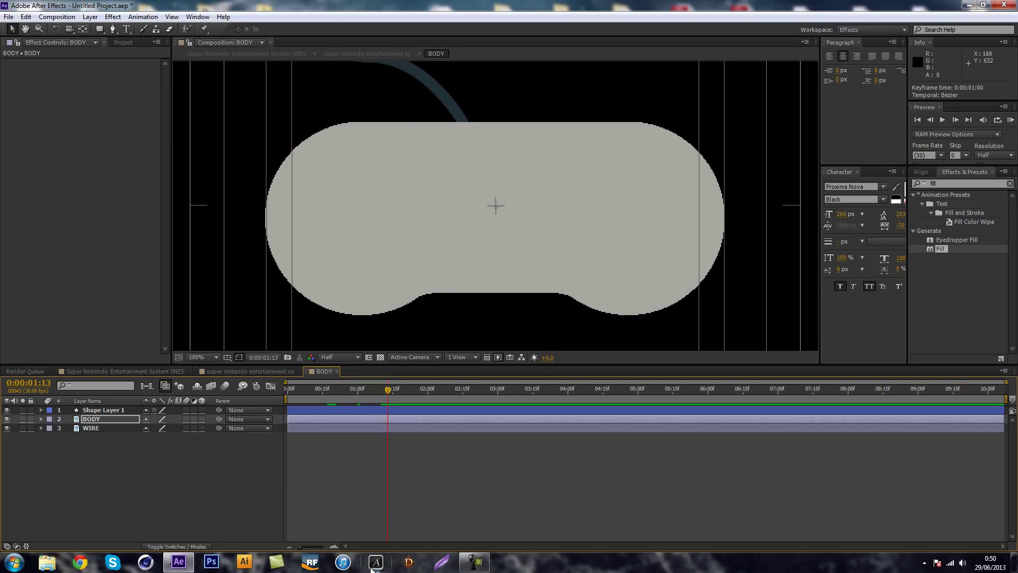
pyautogui.click(475, 562)
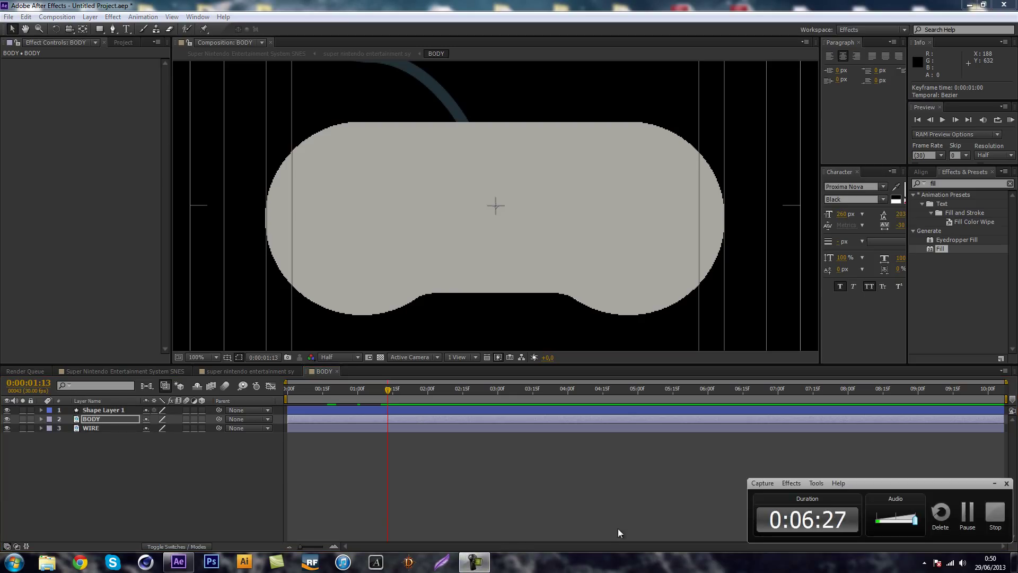
pyautogui.click(99, 489)
pyautogui.press(',')
pyautogui.press(',')
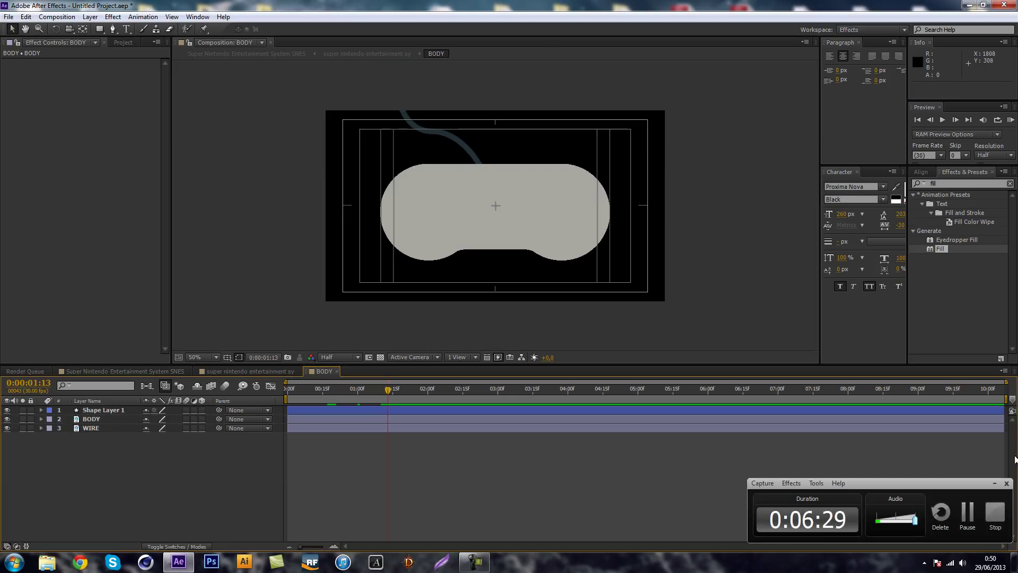
pyautogui.click(994, 484)
# - RAM preview the controller body's animation and return the playhead to 0:00:00:14
pyautogui.click(1011, 120)
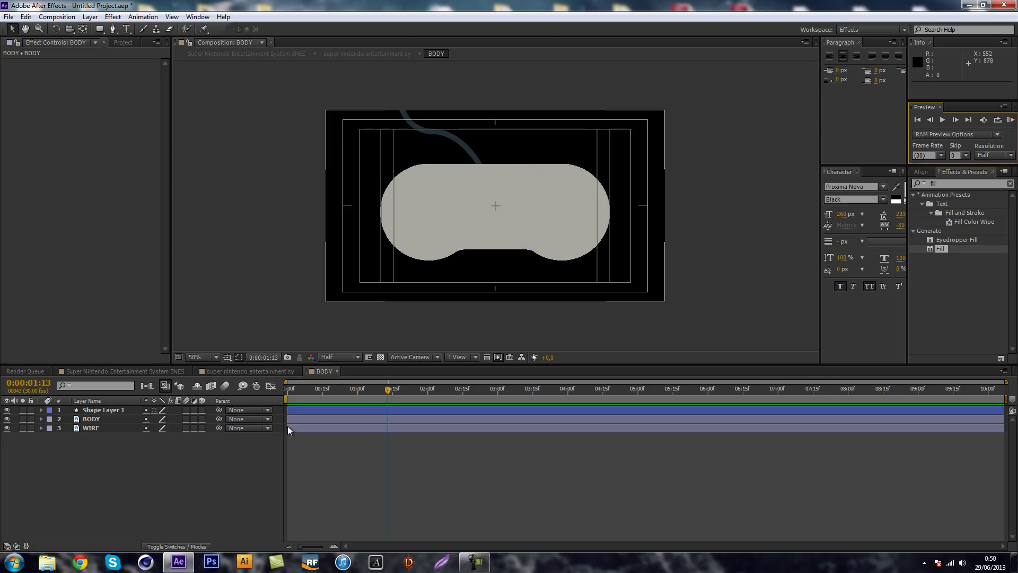
pyautogui.click(333, 396)
pyautogui.moveTo(332, 396)
pyautogui.mouseDown()
pyautogui.moveTo(301, 396)
pyautogui.moveTo(320, 389)
pyautogui.mouseUp()
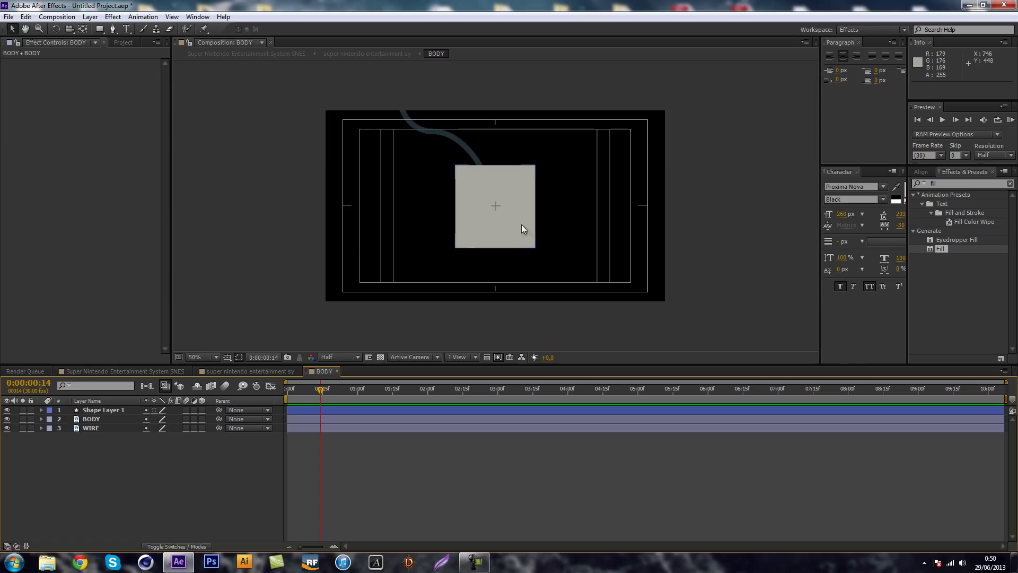
# - Add an Opacity keyframe of 0% to the BODY layer at 0:00:00:14
pyautogui.click(41, 418)
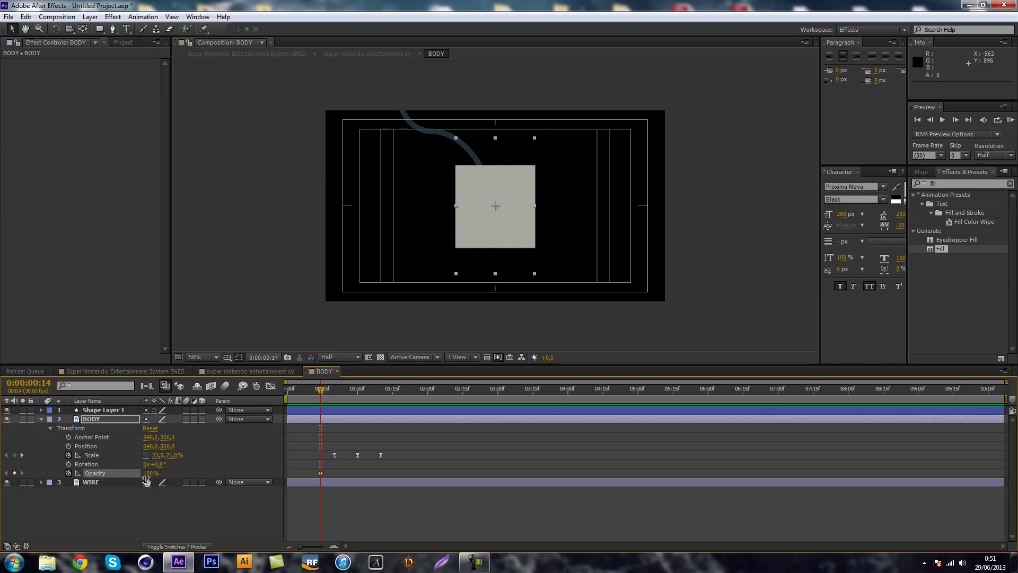
pyautogui.click(150, 473)
pyautogui.write('0')
pyautogui.press('Return')
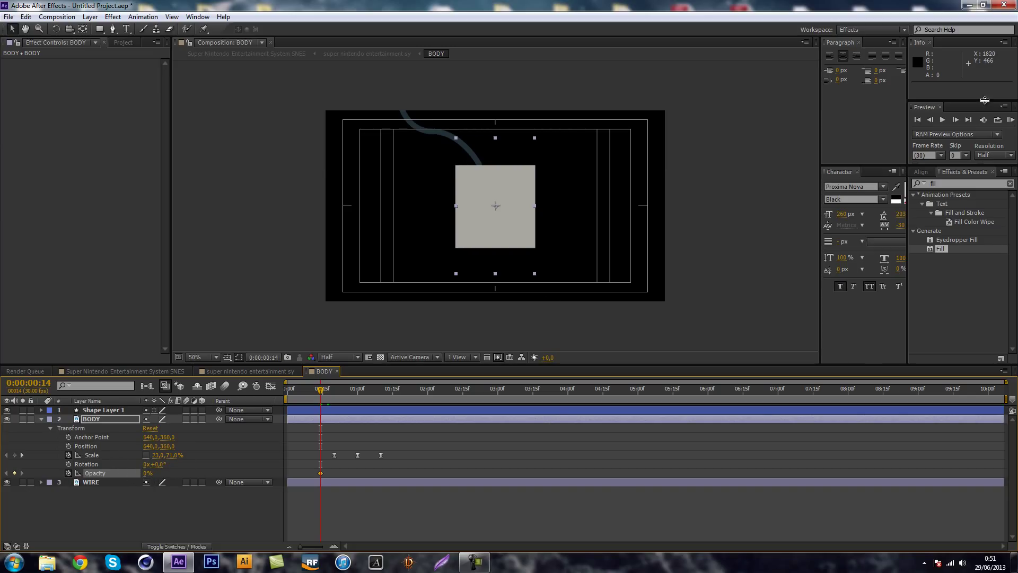
# - Keyframe the BODY layer's Opacity at 100% one frame on, at 0:00:00:15, scrub through the result and collapse the layer
pyautogui.press('pagedown')
pyautogui.press('F2')
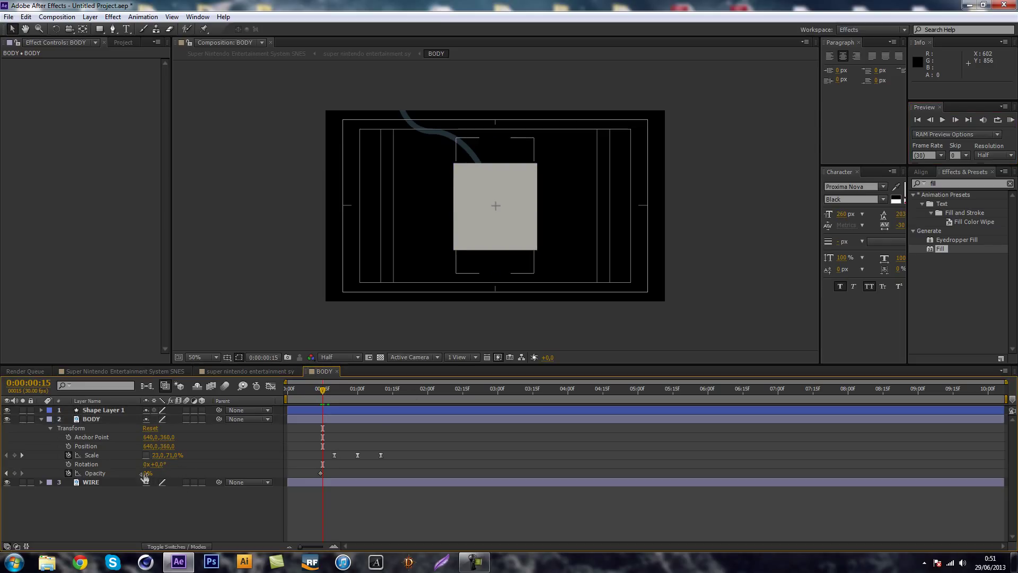
pyautogui.click(146, 473)
pyautogui.write('100')
pyautogui.press('Return')
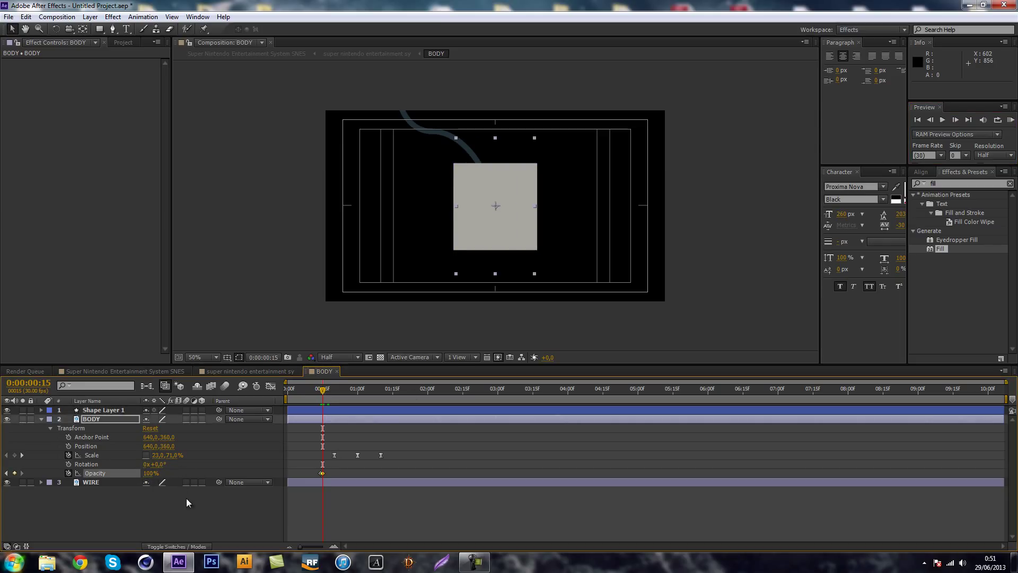
pyautogui.moveTo(322, 389); pyautogui.dragTo(380, 391)
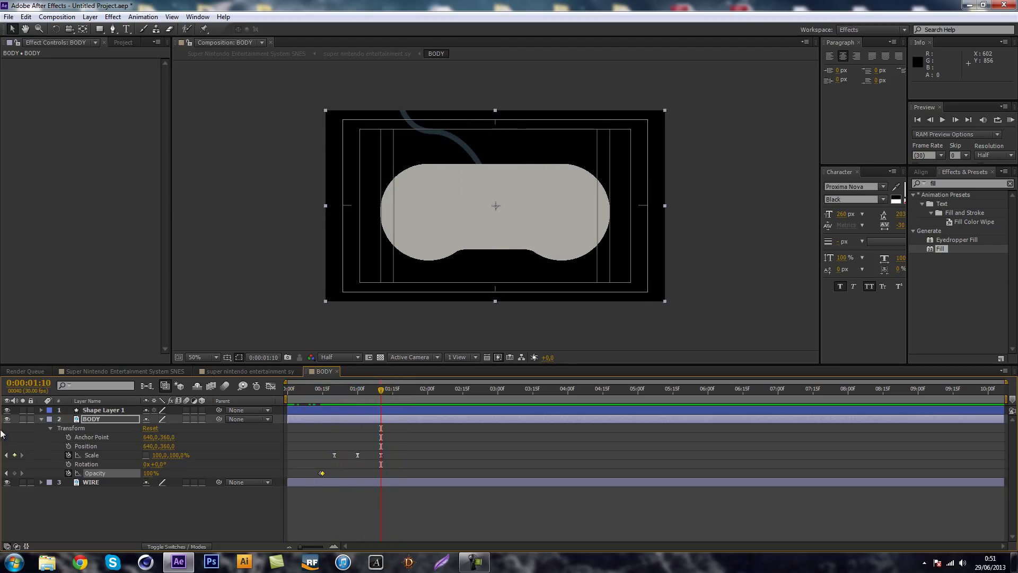
pyautogui.click(40, 419)
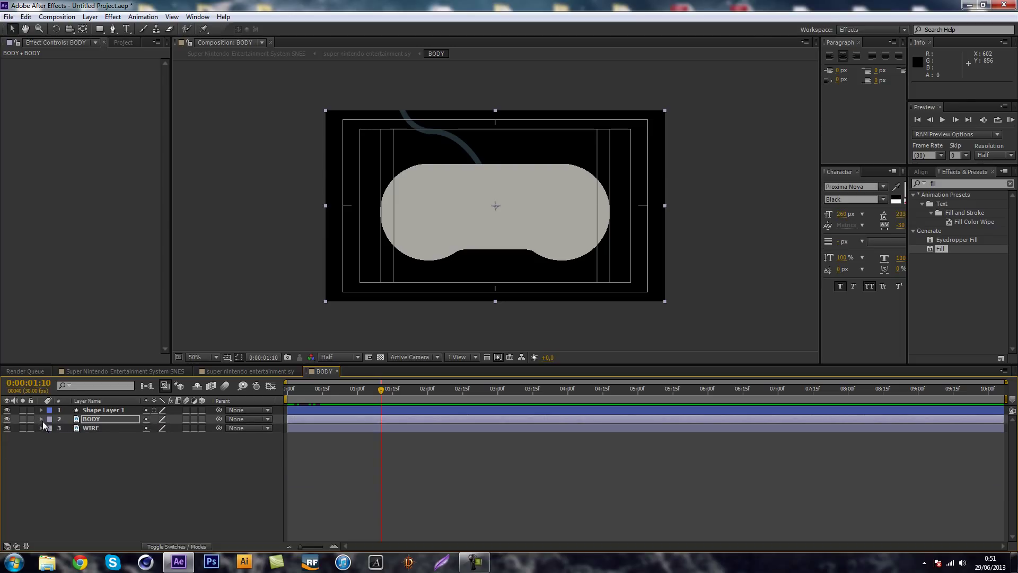
# - Move the playhead to 0:00:01:05 and apply the Linear Wipe transition effect to the WIRE layer
pyautogui.click(121, 428)
pyautogui.moveTo(383, 389); pyautogui.dragTo(369, 388)
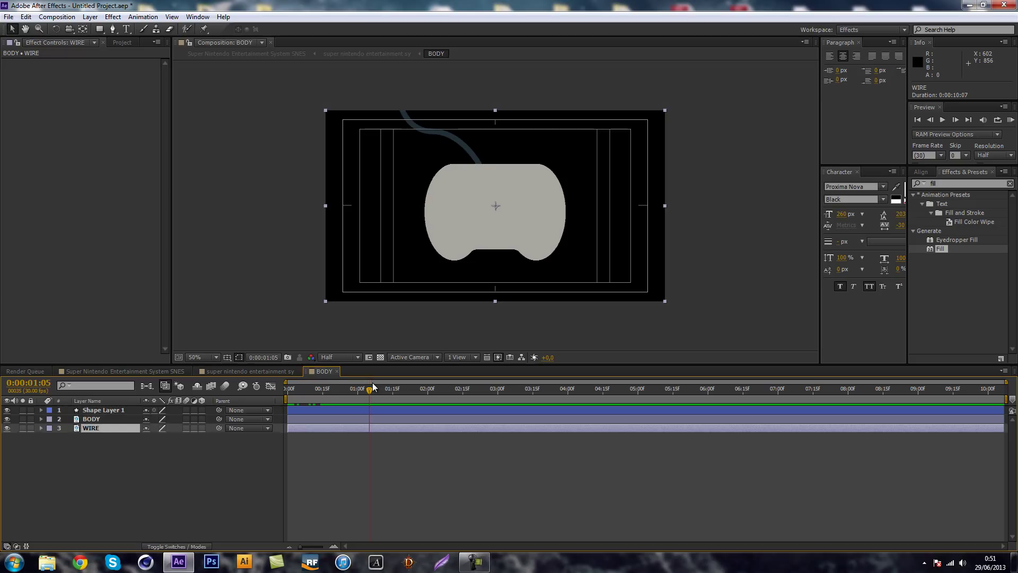
pyautogui.click(926, 185)
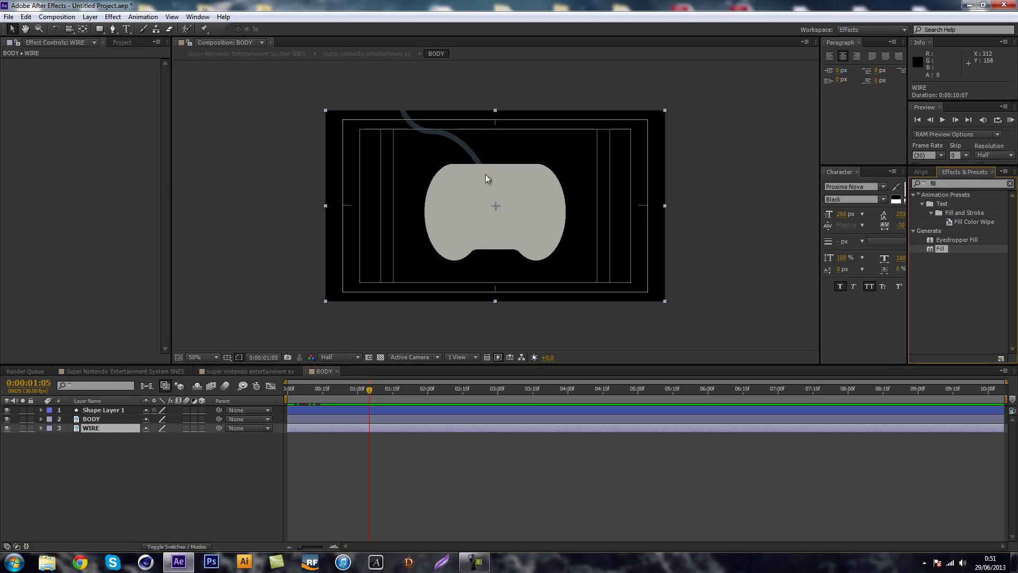
pyautogui.write('linear')
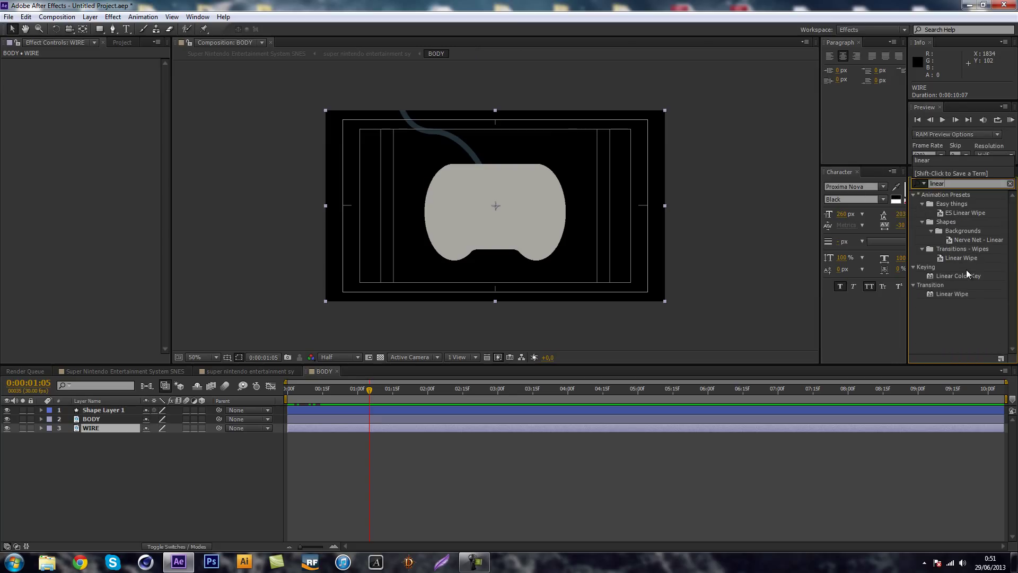
pyautogui.moveTo(955, 259); pyautogui.dragTo(161, 428)
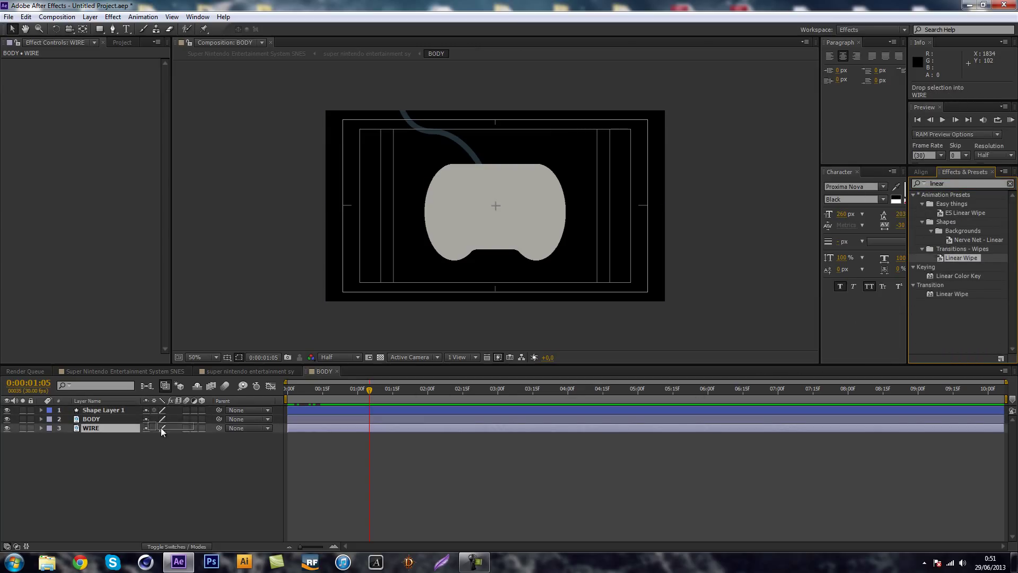
pyautogui.press('Escape')
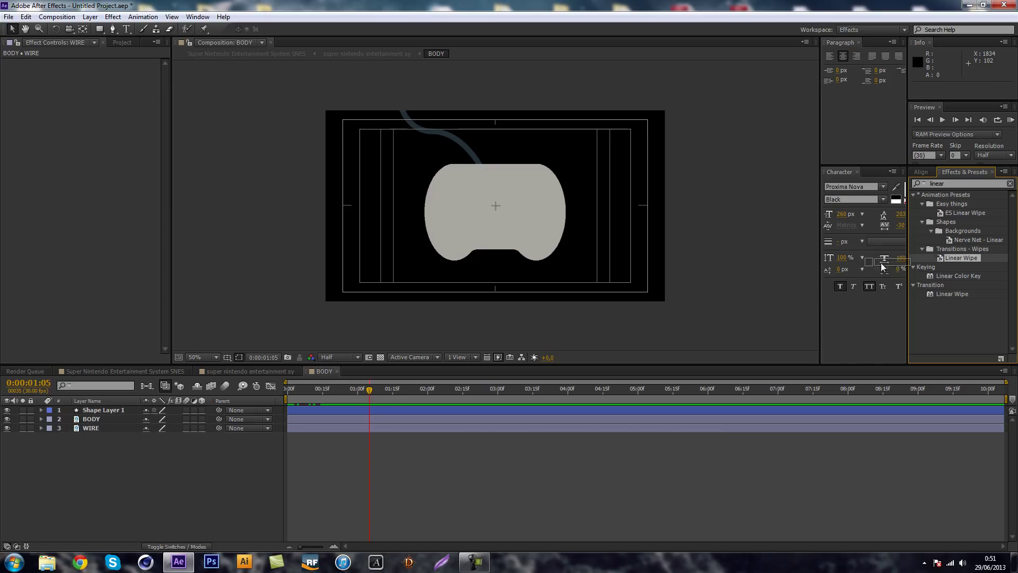
pyautogui.moveTo(938, 295); pyautogui.dragTo(125, 429)
# - Keyframe the wire's Linear Wipe Transition Completion at 50% at 0:00:01:05 and 22% at 0:00:01:15
pyautogui.moveTo(99, 72)
pyautogui.mouseDown()
pyautogui.moveTo(120, 75)
pyautogui.moveTo(101, 70)
pyautogui.moveTo(122, 65)
pyautogui.moveTo(99, 66)
pyautogui.moveTo(113, 62)
pyautogui.mouseUp()
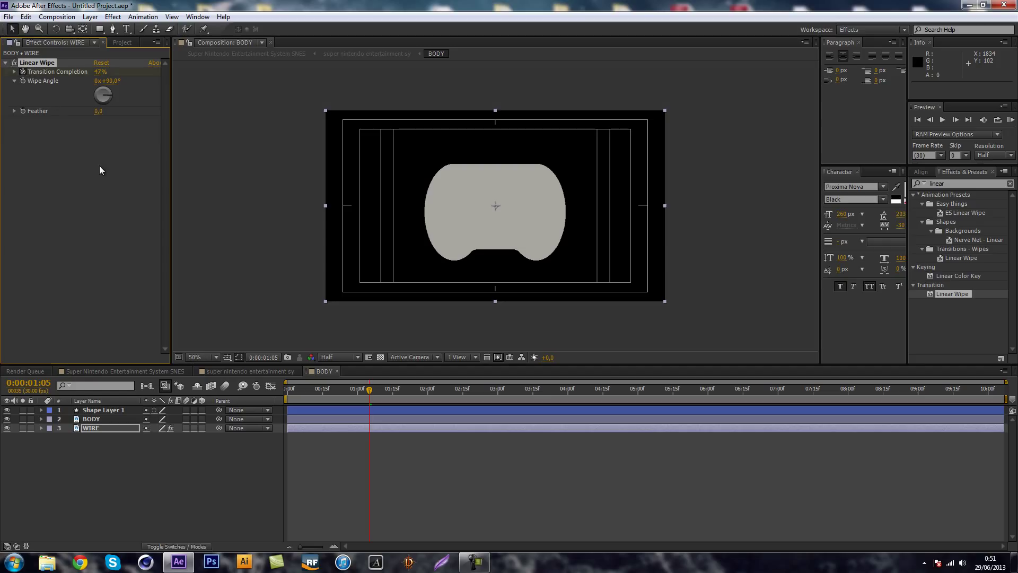
pyautogui.moveTo(99, 72); pyautogui.dragTo(100, 73)
pyautogui.hotkey('shift', 'pagedown')
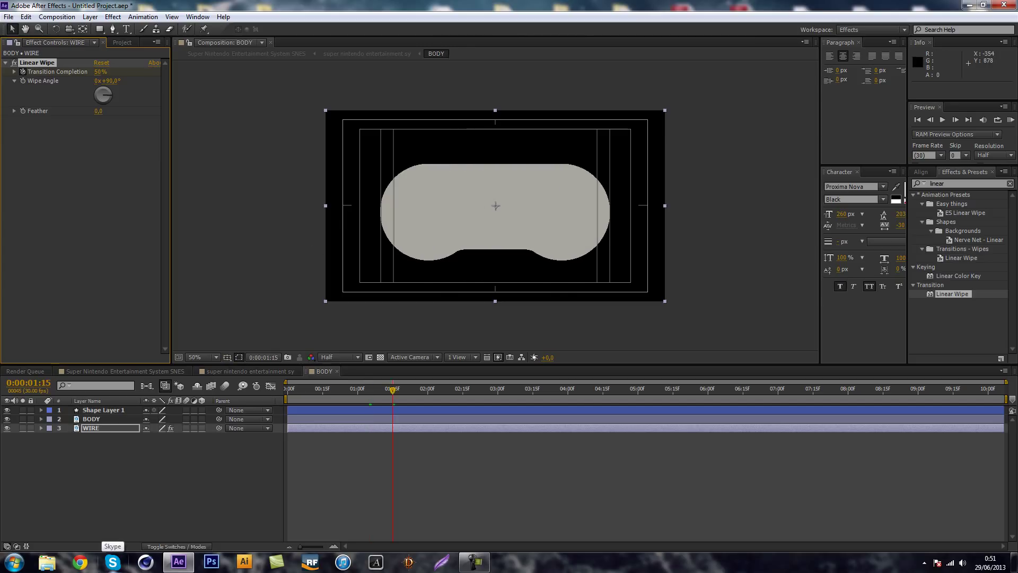
pyautogui.moveTo(99, 71); pyautogui.dragTo(85, 71)
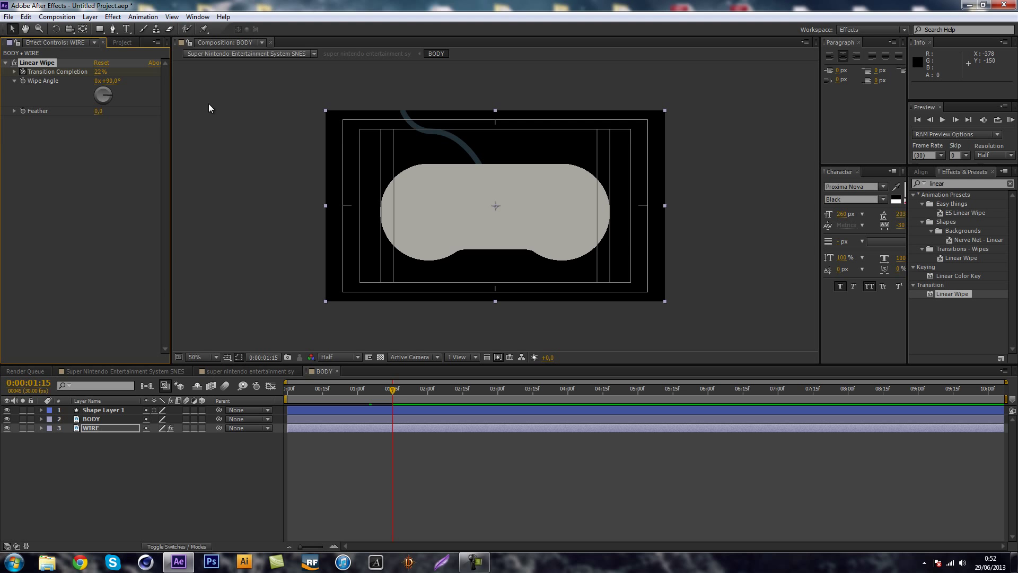
# - Apply Easy Ease to both of the wire's Linear Wipe Transition Completion keyframes and run a RAM preview of the result
pyautogui.press('u')
pyautogui.moveTo(417, 450); pyautogui.dragTo(342, 460)
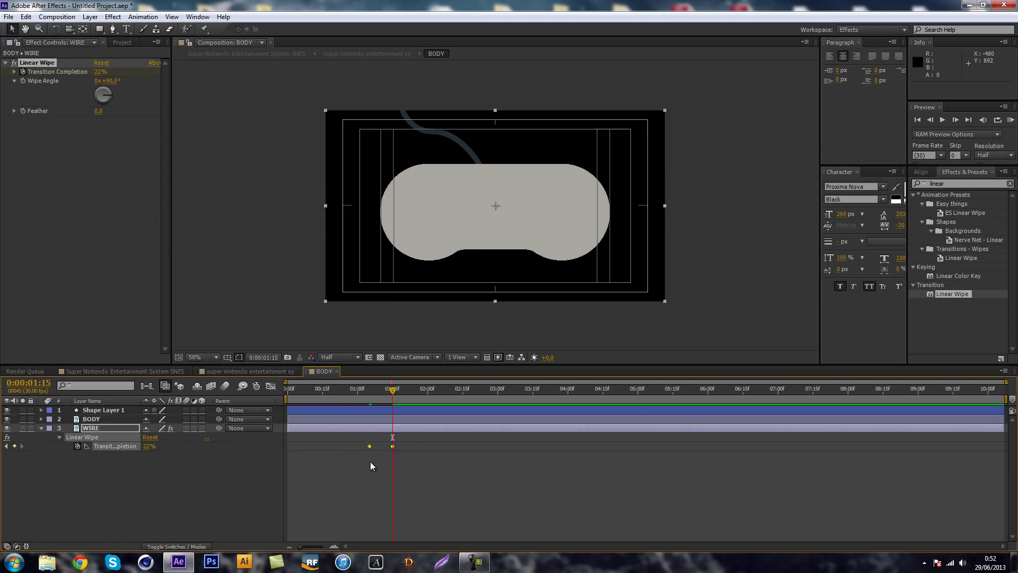
pyautogui.rightClick(367, 445)
pyautogui.moveTo(408, 434)
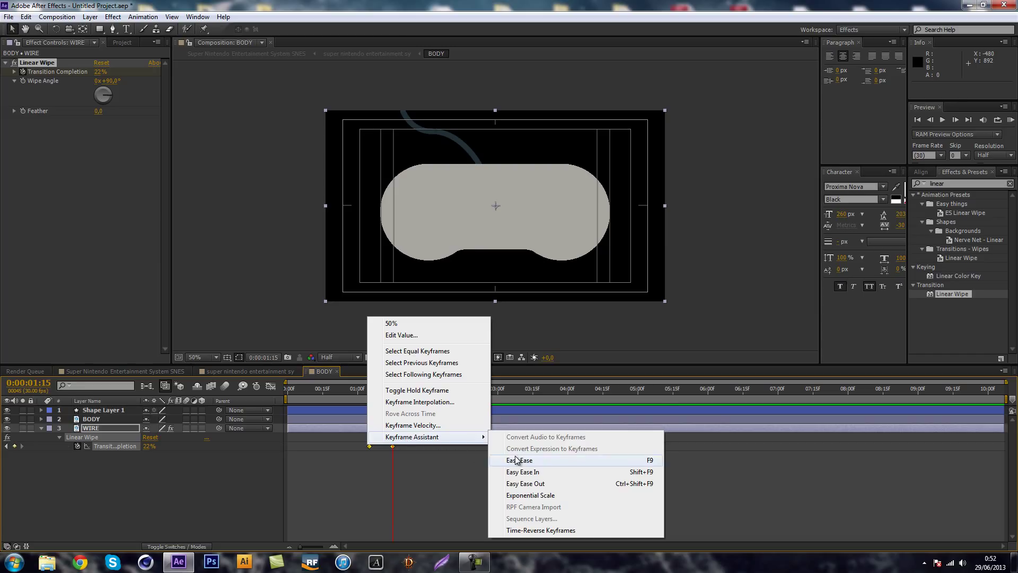
pyautogui.click(517, 456)
pyautogui.doubleClick(275, 387)
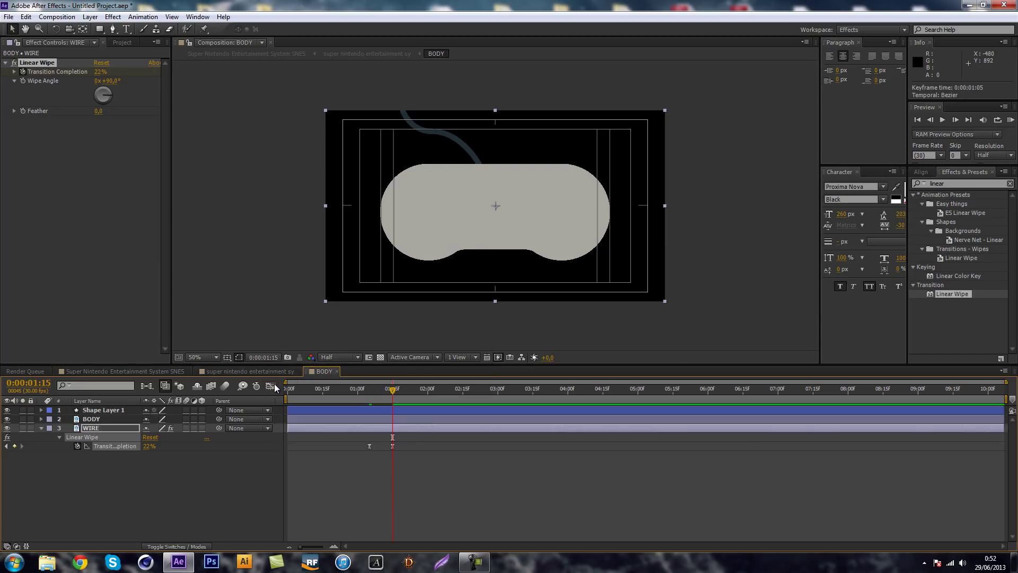
pyautogui.click(1013, 123)
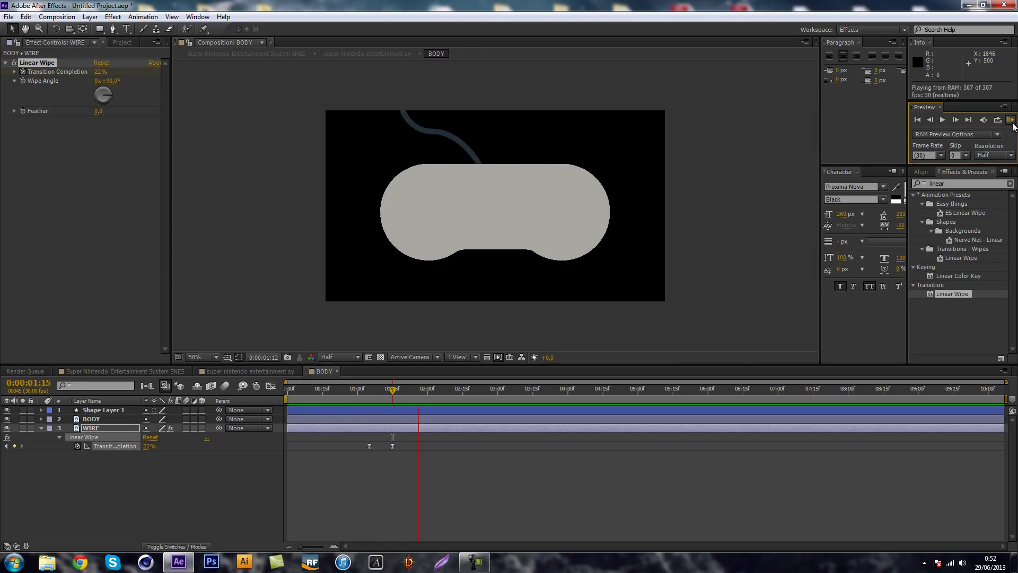
pyautogui.click(1012, 121)
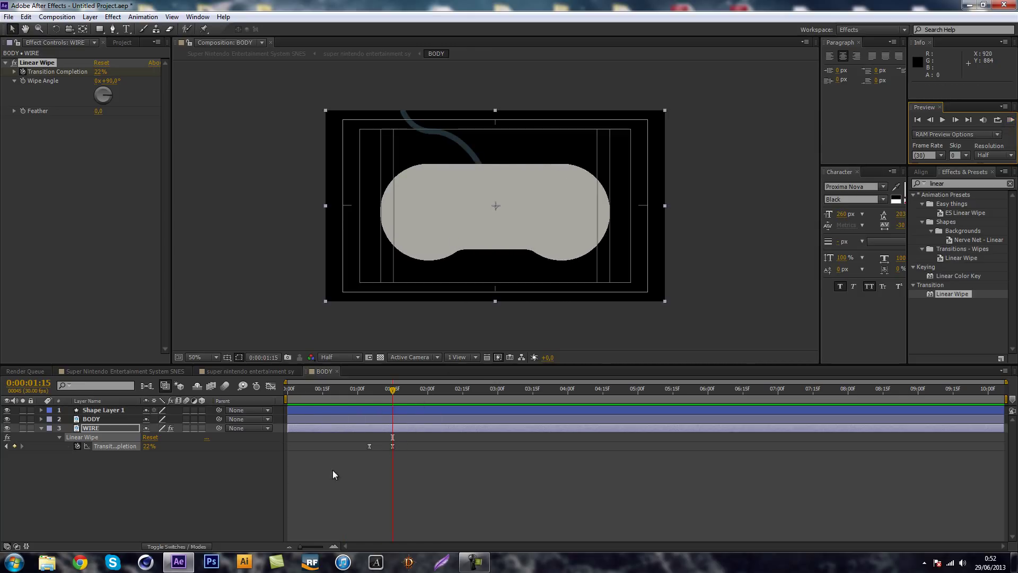
# - Move the wire's second Transition Completion keyframe to 0:00:01:25, preview the slower wipe and collapse the layer
pyautogui.hotkey('shift', 'pagedown')
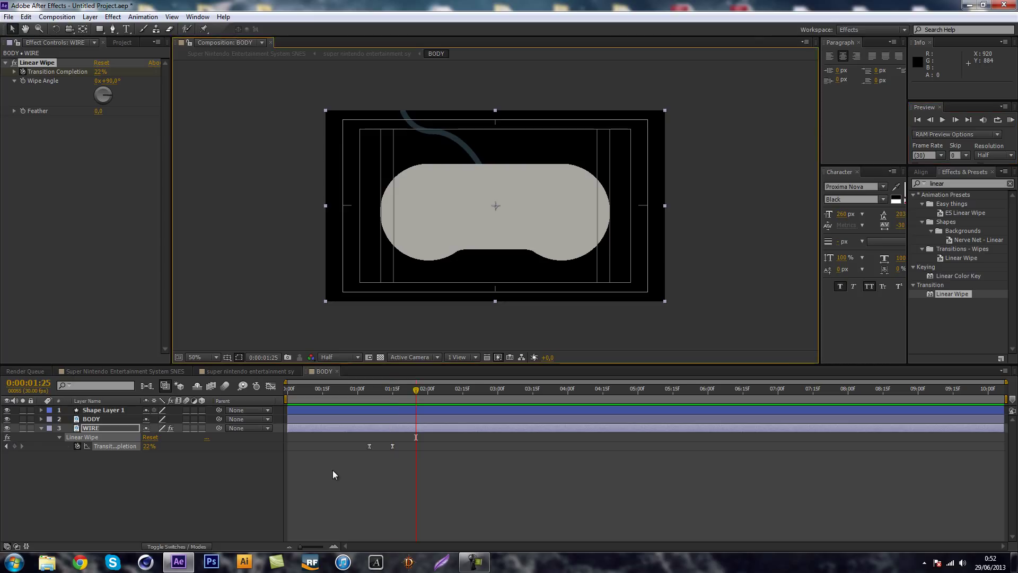
pyautogui.moveTo(392, 447); pyautogui.dragTo(416, 448)
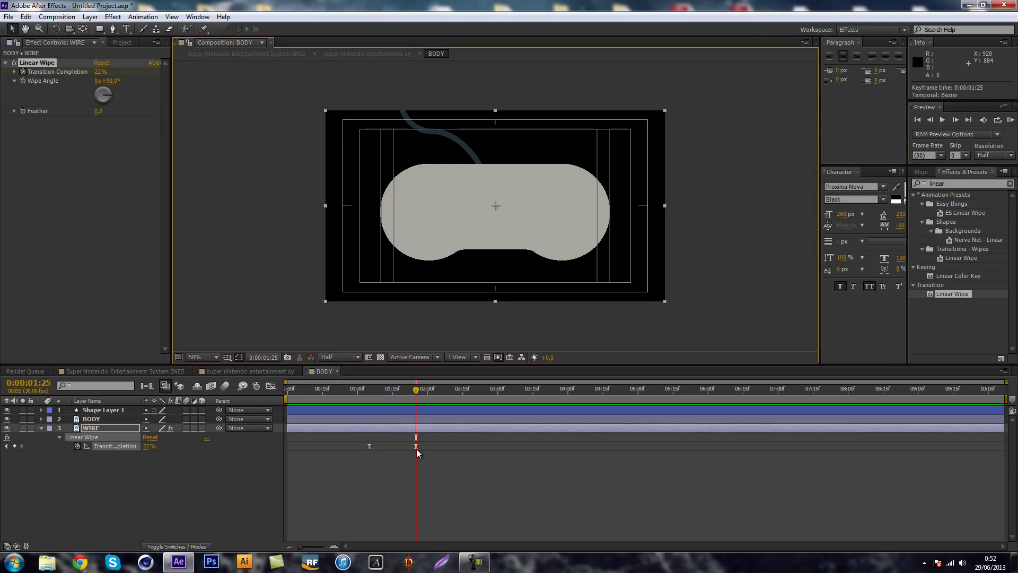
pyautogui.click(1012, 121)
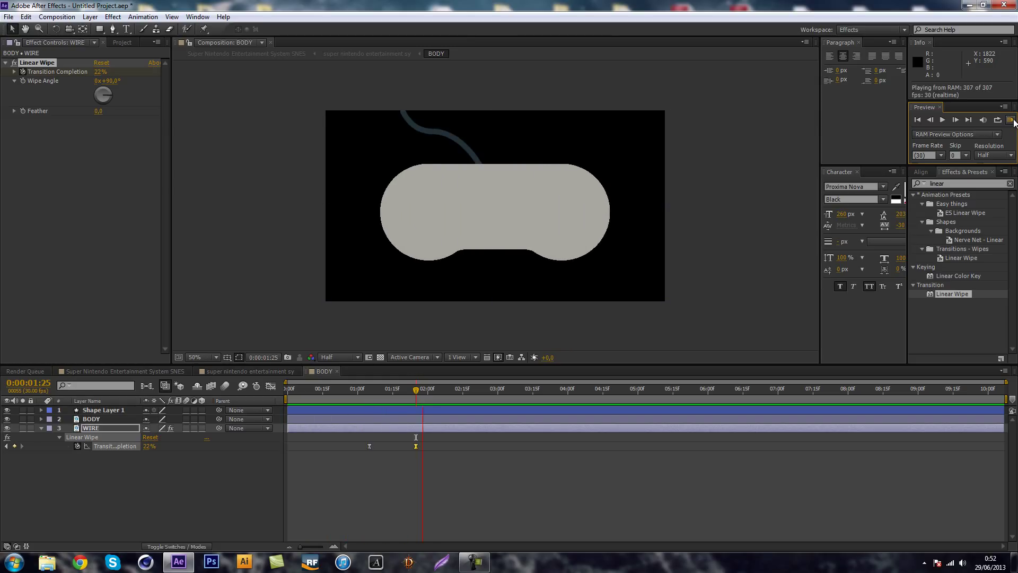
pyautogui.click(1013, 121)
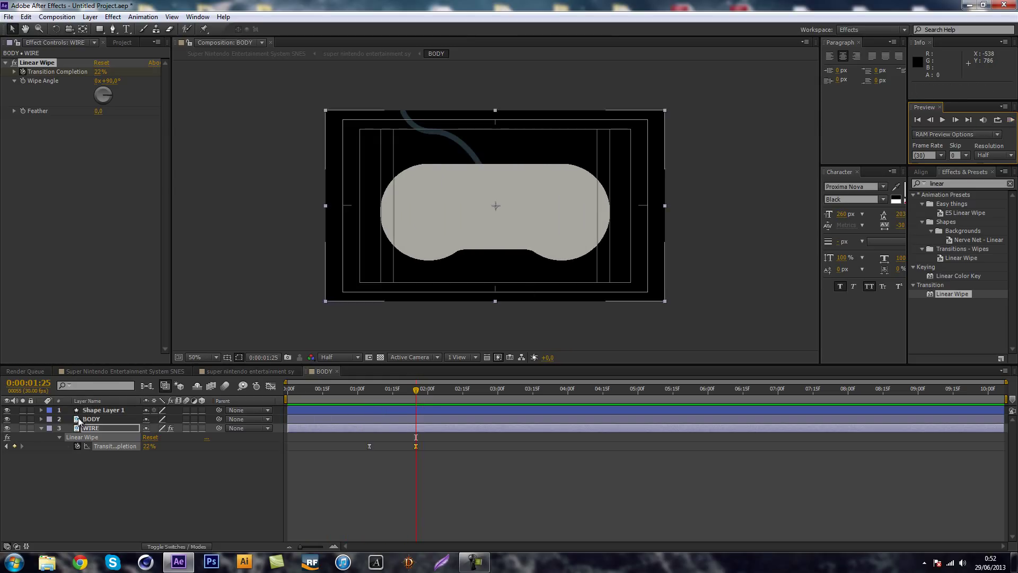
pyautogui.click(40, 428)
pyautogui.moveTo(400, 389); pyautogui.dragTo(439, 407)
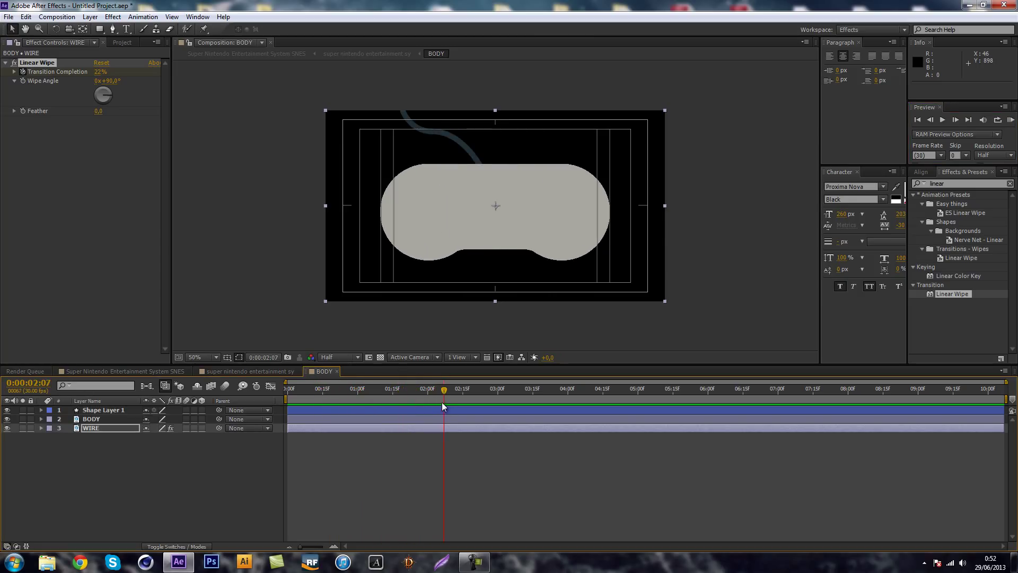
pyautogui.press('/')
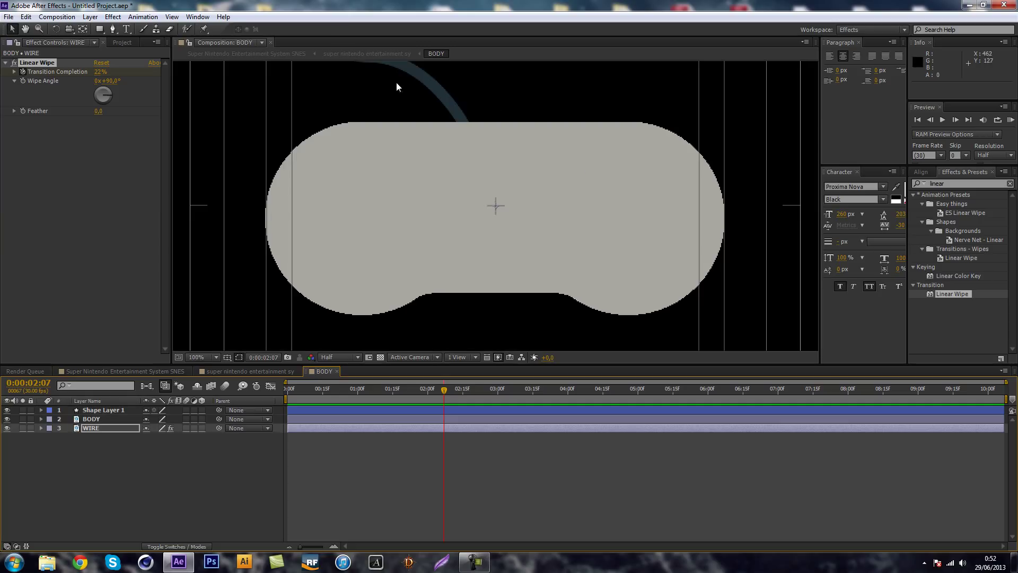
pyautogui.press(',')
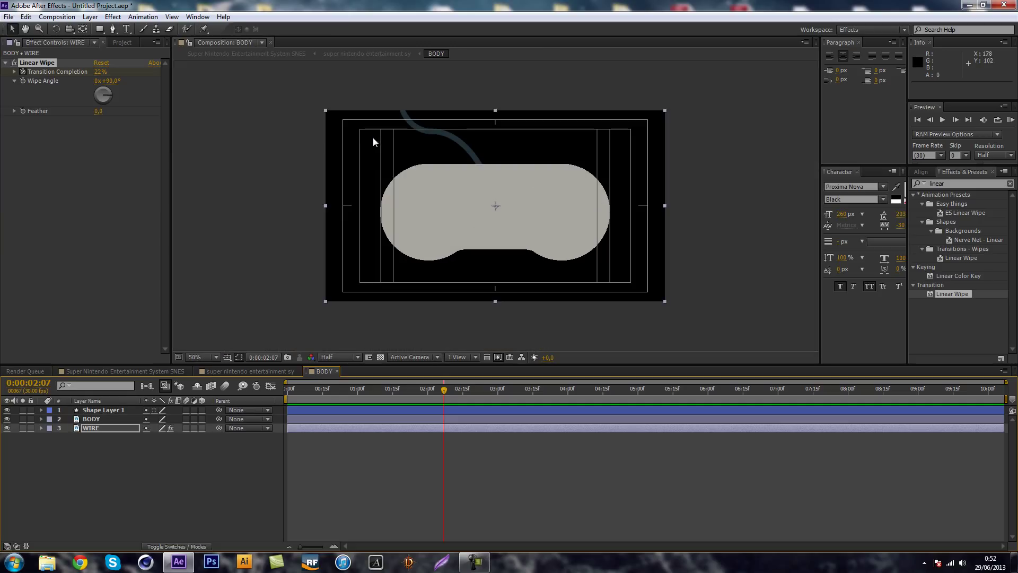
pyautogui.click(117, 410)
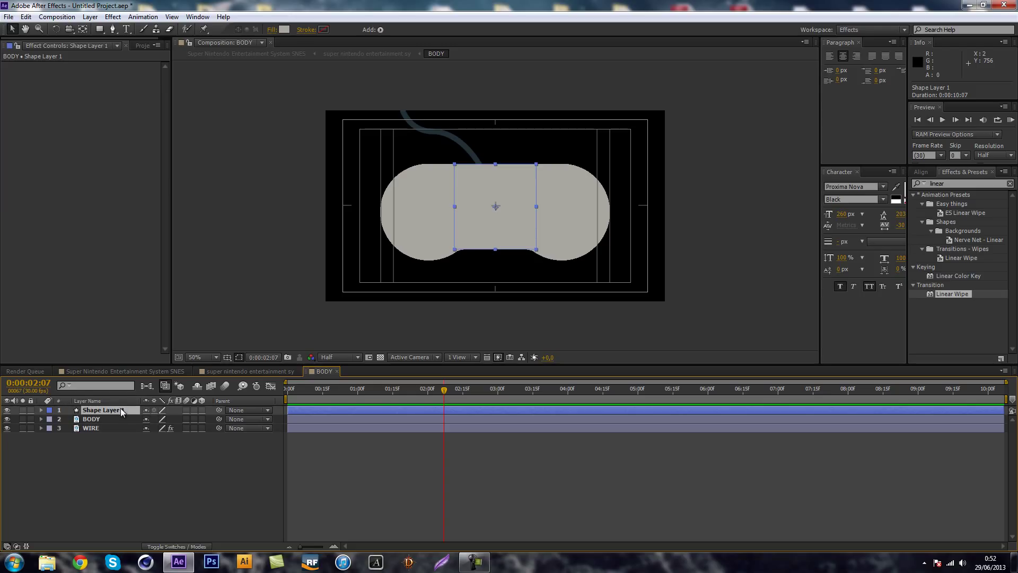
pyautogui.click(126, 417)
# - Set the WIRE layer's Transition Completion keyframe at 0:00:01:25 to 15%
pyautogui.click(128, 429)
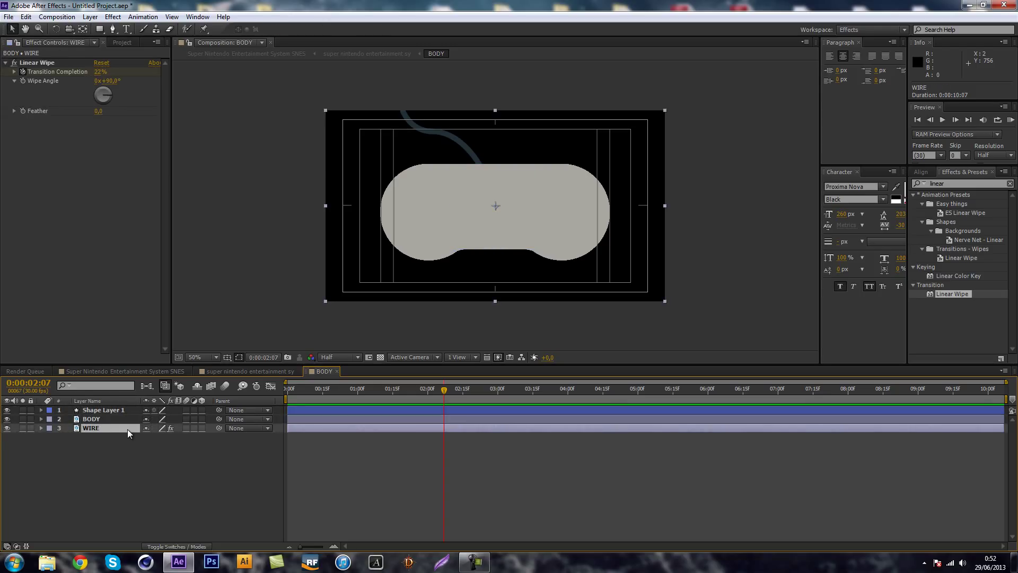
pyautogui.press('u')
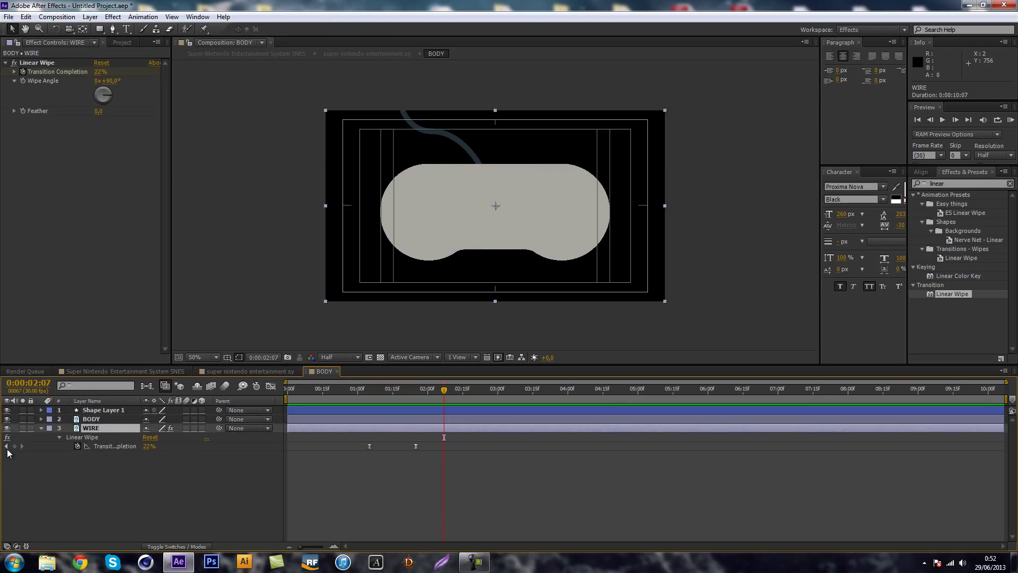
pyautogui.click(7, 446)
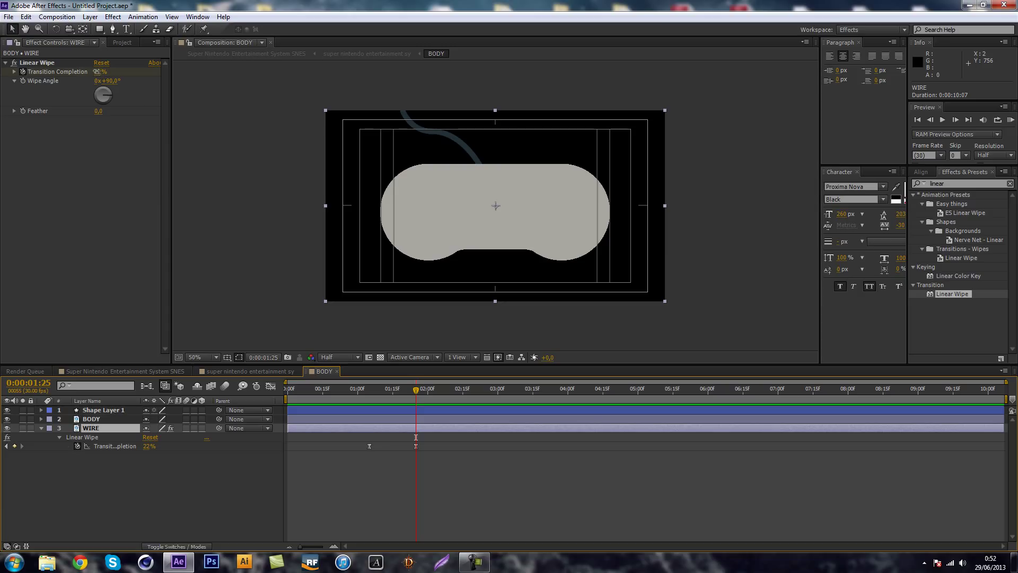
pyautogui.moveTo(97, 71); pyautogui.dragTo(94, 71)
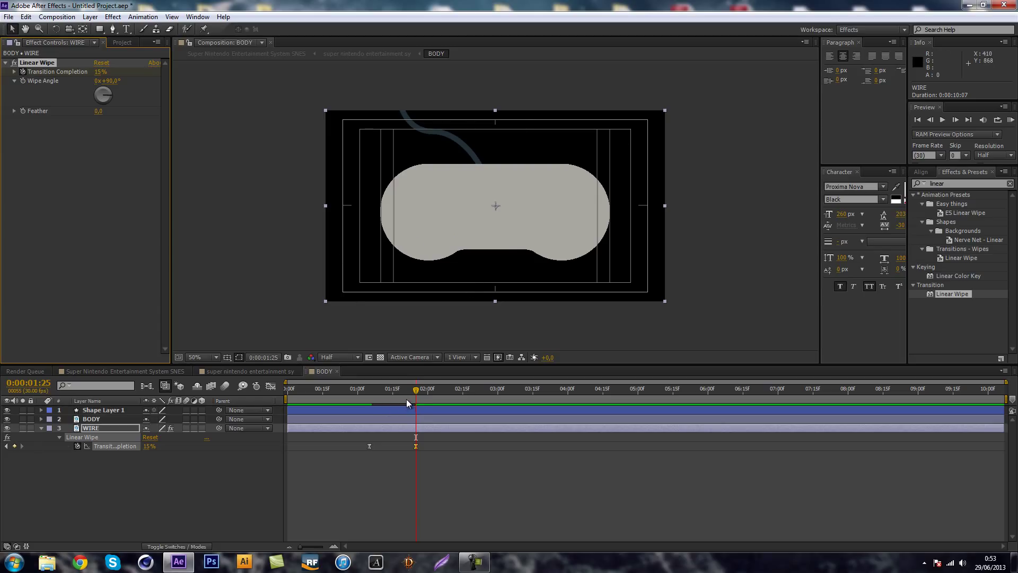
pyautogui.moveTo(406, 399)
pyautogui.mouseDown()
pyautogui.moveTo(367, 412)
pyautogui.moveTo(412, 403)
pyautogui.mouseUp()
pyautogui.click(416, 403)
# - Return to the super nintendo controller composition and open its BUTTONS precomp
pyautogui.click(221, 371)
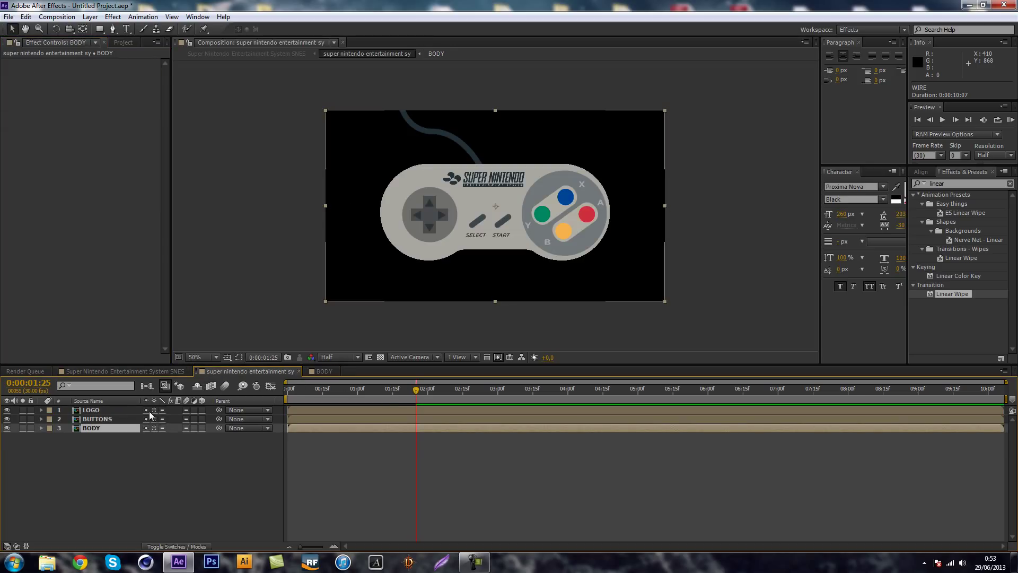
pyautogui.doubleClick(109, 419)
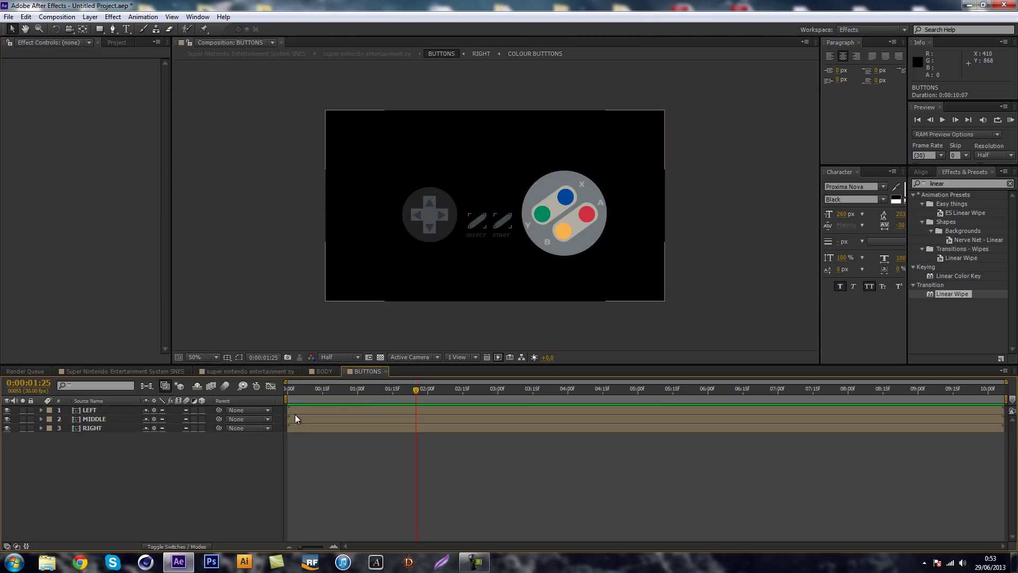
pyautogui.click(95, 409)
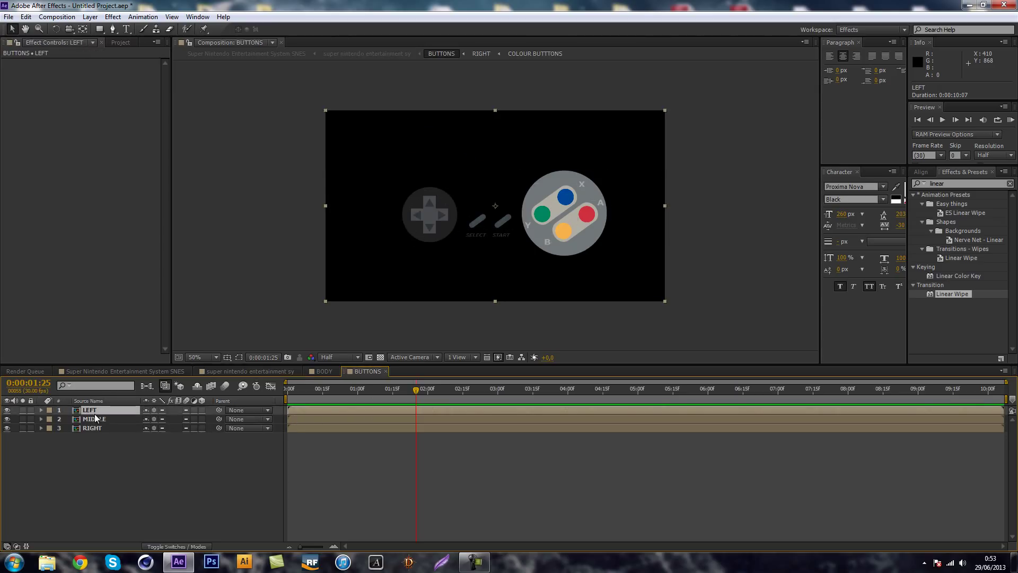
pyautogui.click(110, 439)
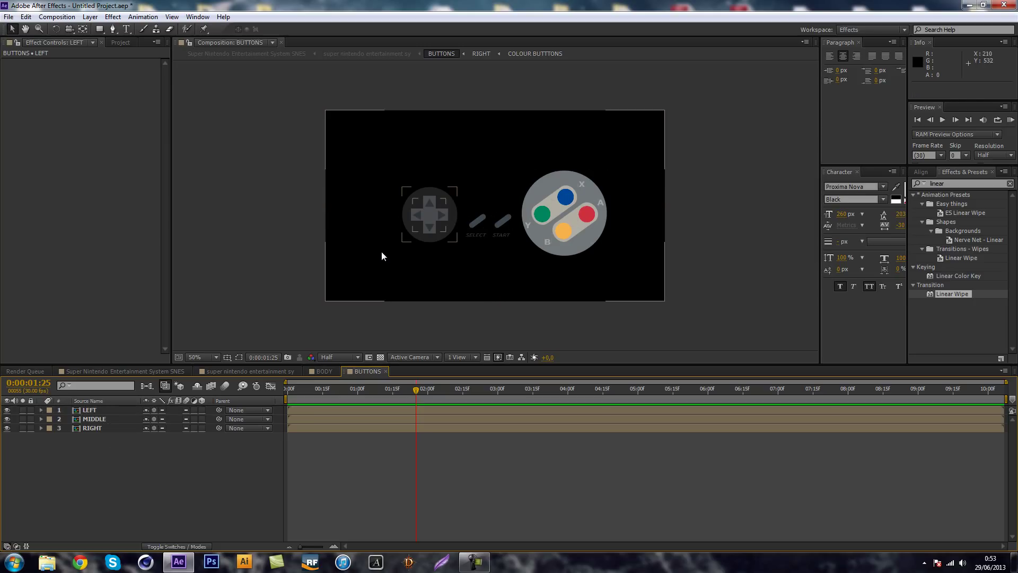
pyautogui.scroll(-2, 483, 230)
pyautogui.scroll(2, 483, 243)
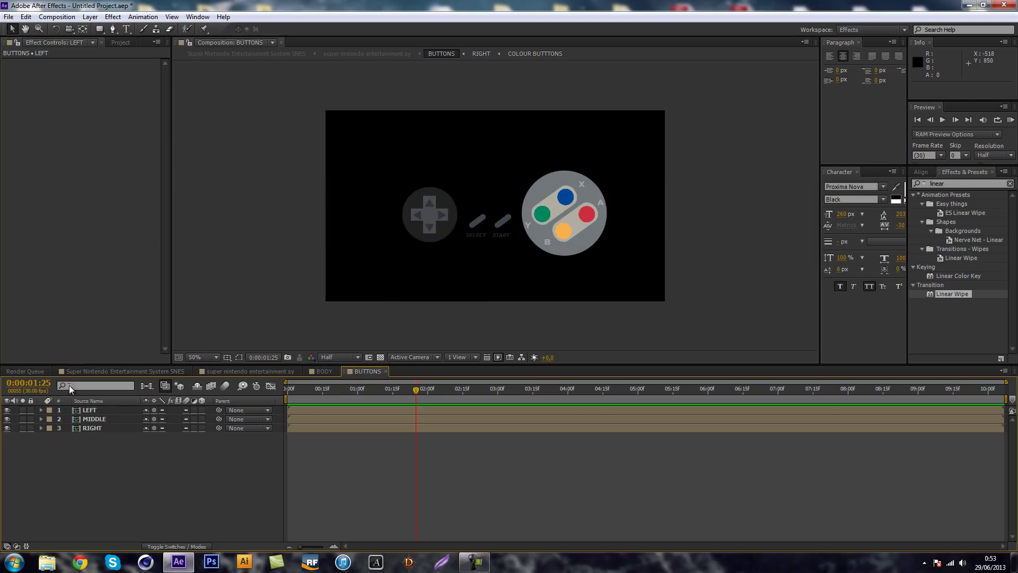
# - Open the RIGHT precomp and look over its layers, singling out the BIG CIRCLE layer
pyautogui.doubleClick(100, 429)
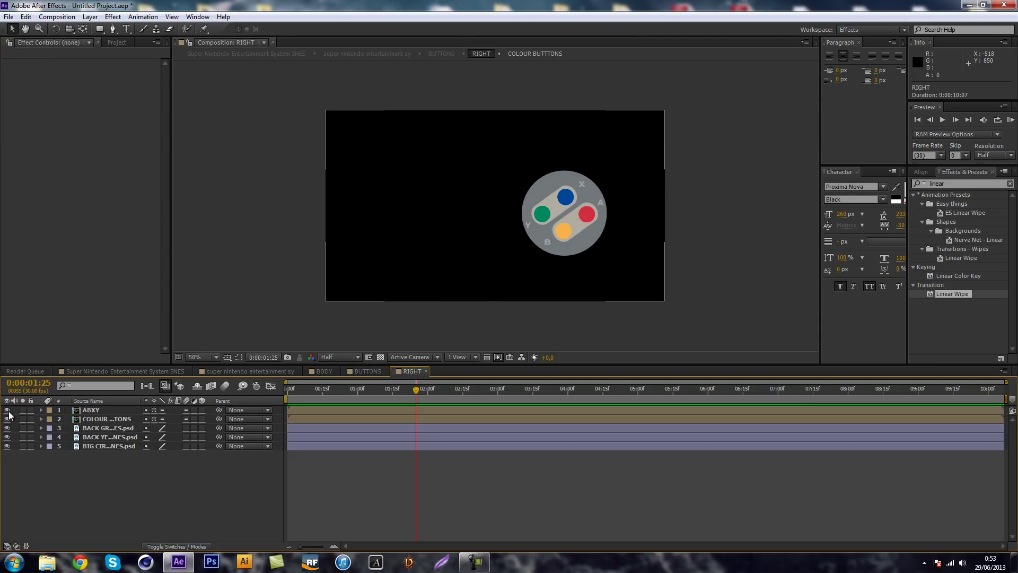
pyautogui.click(107, 448)
pyautogui.click(119, 461)
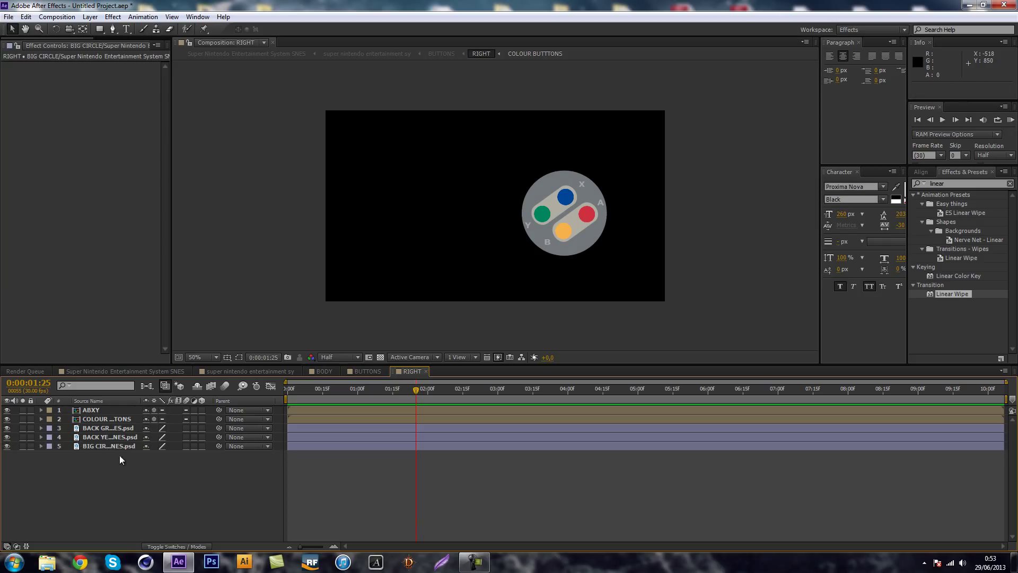
pyautogui.click(103, 447)
pyautogui.click(117, 472)
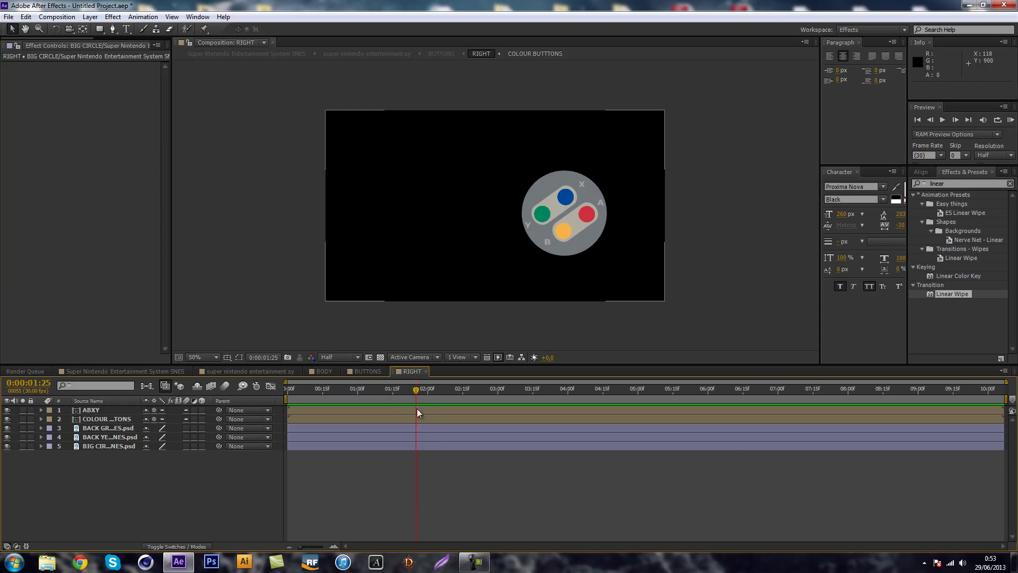
# - Switch back to the main Super Nintendo Entertainment System SNES composition and move the playhead to 0:00:01:09, as the body finishes expanding
pyautogui.click(366, 372)
pyautogui.click(324, 372)
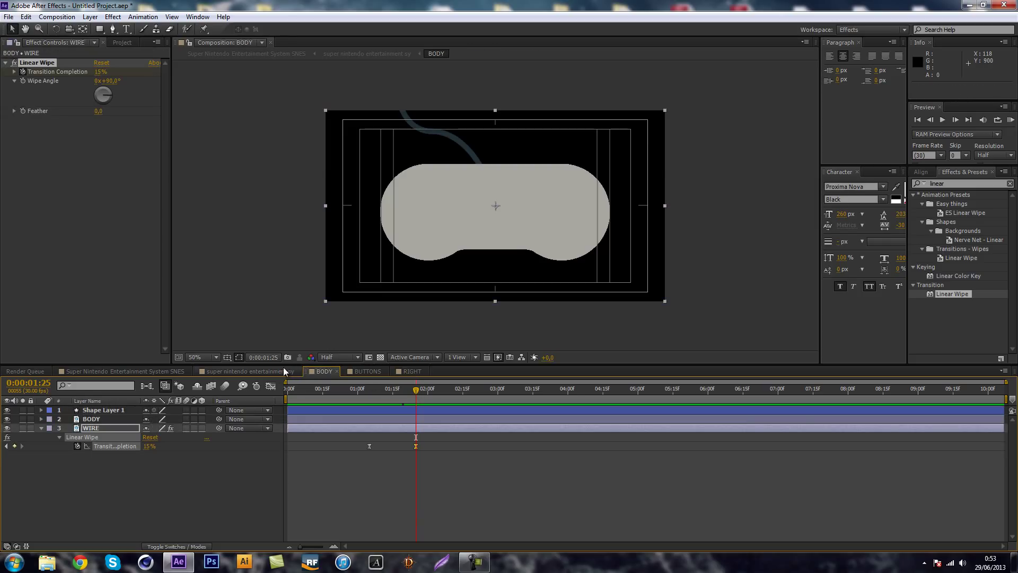
pyautogui.click(148, 371)
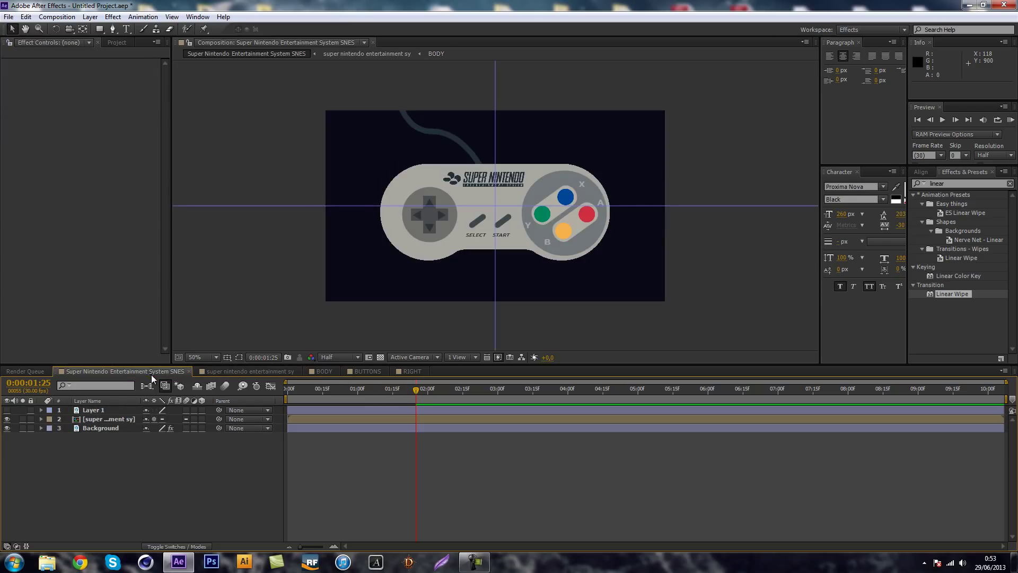
pyautogui.moveTo(409, 394); pyautogui.dragTo(381, 390)
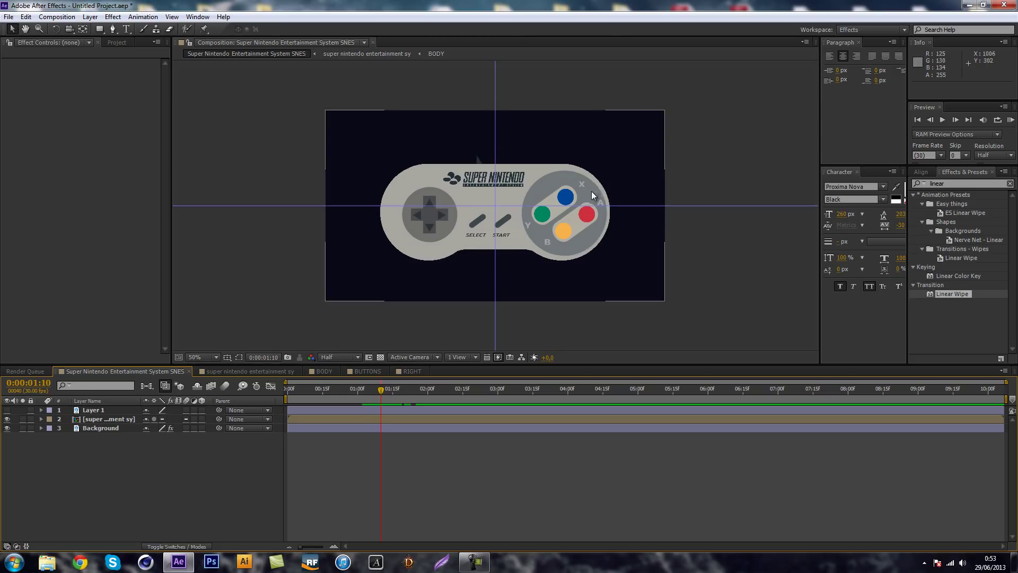
pyautogui.click(378, 389)
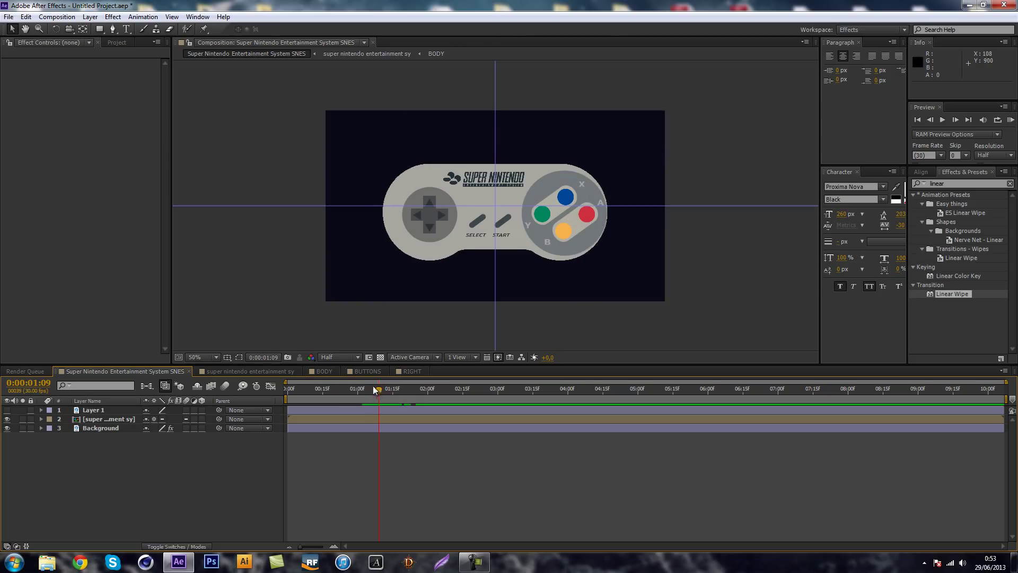
# - Return to the RIGHT composition and toggle the BIG CIRCLE layer's visibility off and on to identify it
pyautogui.click(409, 372)
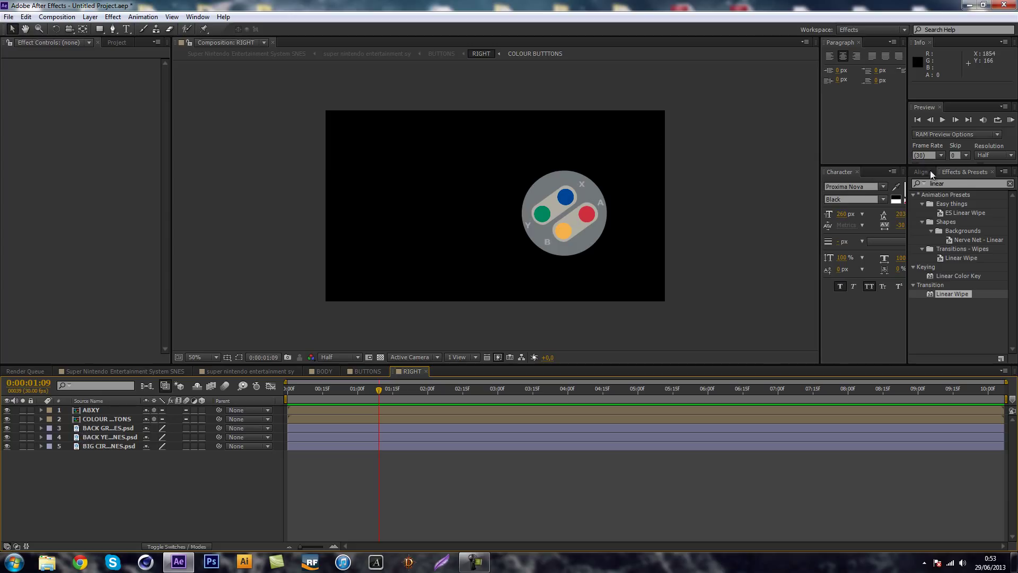
pyautogui.click(55, 445)
pyautogui.click(7, 447)
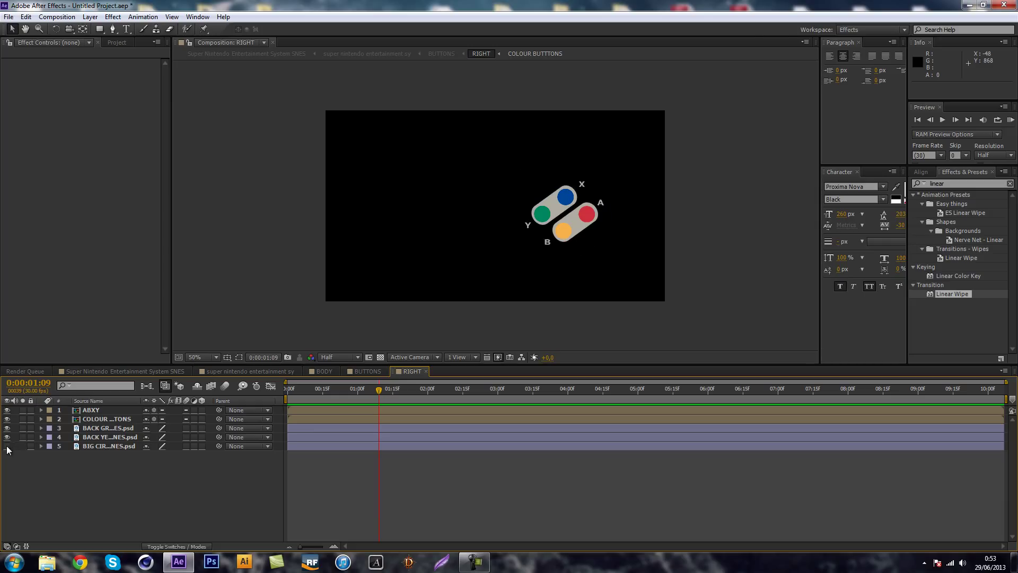
pyautogui.click(7, 447)
# - Add a Scale keyframe of 0% to the BIG CIRCLE layer at 0:00:01:09 and advance the playhead to 0:00:01:19
pyautogui.click(42, 447)
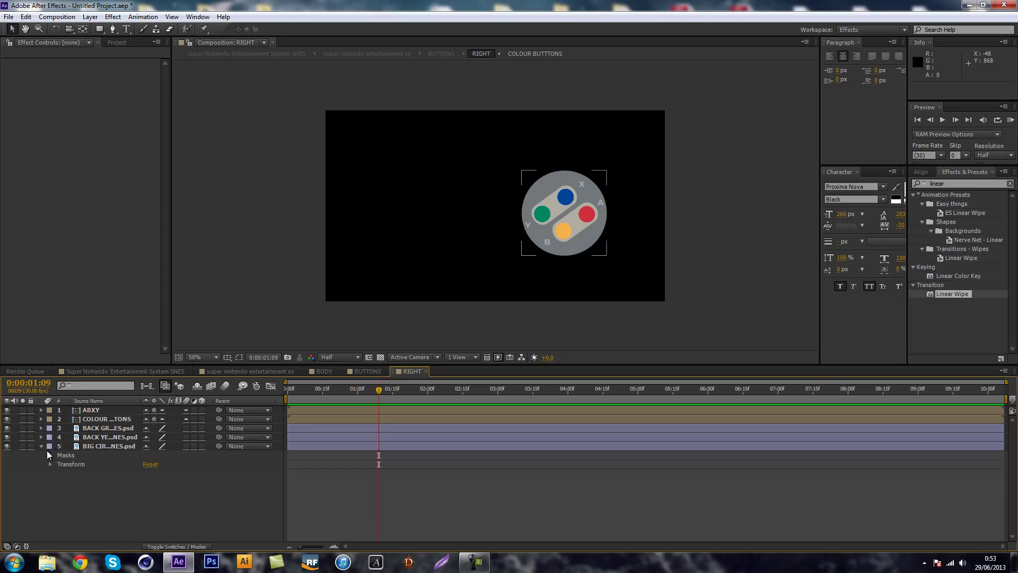
pyautogui.click(50, 464)
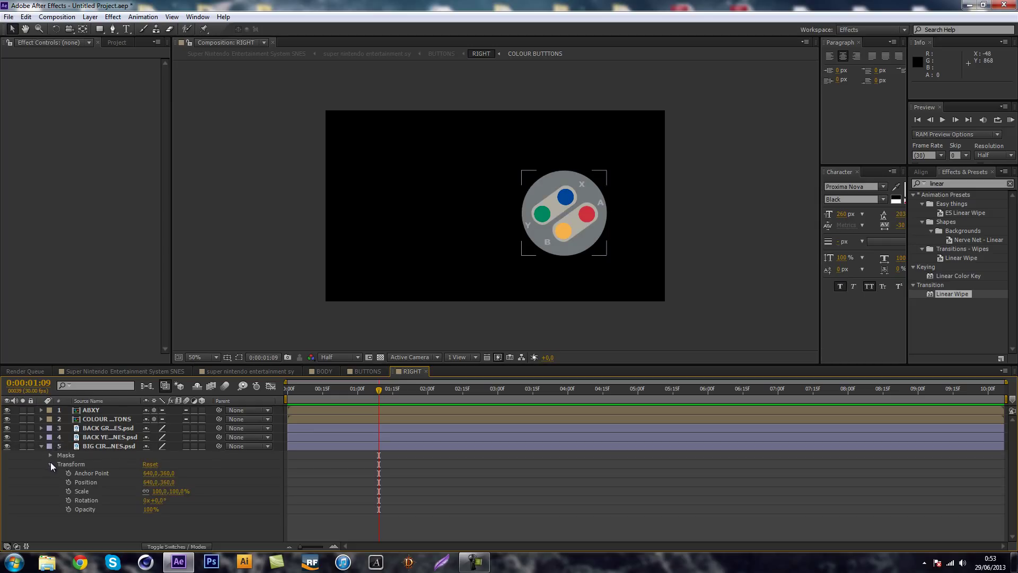
pyautogui.click(69, 492)
pyautogui.click(159, 491)
pyautogui.write('00')
pyautogui.press('Return')
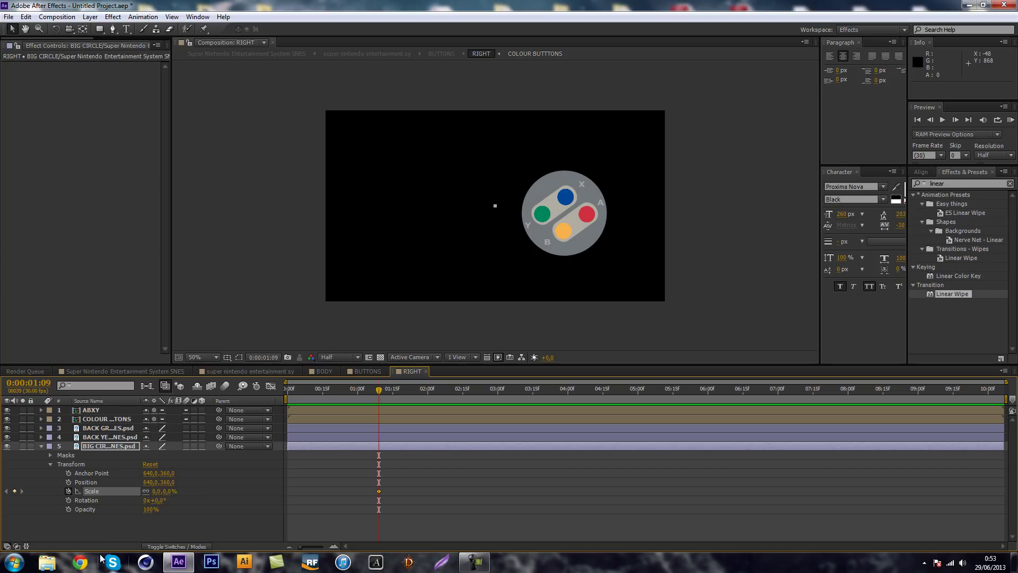
pyautogui.hotkey('shift', 'pagedown')
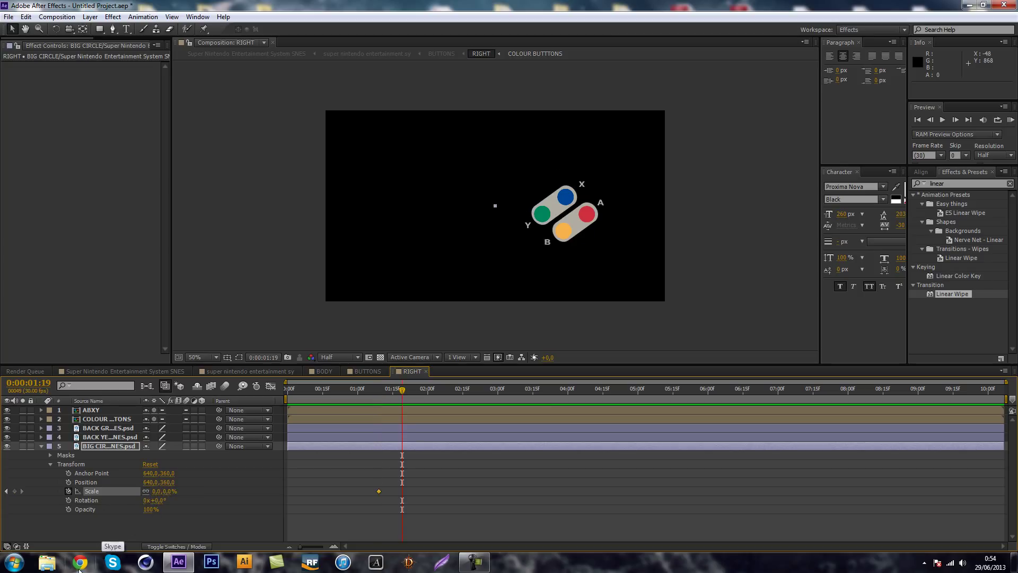
# - Set the BIG CIRCLE layer's Scale to 100% and move that keyframe to 0:00:01:29
pyautogui.click(157, 491)
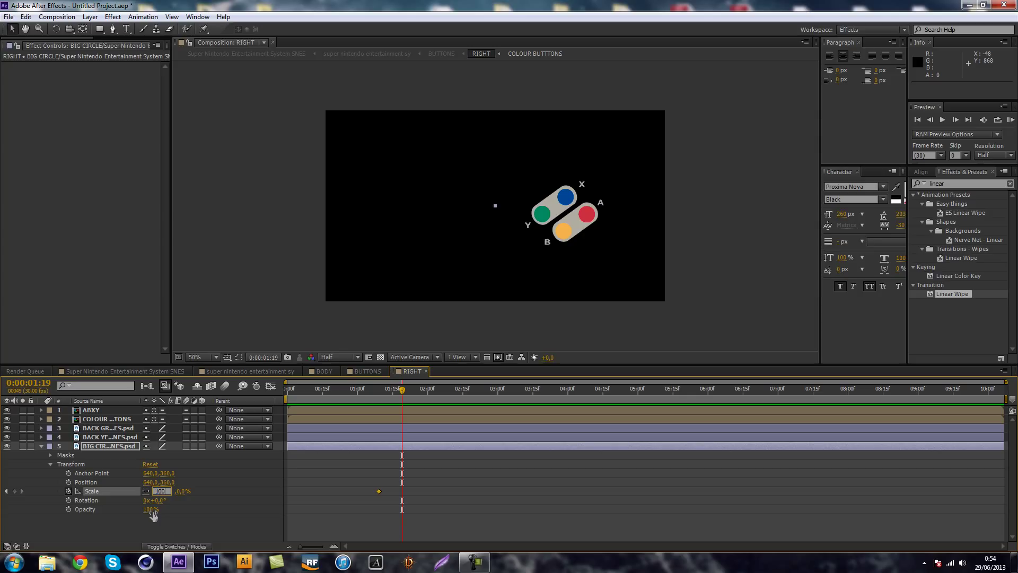
pyautogui.write('100')
pyautogui.press('Return')
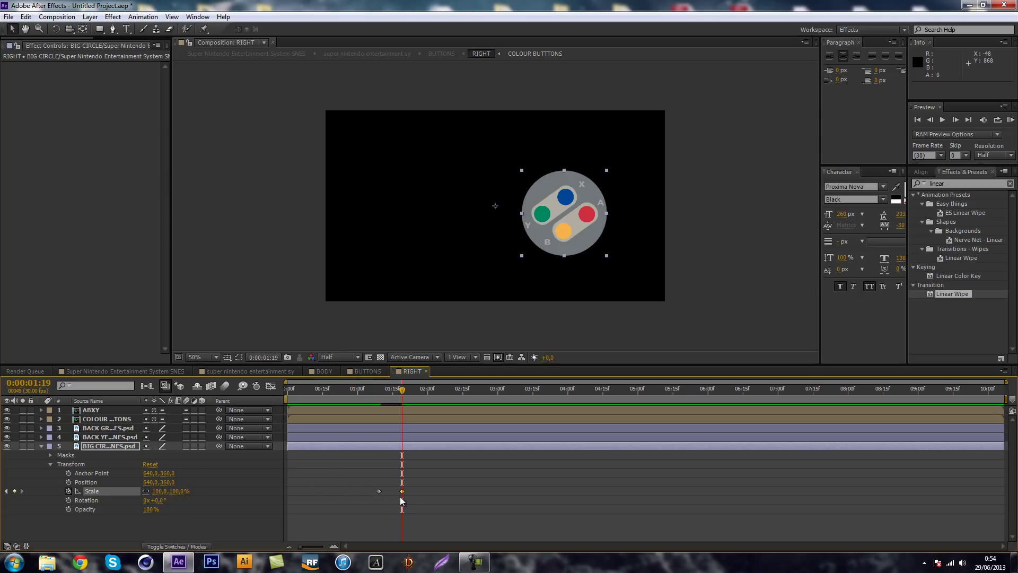
pyautogui.hotkey('shift', 'pagedown')
pyautogui.moveTo(402, 491); pyautogui.dragTo(425, 491)
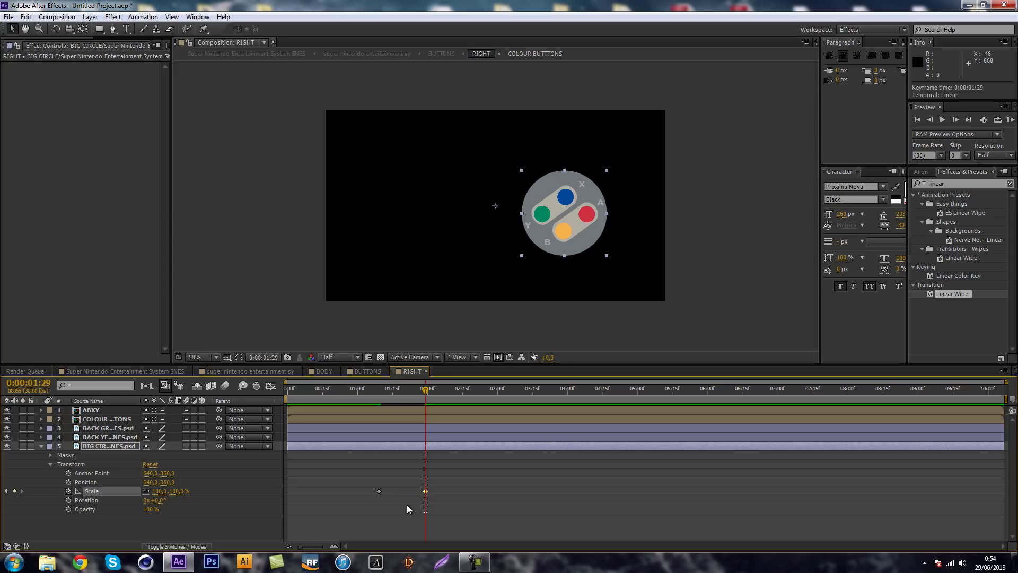
# - Add a 110% overshoot Scale keyframe to BIG CIRCLE at 0:00:01:27, two frames before the last one, and scrub through the growth
pyautogui.click(930, 119)
pyautogui.click(931, 120)
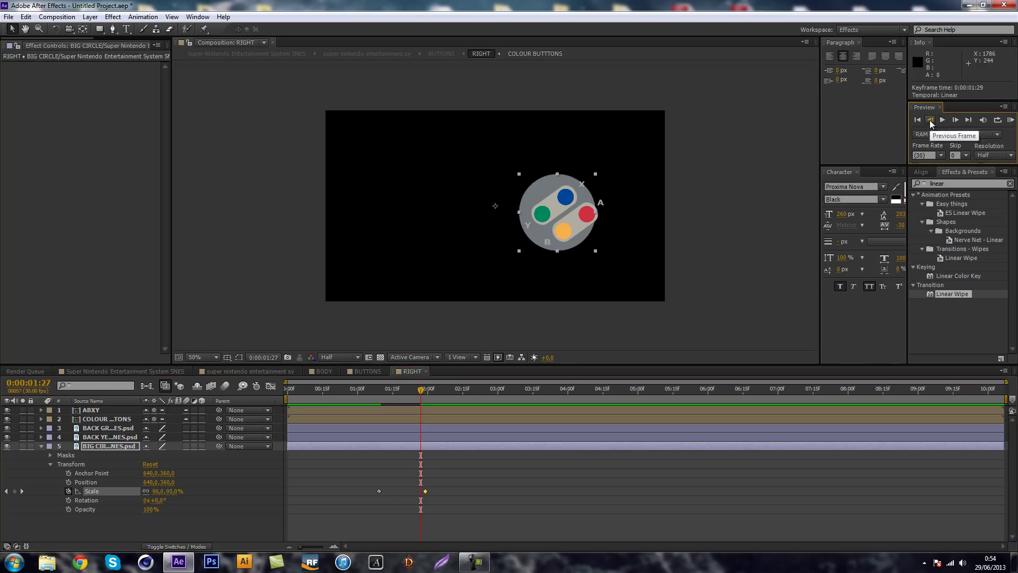
pyautogui.click(168, 491)
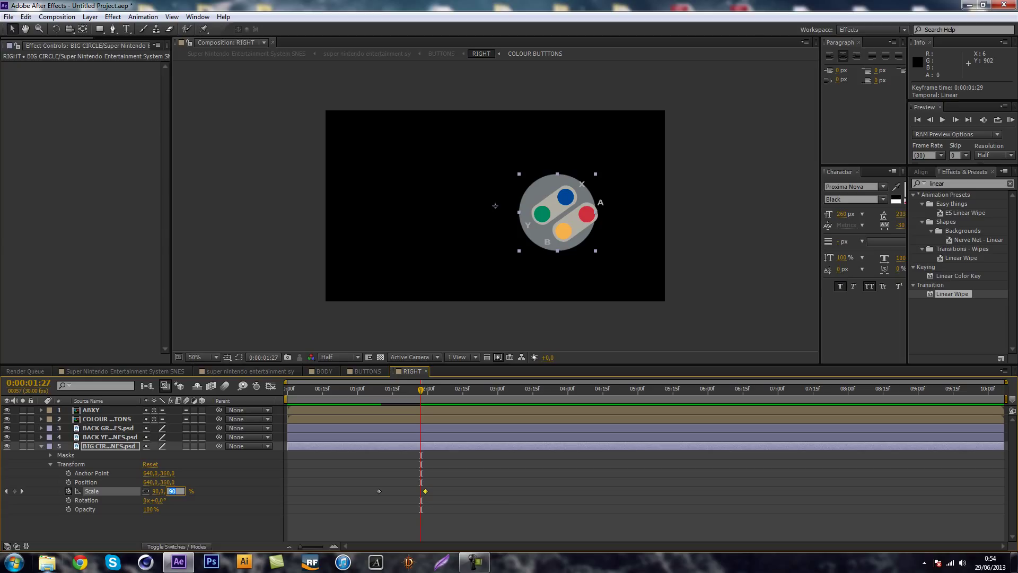
pyautogui.write('110')
pyautogui.press('Return')
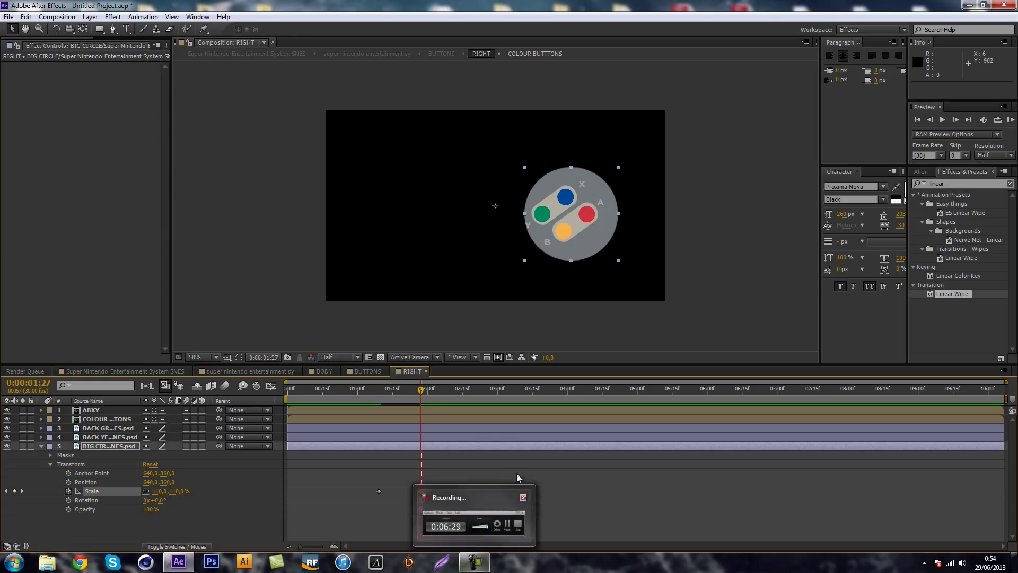
pyautogui.moveTo(422, 389); pyautogui.dragTo(402, 382)
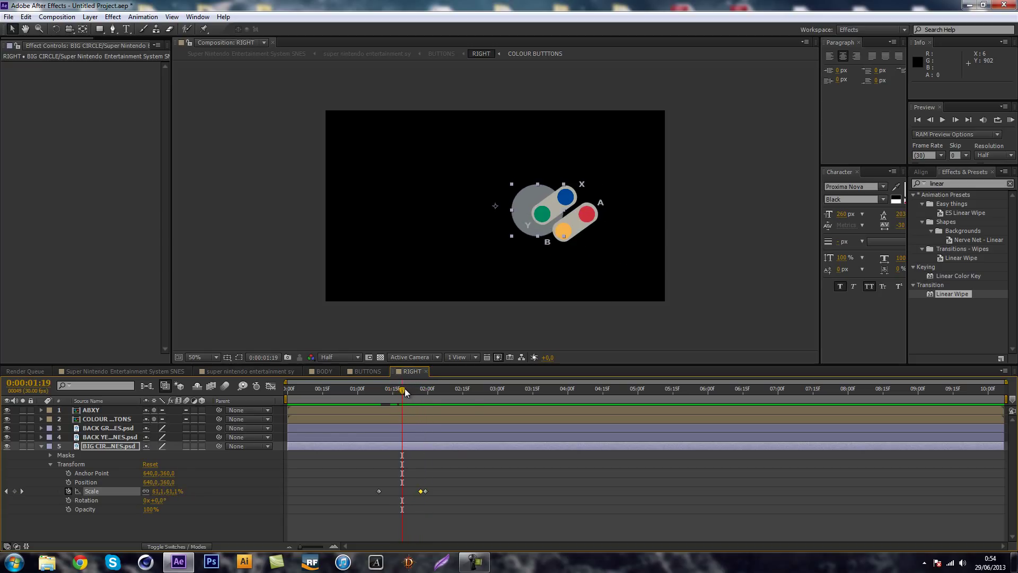
pyautogui.moveTo(386, 391); pyautogui.dragTo(426, 390)
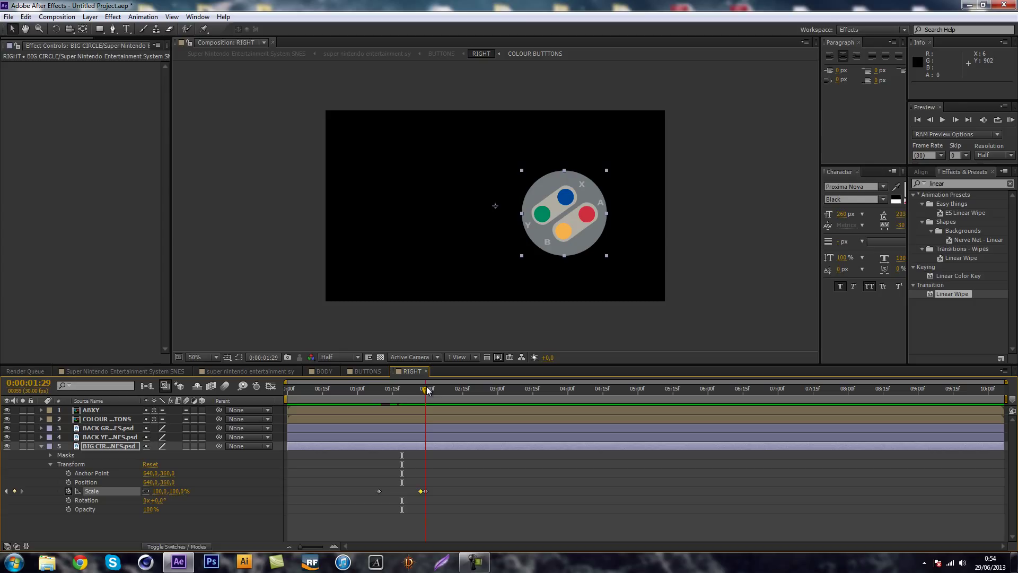
# - Move the BIG CIRCLE layer's anchor point to the middle of the grey circle with the Pan Behind tool
pyautogui.click(81, 30)
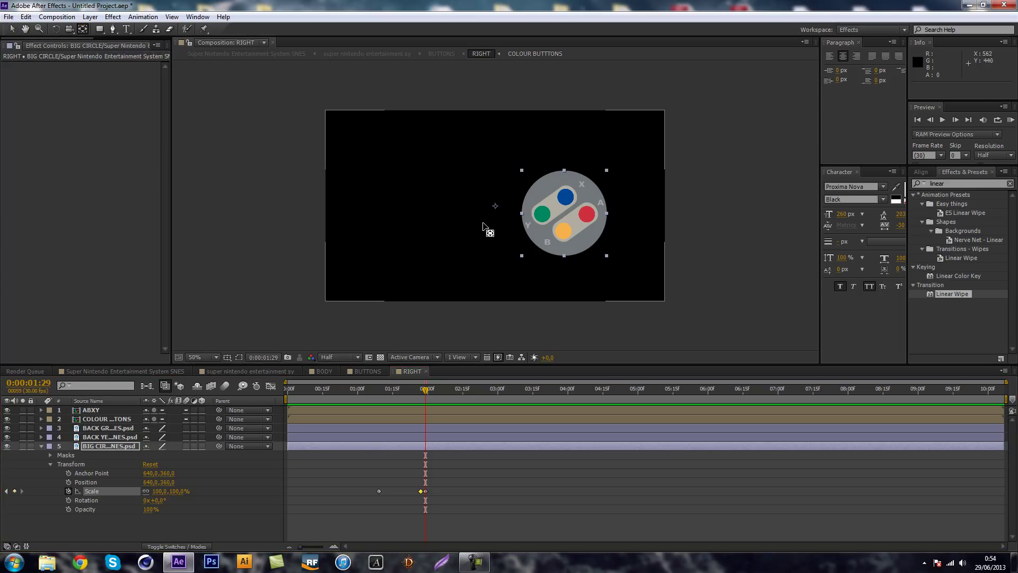
pyautogui.scroll(1, 497, 206)
pyautogui.moveTo(495, 211)
pyautogui.mouseDown()
pyautogui.moveTo(516, 220)
pyautogui.moveTo(451, 214)
pyautogui.moveTo(593, 234)
pyautogui.moveTo(640, 225)
pyautogui.mouseUp()
pyautogui.press(',')
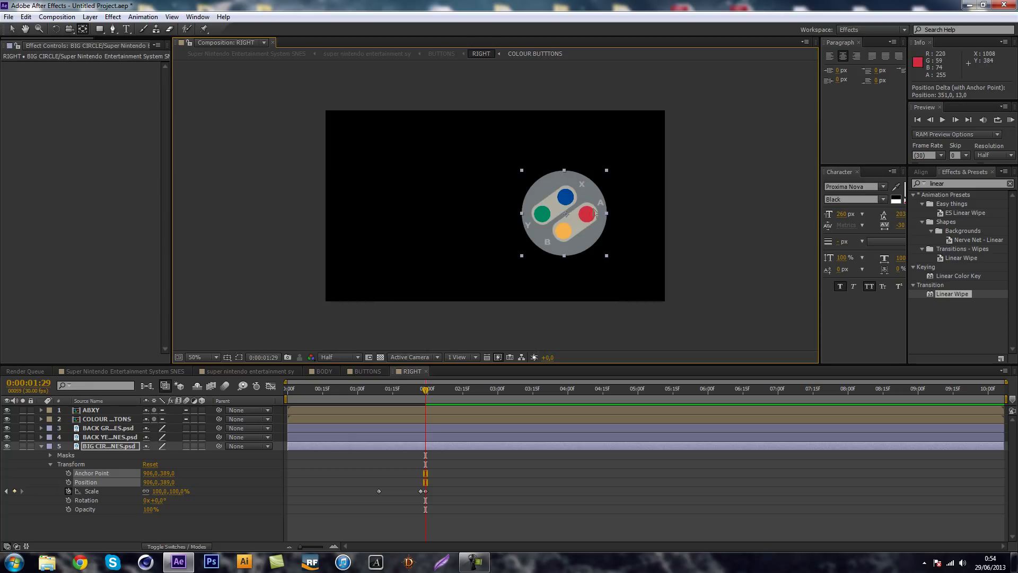
pyautogui.press(',')
pyautogui.moveTo(424, 402)
pyautogui.mouseDown()
pyautogui.moveTo(375, 393)
pyautogui.moveTo(432, 390)
pyautogui.mouseUp()
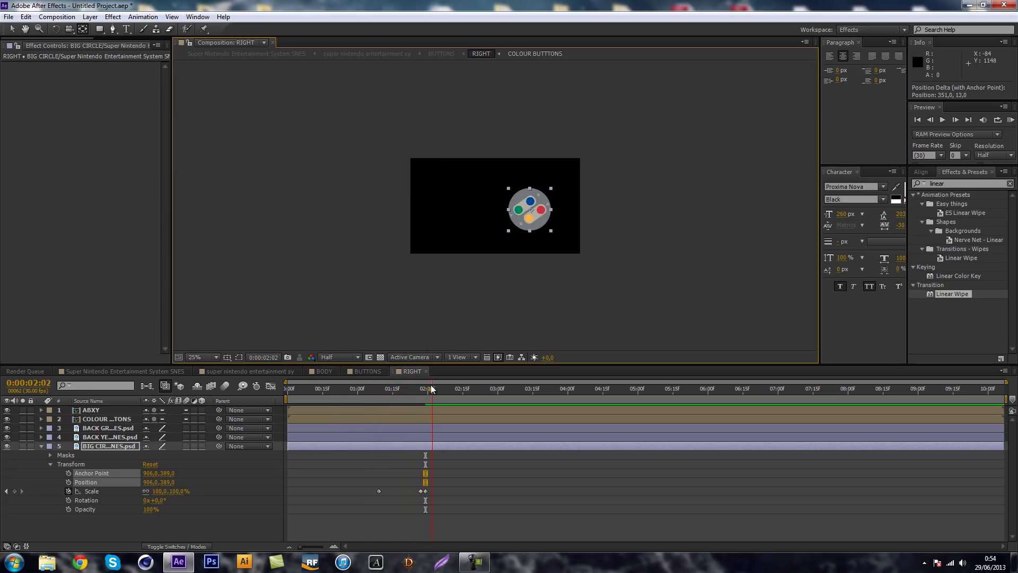
# - Apply Easy Ease to all three BIG CIRCLE Scale keyframes and copy them
pyautogui.moveTo(437, 491); pyautogui.dragTo(345, 520)
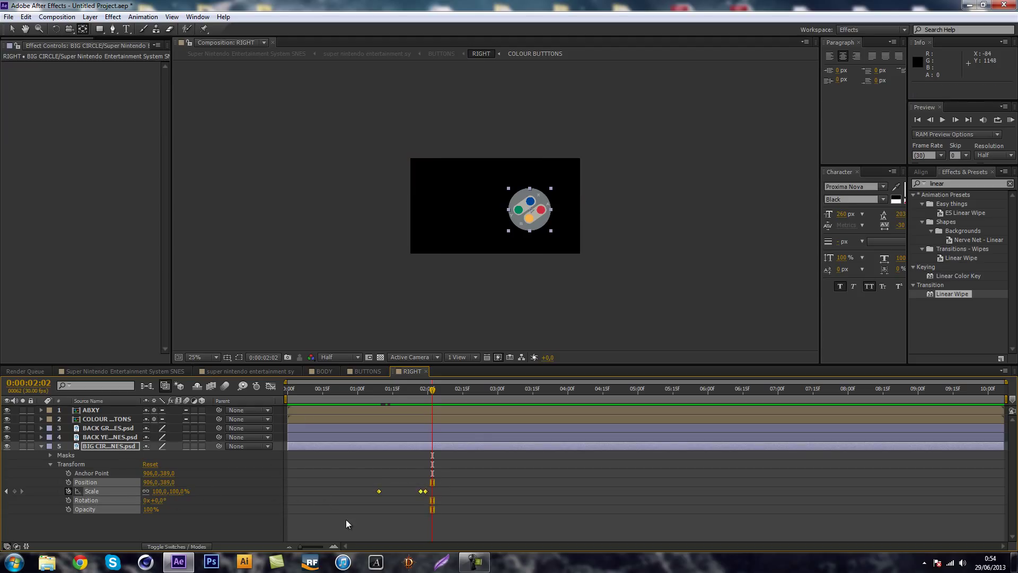
pyautogui.rightClick(425, 491)
pyautogui.moveTo(465, 485)
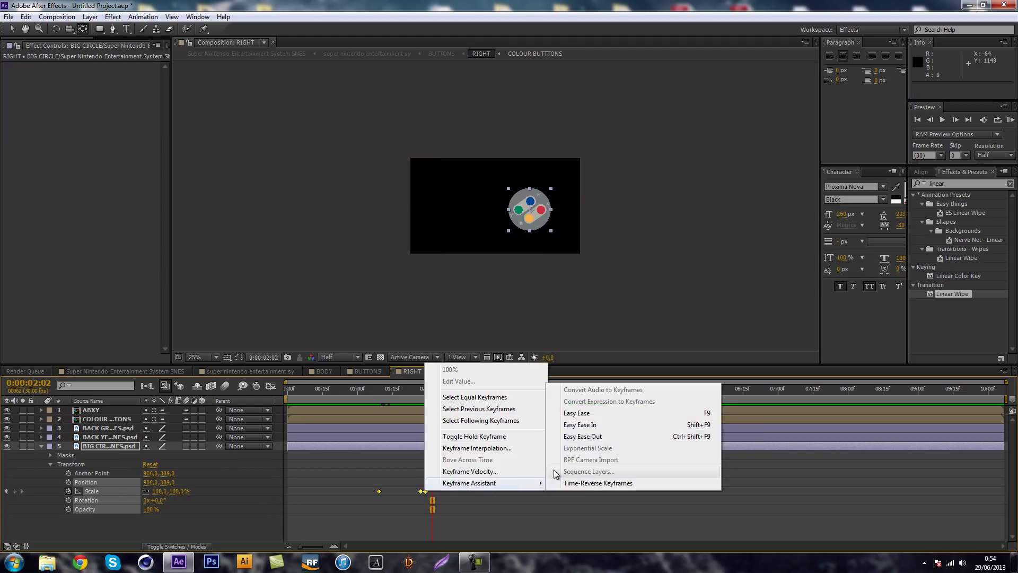
pyautogui.click(583, 415)
pyautogui.click(274, 509)
pyautogui.click(93, 491)
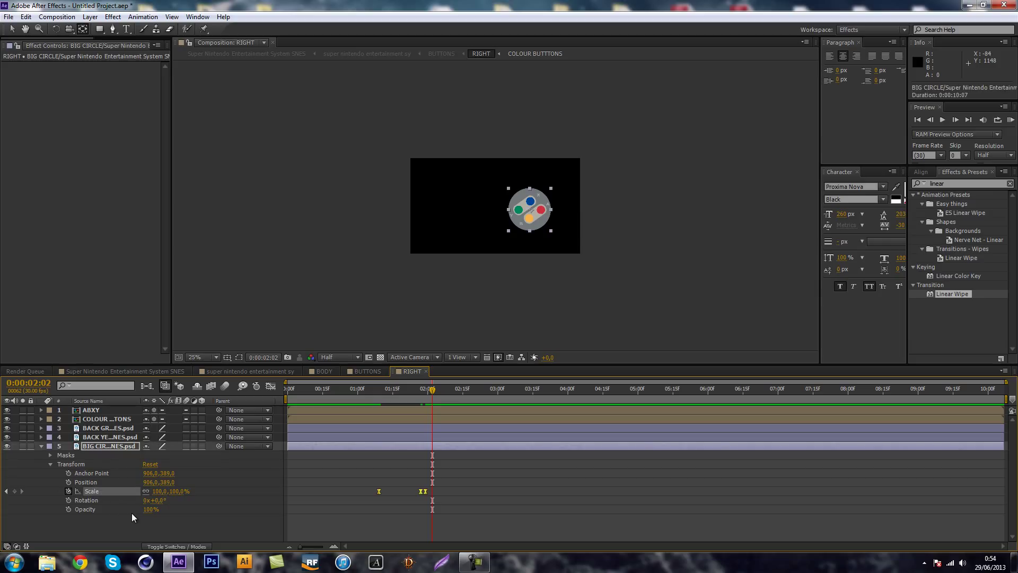
pyautogui.hotkey('ctrl', 'c')
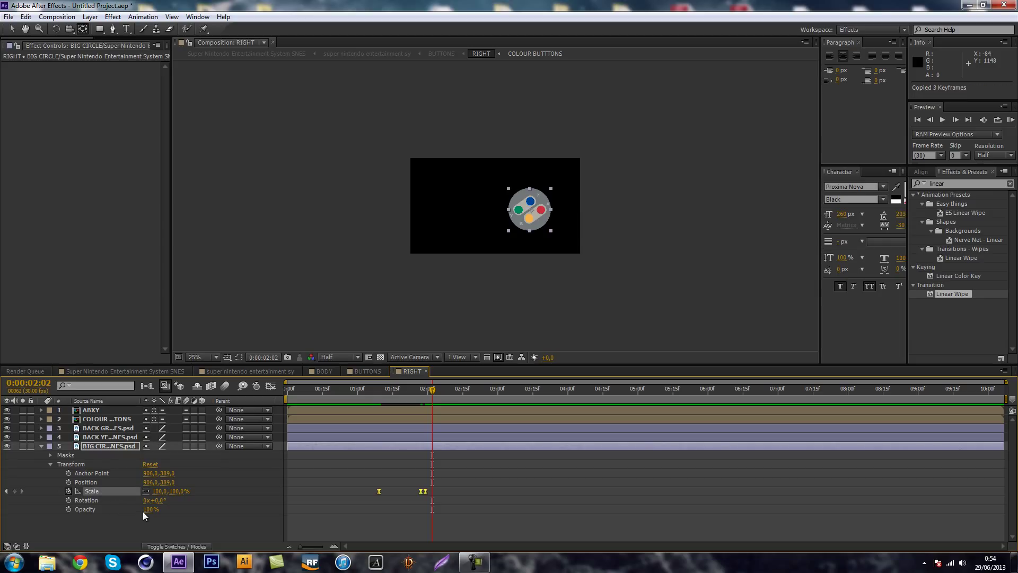
# - Collapse BIG CIRCLE and toggle the visibility of the two BACK layers and the COLOUR BUTTTONS layer to identify each one
pyautogui.click(41, 446)
pyautogui.click(7, 437)
pyautogui.click(7, 437)
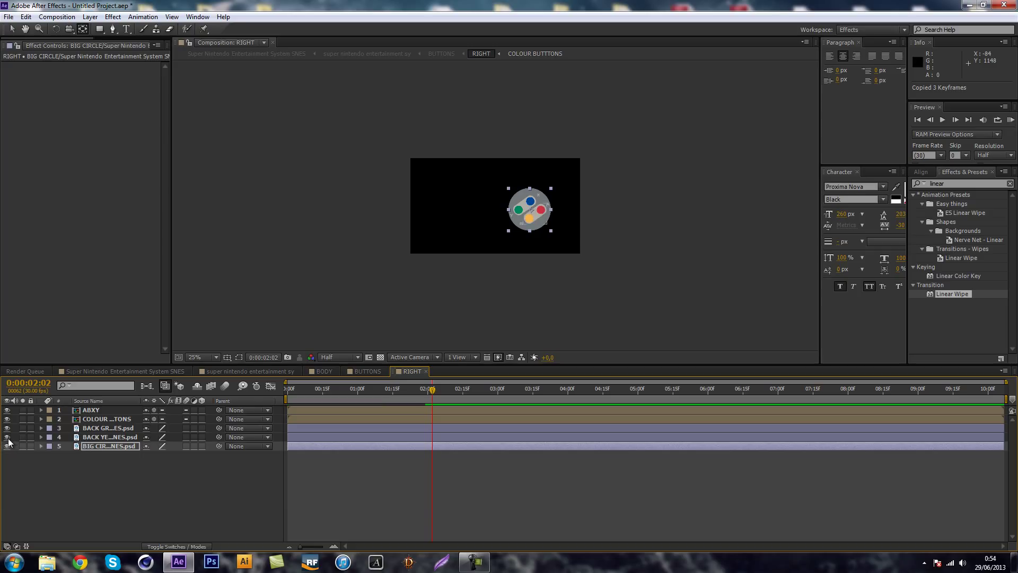
pyautogui.click(7, 437)
pyautogui.click(7, 437)
pyautogui.click(6, 428)
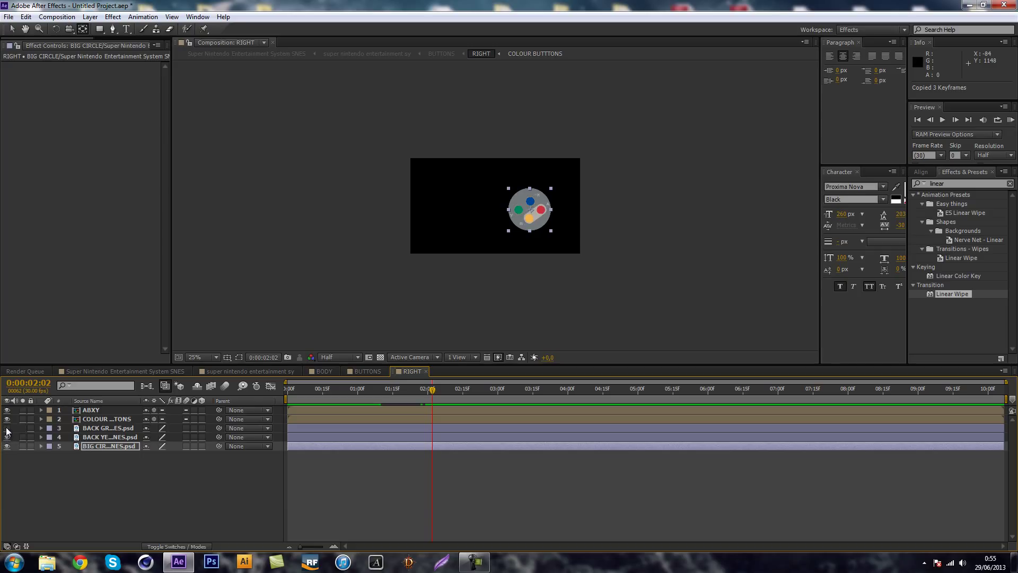
pyautogui.click(7, 428)
pyautogui.click(7, 419)
pyautogui.click(7, 419)
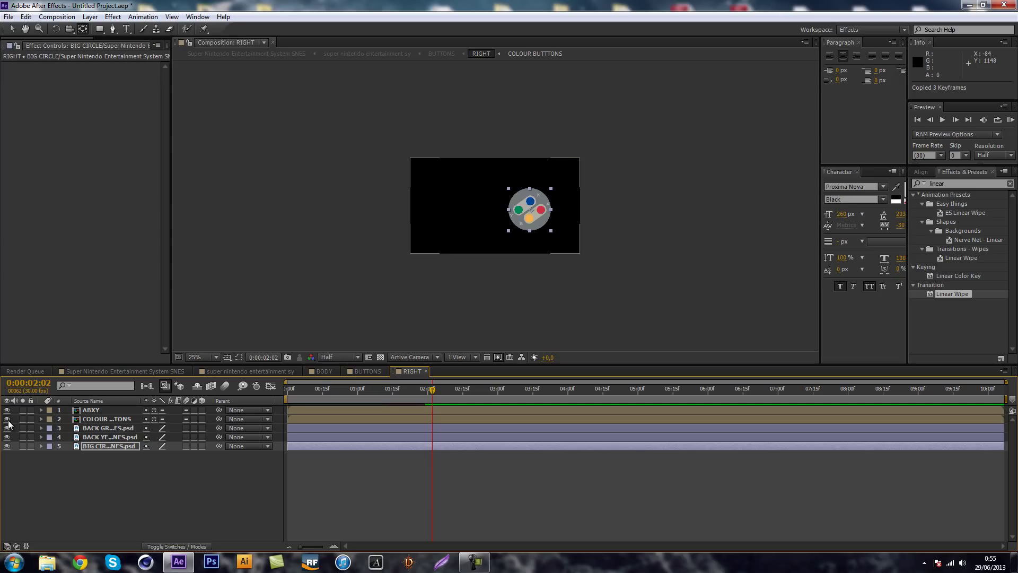
# - Open the COLOUR BUTTTONS precomp, select its YELLOW layer with the playhead at 0:00:02:14, and compare it with the RIGHT composition
pyautogui.doubleClick(86, 421)
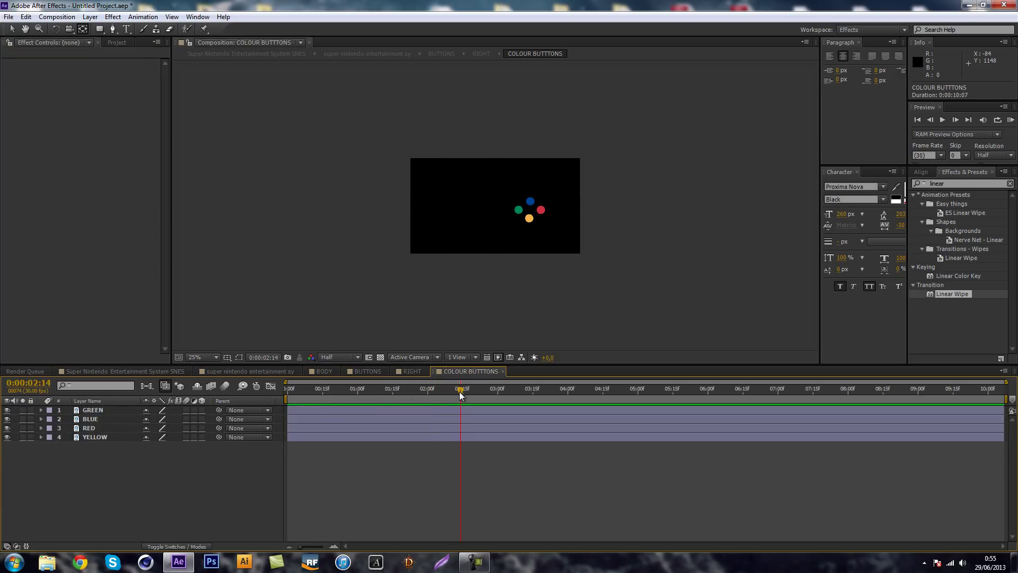
pyautogui.click(95, 437)
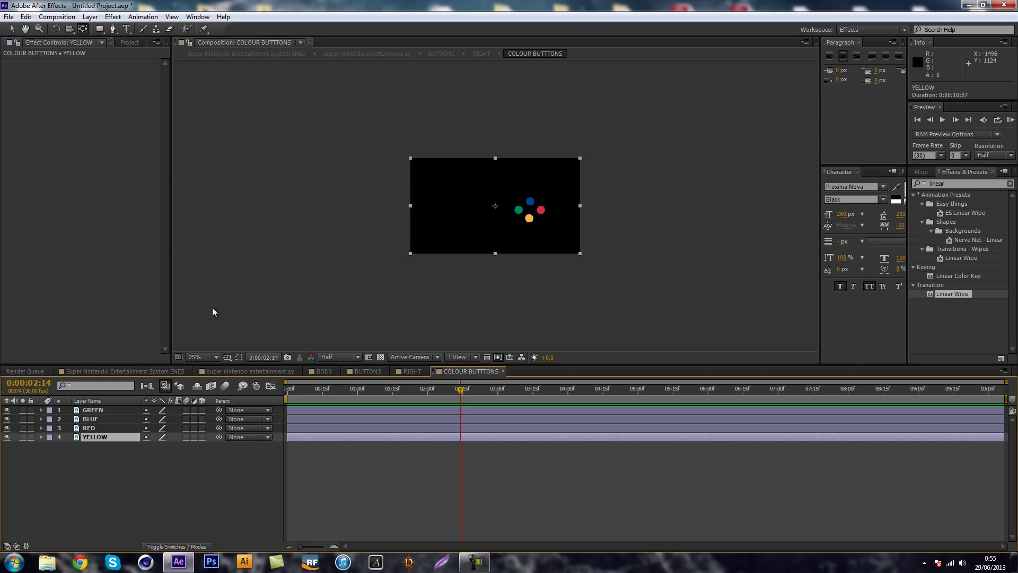
pyautogui.click(408, 372)
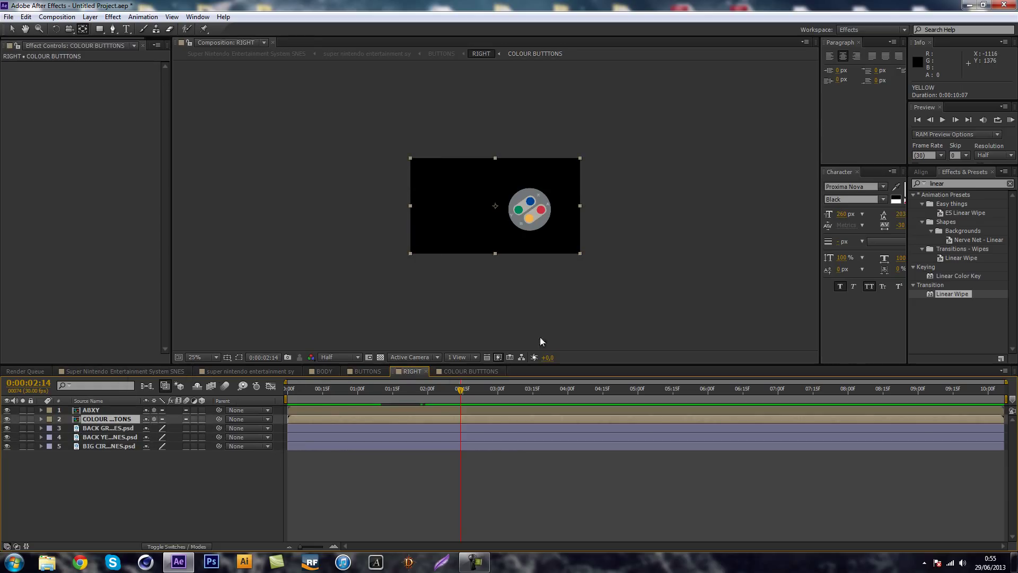
pyautogui.scroll(1, 557, 221)
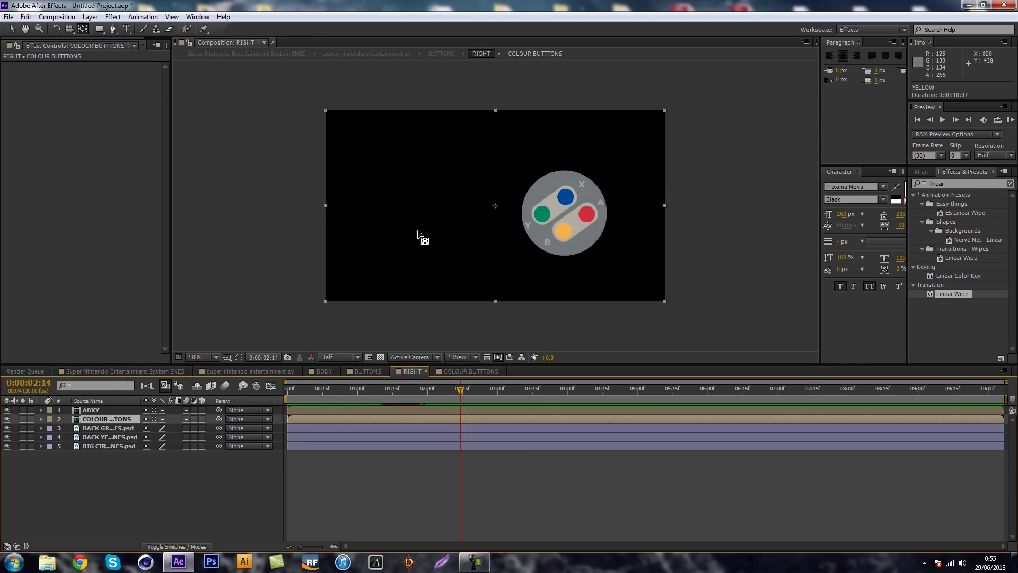
pyautogui.click(479, 373)
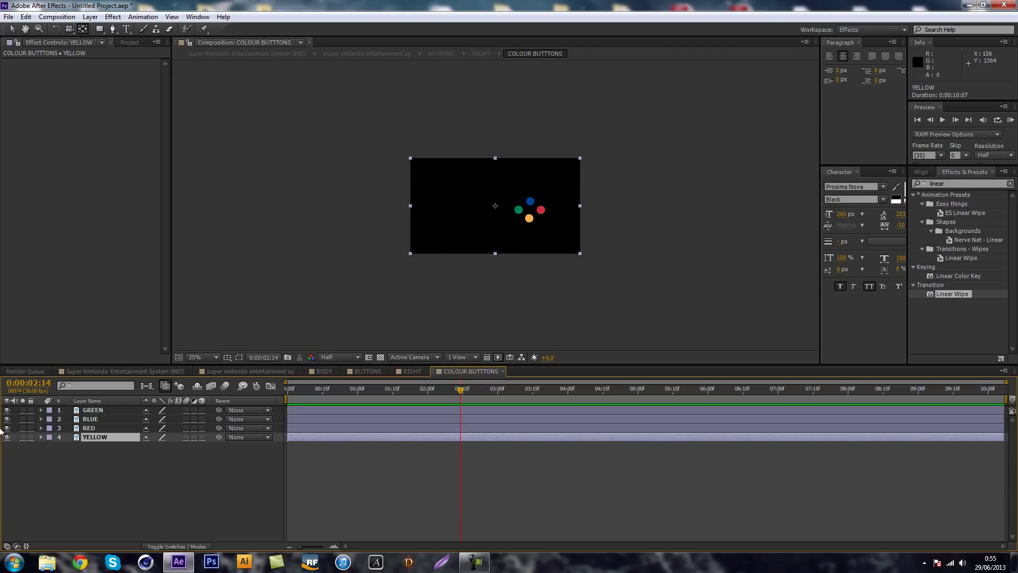
pyautogui.hotkey('ctrl', 'v')
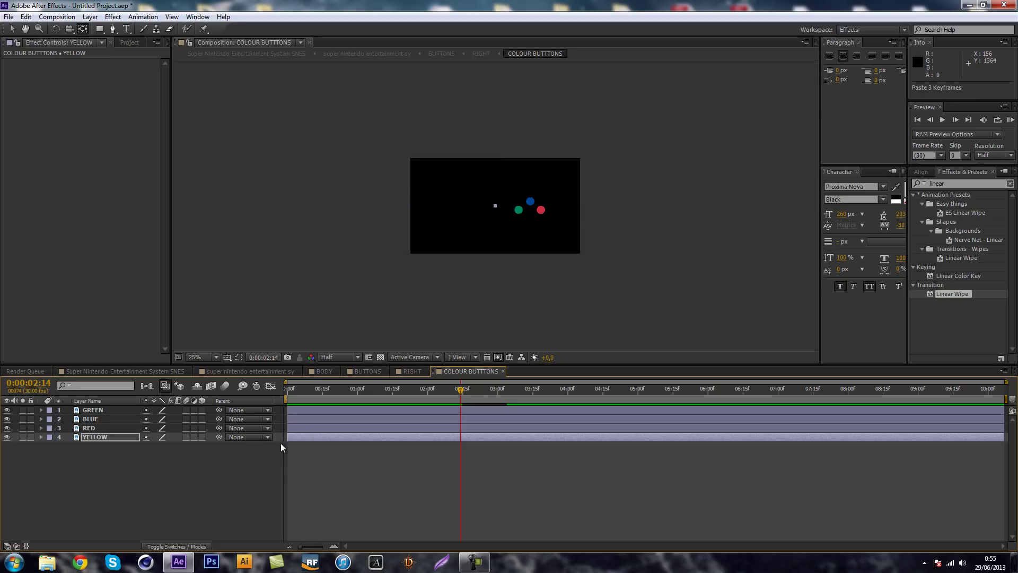
pyautogui.moveTo(464, 389); pyautogui.dragTo(491, 389)
pyautogui.hotkey('ctrl', 'z')
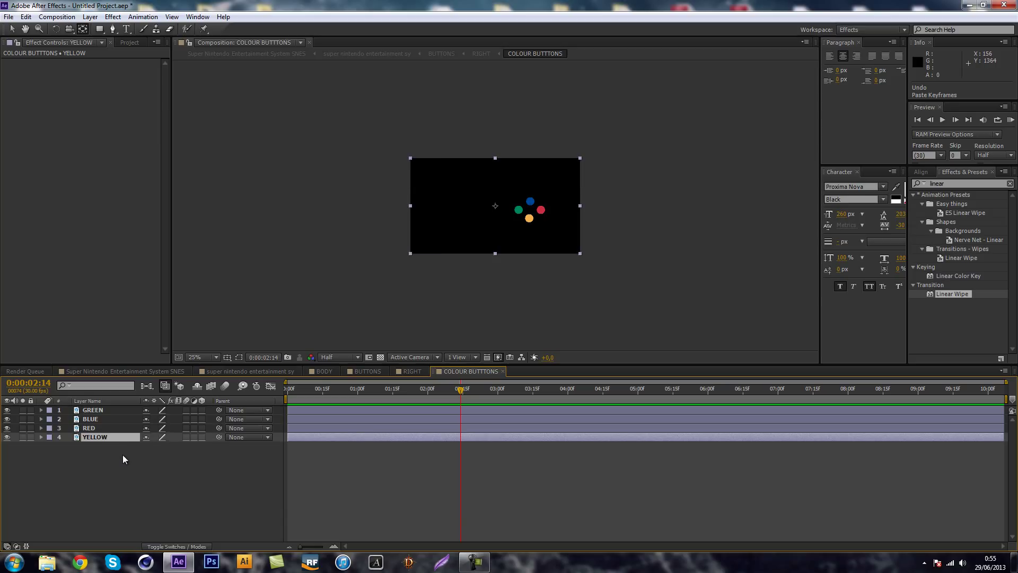
# - Paste the copied Scale keyframes onto the YELLOW layer at 0:00:02:14
pyautogui.hotkey('ctrl', 'v')
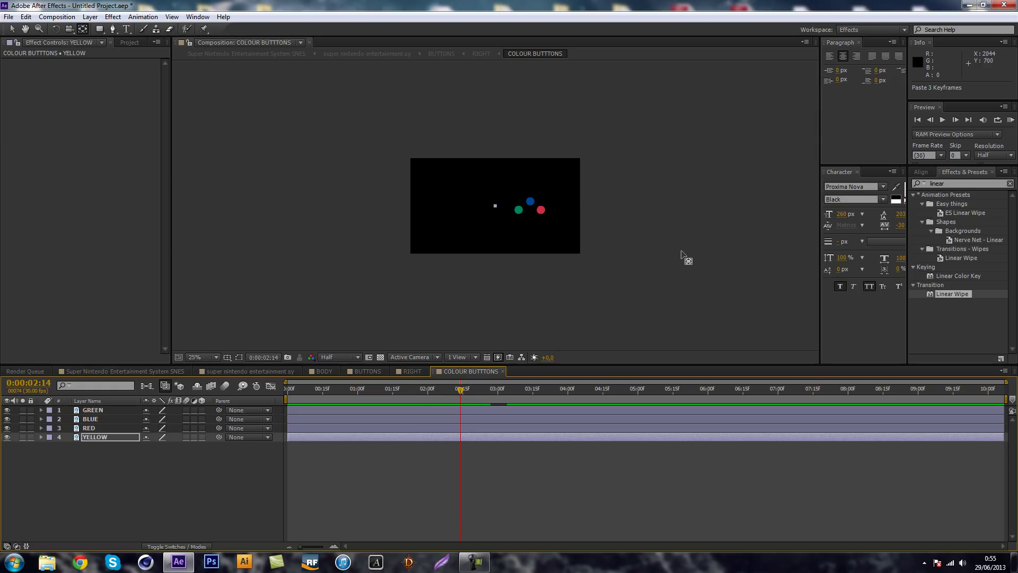
pyautogui.scroll(4, 621, 260)
pyautogui.scroll(-1, 621, 260)
pyautogui.scroll(-1, 621, 260)
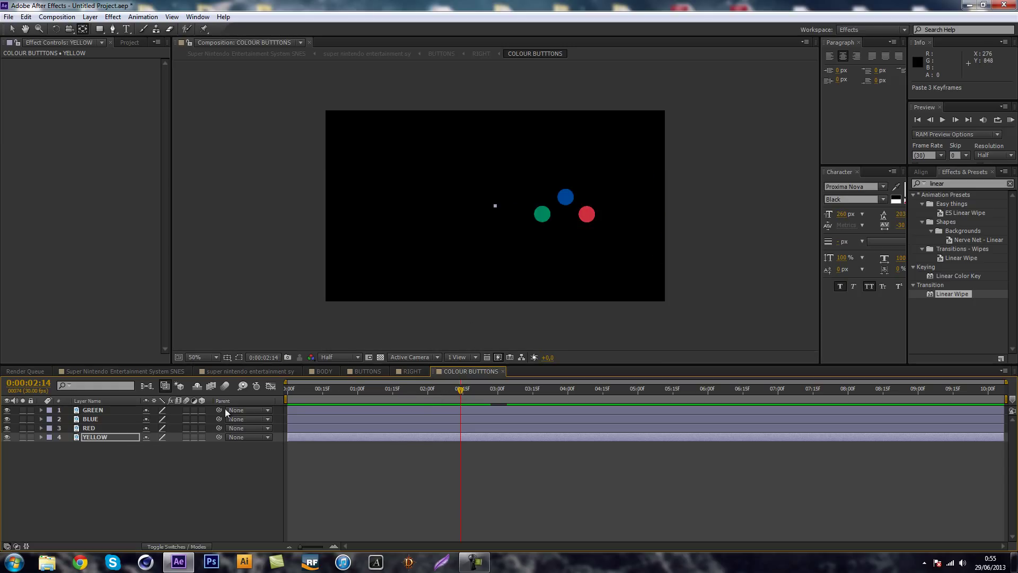
# - Move the YELLOW layer's anchor point to the centre of the yellow button at full scale
pyautogui.click(127, 439)
pyautogui.moveTo(460, 389); pyautogui.dragTo(512, 396)
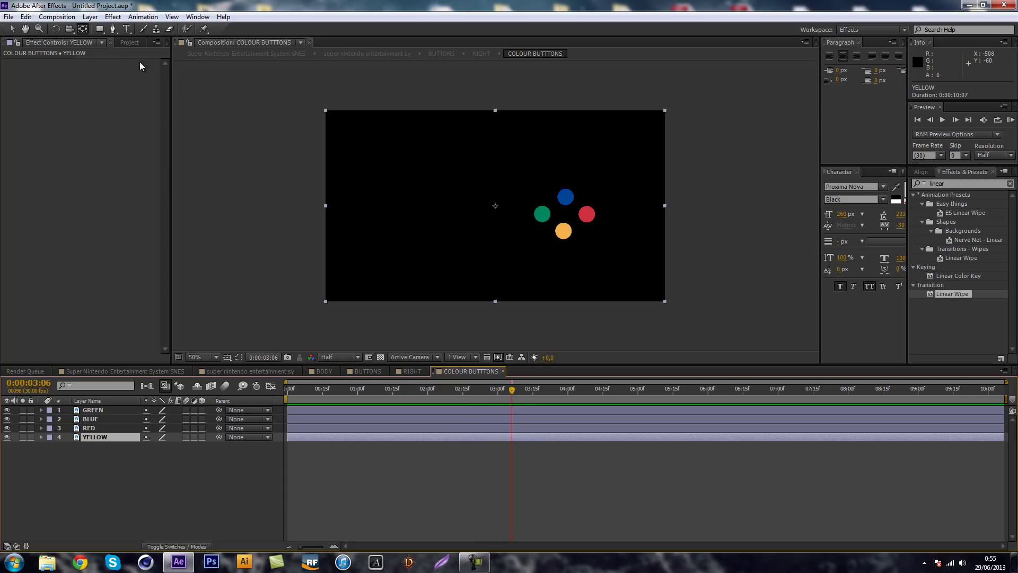
pyautogui.moveTo(496, 207); pyautogui.dragTo(564, 234)
# - Reveal the YELLOW layer's Scale keyframes and shift the last two earlier so the final one sits at 0:00:02:24
pyautogui.click(117, 440)
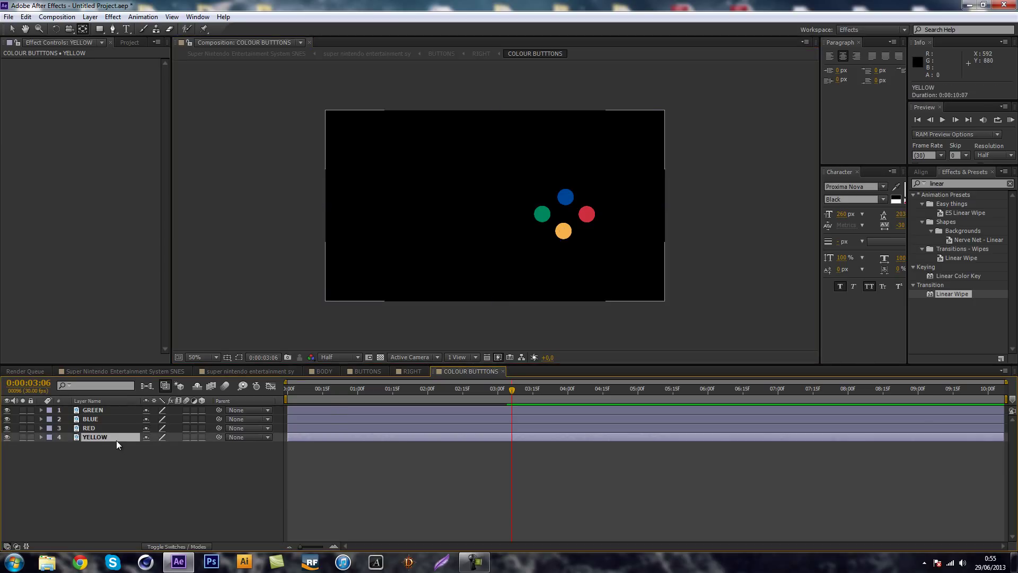
pyautogui.press('s')
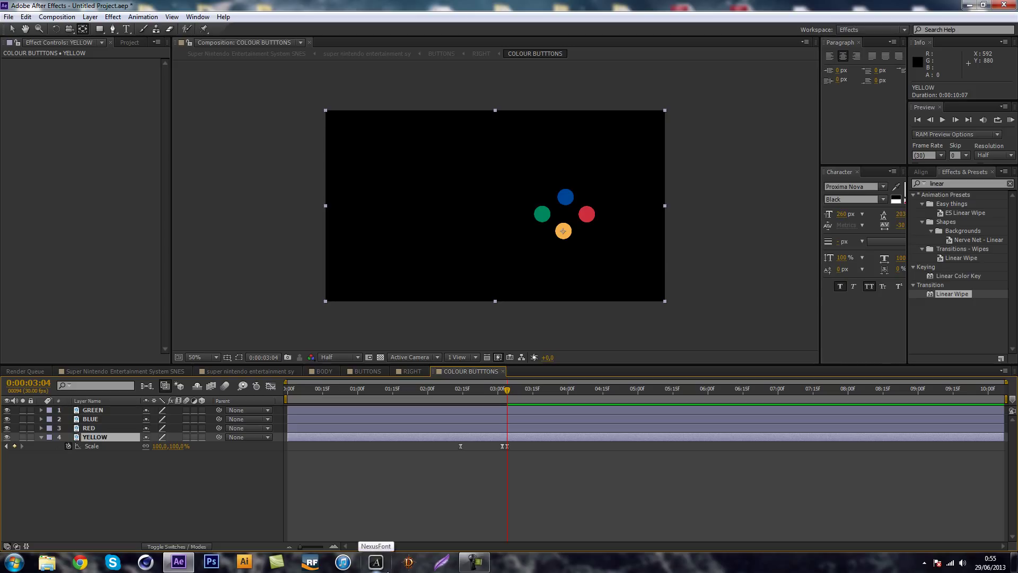
pyautogui.hotkey('shift', 'pageup')
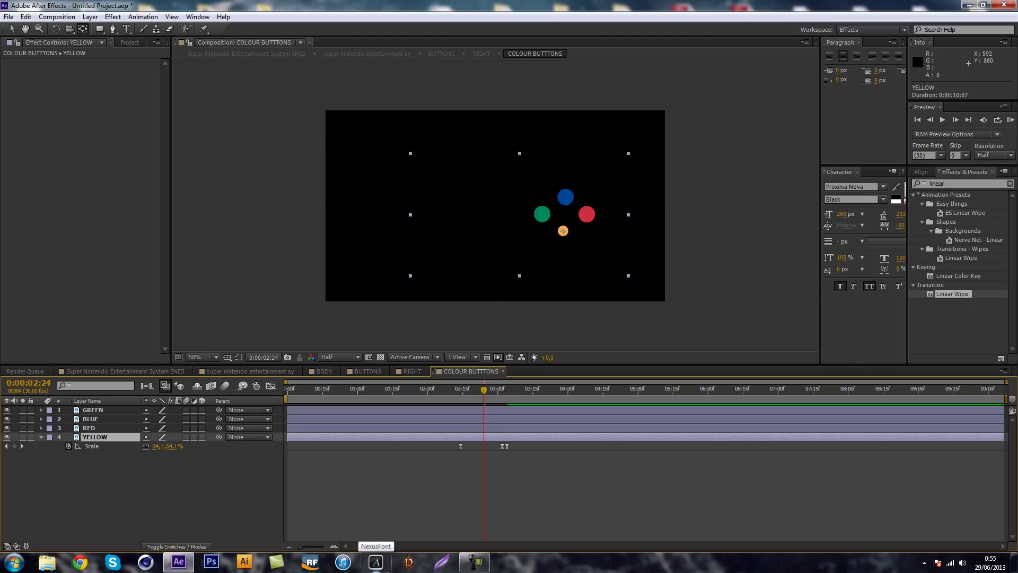
pyautogui.moveTo(539, 460); pyautogui.dragTo(481, 450)
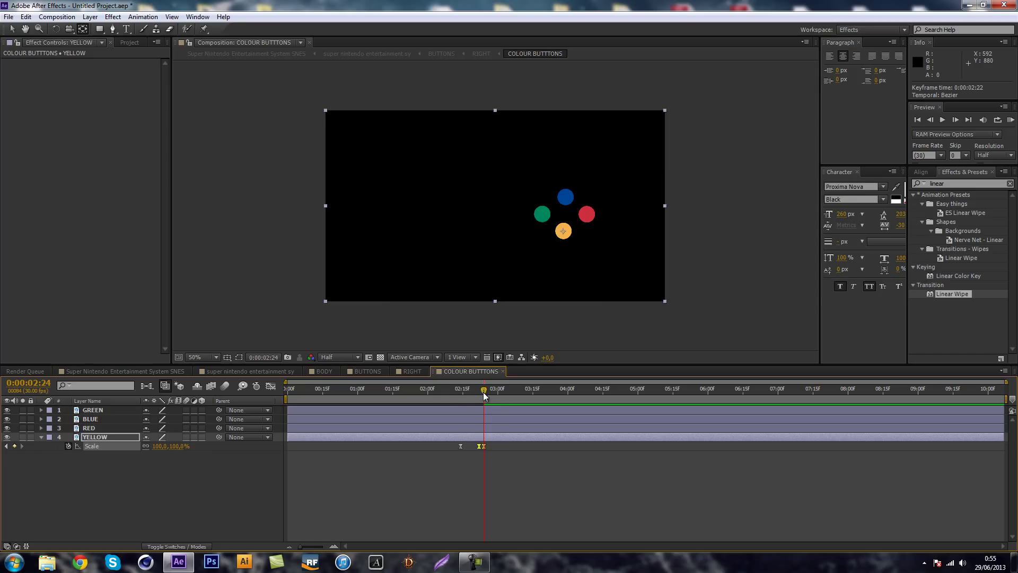
pyautogui.moveTo(485, 393)
pyautogui.mouseDown()
pyautogui.moveTo(461, 396)
pyautogui.moveTo(490, 392)
pyautogui.moveTo(481, 398)
pyautogui.mouseUp()
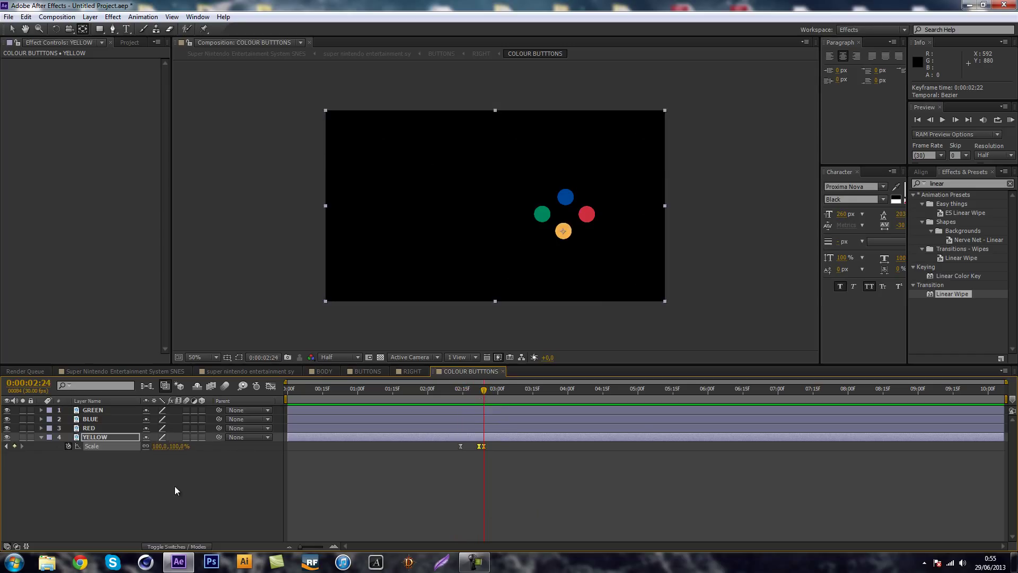
# - Copy the YELLOW layer's three Scale keyframes, paste them onto the RED layer at 0:00:02:24, and select the GREEN layer
pyautogui.click(122, 470)
pyautogui.click(105, 446)
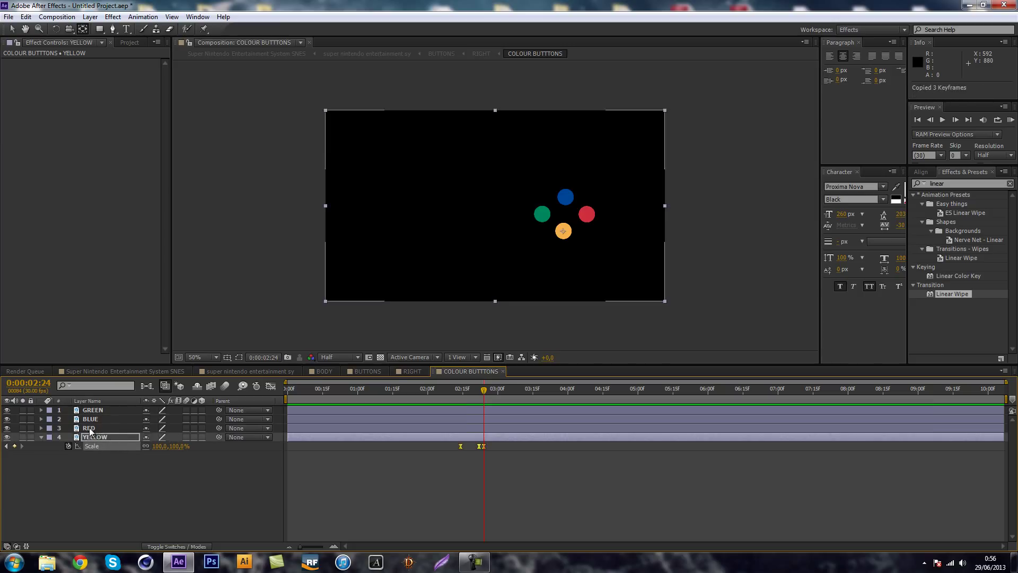
pyautogui.click(90, 429)
pyautogui.hotkey('ctrl', 'v')
pyautogui.hotkey('ctrl', 'Up')
pyautogui.hotkey('ctrl', 'Up')
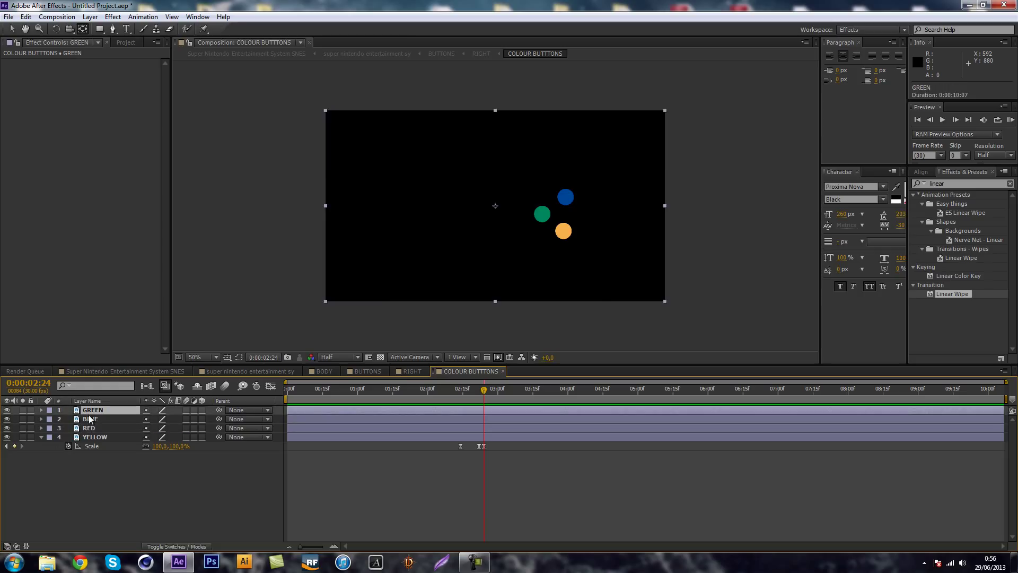
# - Paste the copied Scale keyframes onto the GREEN and BLUE layers at 0:00:02:24
pyautogui.hotkey('ctrl', 'v')
pyautogui.hotkey('ctrl', 'Down')
pyautogui.hotkey('ctrl', 'v')
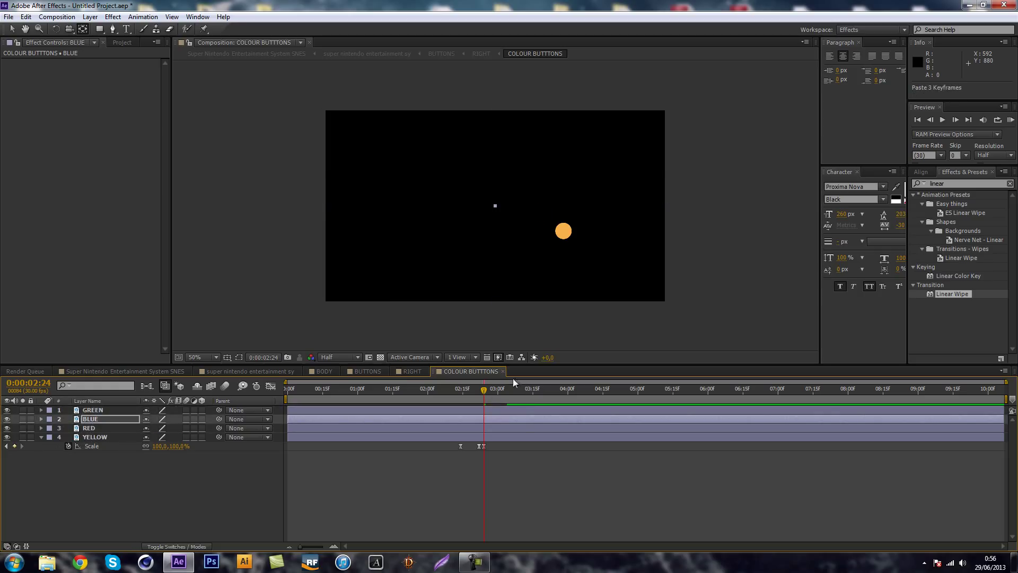
# - Reveal the Scale keyframes of the BLUE, RED and GREEN layers and shift YELLOW's three Scale keyframes to line up with them from 0:00:02:24
pyautogui.click(523, 391)
pyautogui.moveTo(539, 391); pyautogui.dragTo(529, 395)
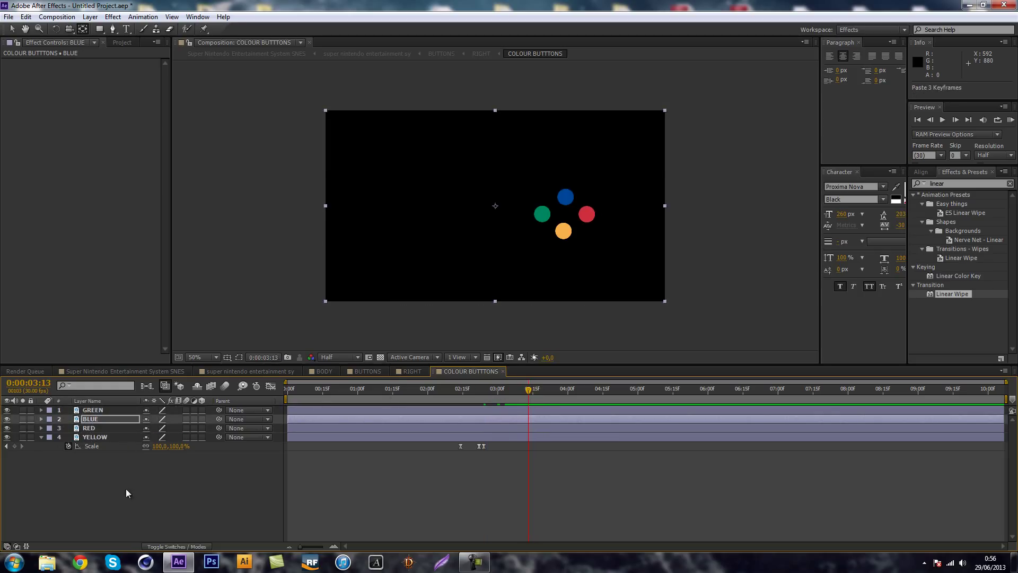
pyautogui.press('u')
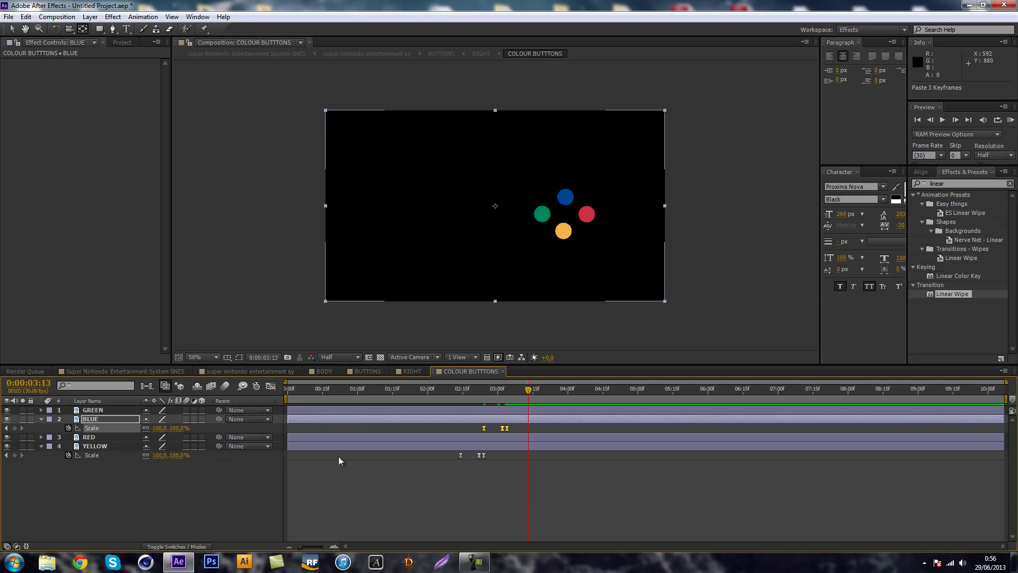
pyautogui.click(94, 437)
pyautogui.hotkey('ctrl', 'v')
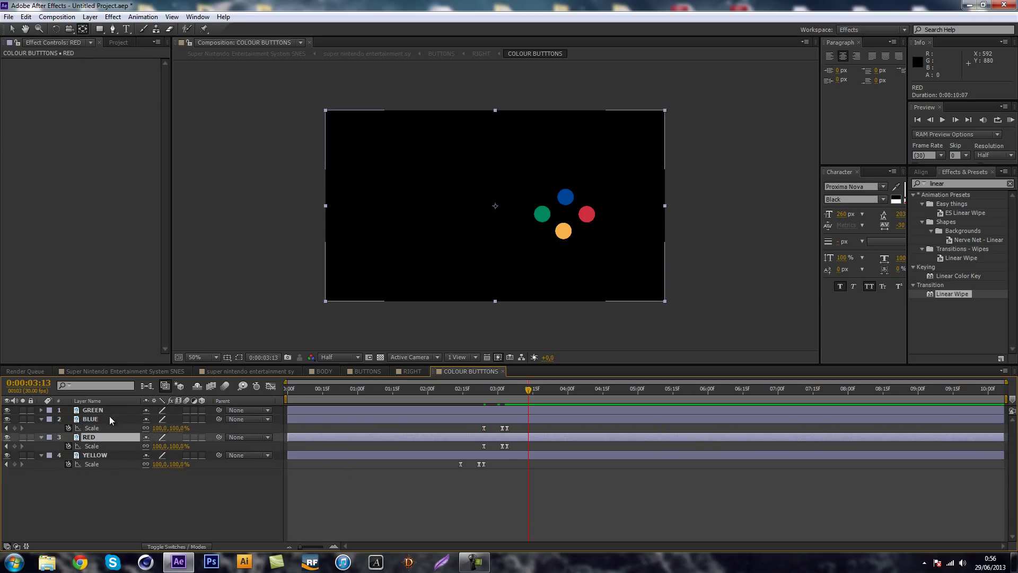
pyautogui.click(110, 412)
pyautogui.hotkey('ctrl', 'v')
pyautogui.moveTo(502, 492); pyautogui.dragTo(483, 479)
pyautogui.click(301, 492)
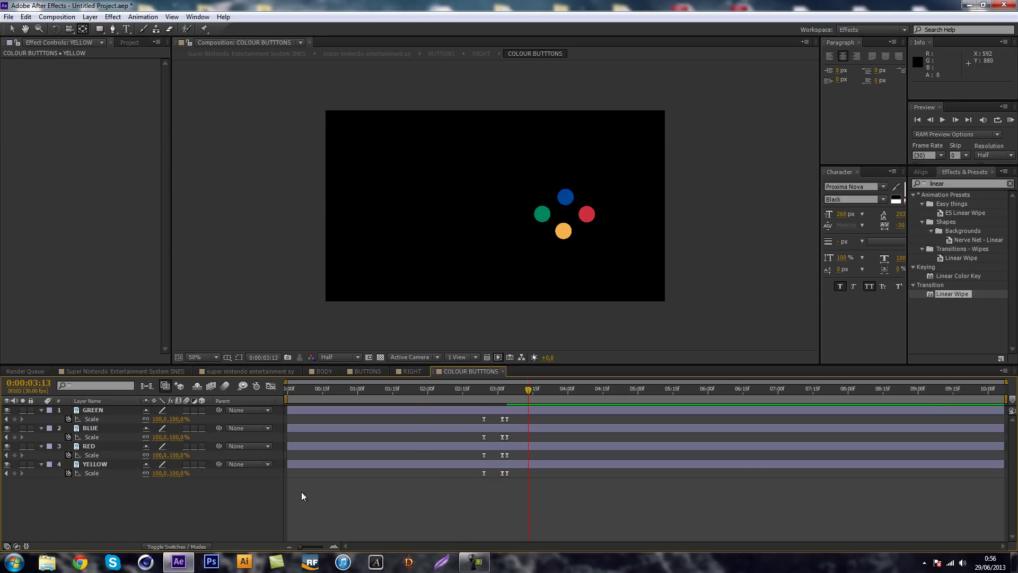
# - Move the RED layer's anchor point to the centre of the red button at full scale
pyautogui.moveTo(509, 391)
pyautogui.mouseDown()
pyautogui.moveTo(481, 391)
pyautogui.moveTo(508, 389)
pyautogui.mouseUp()
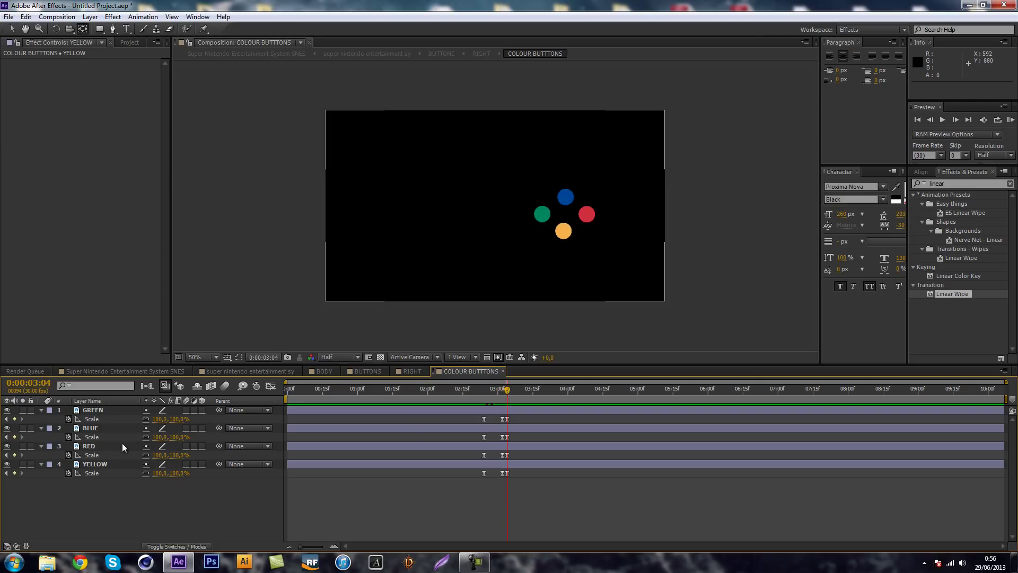
pyautogui.click(103, 446)
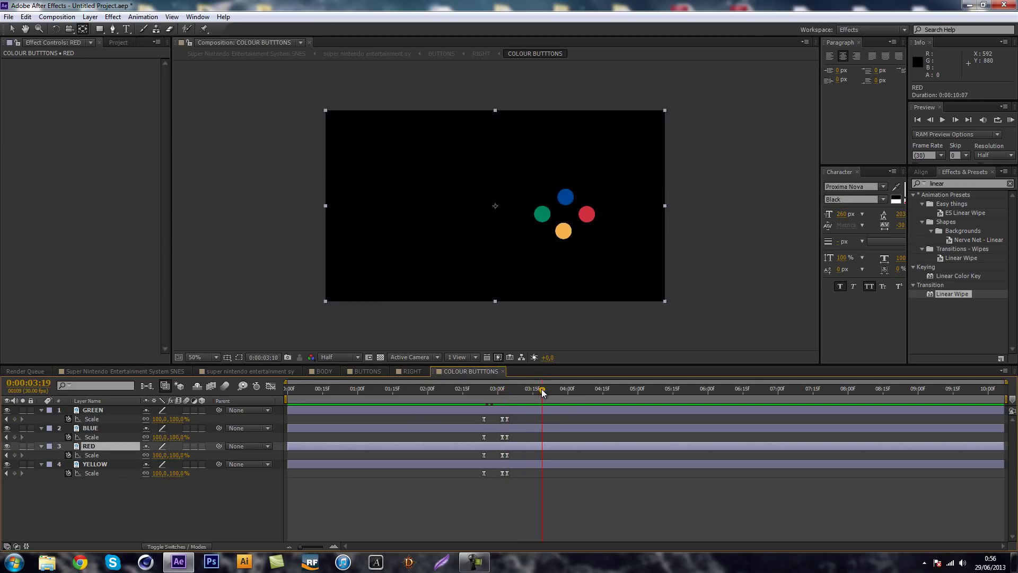
pyautogui.click(496, 211)
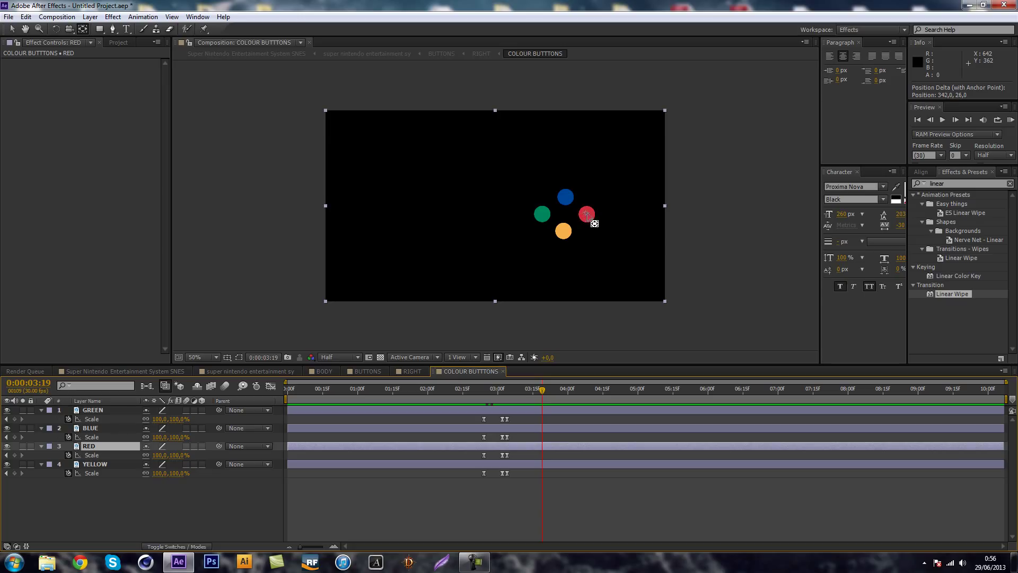
pyautogui.moveTo(587, 214); pyautogui.dragTo(587, 216)
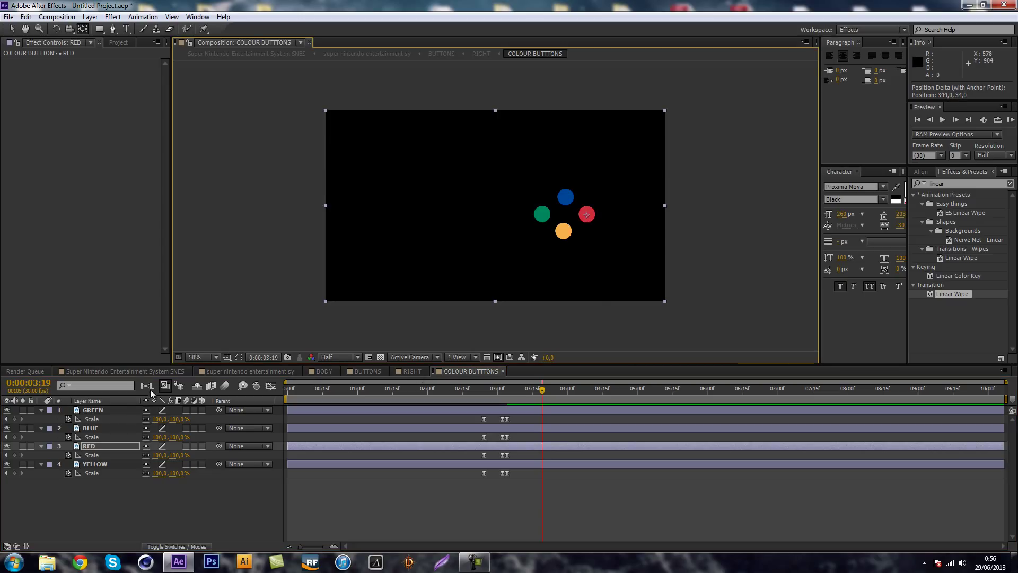
# - Move the BLUE and GREEN layers' anchor points to the centres of their own coloured buttons
pyautogui.click(101, 428)
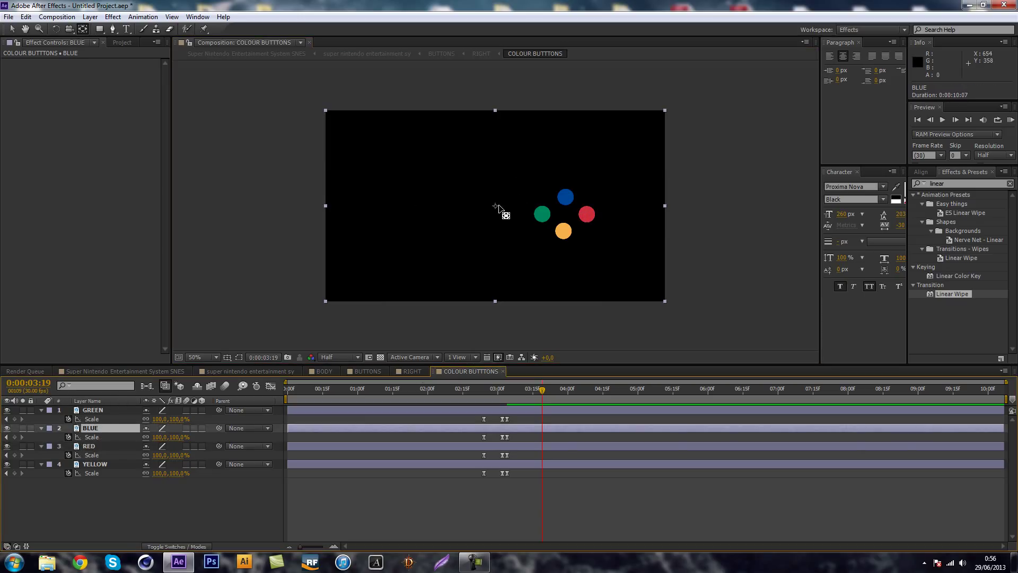
pyautogui.moveTo(499, 207); pyautogui.dragTo(565, 198)
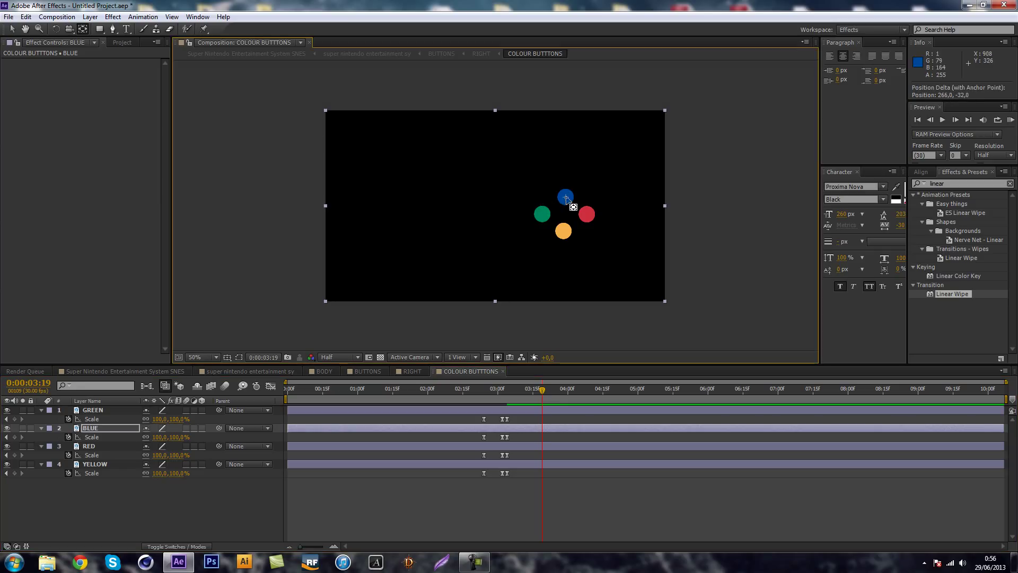
pyautogui.click(83, 413)
pyautogui.moveTo(499, 209); pyautogui.dragTo(547, 219)
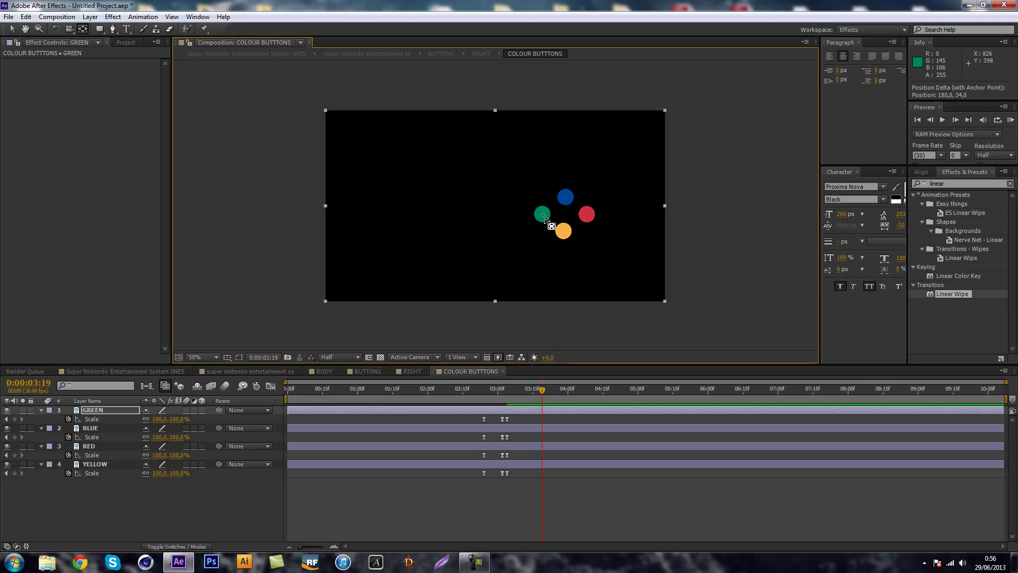
# - Apply the Linear Wipe effect to the BACK YELLOW RED layer at 0:00:01:23 in the RIGHT composition
pyautogui.click(493, 401)
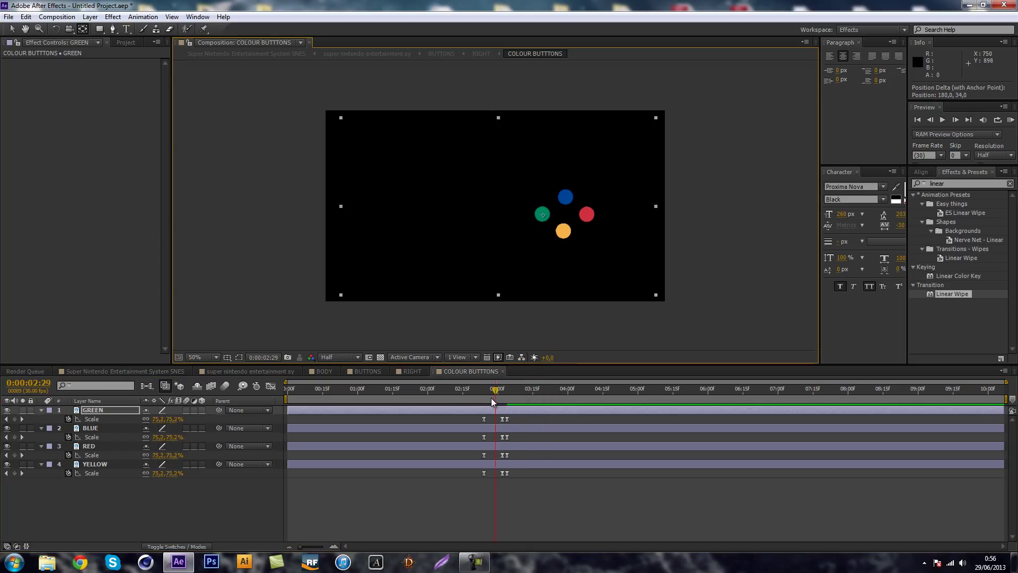
pyautogui.moveTo(493, 402)
pyautogui.mouseDown()
pyautogui.moveTo(485, 399)
pyautogui.moveTo(505, 393)
pyautogui.mouseUp()
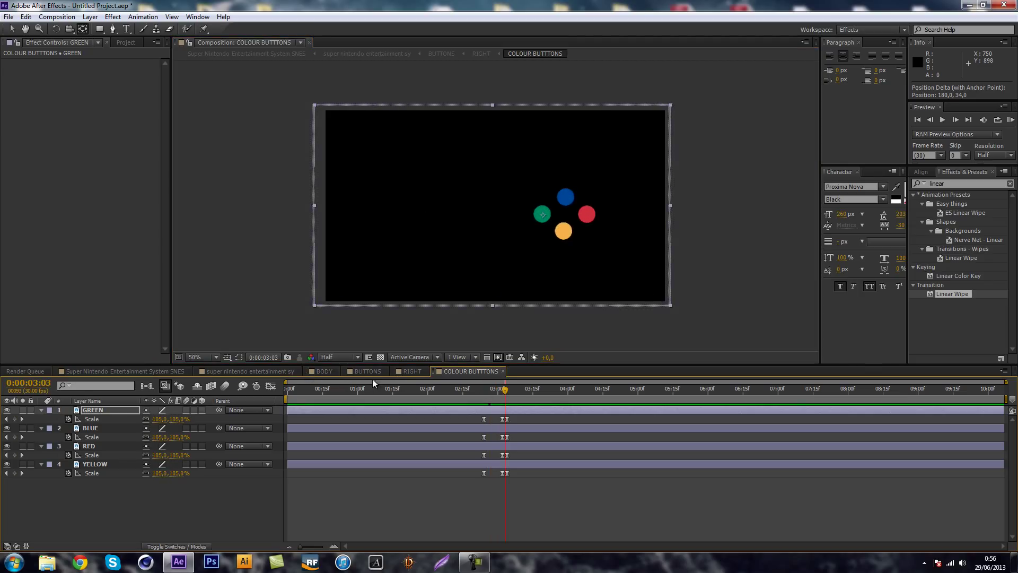
pyautogui.click(423, 373)
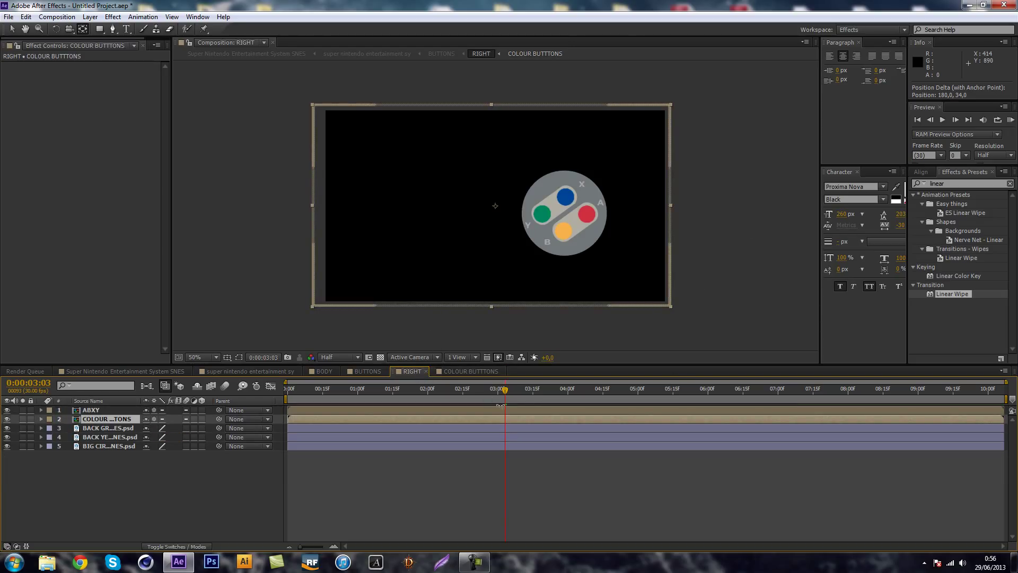
pyautogui.moveTo(503, 398); pyautogui.dragTo(410, 400)
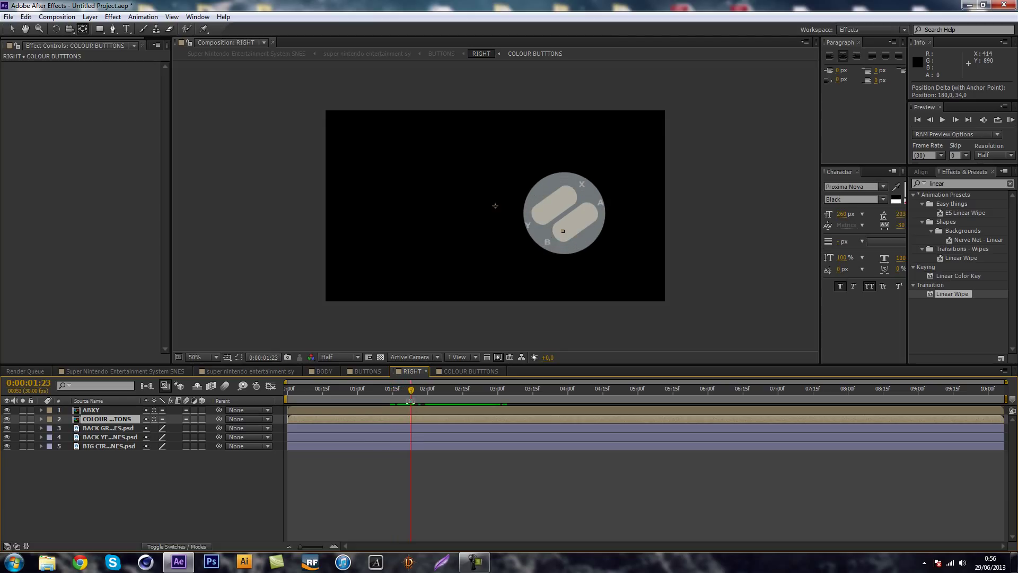
pyautogui.click(79, 428)
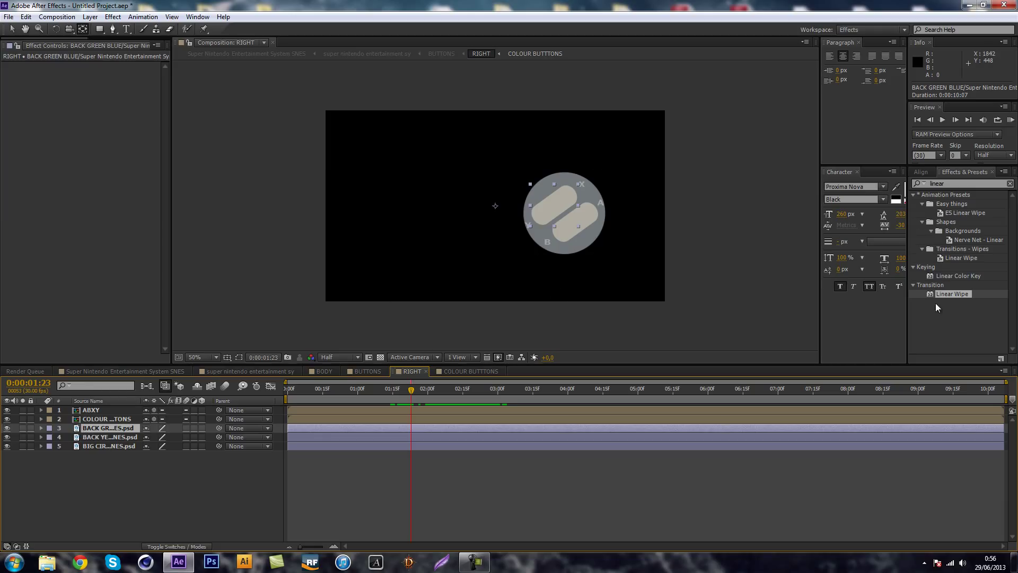
pyautogui.moveTo(923, 294); pyautogui.dragTo(112, 437)
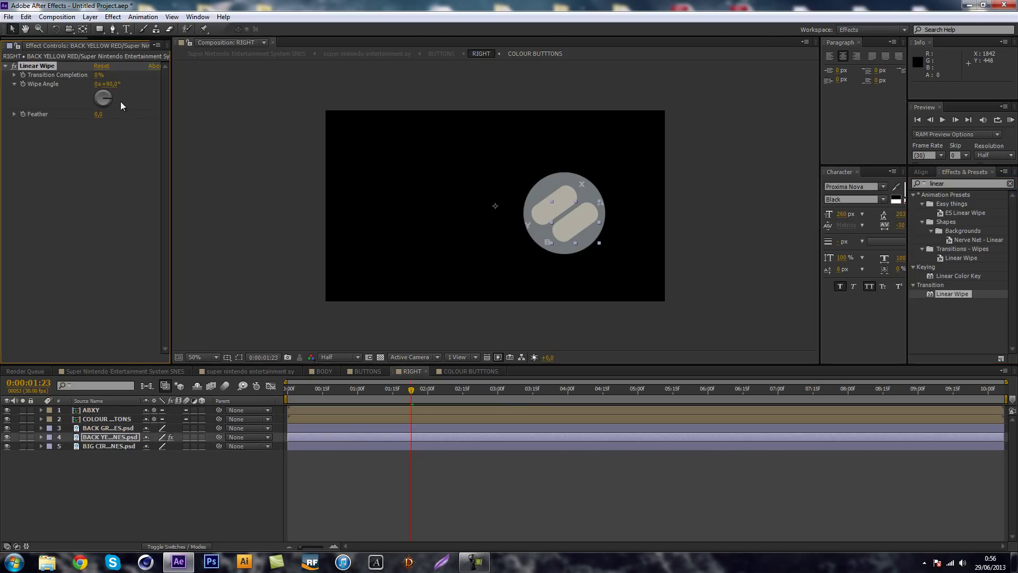
# - Try a 60° wipe angle with a Transition Completion of about 66% on the BACK YELLOW RED layer
pyautogui.moveTo(100, 74); pyautogui.dragTo(109, 97)
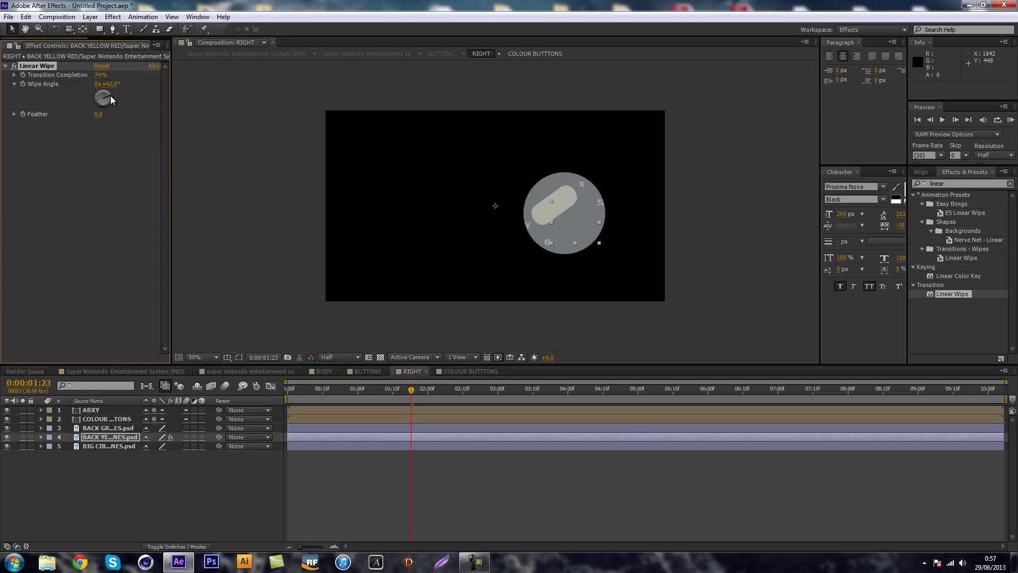
pyautogui.moveTo(103, 75); pyautogui.dragTo(101, 79)
pyautogui.write('65')
pyautogui.press('Return')
pyautogui.click(109, 84)
pyautogui.write('60')
pyautogui.press('Return')
pyautogui.moveTo(97, 74); pyautogui.dragTo(98, 73)
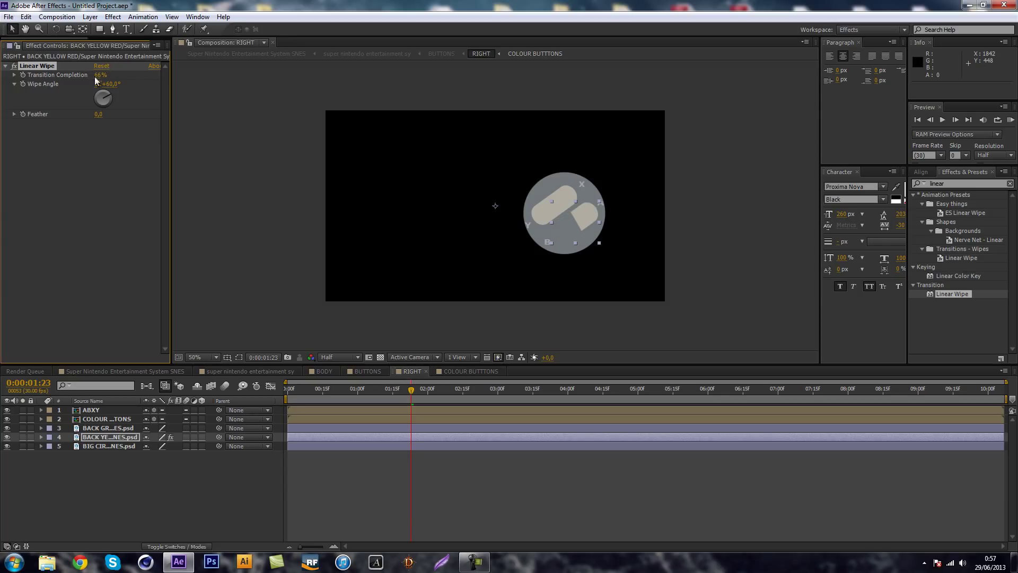
# - Set the BACK YELLOW RED wipe angle to 55° and animate Transition Completion from 72% at 0:00:01:23 to 54% at 0:00:02:03
pyautogui.click(109, 85)
pyautogui.write('55')
pyautogui.press('Return')
pyautogui.moveTo(97, 77); pyautogui.dragTo(104, 75)
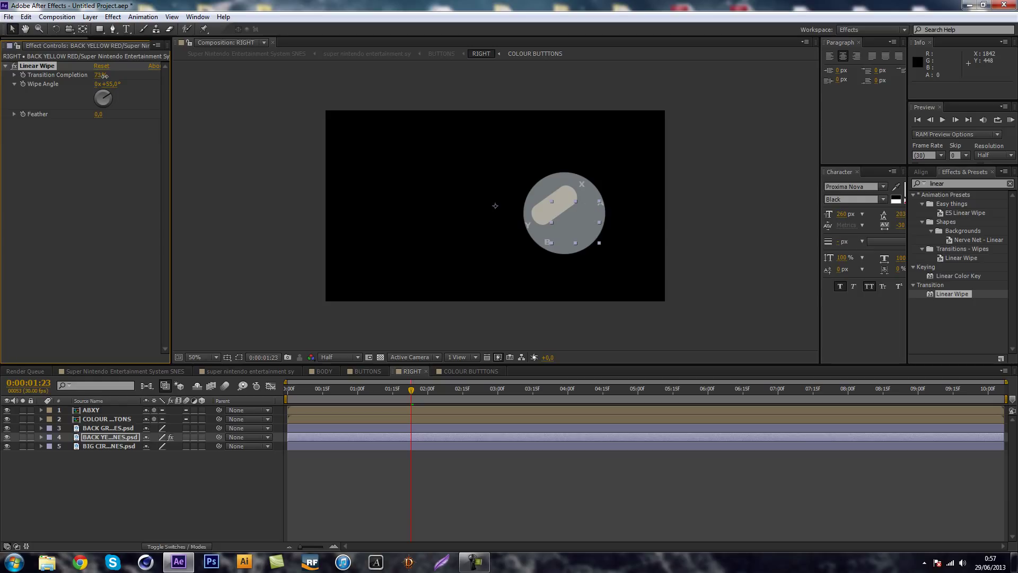
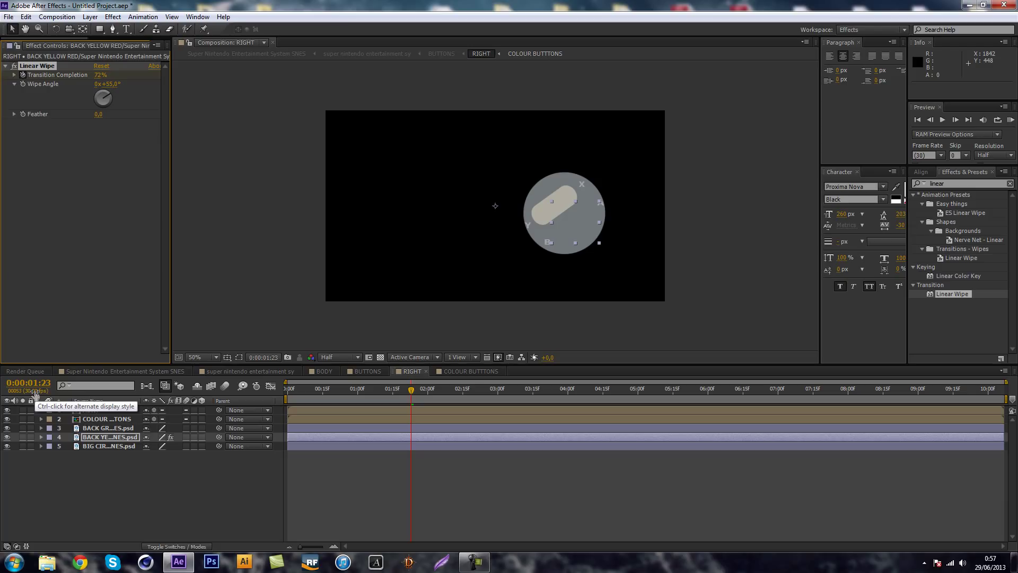
pyautogui.hotkey('shift', 'pagedown')
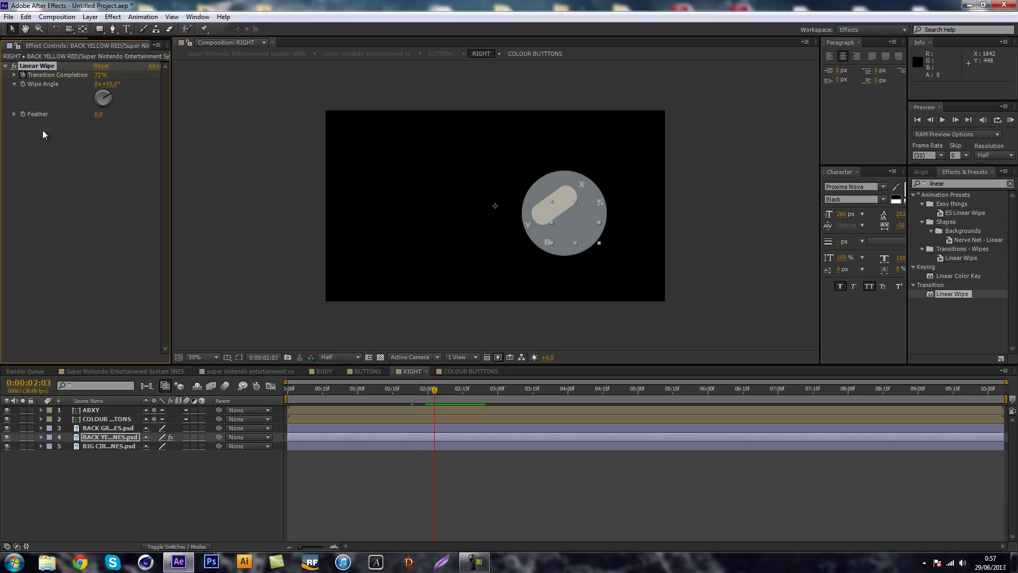
pyautogui.moveTo(97, 79); pyautogui.dragTo(90, 78)
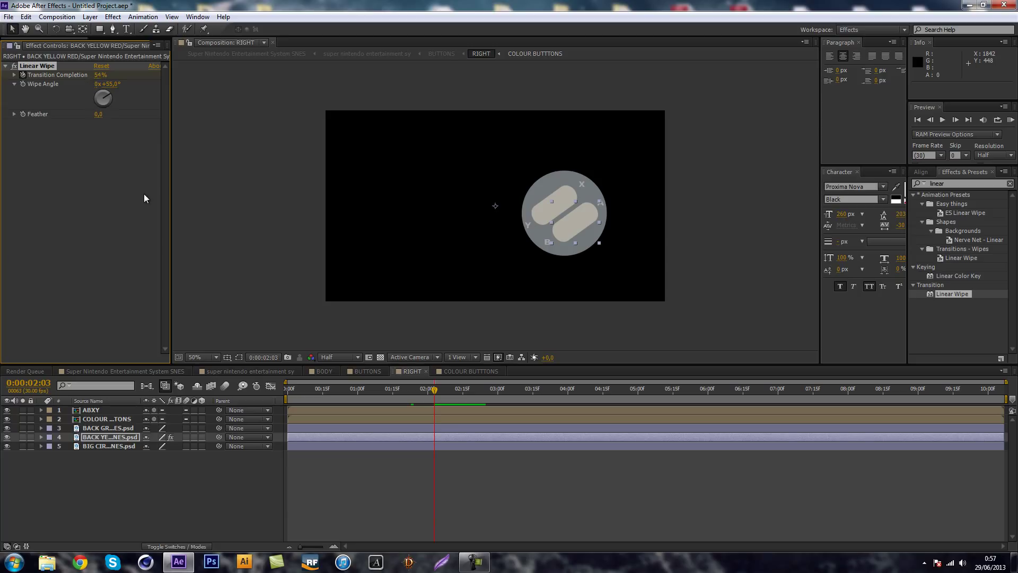
# - Reveal the BACK YELLOW RED layer's keyframes and apply Easy Ease to both Transition Completion keyframes
pyautogui.click(108, 437)
pyautogui.press('u')
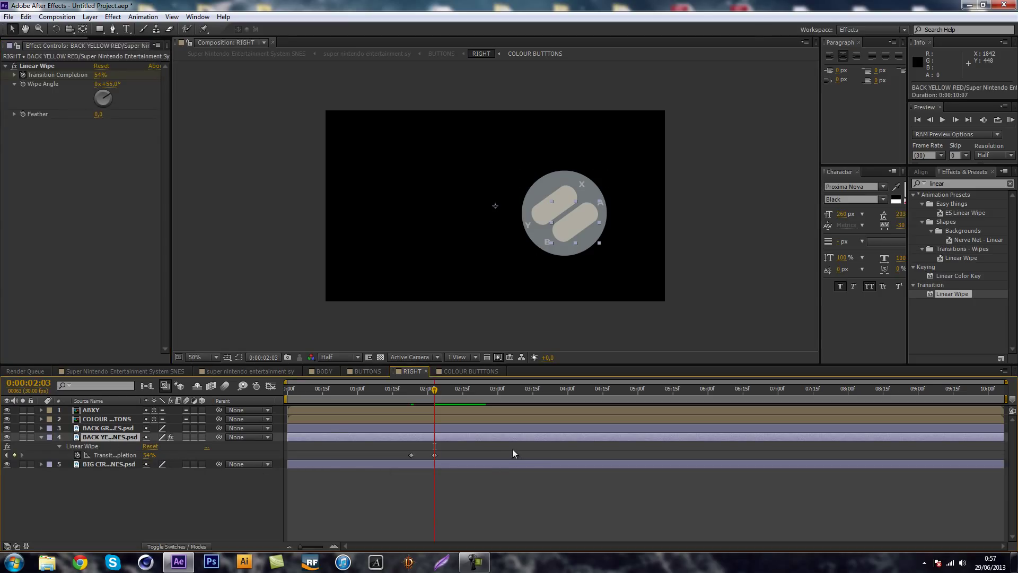
pyautogui.moveTo(512, 449); pyautogui.dragTo(362, 462)
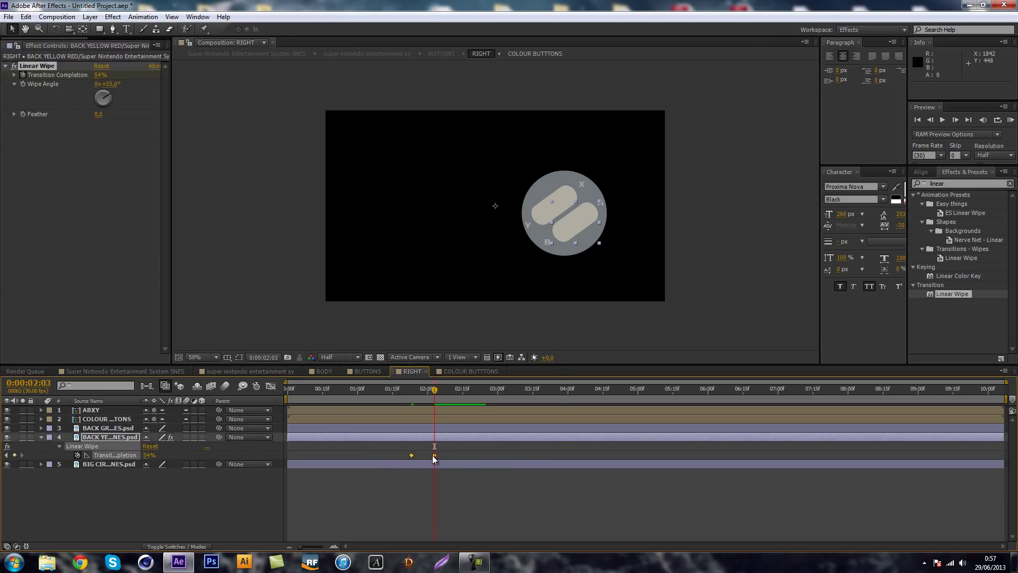
pyautogui.rightClick(434, 457)
pyautogui.moveTo(463, 448)
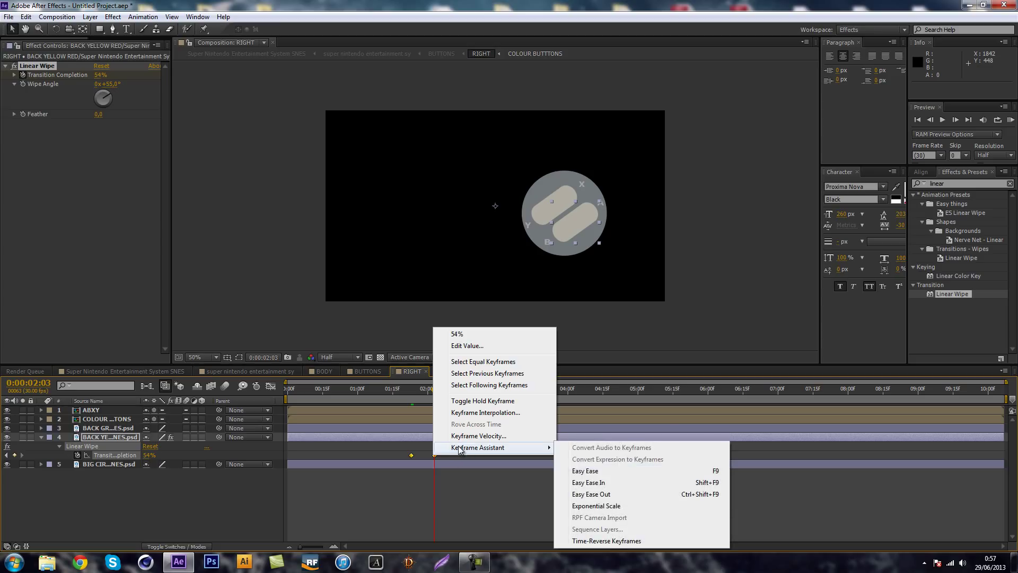
pyautogui.click(606, 471)
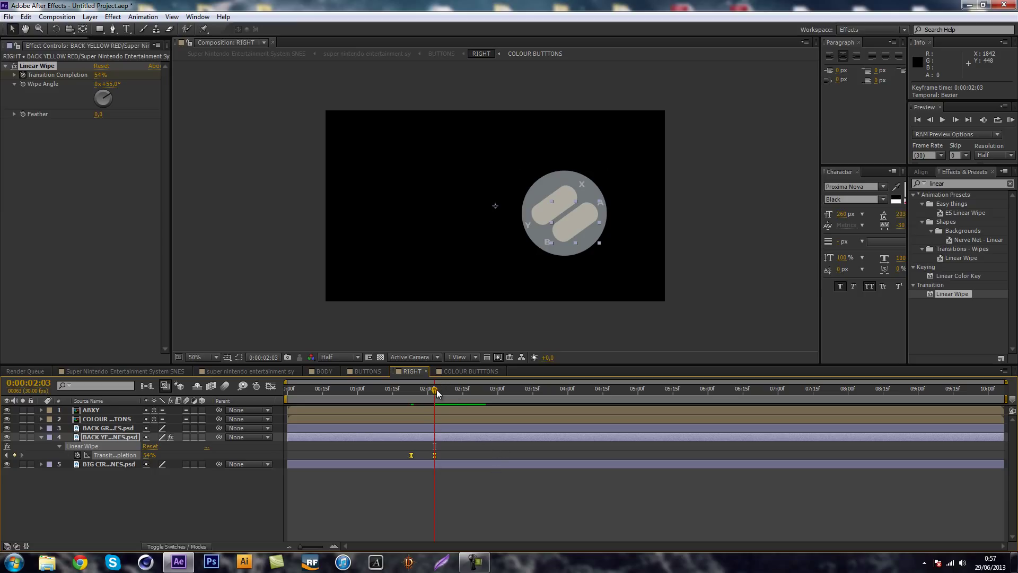
# - Return to 0:00:01:23 and apply the Linear Wipe effect to the BACK GREEN BLUE layer
pyautogui.moveTo(437, 390); pyautogui.dragTo(414, 409)
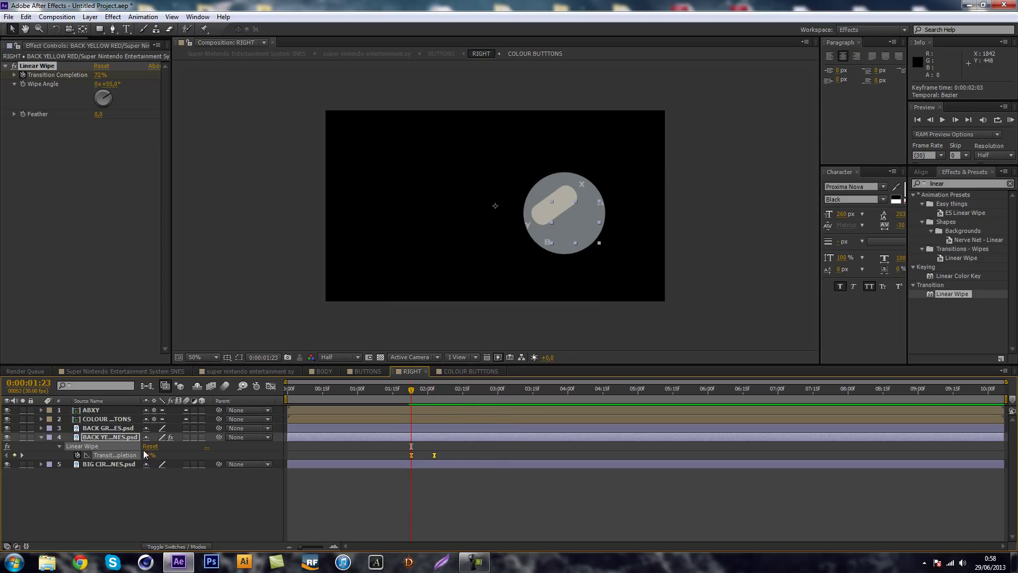
pyautogui.click(118, 428)
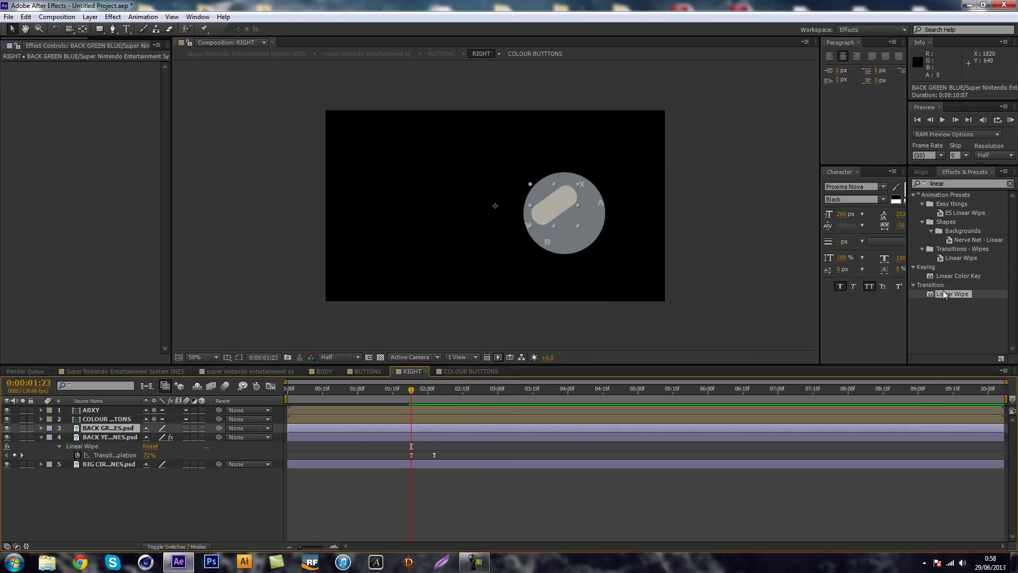
pyautogui.moveTo(947, 295); pyautogui.dragTo(101, 428)
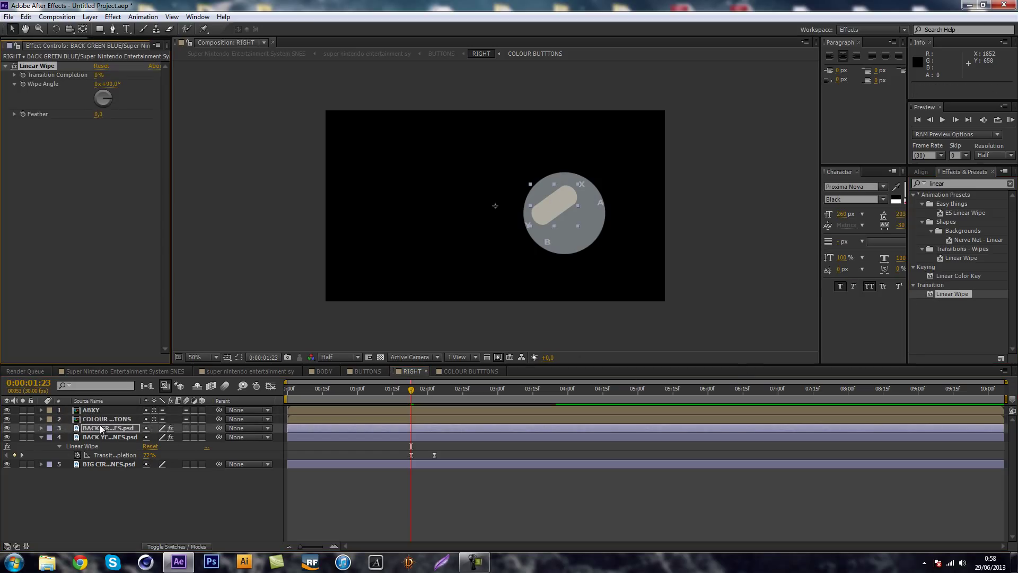
# - Set the BACK GREEN BLUE wipe angle to 55° and animate Transition Completion from 71% at 0:00:01:23 to 48% at 0:00:02:03
pyautogui.moveTo(119, 71); pyautogui.dragTo(129, 73)
pyautogui.click(109, 85)
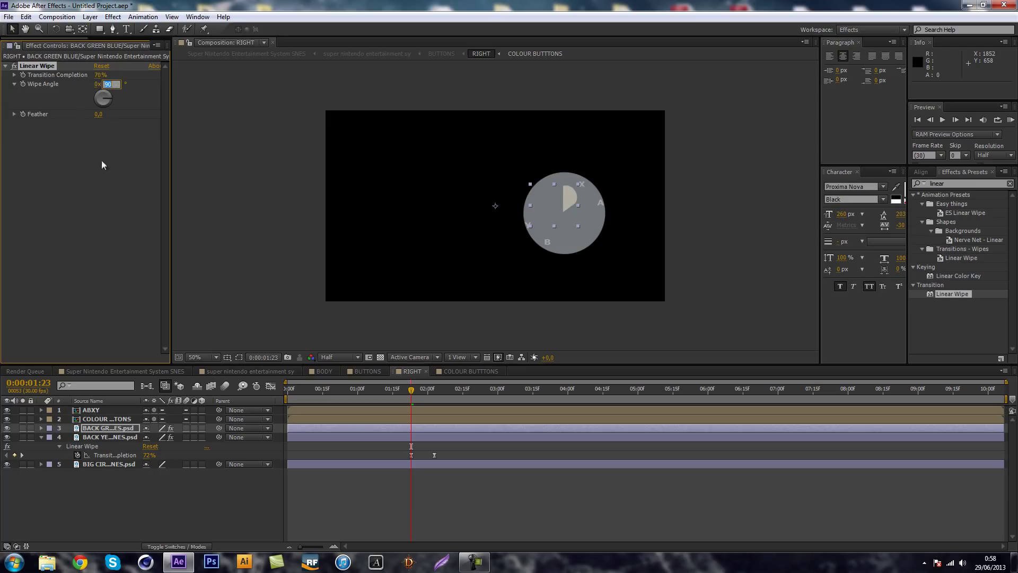
pyautogui.write('55')
pyautogui.press('Return')
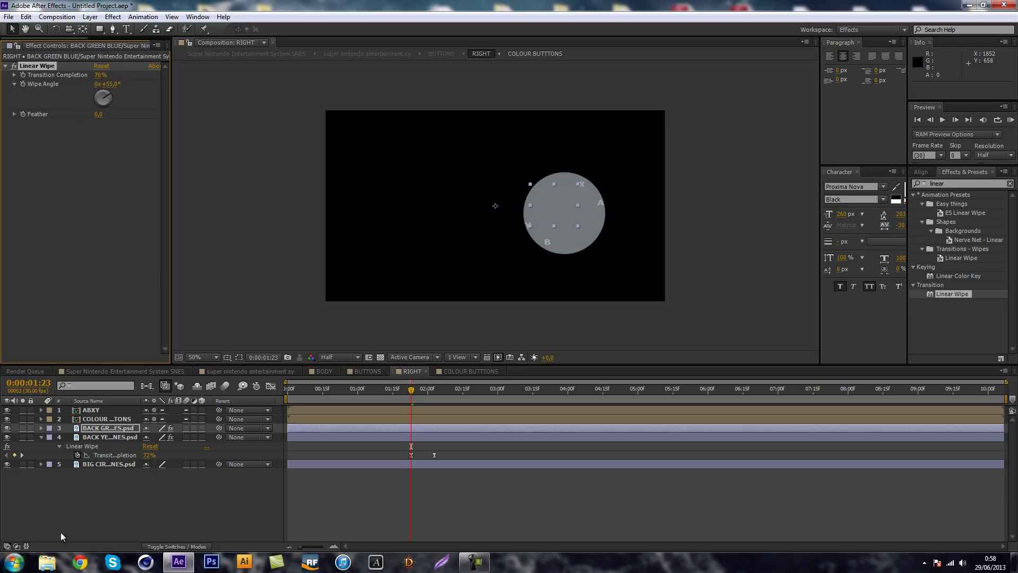
pyautogui.moveTo(99, 75); pyautogui.dragTo(100, 75)
pyautogui.press('space')
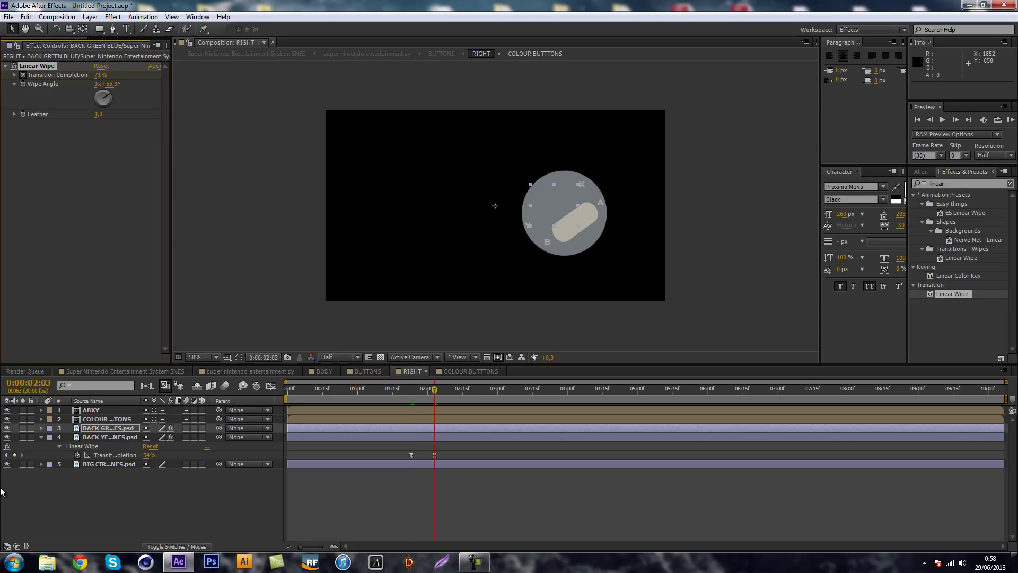
pyautogui.moveTo(95, 78); pyautogui.dragTo(90, 75)
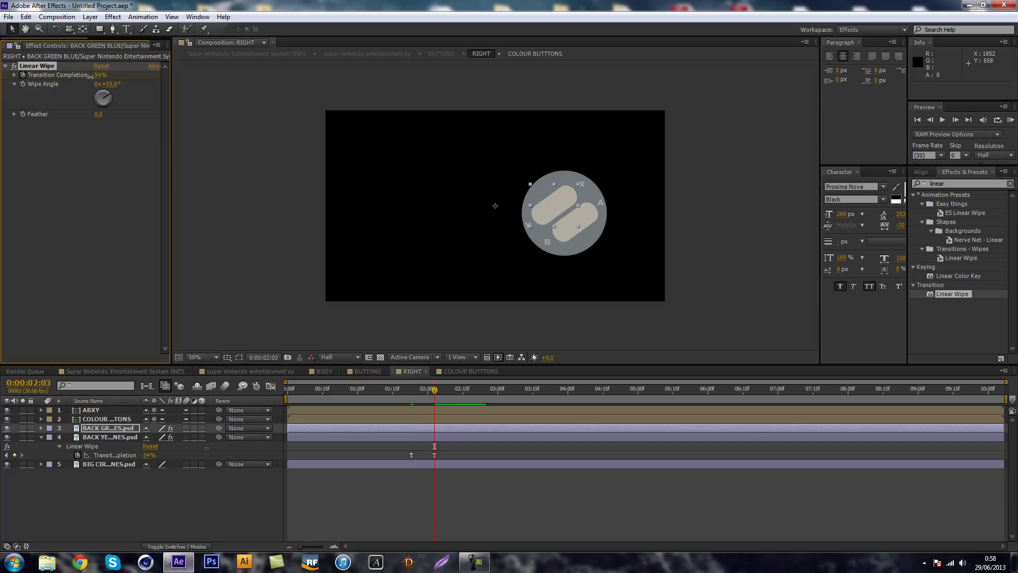
# - Collapse the BACK YELLOW RED properties and shift the BACK GREEN BLUE layer seven frames later on the timeline
pyautogui.click(42, 438)
pyautogui.moveTo(349, 427); pyautogui.dragTo(364, 428)
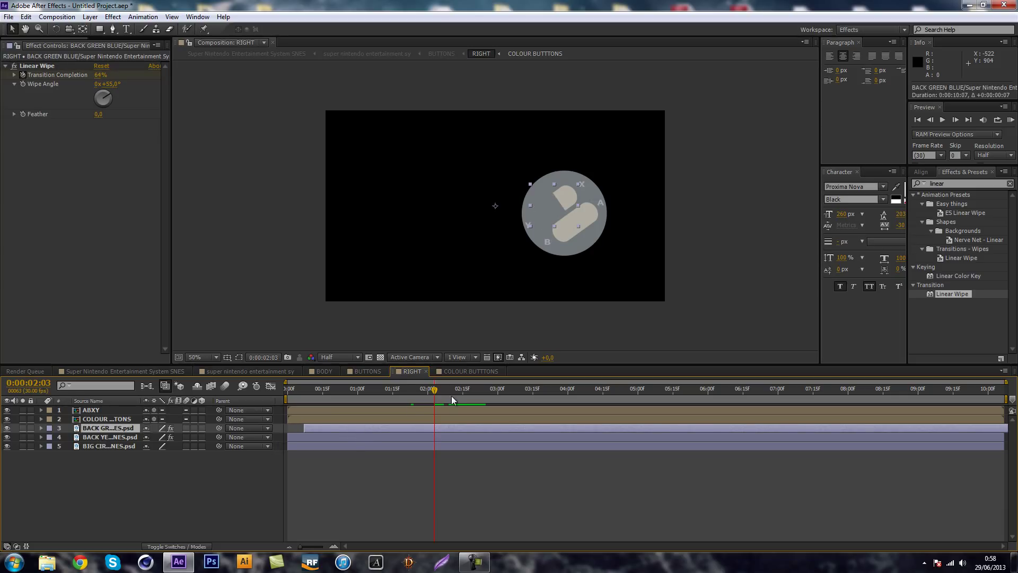
pyautogui.moveTo(435, 395); pyautogui.dragTo(497, 397)
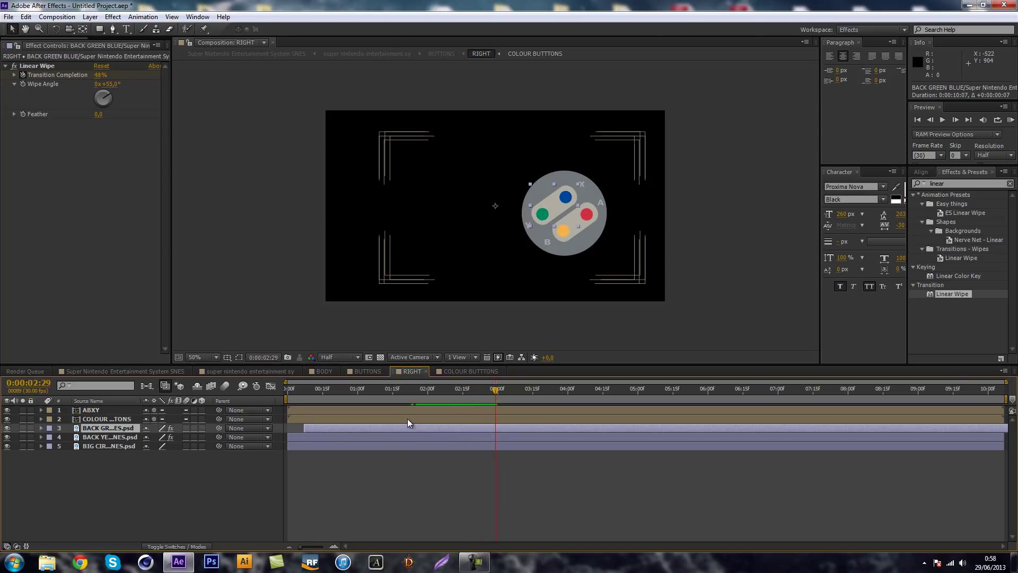
# - Shift the COLOUR BUTTTONS layer 15 frames earlier in total and scrub through the button animation
pyautogui.click(408, 419)
pyautogui.click(491, 391)
pyautogui.moveTo(492, 389); pyautogui.dragTo(436, 390)
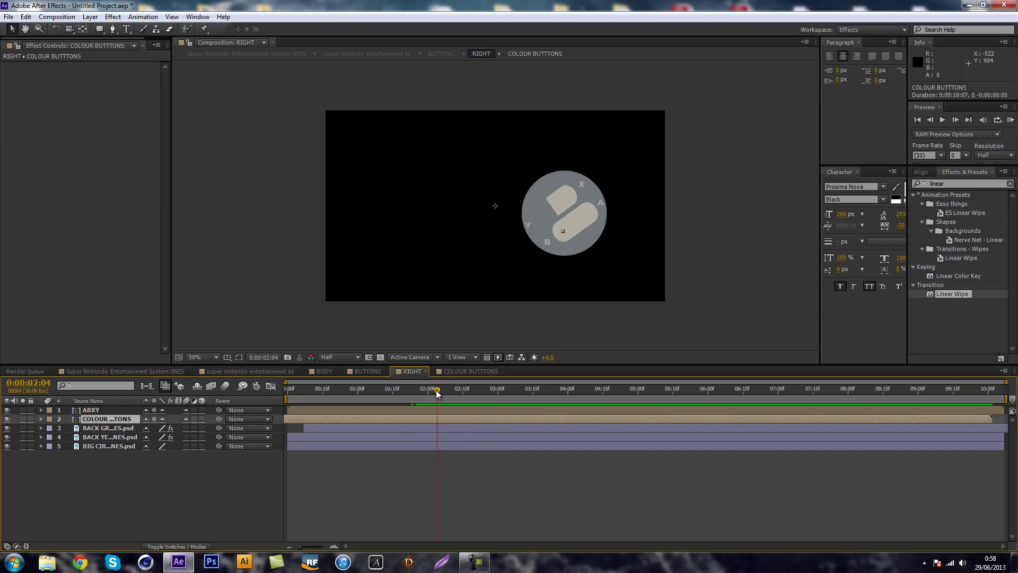
pyautogui.moveTo(381, 418); pyautogui.dragTo(359, 417)
pyautogui.moveTo(429, 393); pyautogui.dragTo(470, 391)
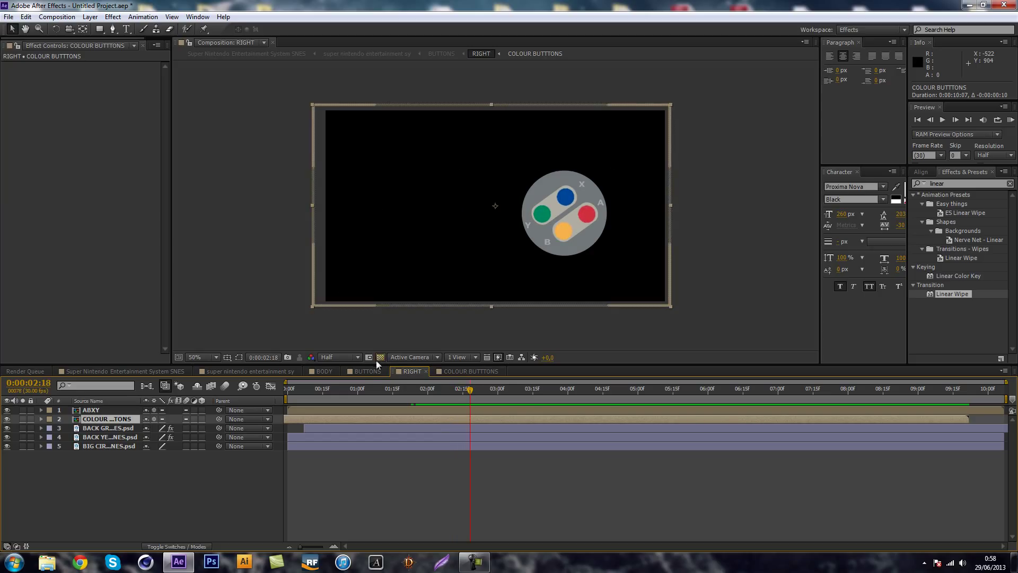
# - Collapse the Scale properties of the GREEN, BLUE, RED and YELLOW layers in the COLOUR BUTTTONS composition
pyautogui.click(462, 371)
pyautogui.click(40, 411)
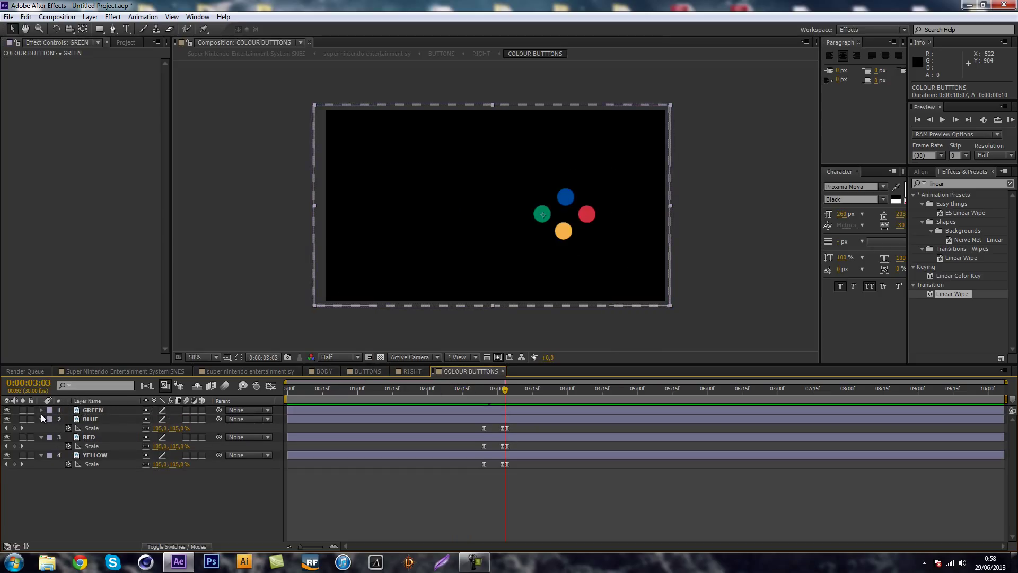
pyautogui.click(41, 419)
pyautogui.click(42, 428)
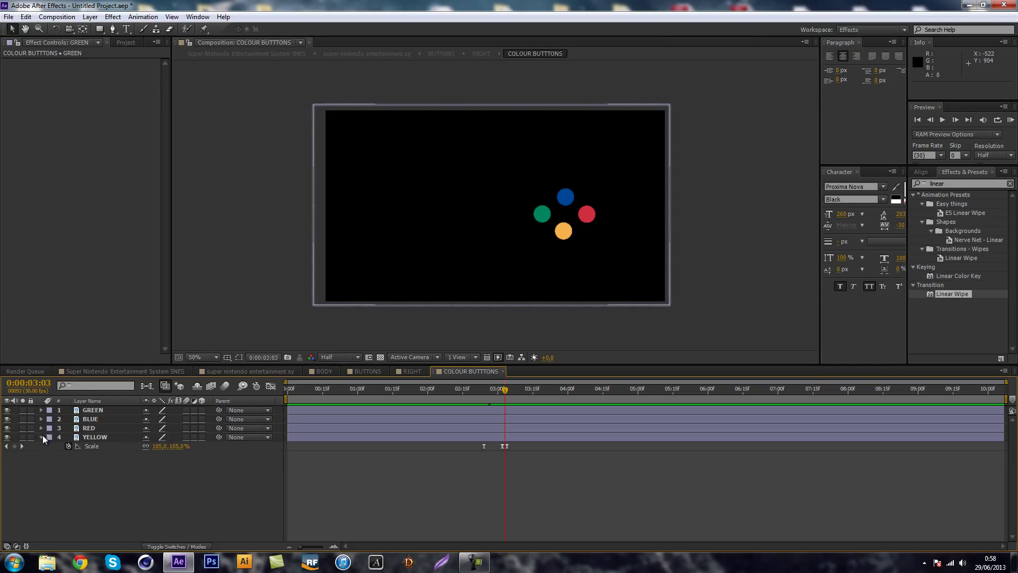
pyautogui.click(41, 437)
# - Stagger the start times of the colour button layers on the timeline and scrub through their animation
pyautogui.moveTo(289, 428)
pyautogui.mouseDown()
pyautogui.moveTo(309, 425)
pyautogui.moveTo(301, 416)
pyautogui.moveTo(313, 434)
pyautogui.moveTo(307, 411)
pyautogui.moveTo(318, 410)
pyautogui.moveTo(304, 437)
pyautogui.mouseUp()
pyautogui.click(311, 413)
pyautogui.moveTo(482, 396); pyautogui.dragTo(511, 390)
# - Scrub the super nintendo entertainment sy composition back to 0:00:00:03 and toggle the LOGO layer's visibility off and on
pyautogui.click(268, 370)
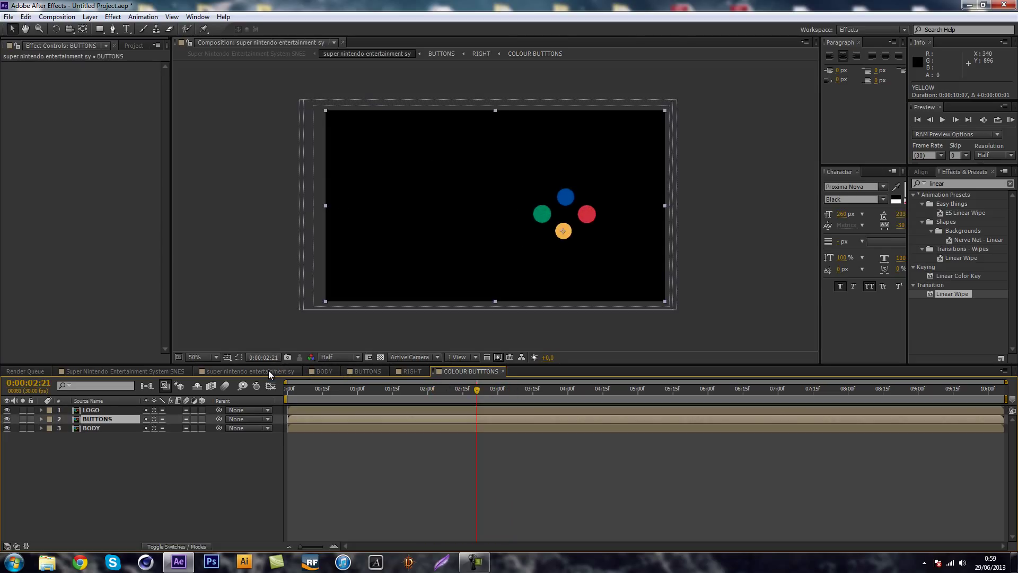
pyautogui.click(463, 393)
pyautogui.moveTo(457, 397); pyautogui.dragTo(303, 389)
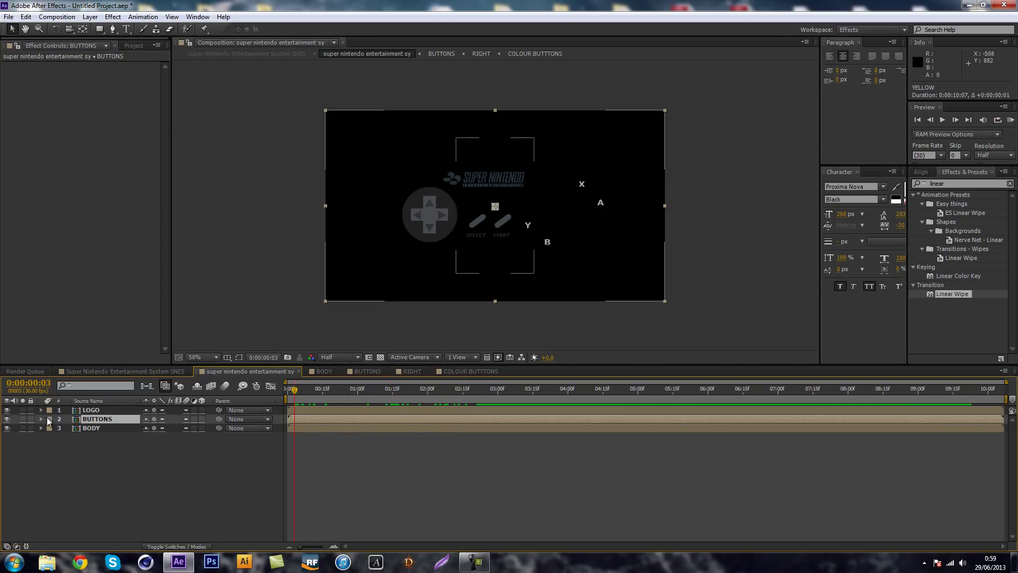
pyautogui.click(7, 411)
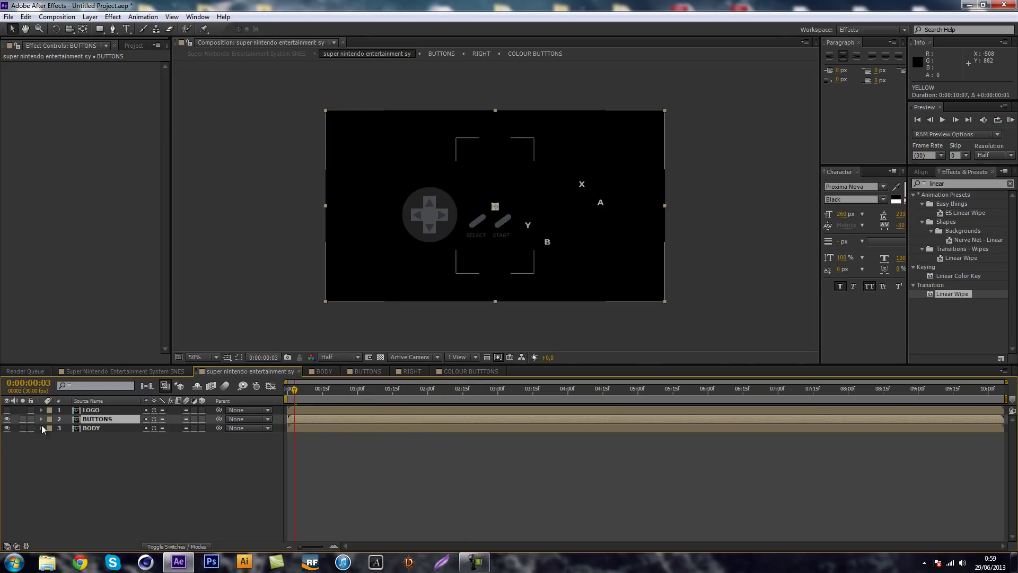
pyautogui.click(7, 411)
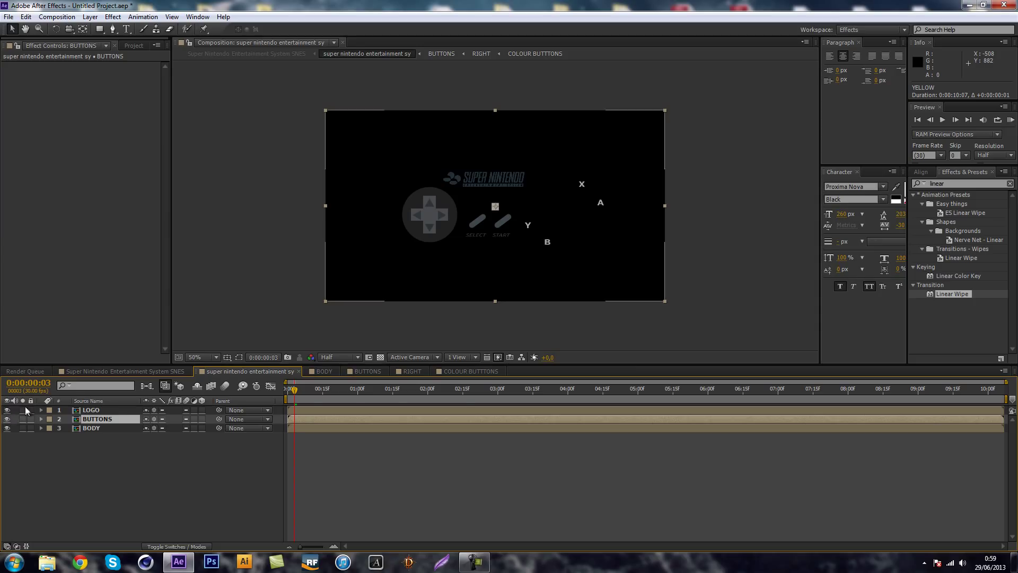
# - Examine the layers in the nested BUTTONS, RIGHT and COLOUR BUTTTONS compositions, finishing in BUTTONS
pyautogui.click(339, 372)
pyautogui.click(368, 371)
pyautogui.click(409, 371)
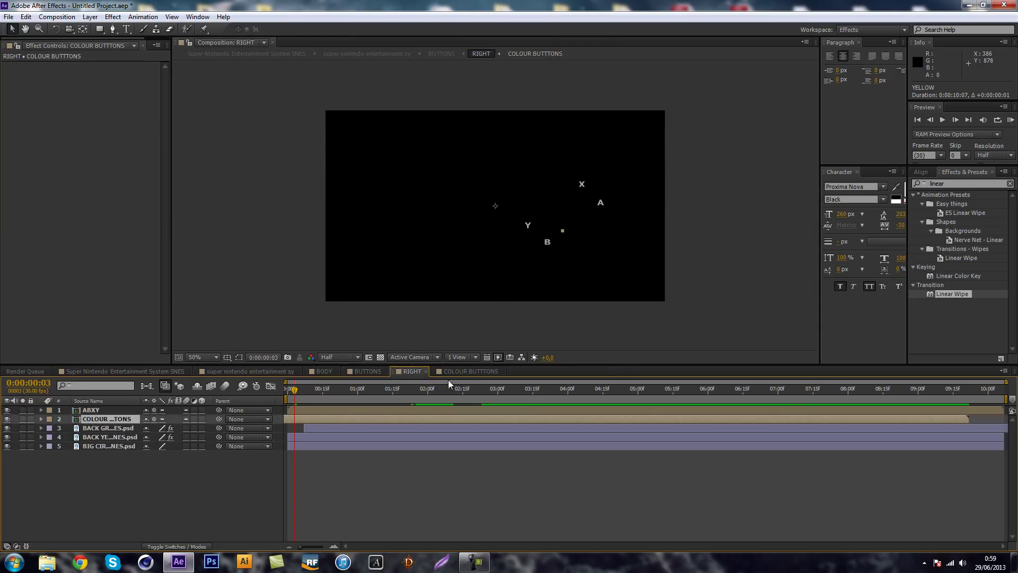
pyautogui.click(457, 372)
pyautogui.click(403, 371)
pyautogui.click(367, 371)
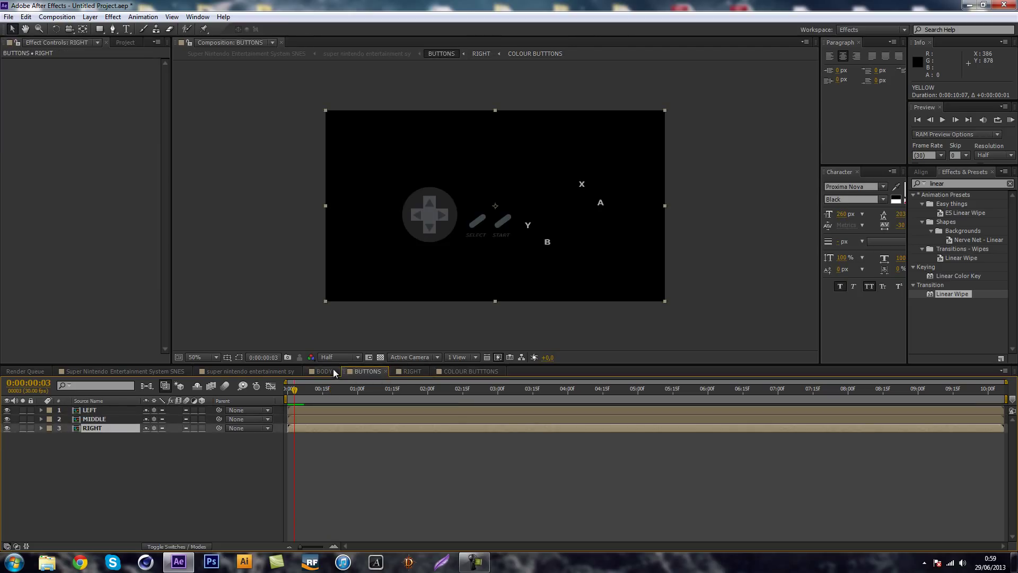
# - Scrub the BUTTONS composition to 0:00:02:24 and open the ABXY composition nested in RIGHT
pyautogui.click(345, 398)
pyautogui.moveTo(346, 396); pyautogui.dragTo(483, 391)
pyautogui.click(398, 372)
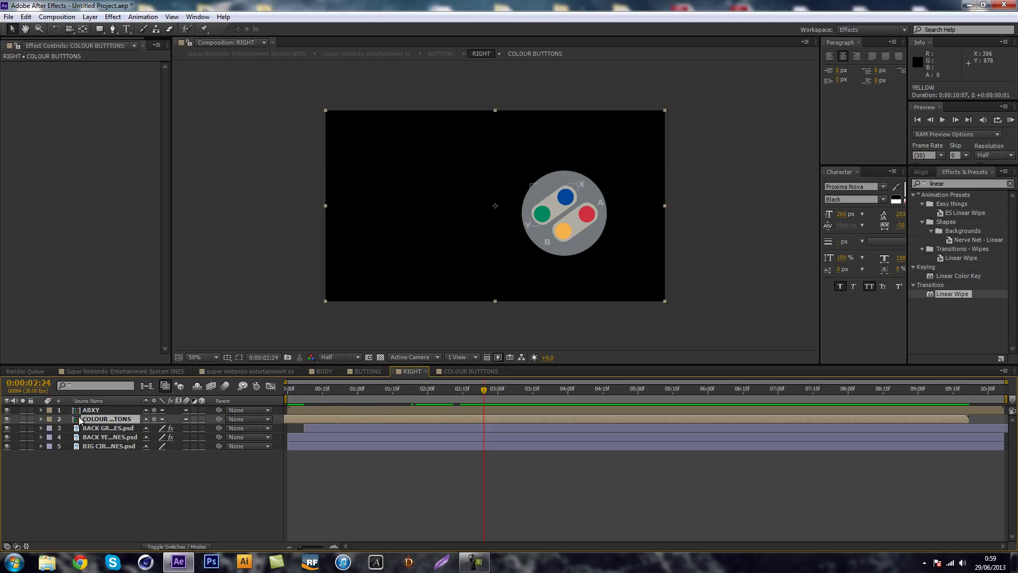
pyautogui.doubleClick(95, 410)
# - Paste the copied Scale keyframes onto the Y, X, A and B layers at 0:00:02:24
pyautogui.click(91, 410)
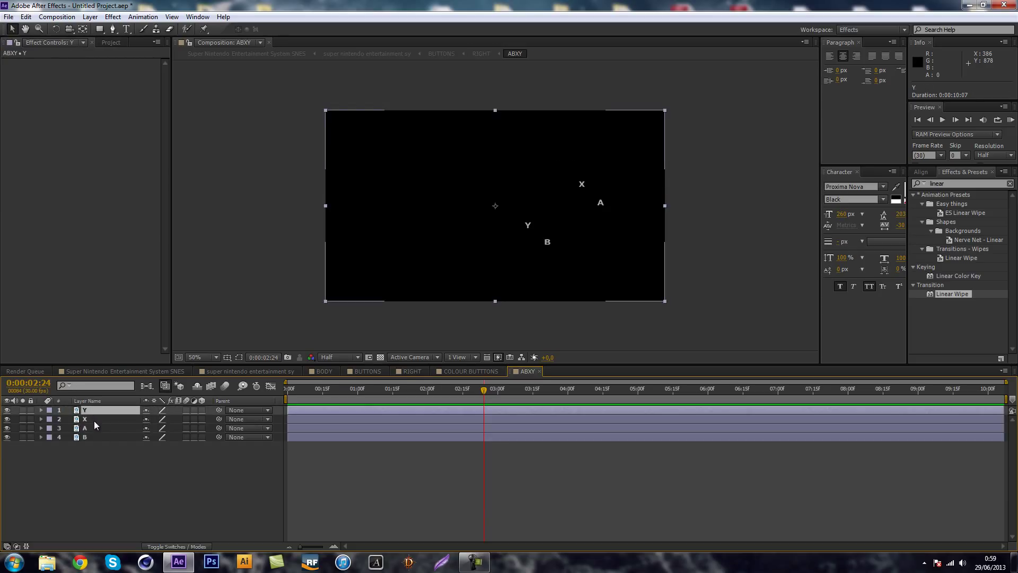
pyautogui.hotkey('ctrl', 'v')
pyautogui.click(99, 431)
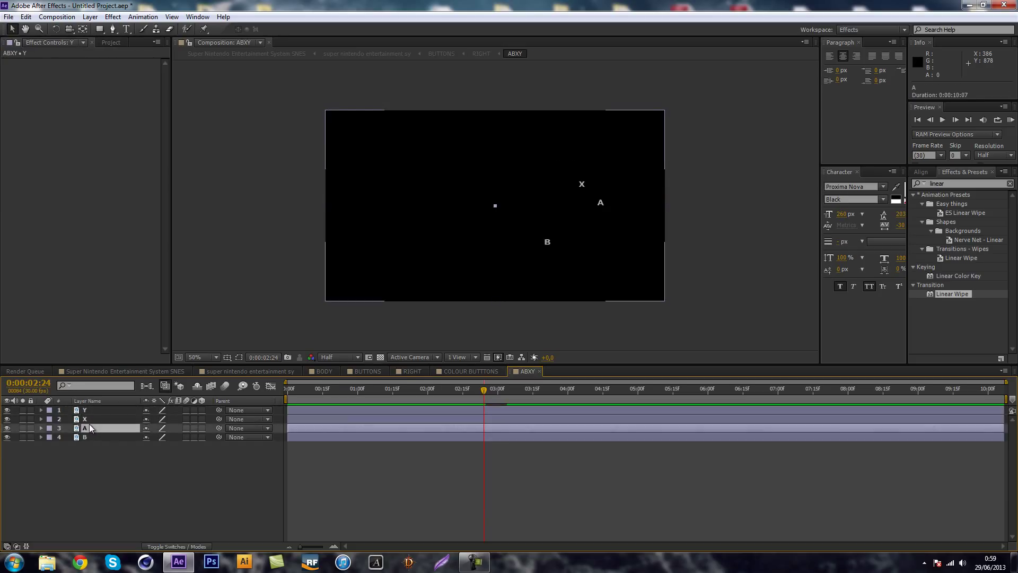
pyautogui.click(88, 422)
pyautogui.hotkey('ctrl', 'v')
pyautogui.click(97, 428)
pyautogui.hotkey('ctrl', 'v')
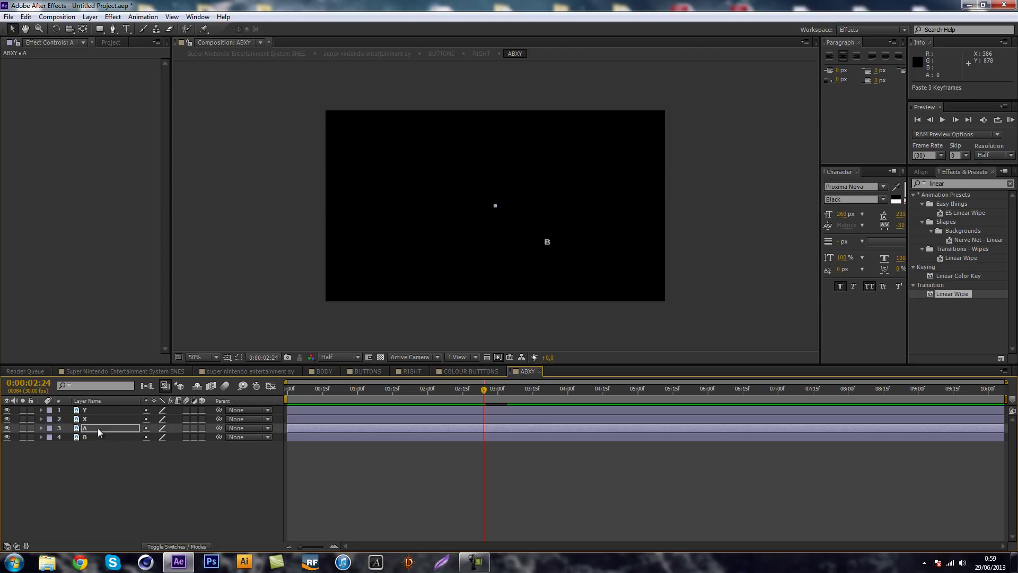
pyautogui.click(104, 436)
pyautogui.hotkey('ctrl', 'v')
# - At 0:00:03:21, move the anchor points of the Y, X, A and B layers onto the centres of their letters
pyautogui.moveTo(479, 392); pyautogui.dragTo(529, 392)
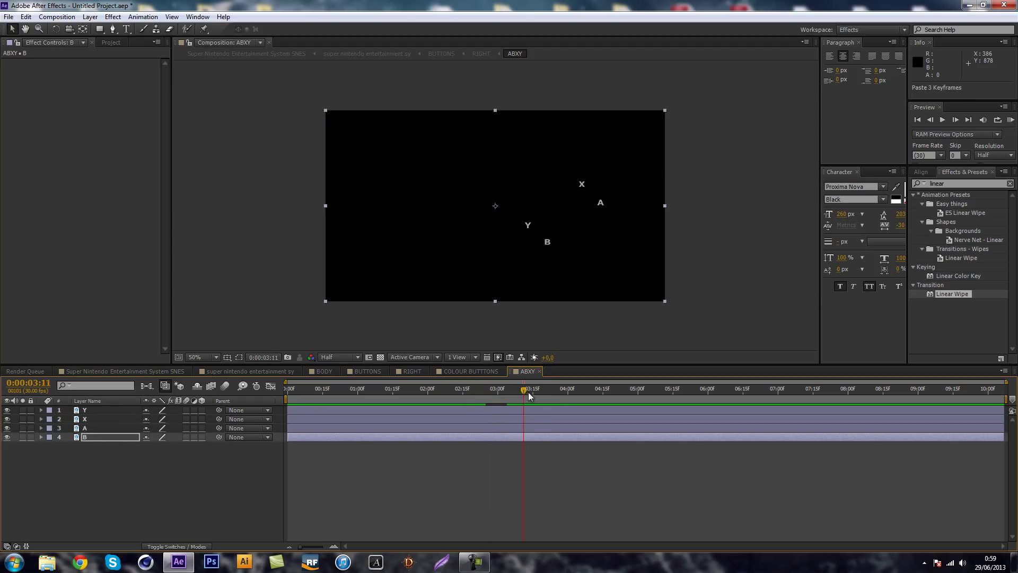
pyautogui.click(100, 412)
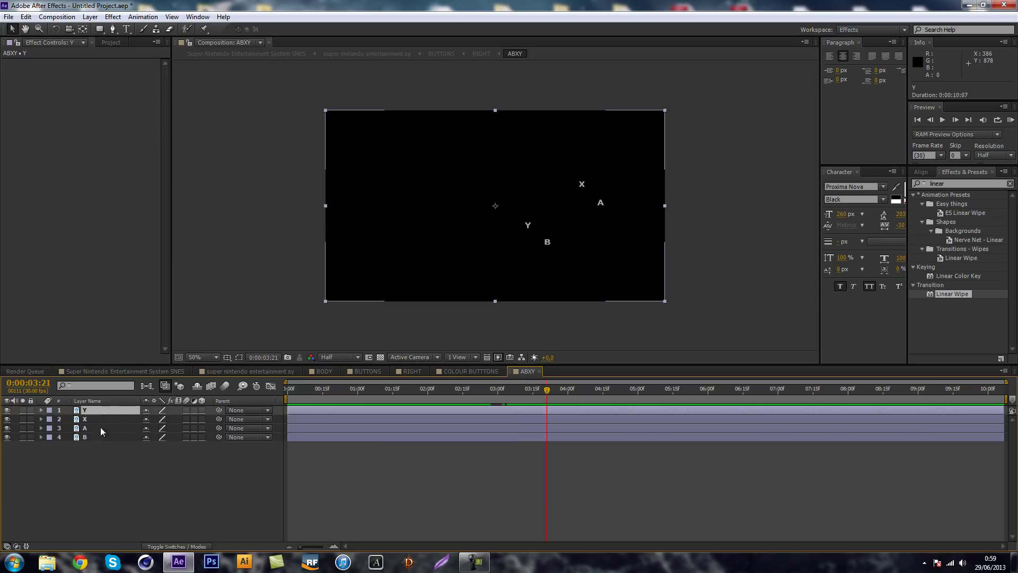
pyautogui.click(84, 29)
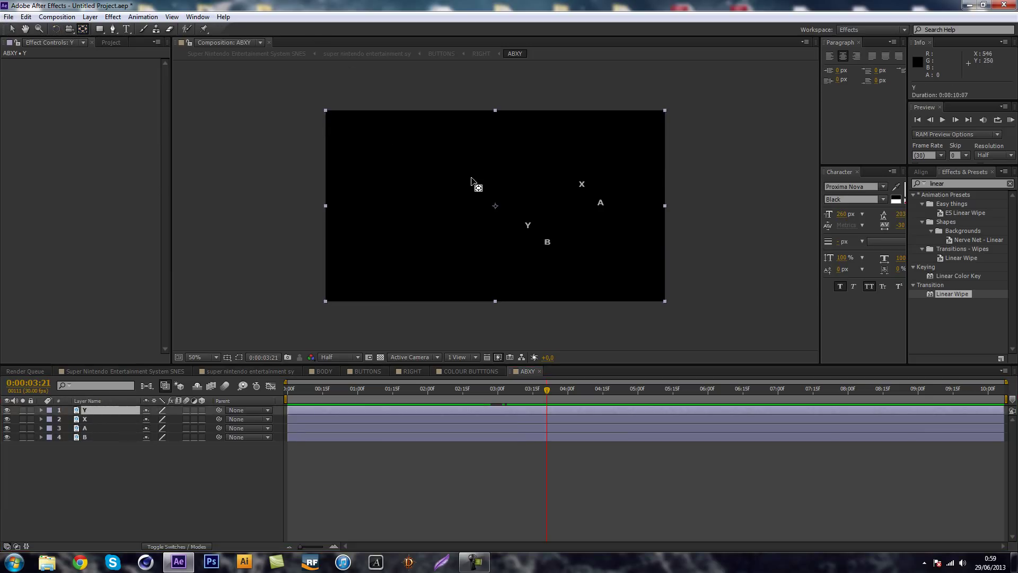
pyautogui.moveTo(496, 206); pyautogui.dragTo(527, 225)
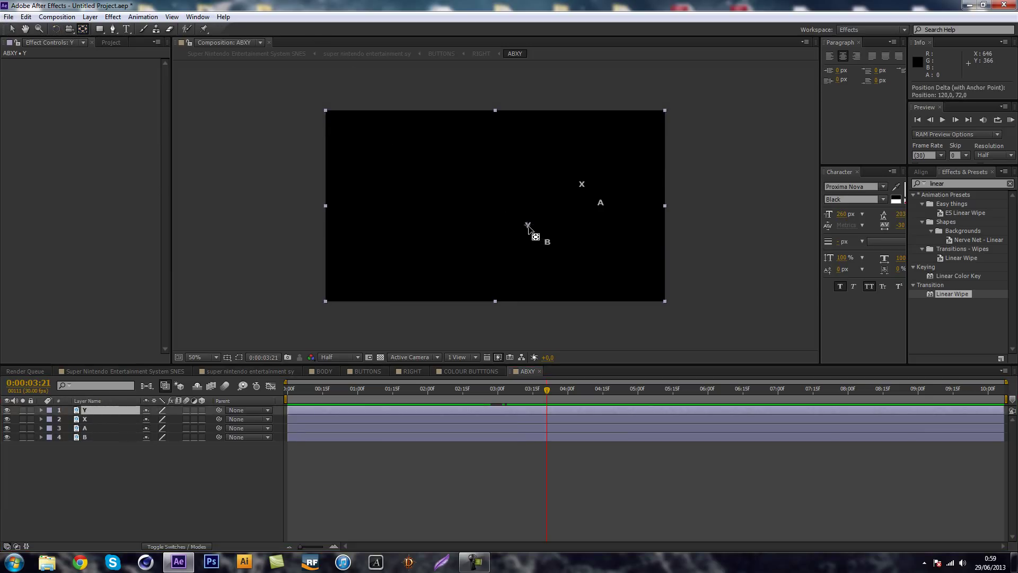
pyautogui.click(109, 419)
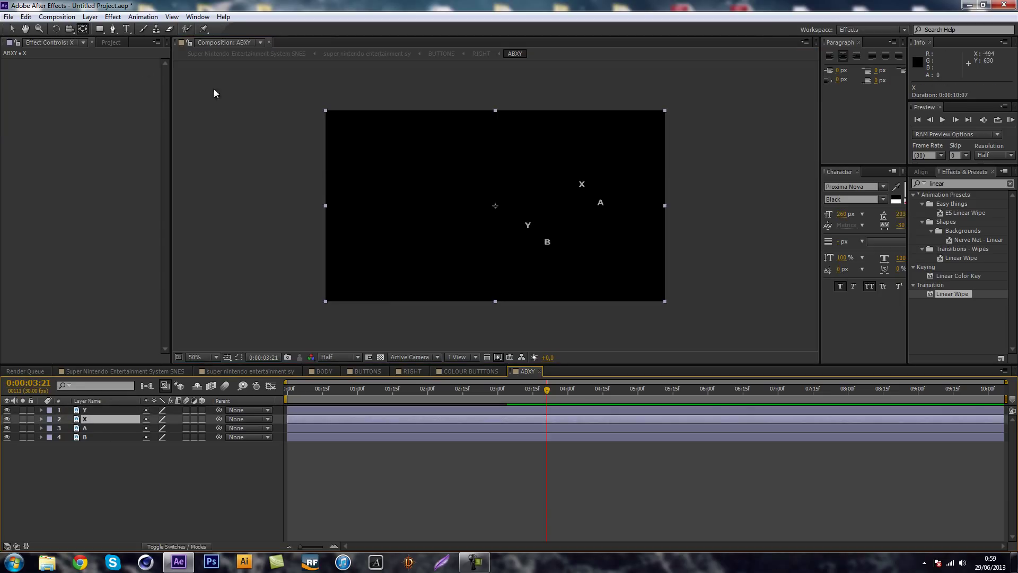
pyautogui.moveTo(495, 205); pyautogui.dragTo(582, 184)
pyautogui.click(91, 428)
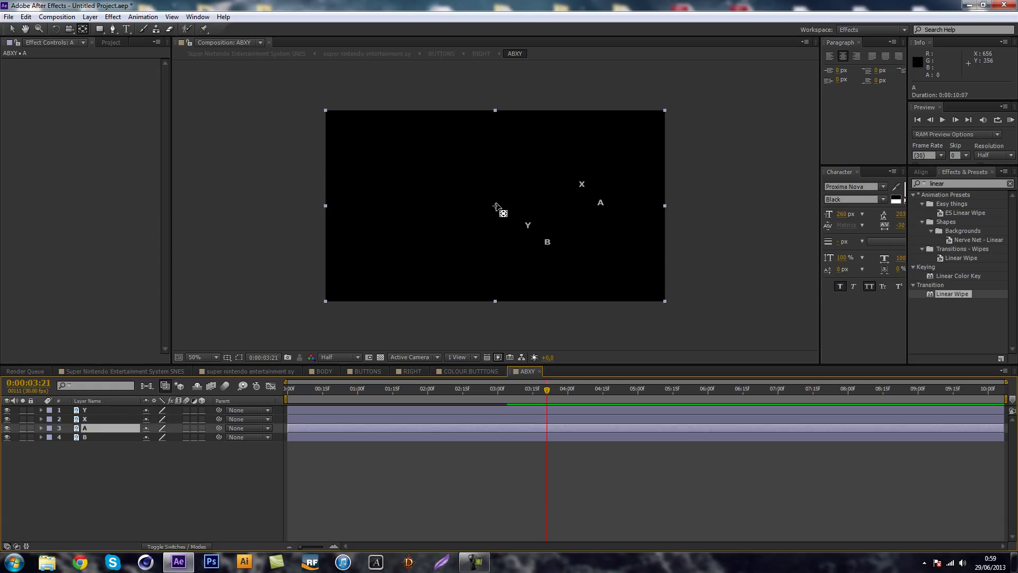
pyautogui.moveTo(495, 206); pyautogui.dragTo(601, 203)
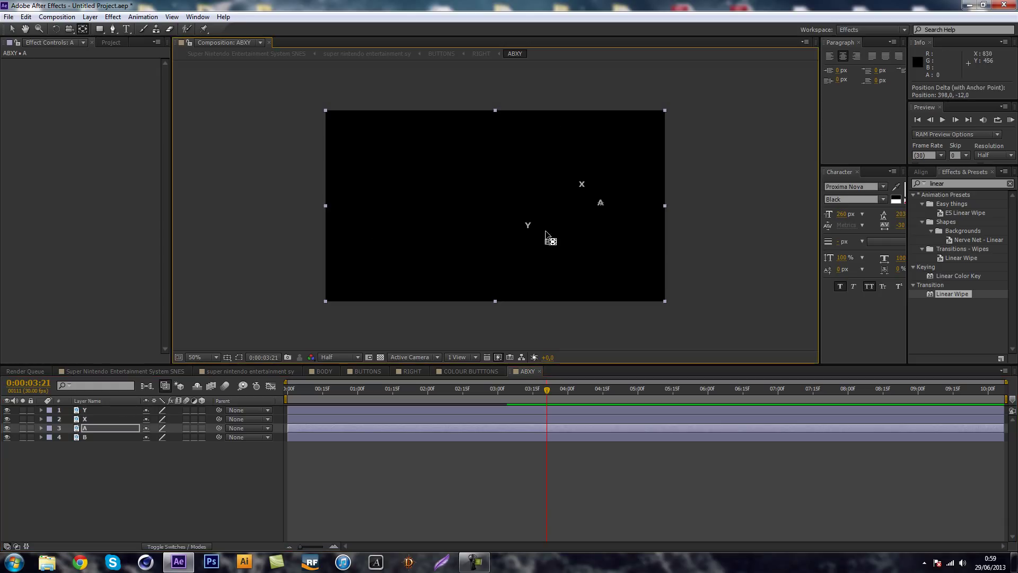
pyautogui.click(106, 437)
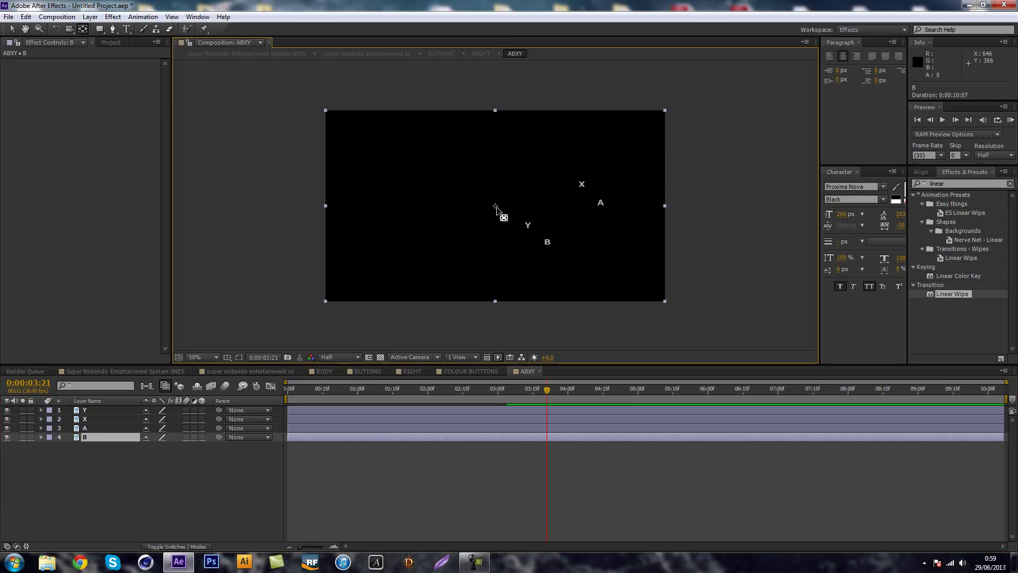
pyautogui.moveTo(495, 206); pyautogui.dragTo(548, 244)
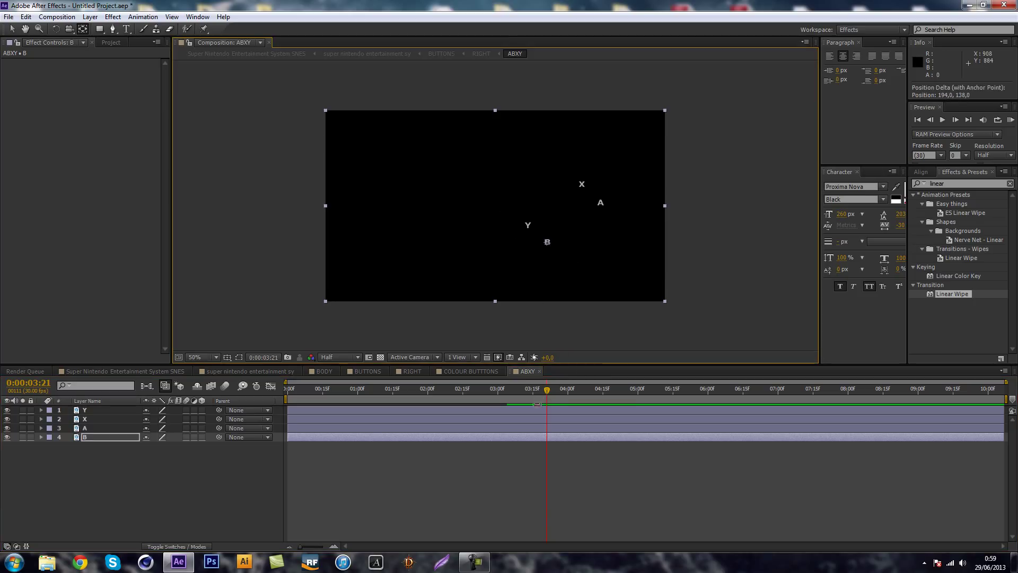
# - Stagger the start times of the Y, X and A layers on the ABXY timeline, leaving B at the start
pyautogui.moveTo(550, 398); pyautogui.dragTo(513, 392)
pyautogui.click(228, 482)
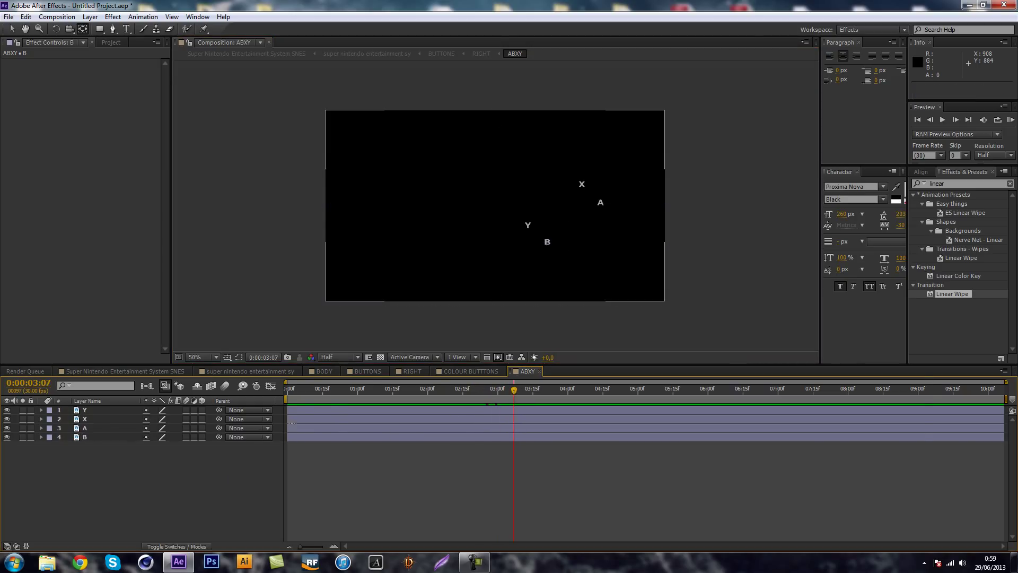
pyautogui.press('v')
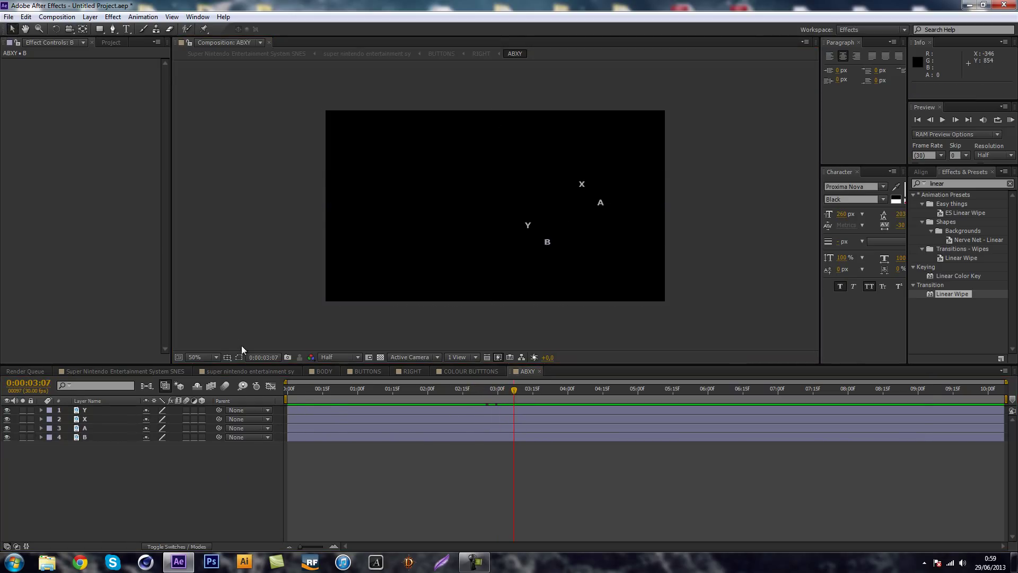
pyautogui.moveTo(298, 411)
pyautogui.mouseDown()
pyautogui.moveTo(310, 431)
pyautogui.moveTo(302, 429)
pyautogui.mouseUp()
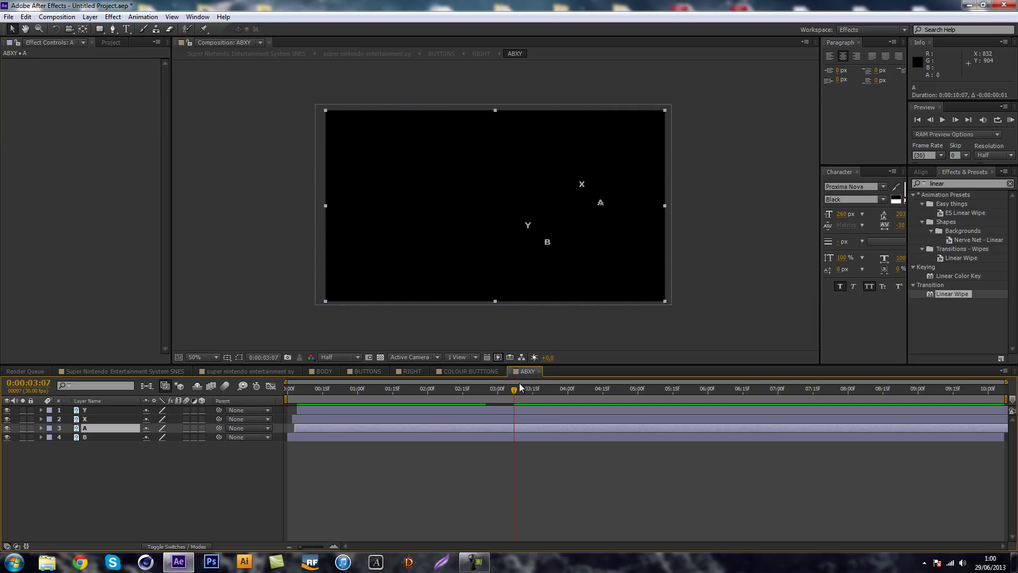
pyautogui.moveTo(520, 383)
pyautogui.mouseDown()
pyautogui.moveTo(429, 383)
pyautogui.moveTo(513, 390)
pyautogui.mouseUp()
# - Scrub the RIGHT composition and play a RAM preview of its button and letter animation
pyautogui.click(412, 371)
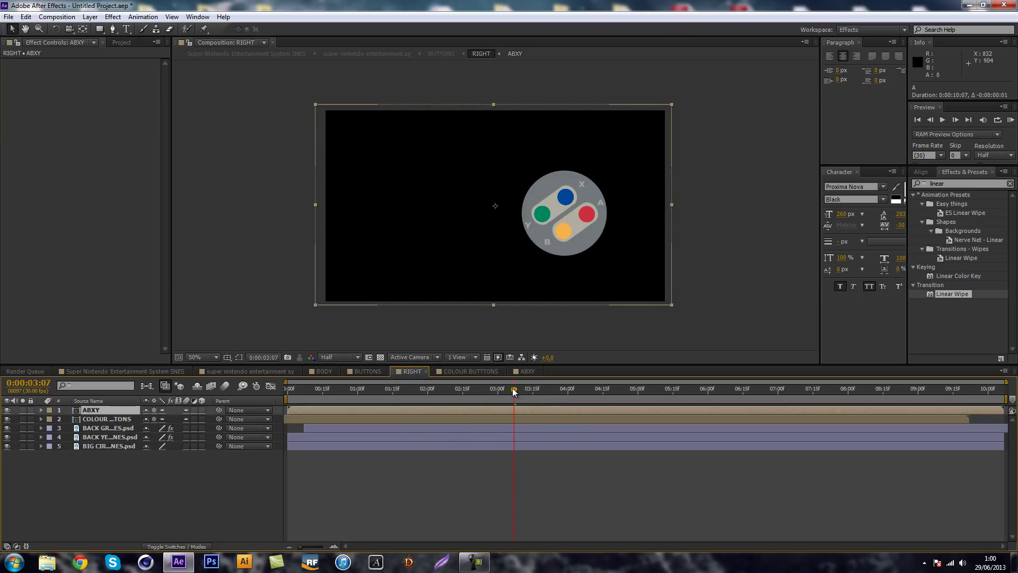
pyautogui.moveTo(512, 388)
pyautogui.mouseDown()
pyautogui.moveTo(473, 396)
pyautogui.moveTo(520, 404)
pyautogui.mouseUp()
pyautogui.click(1011, 119)
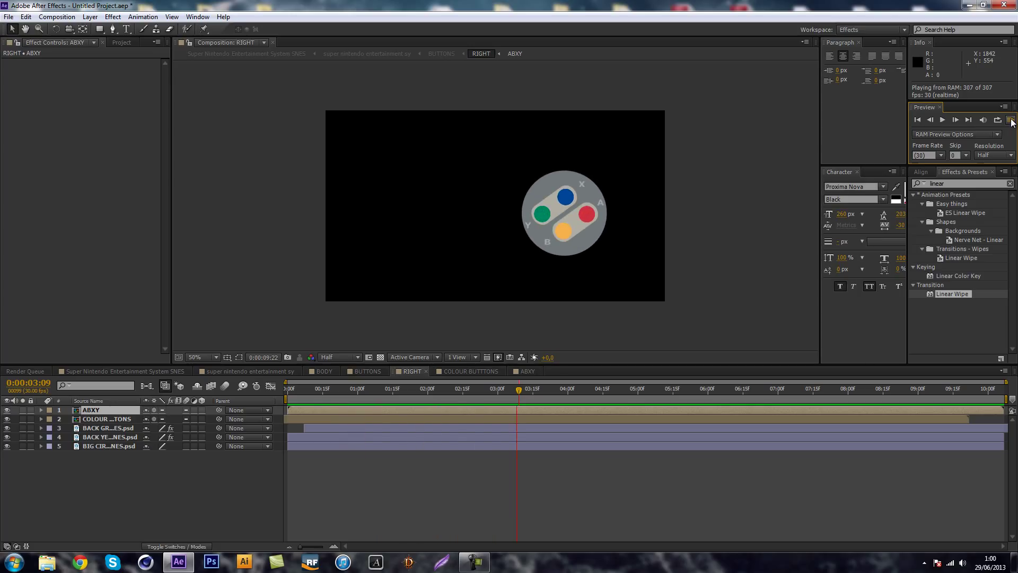
pyautogui.click(518, 389)
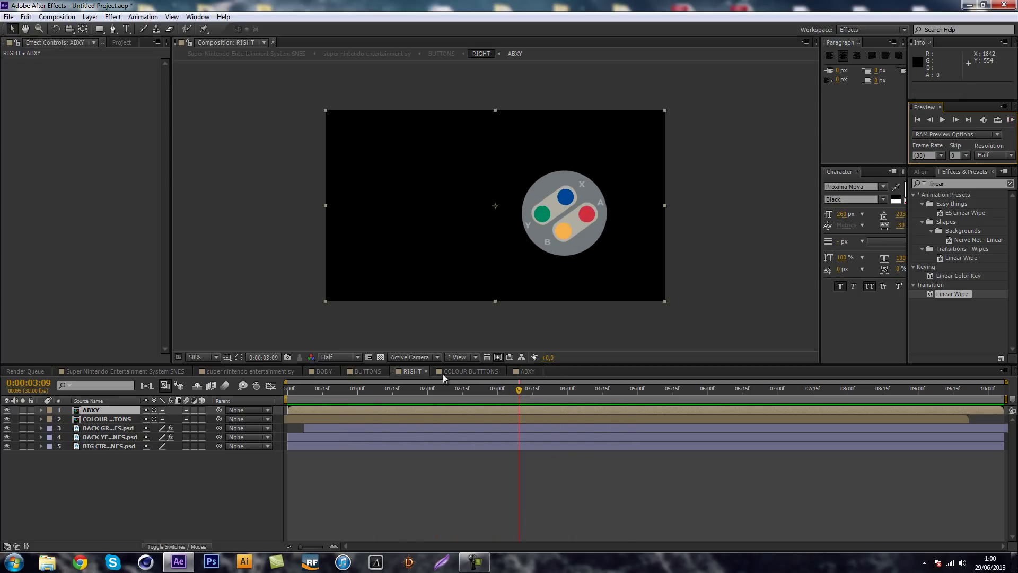
# - Close the RIGHT, COLOUR BUTTTONS and ABXY timelines to return to the BUTTONS composition
pyautogui.click(427, 371)
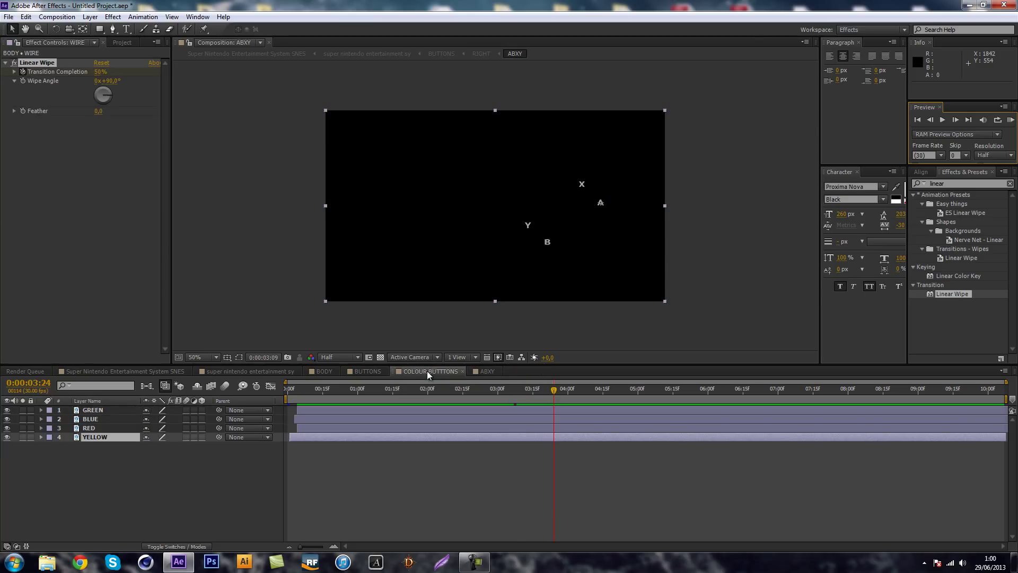
pyautogui.click(463, 371)
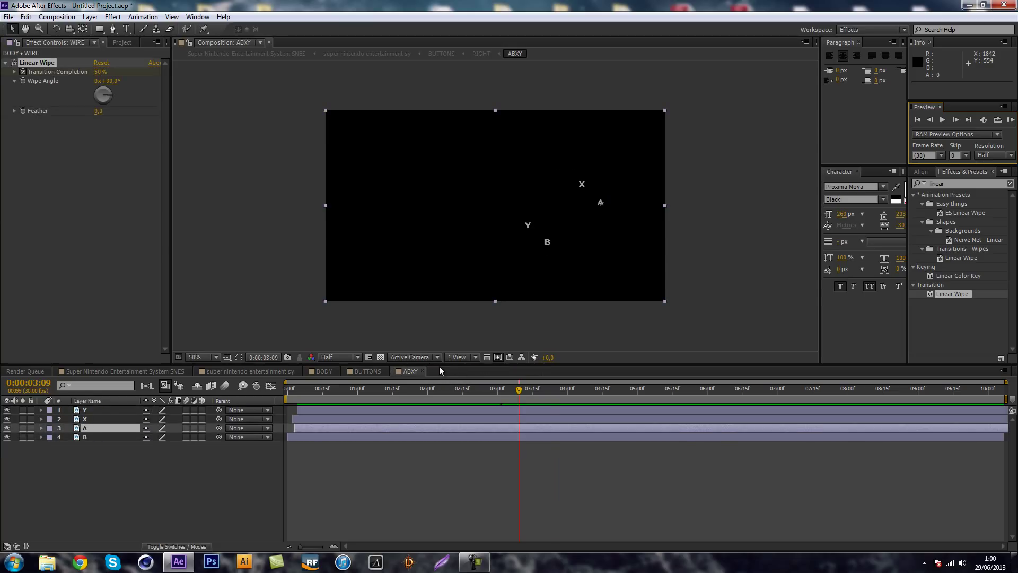
pyautogui.click(424, 371)
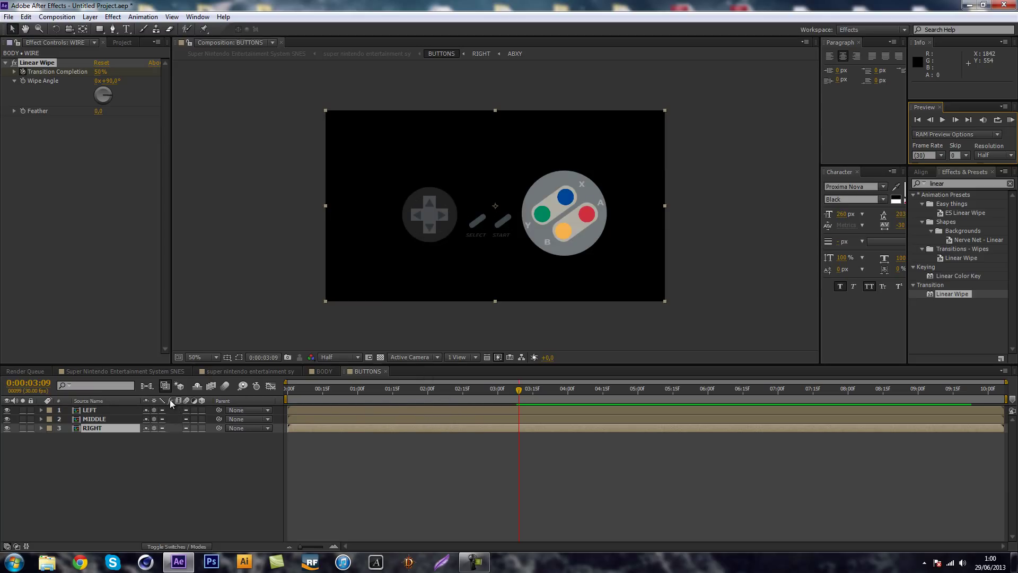
# - Scrub the BUTTONS composition to 0:00:02:20 and open the nested MIDDLE composition
pyautogui.moveTo(519, 391); pyautogui.dragTo(473, 392)
pyautogui.click(474, 428)
pyautogui.doubleClick(114, 421)
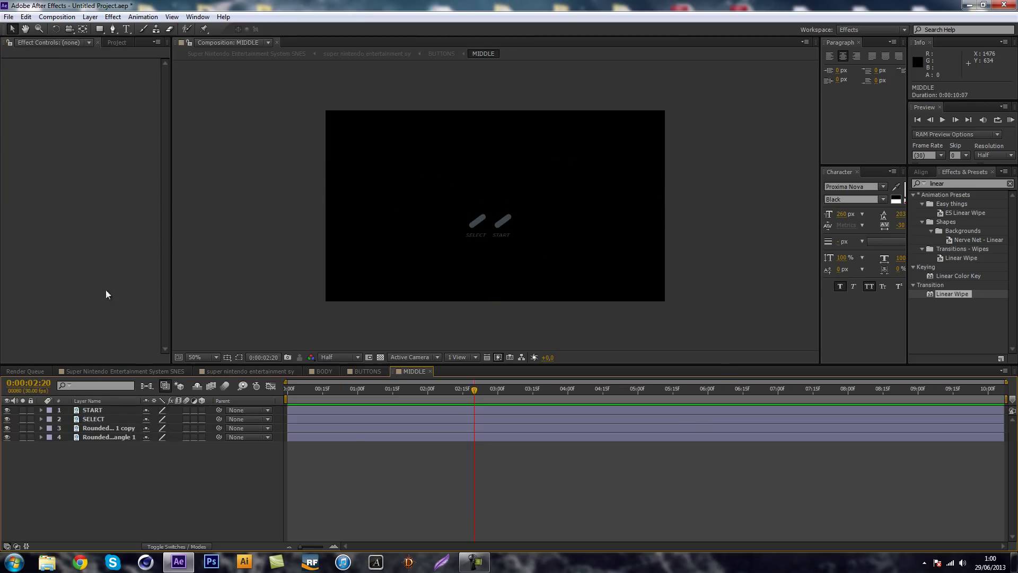
# - With no layer selected, draw a rectangle shape about 86 by 36 px covering the START label
pyautogui.click(107, 412)
pyautogui.click(116, 419)
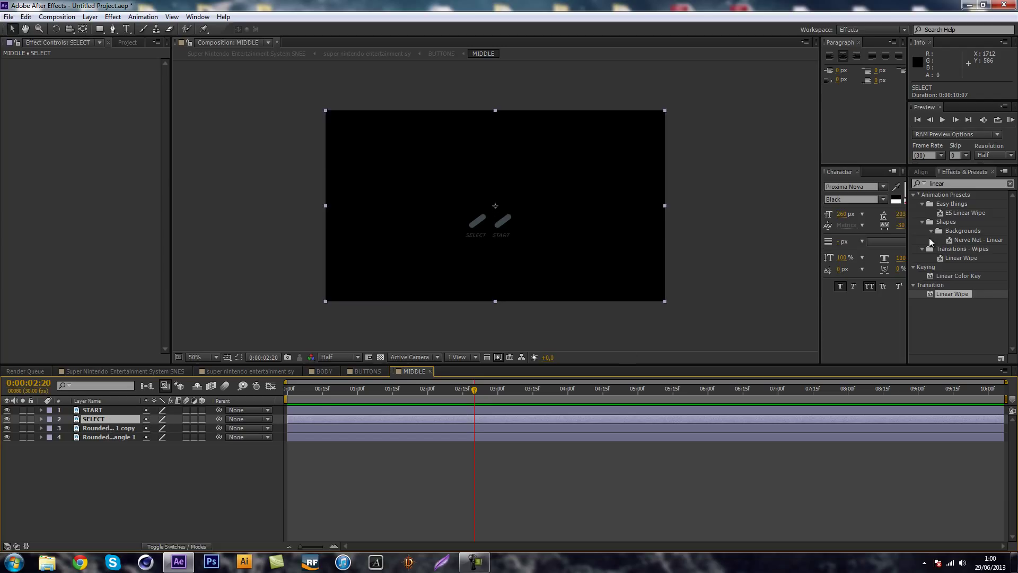
pyautogui.press('.')
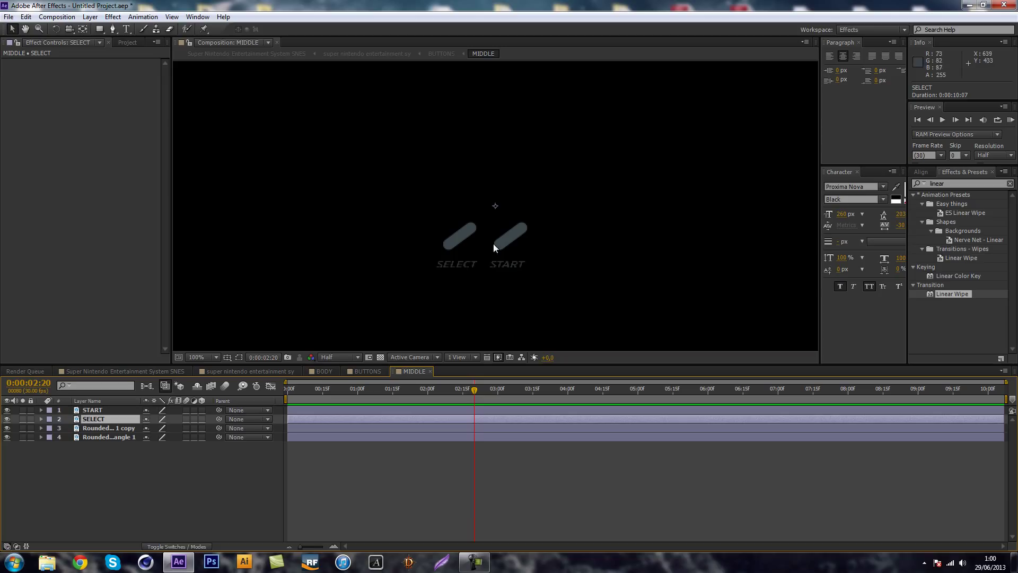
pyautogui.press(',')
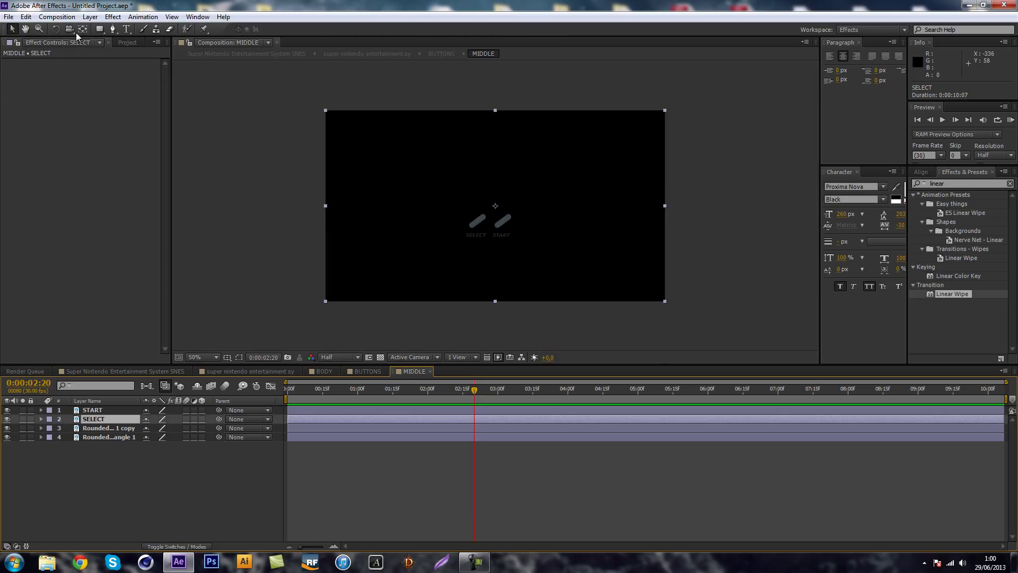
pyautogui.click(101, 30)
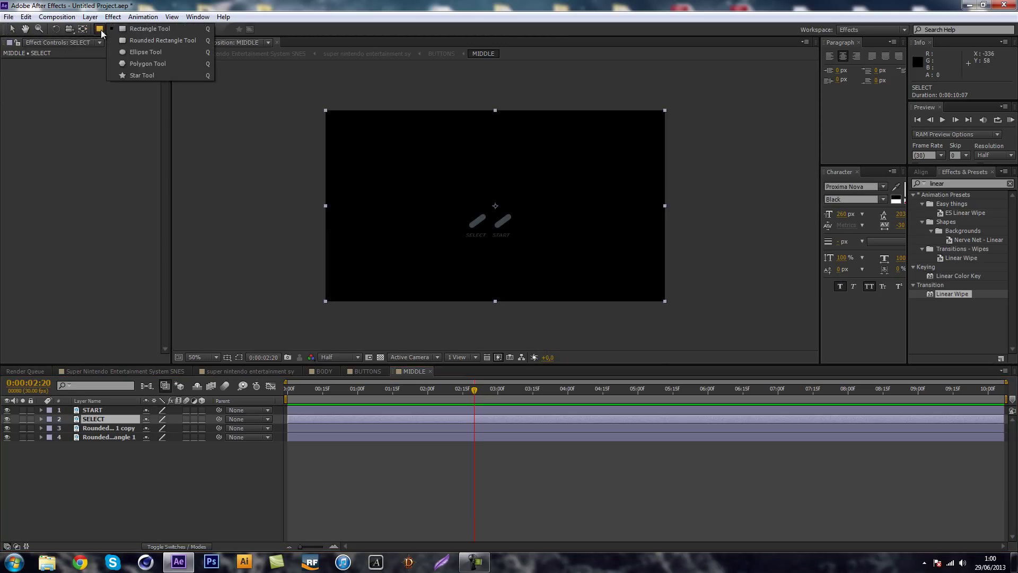
pyautogui.click(99, 476)
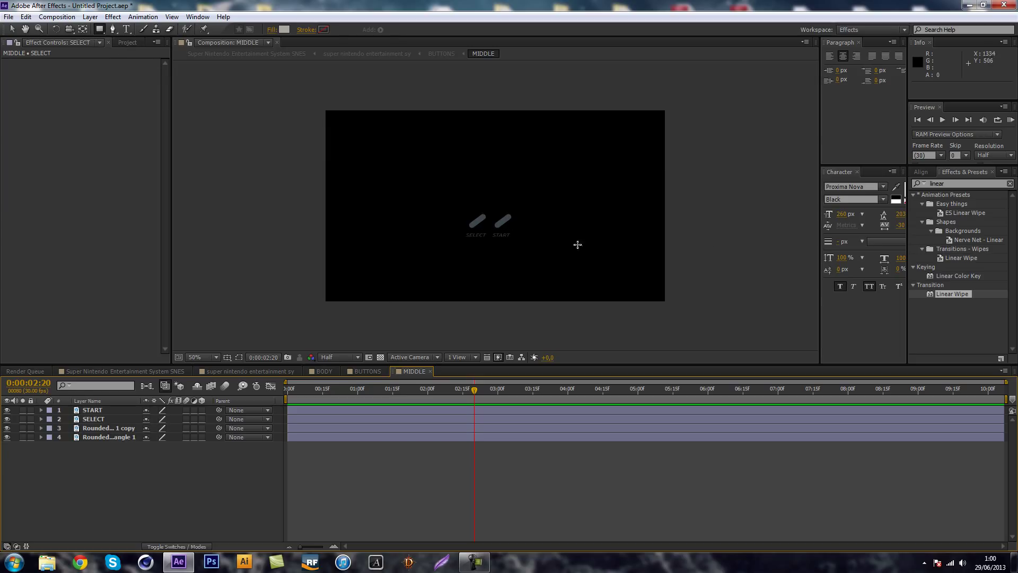
pyautogui.press('.')
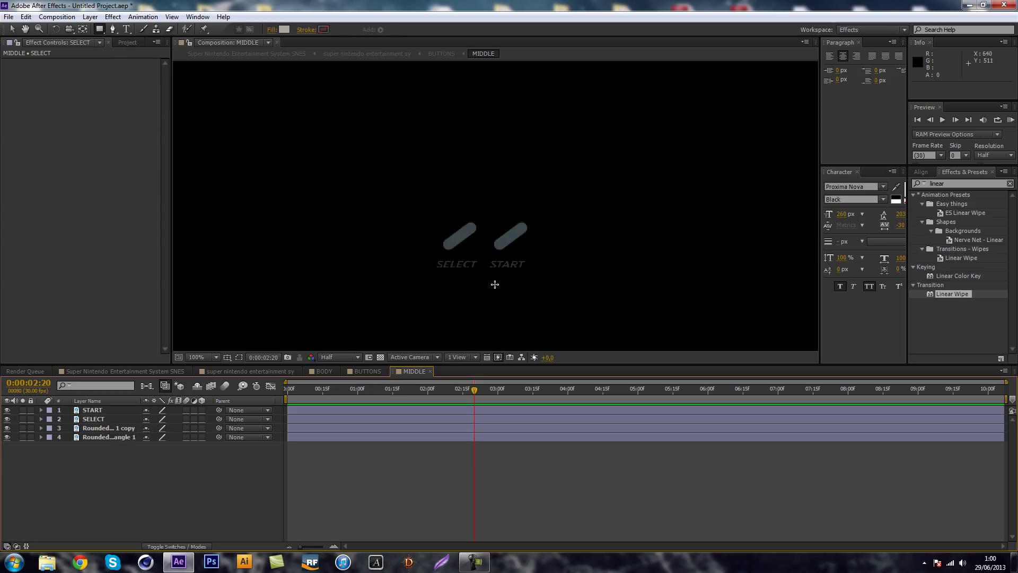
pyautogui.moveTo(487, 255); pyautogui.dragTo(532, 275)
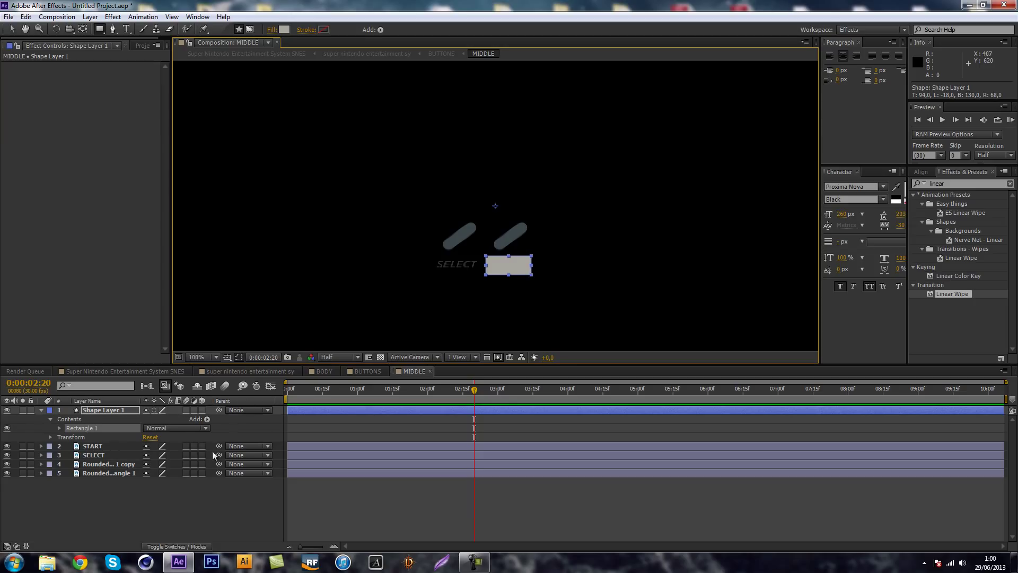
# - Show the layer mode columns, collapse Shape Layer 1 and set the START layer's track matte to Alpha
pyautogui.click(246, 447)
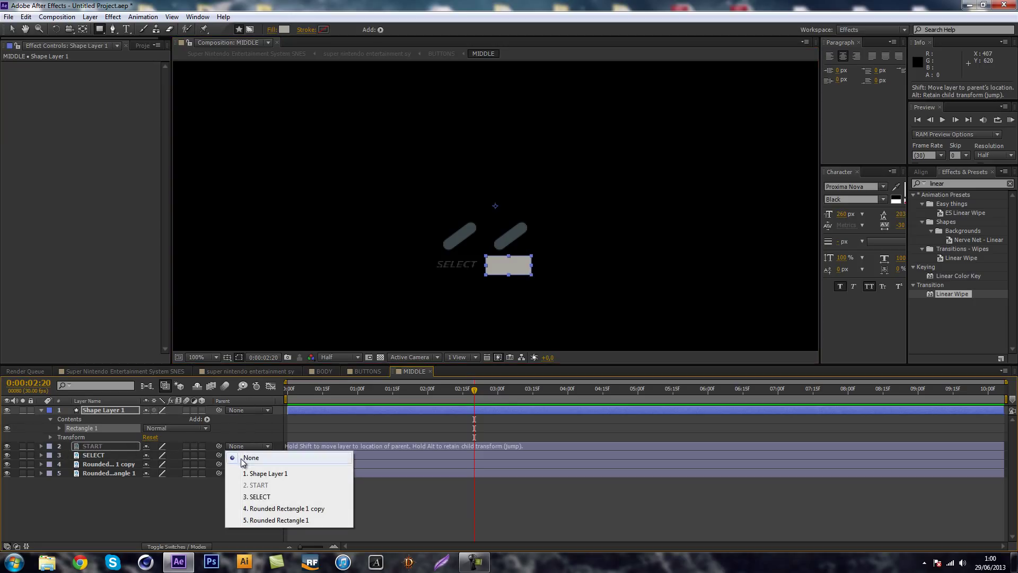
pyautogui.click(149, 505)
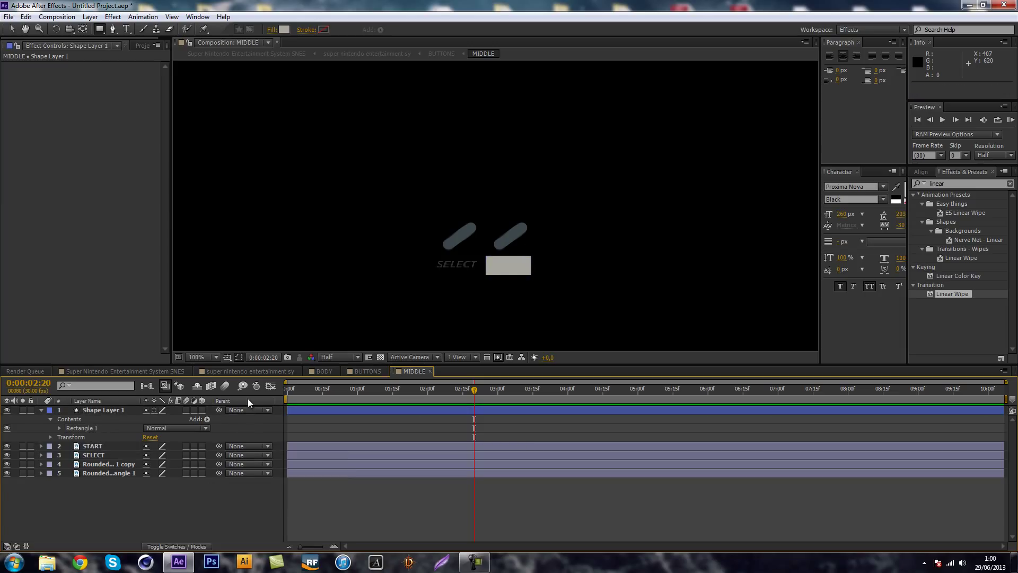
pyautogui.click(189, 546)
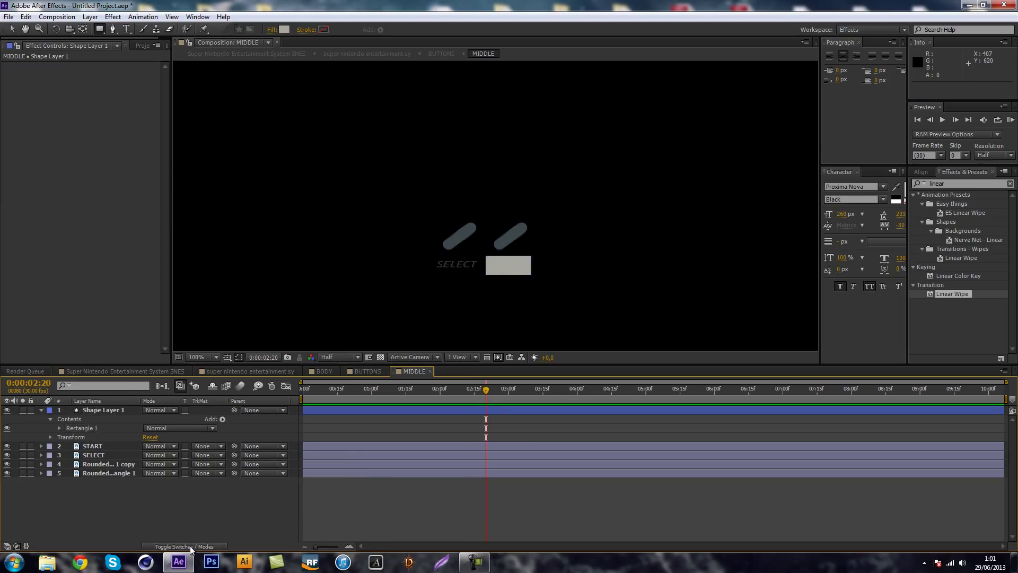
pyautogui.click(190, 545)
pyautogui.click(190, 546)
pyautogui.click(40, 410)
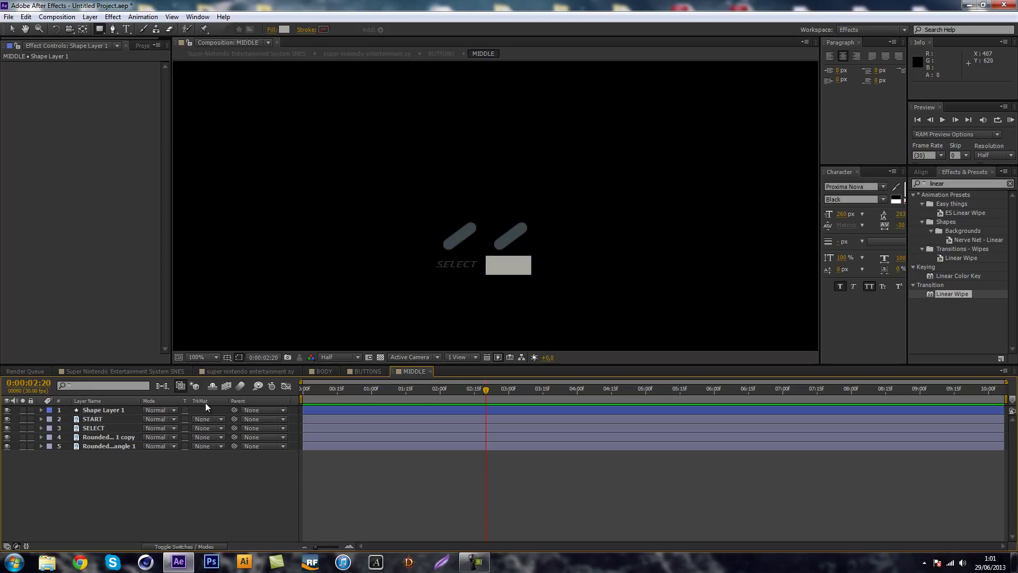
pyautogui.click(211, 421)
pyautogui.click(235, 446)
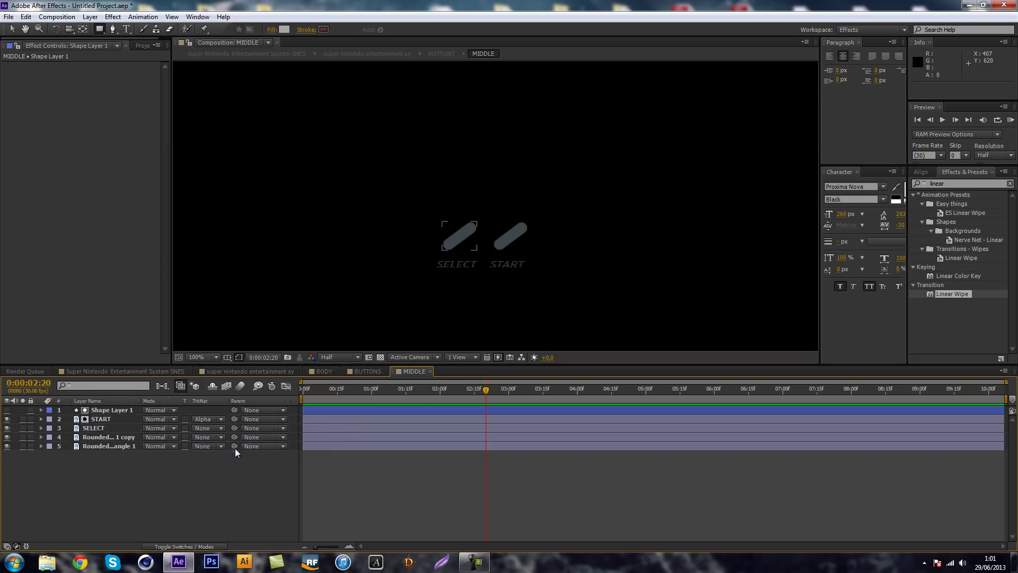
# - Keyframe the START layer's position at 640, 360 at 0:00:02:20 and set it to 640, 389 at 0:00:02:10
pyautogui.click(112, 409)
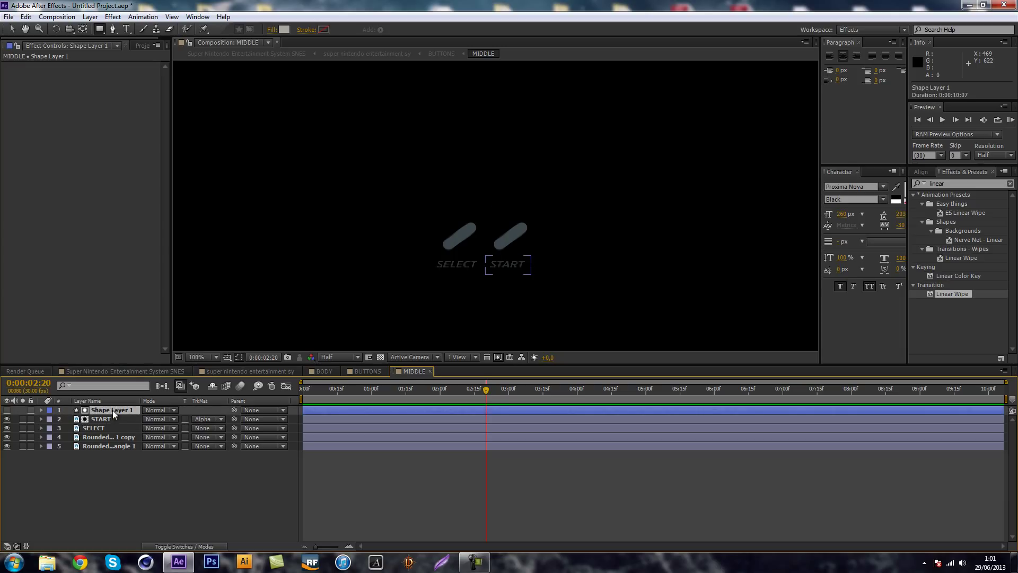
pyautogui.press('F2')
pyautogui.click(41, 419)
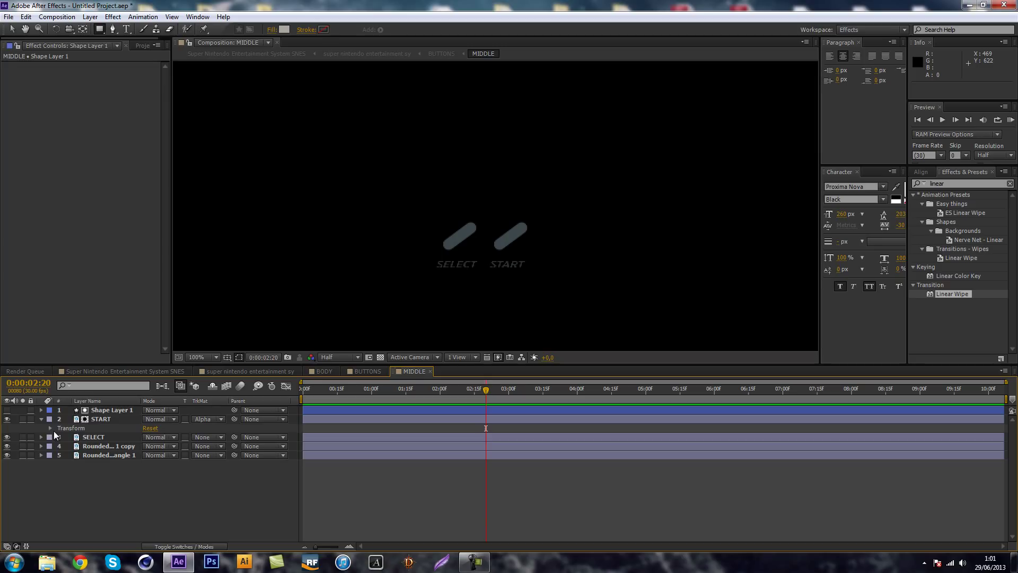
pyautogui.click(50, 429)
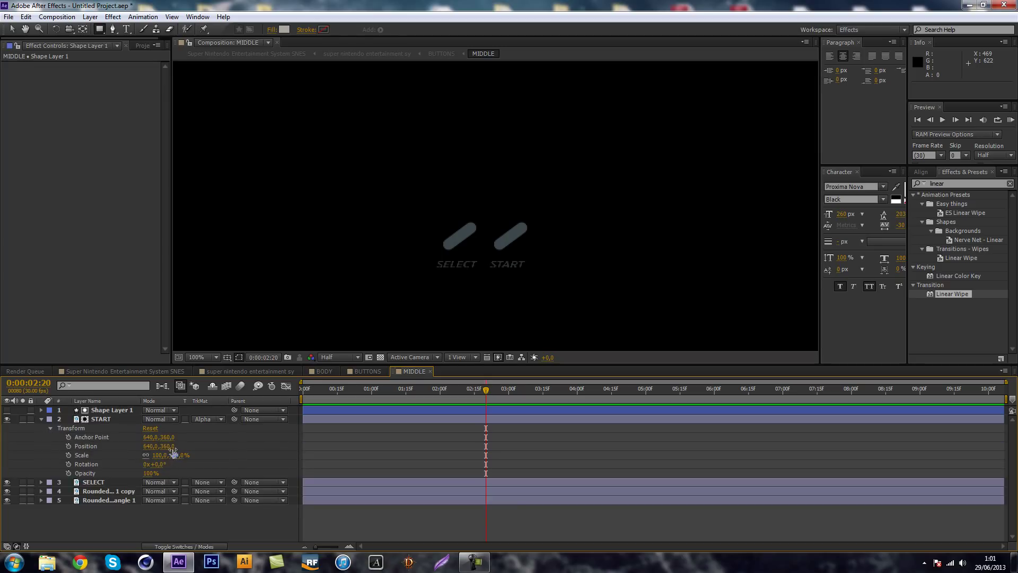
pyautogui.moveTo(167, 446)
pyautogui.mouseDown()
pyautogui.moveTo(193, 444)
pyautogui.moveTo(167, 447)
pyautogui.mouseUp()
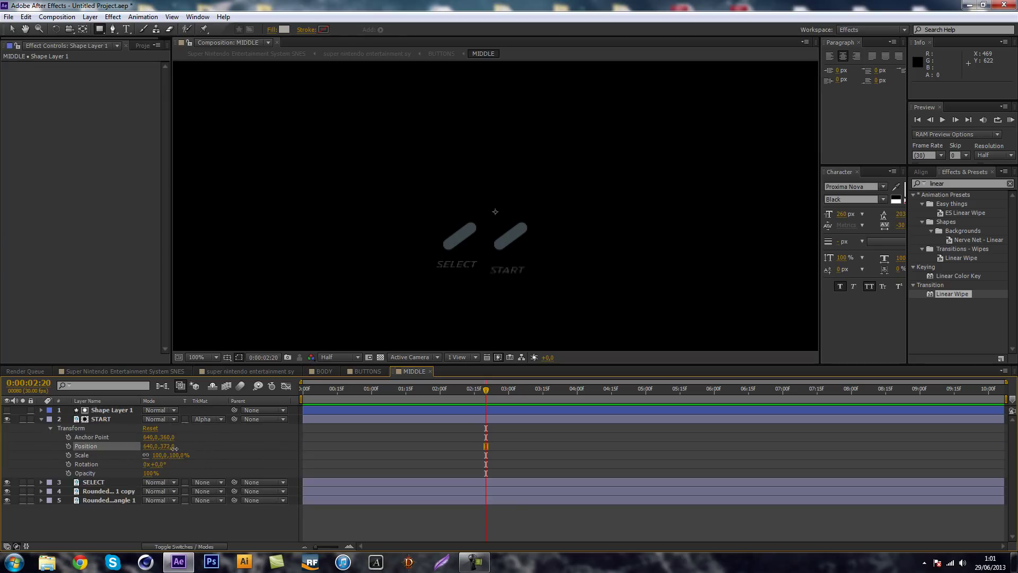
pyautogui.hotkey('ctrl', 'z')
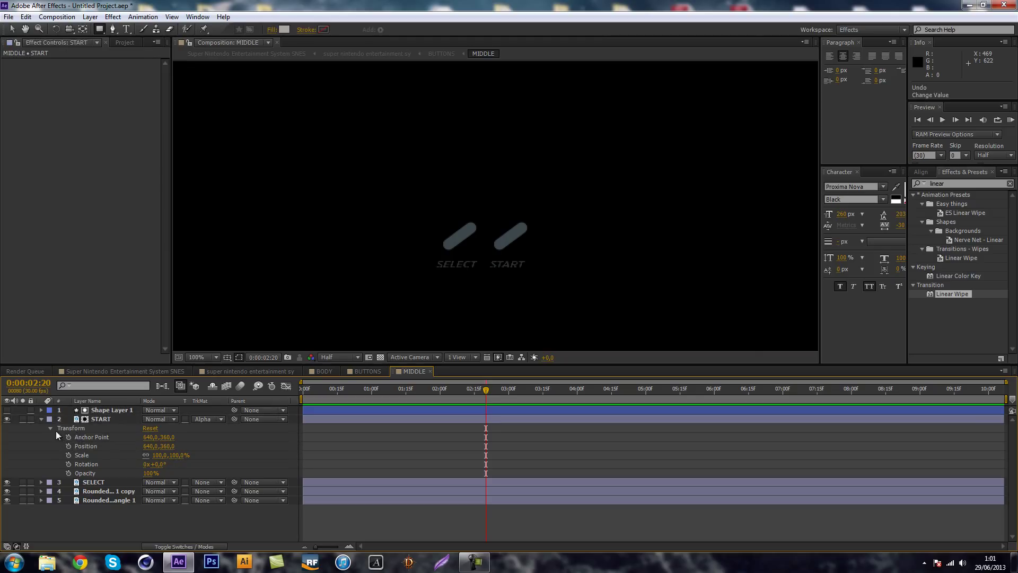
pyautogui.click(69, 446)
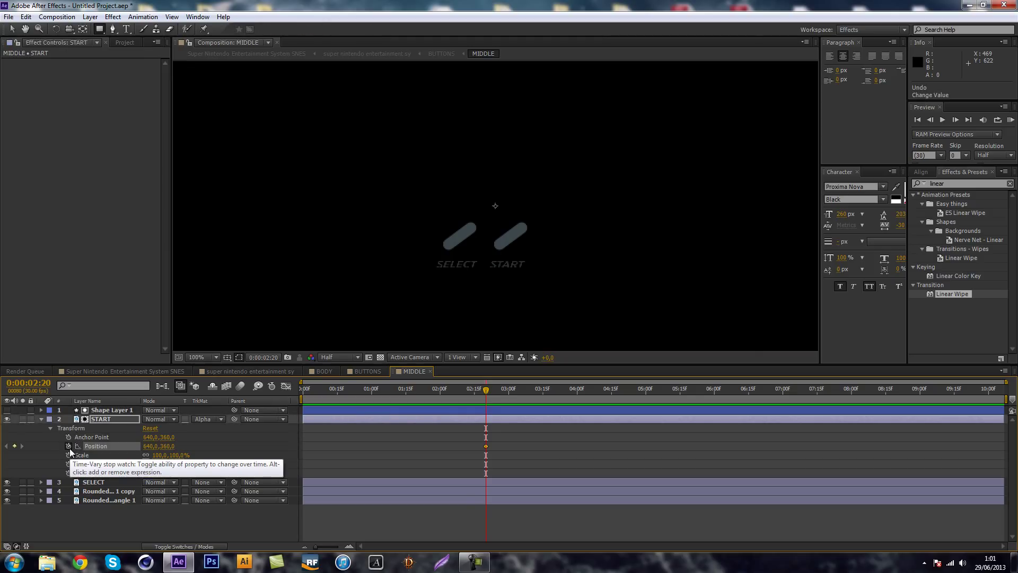
pyautogui.hotkey('shift', 'pageup')
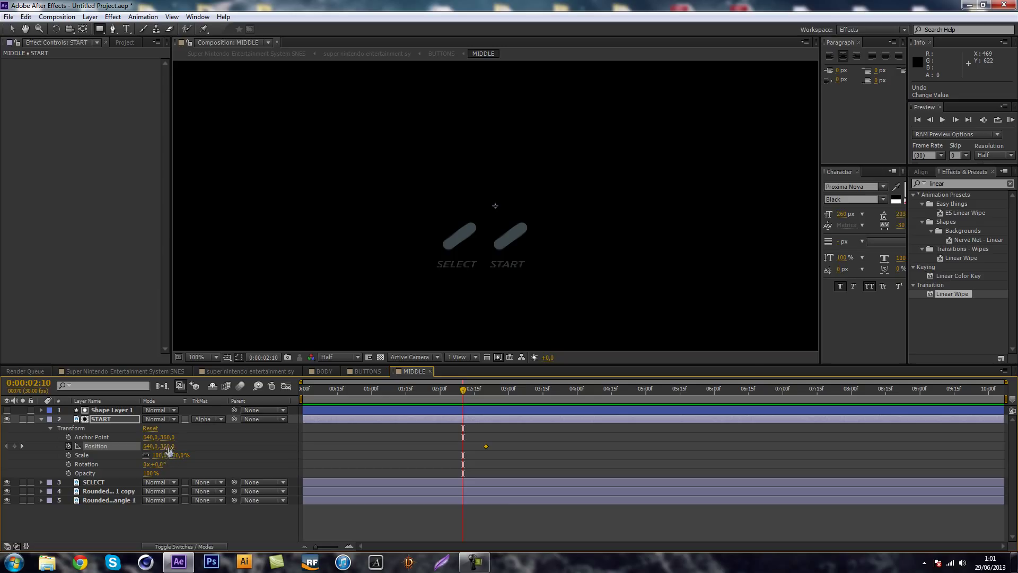
pyautogui.moveTo(167, 446); pyautogui.dragTo(183, 446)
# - Apply Easy Ease to both of the START layer's position keyframes
pyautogui.moveTo(491, 432); pyautogui.dragTo(434, 459)
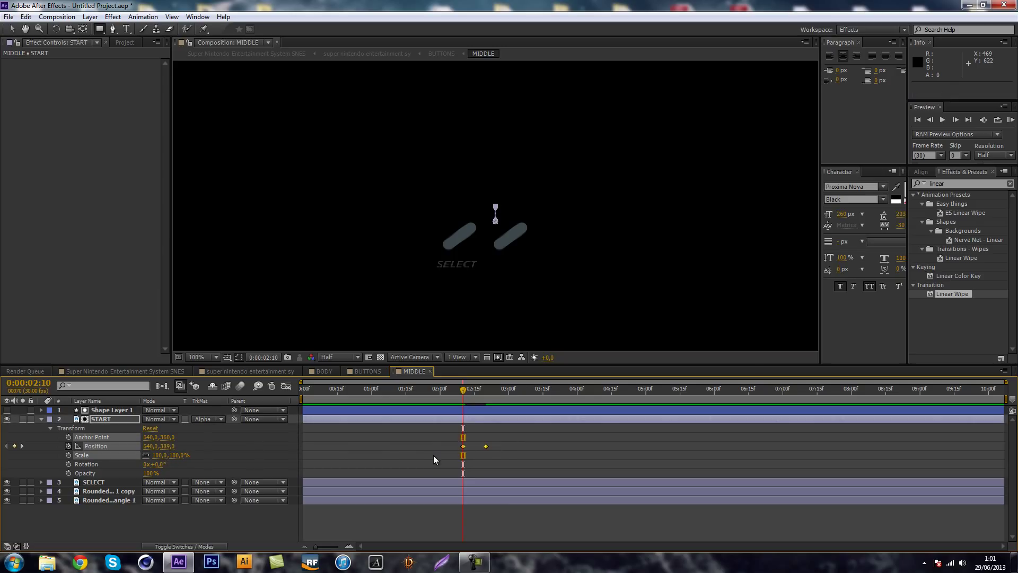
pyautogui.rightClick(486, 447)
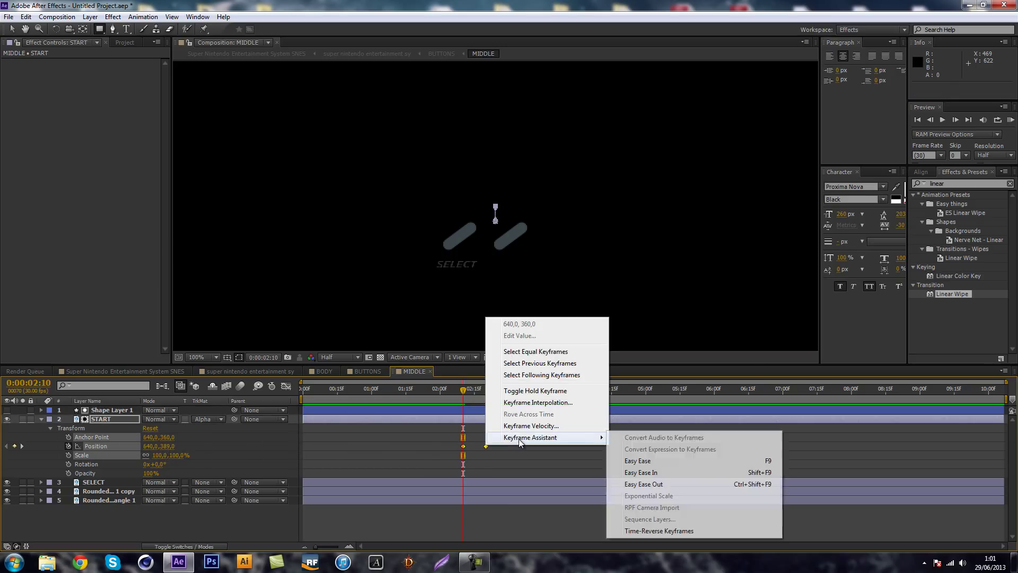
pyautogui.moveTo(530, 437)
pyautogui.click(644, 459)
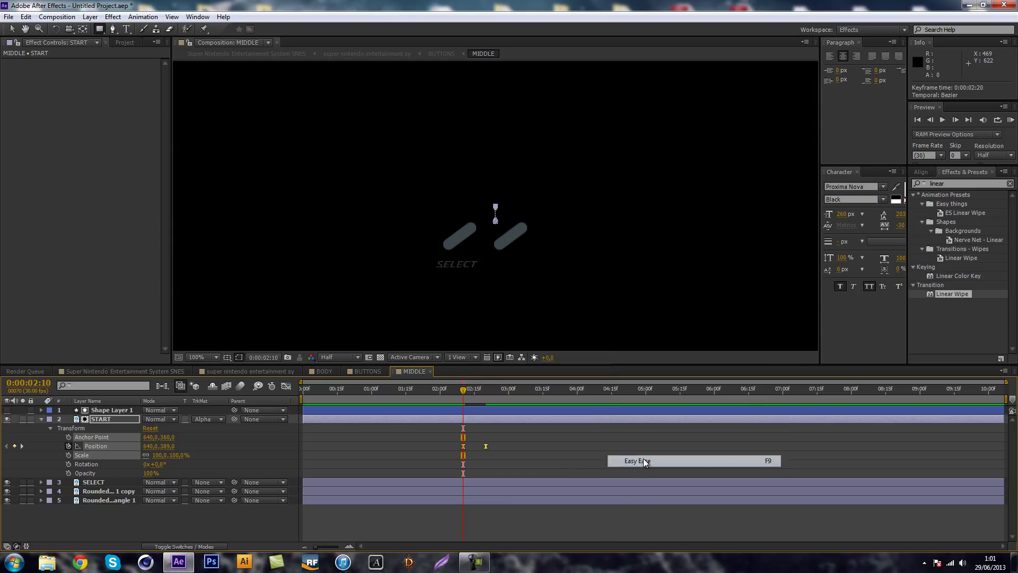
pyautogui.click(475, 563)
pyautogui.click(474, 563)
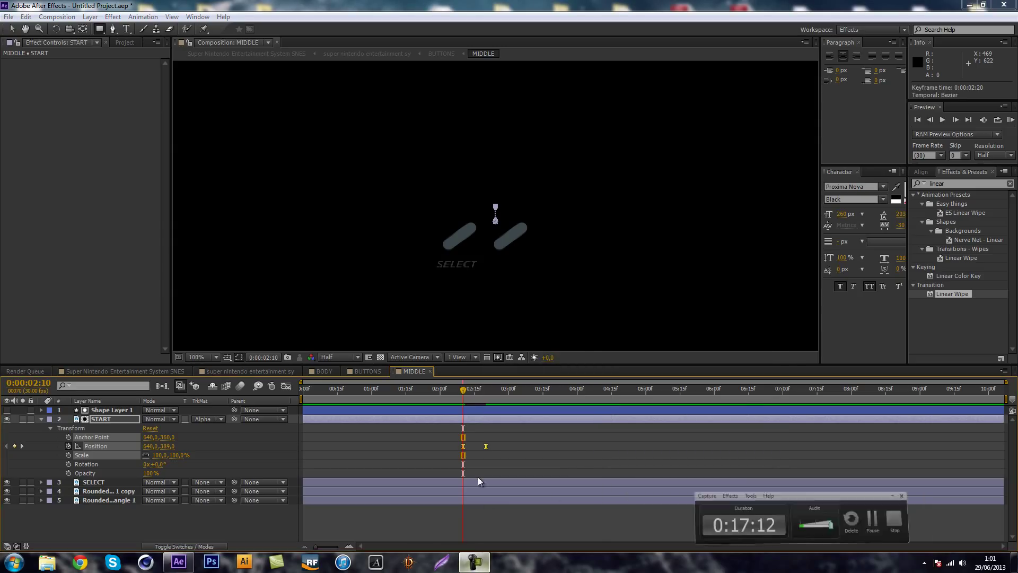
pyautogui.moveTo(466, 389)
pyautogui.mouseDown()
pyautogui.moveTo(489, 392)
pyautogui.moveTo(465, 389)
pyautogui.mouseUp()
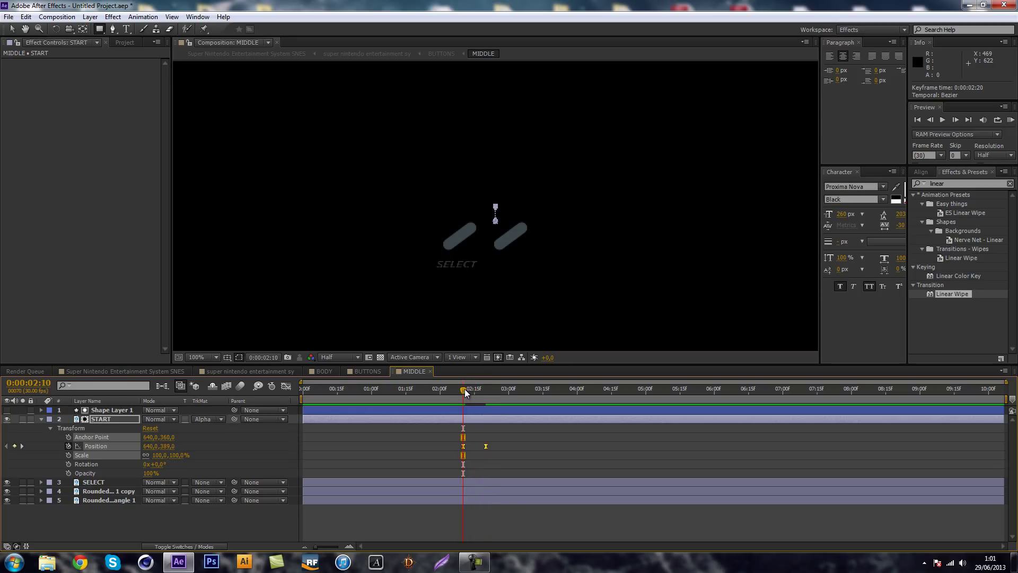
pyautogui.click(157, 515)
pyautogui.click(101, 482)
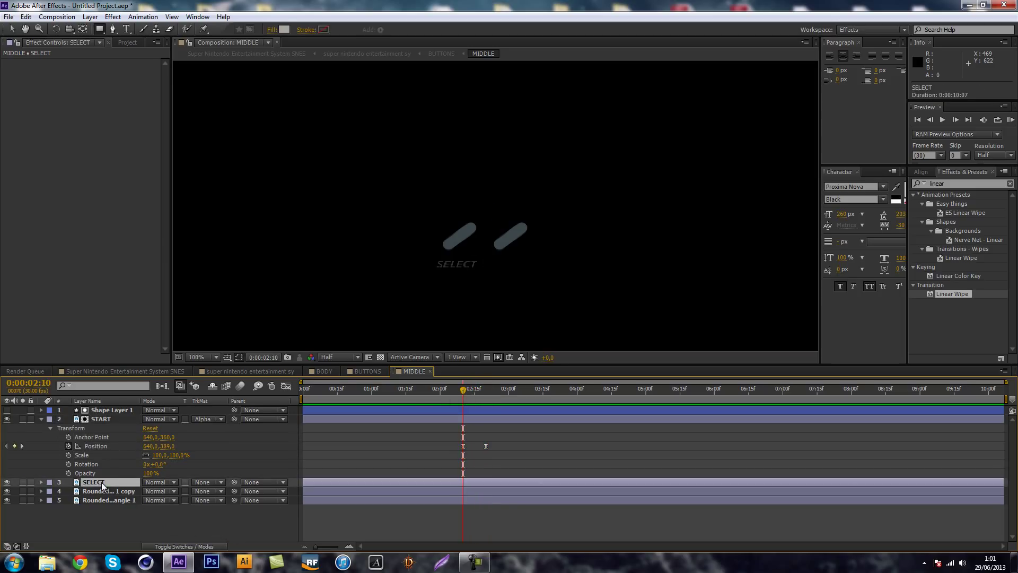
pyautogui.click(217, 483)
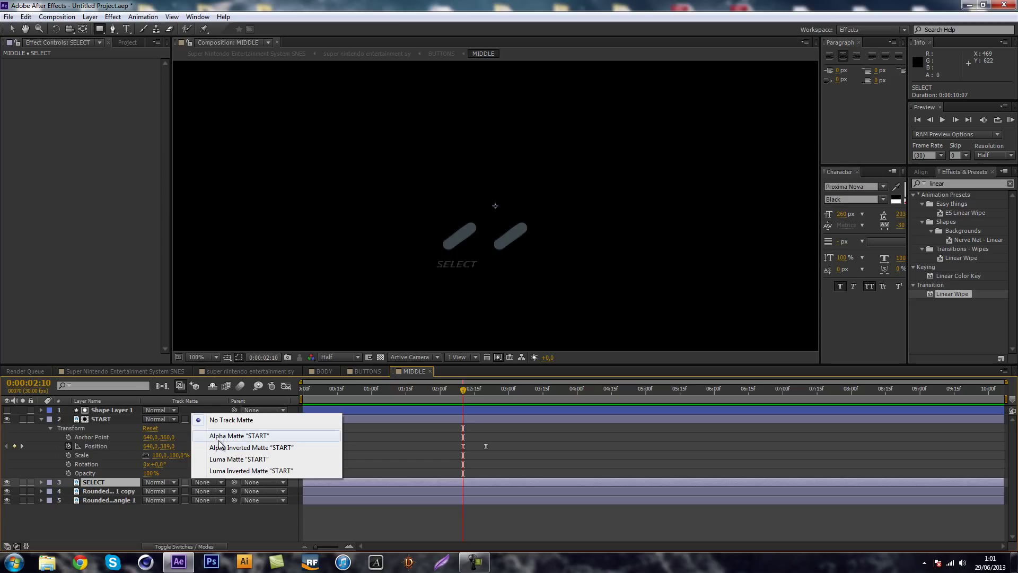
pyautogui.click(223, 436)
pyautogui.click(207, 480)
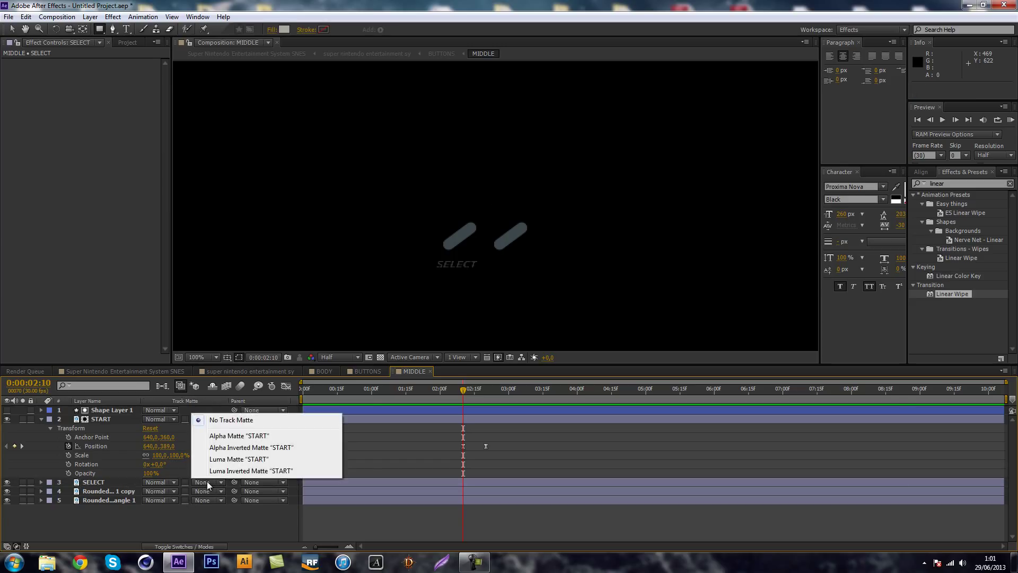
pyautogui.click(179, 510)
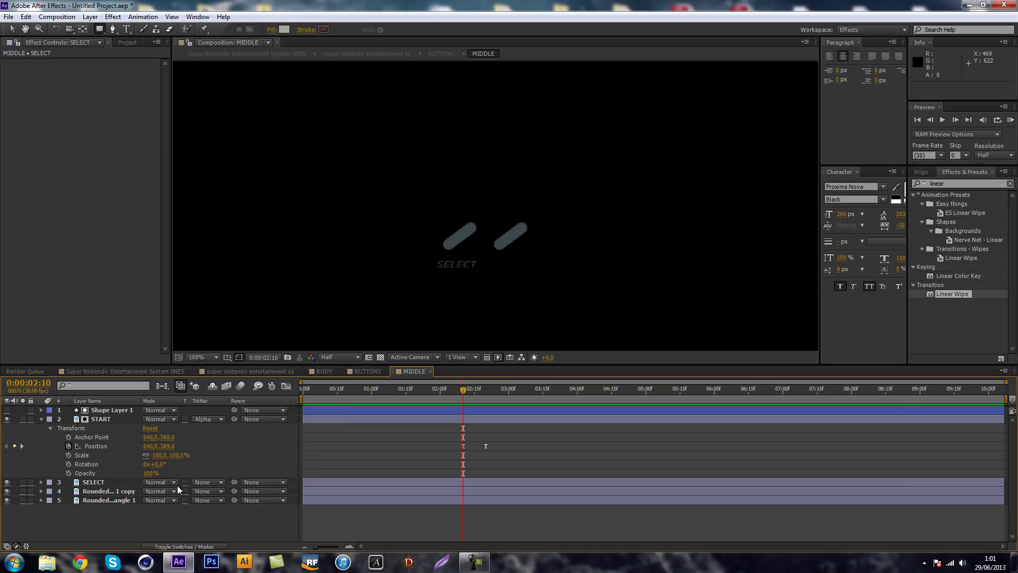
# - Duplicate Shape Layer 1, place the copy directly above the SELECT layer and collapse the START layer
pyautogui.click(108, 411)
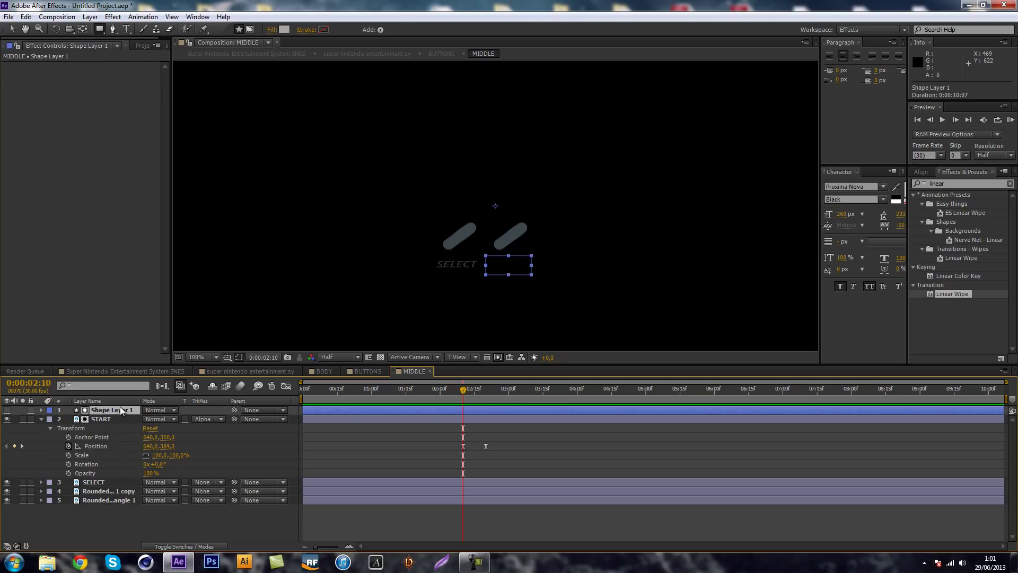
pyautogui.hotkey('ctrl', 'v')
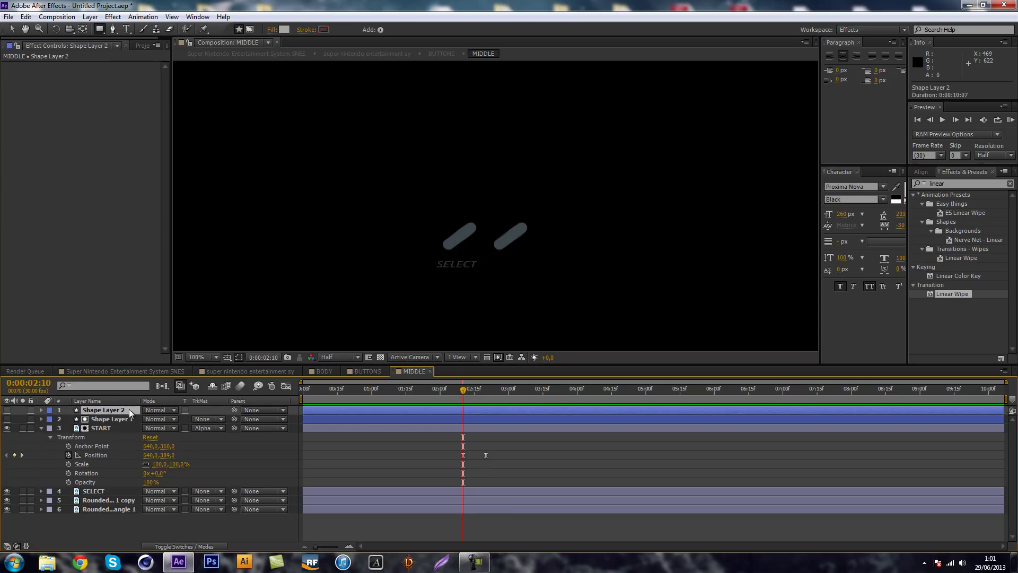
pyautogui.moveTo(129, 409); pyautogui.dragTo(131, 489)
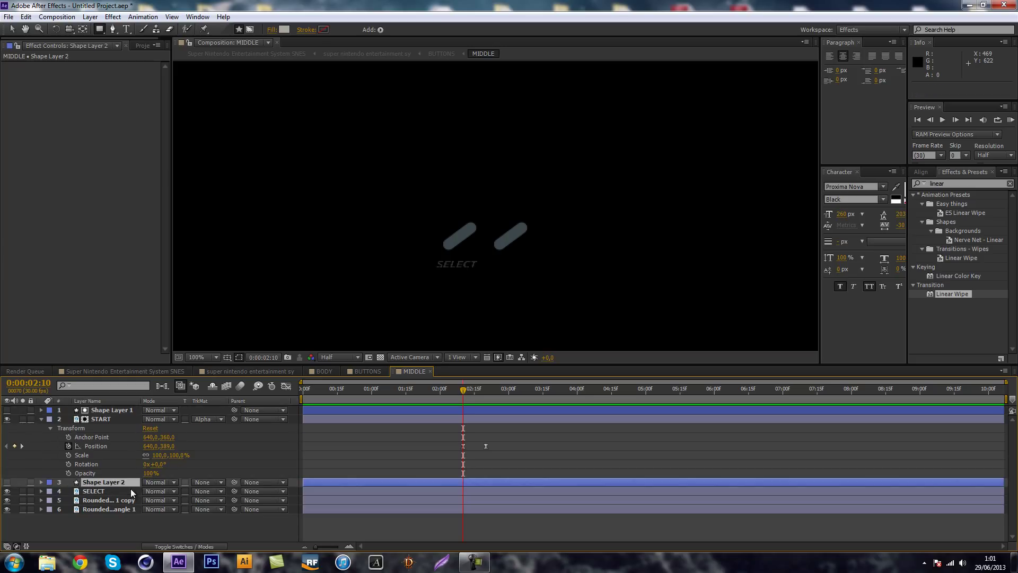
pyautogui.click(41, 419)
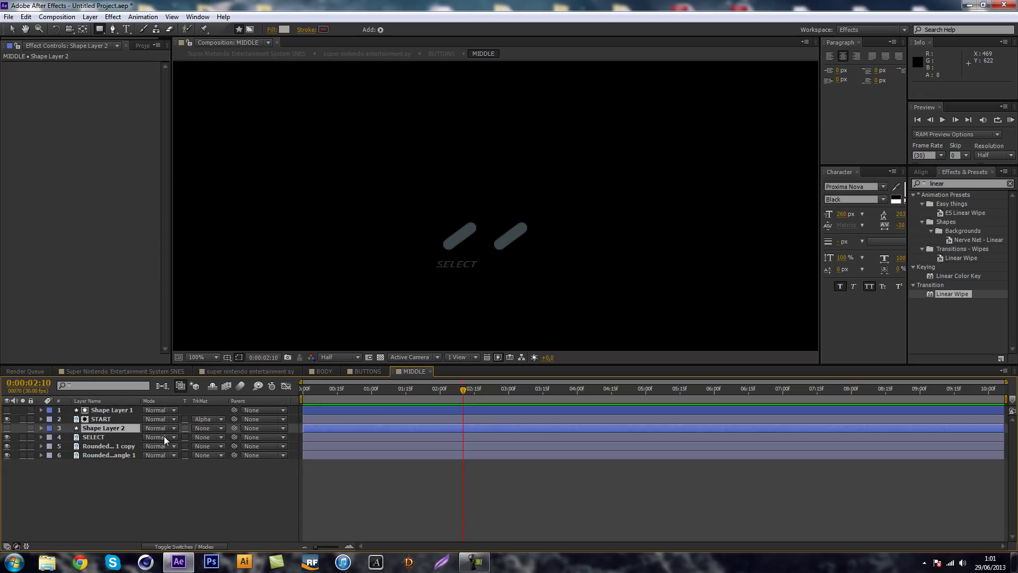
# - Set the SELECT layer's track matte to Alpha Matte "Shape Layer 2" and move that rectangle over the SELECT label, to position 542, 356
pyautogui.click(209, 437)
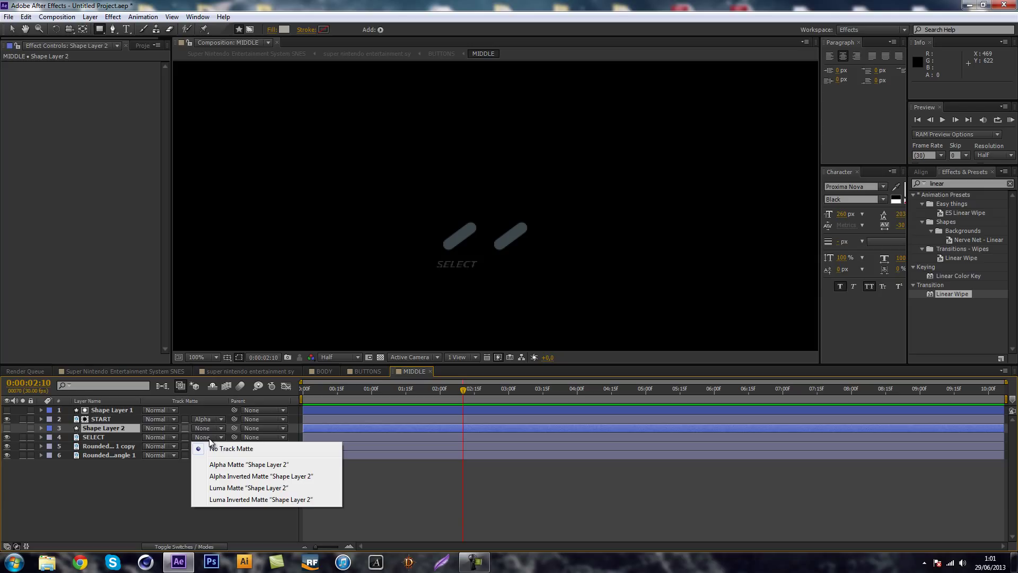
pyautogui.click(227, 464)
pyautogui.click(11, 29)
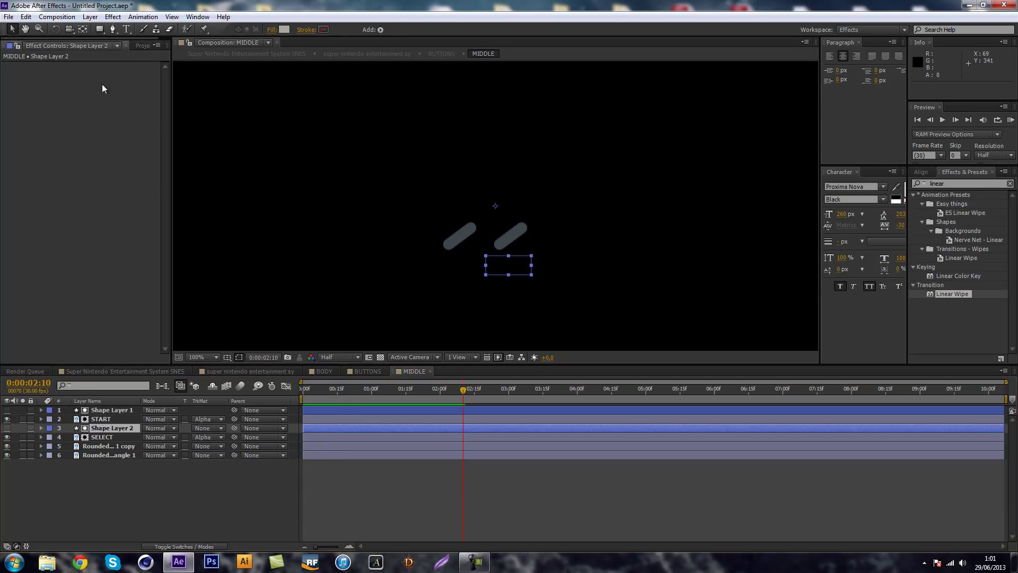
pyautogui.moveTo(494, 275); pyautogui.dragTo(442, 277)
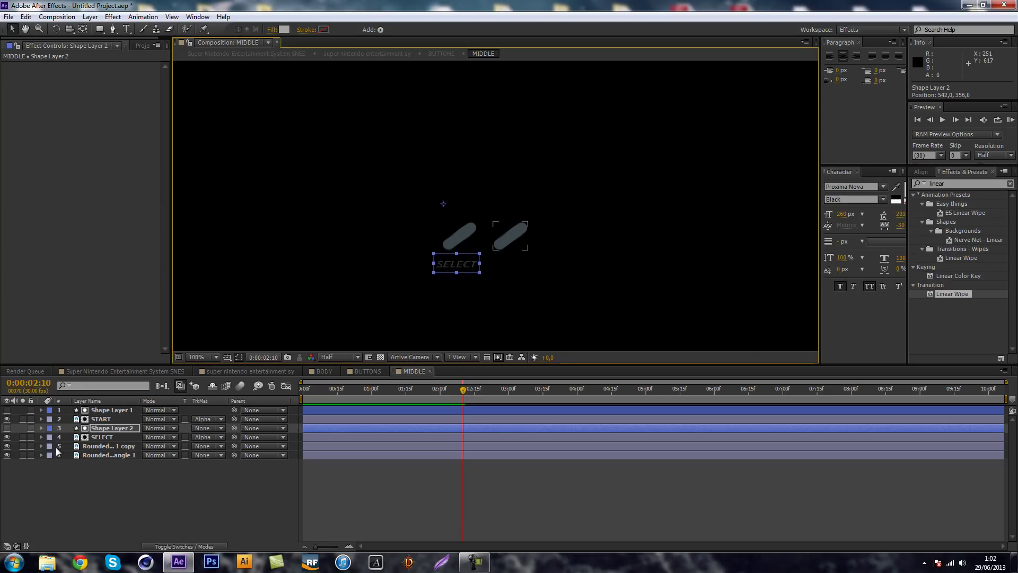
# - Show only the START layer's position property with its keyframes in the timeline
pyautogui.click(118, 412)
pyautogui.click(117, 419)
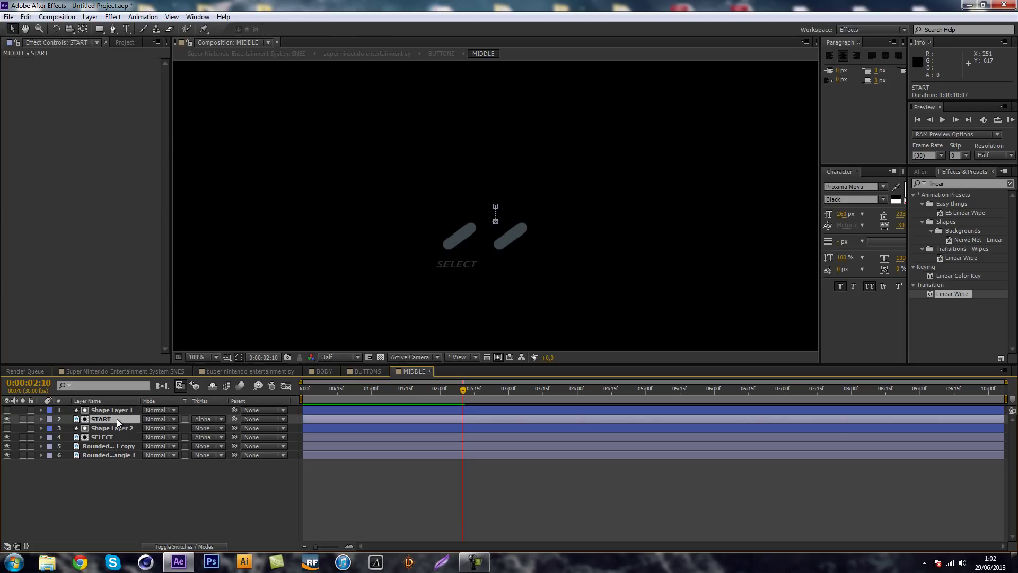
pyautogui.press('p')
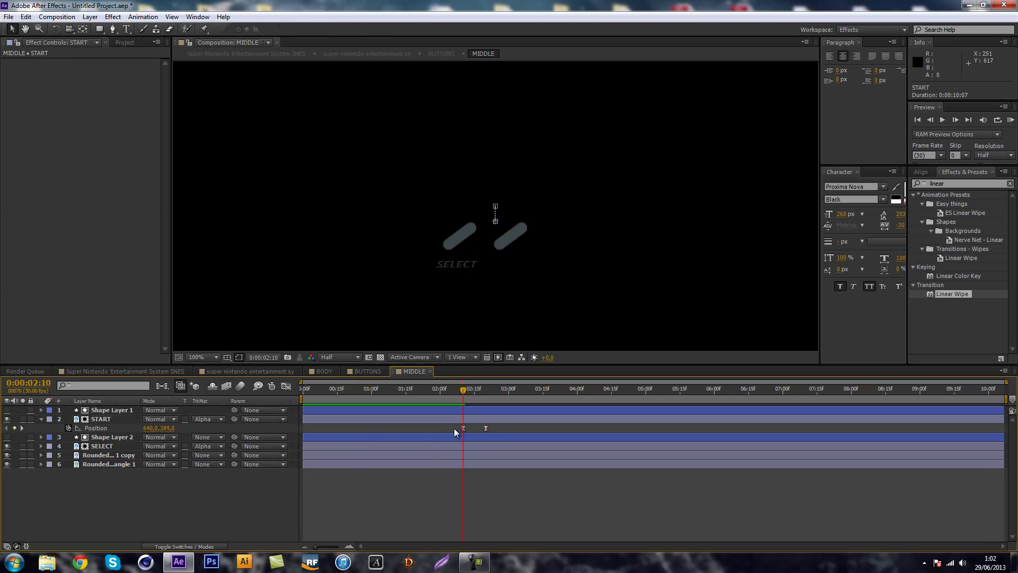
pyautogui.click(447, 469)
pyautogui.click(132, 448)
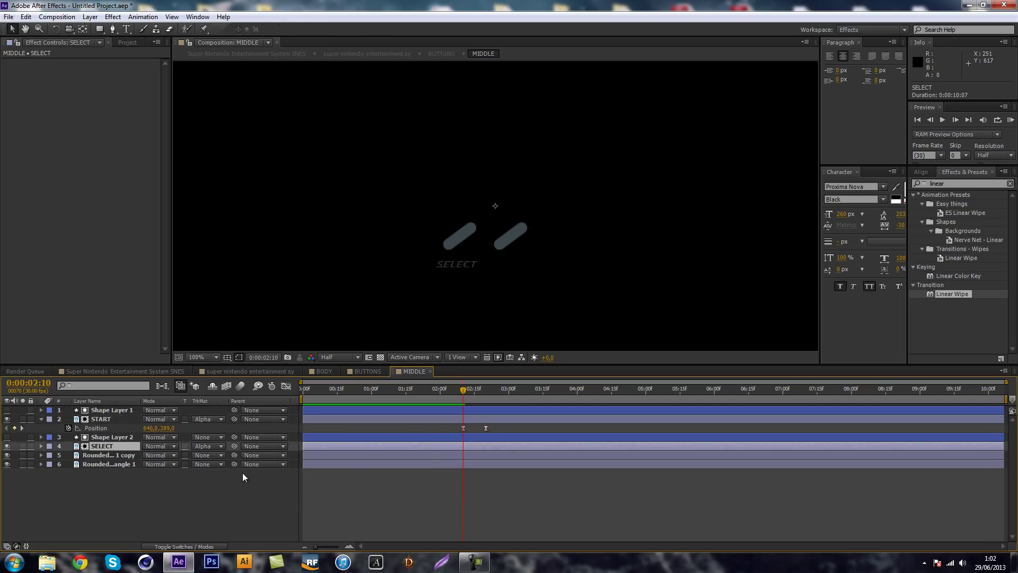
pyautogui.hotkey('ctrl', 'v')
pyautogui.moveTo(464, 393)
pyautogui.mouseDown()
pyautogui.moveTo(506, 393)
pyautogui.moveTo(480, 395)
pyautogui.mouseUp()
pyautogui.hotkey('ctrl', 'z')
pyautogui.click(104, 447)
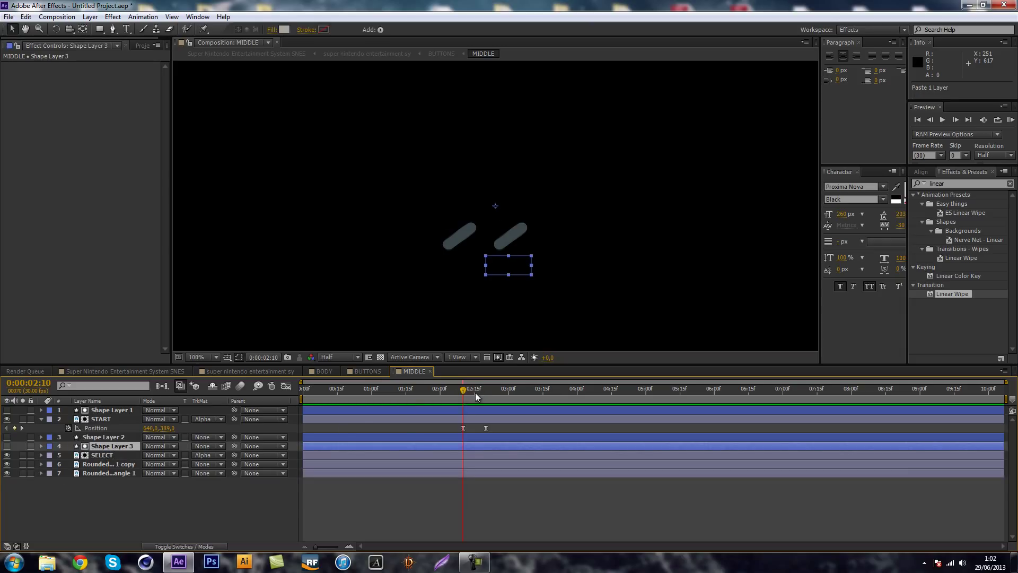
# - Copy the START layer's position keyframes to the SELECT layer at 0:00:02:10
pyautogui.click(106, 428)
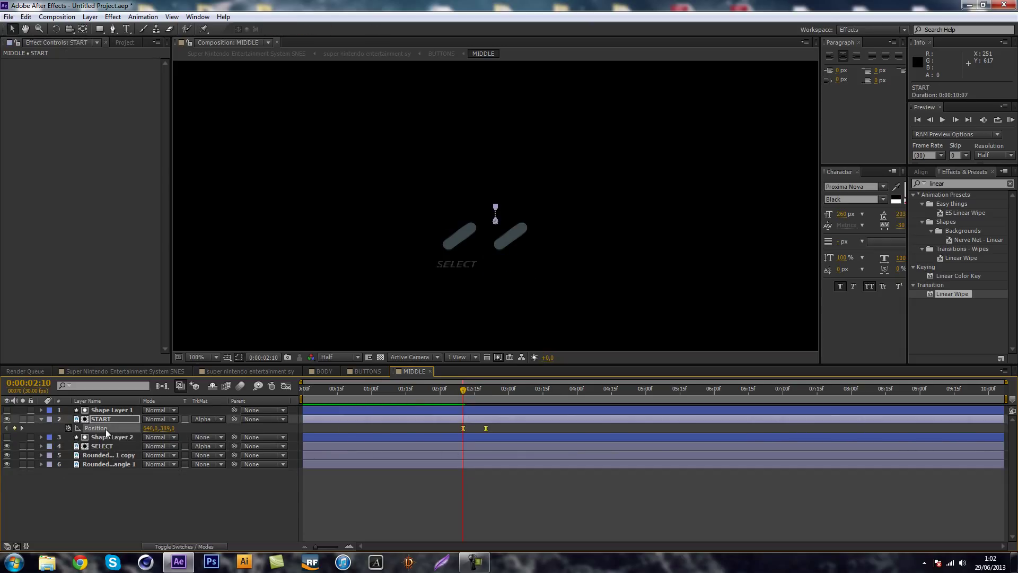
pyautogui.hotkey('ctrl', 'c')
pyautogui.click(100, 448)
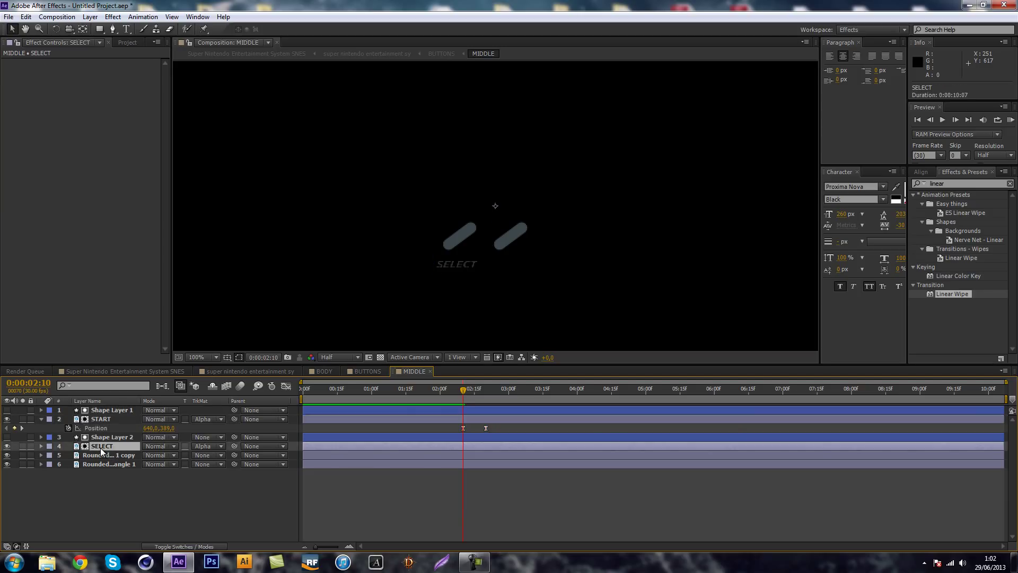
pyautogui.hotkey('ctrl', 'v')
# - Shift the SELECT layer 3 frames later, scrub the label reveal to 0:00:02:21 and collapse the START layer
pyautogui.moveTo(466, 404)
pyautogui.mouseDown()
pyautogui.moveTo(483, 397)
pyautogui.moveTo(461, 396)
pyautogui.moveTo(469, 393)
pyautogui.mouseUp()
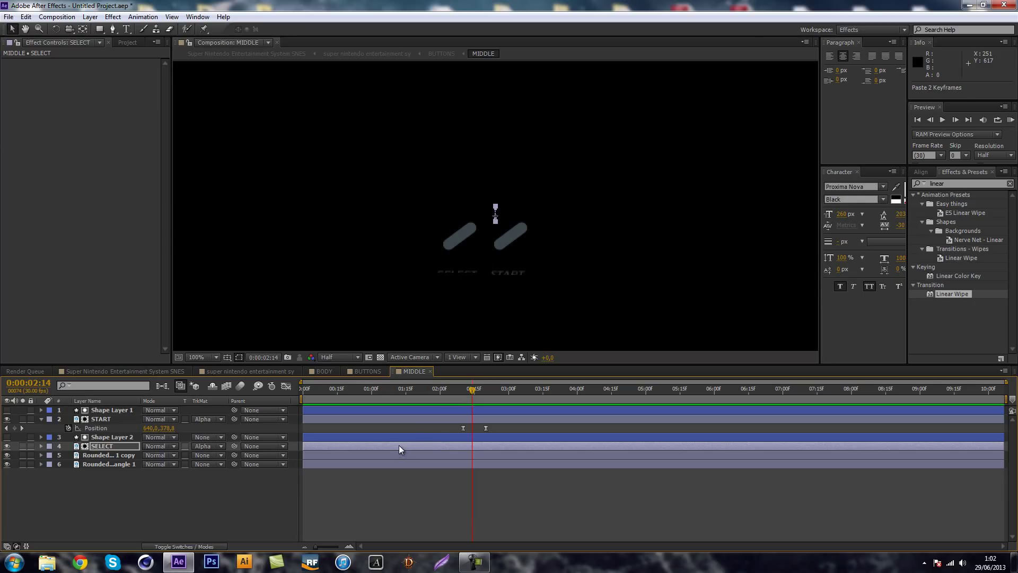
pyautogui.moveTo(399, 444); pyautogui.dragTo(405, 444)
pyautogui.moveTo(454, 398); pyautogui.dragTo(487, 396)
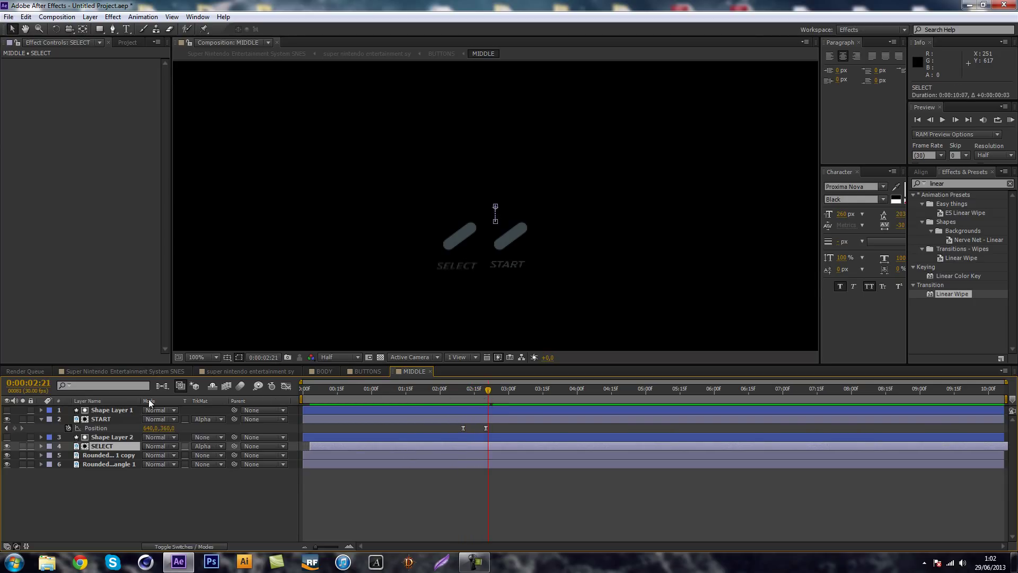
pyautogui.click(41, 423)
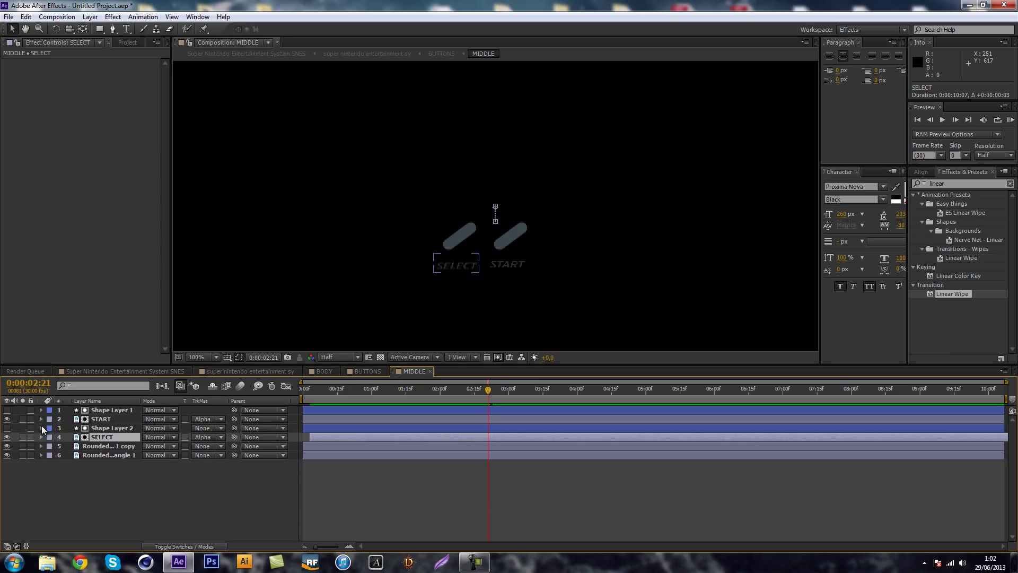
# - Show Shape Layer 2 briefly to check how it covers the SELECT label, and hide it again
pyautogui.click(53, 483)
pyautogui.click(7, 428)
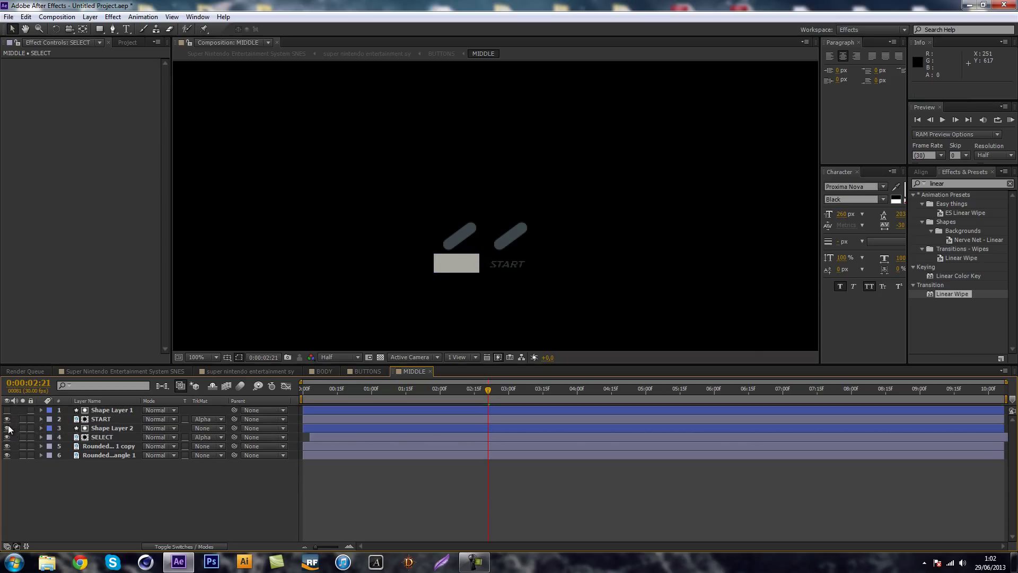
pyautogui.click(7, 428)
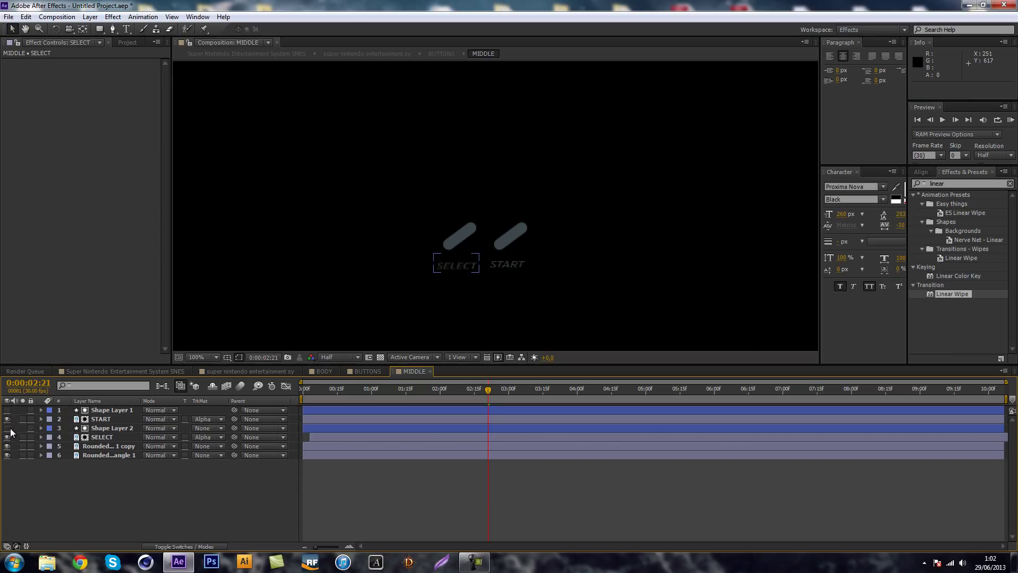
# - Open the RIGHT composition and copy the scale keyframes of its BIG CIRCLE layer
pyautogui.click(446, 243)
pyautogui.click(88, 501)
pyautogui.click(103, 446)
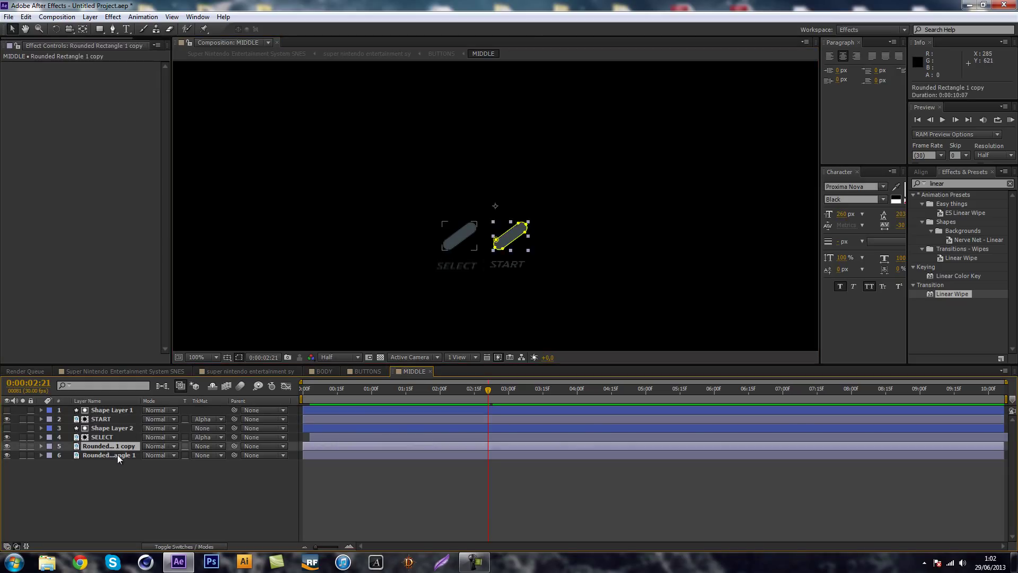
pyautogui.click(117, 454)
pyautogui.click(122, 471)
pyautogui.click(113, 448)
pyautogui.click(361, 372)
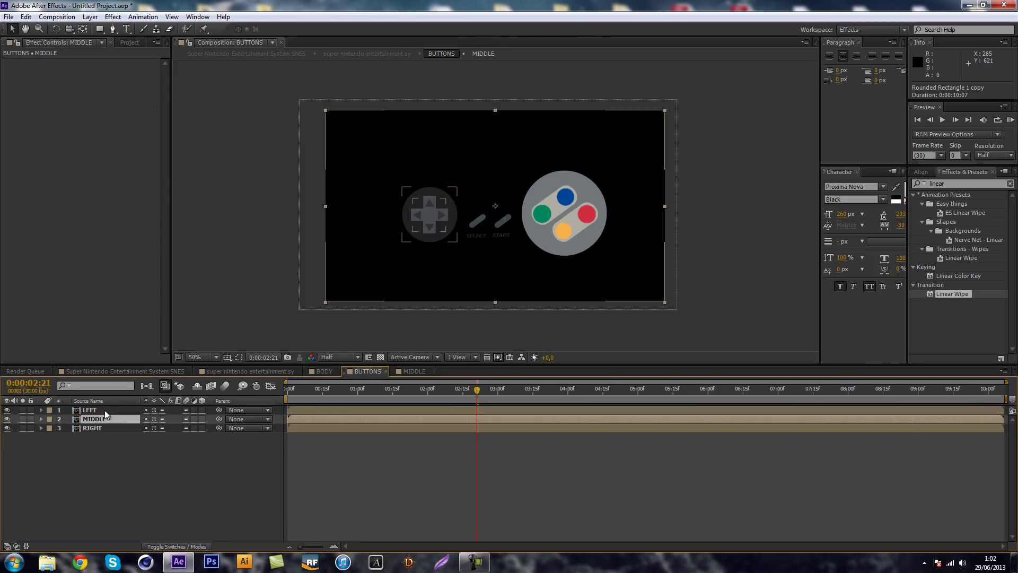
pyautogui.click(96, 428)
pyautogui.doubleClick(97, 427)
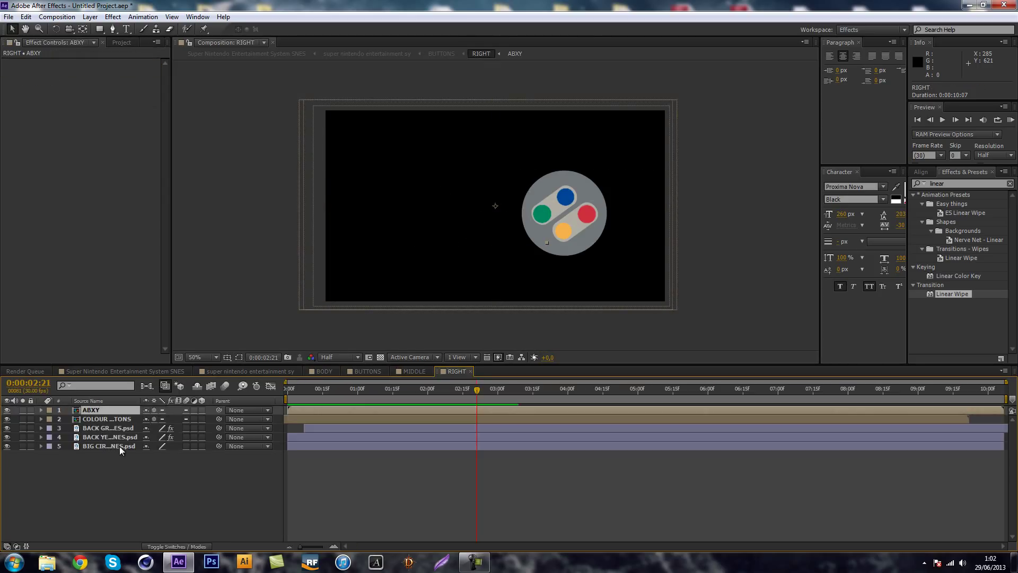
pyautogui.click(42, 447)
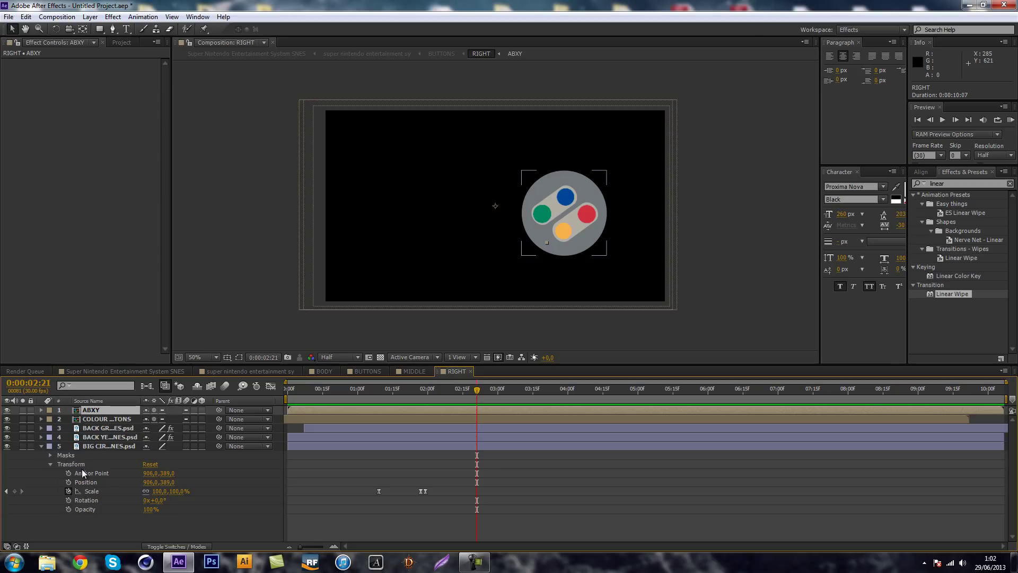
pyautogui.click(82, 491)
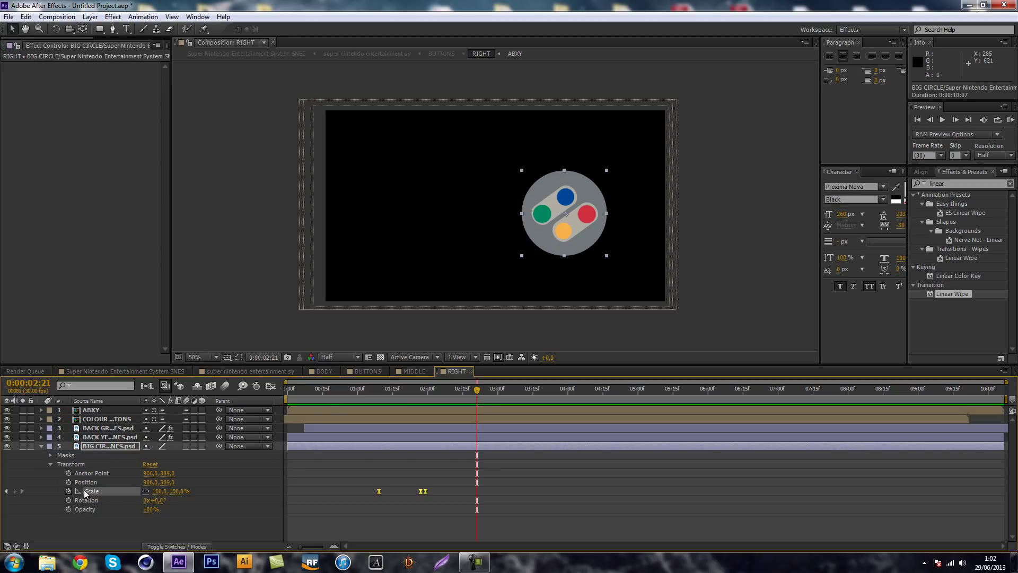
pyautogui.hotkey('ctrl', 'c')
# - Paste the scale keyframes onto both Rounded Rectangle pill layers in the MIDDLE composition at 0:00:02:21
pyautogui.click(414, 372)
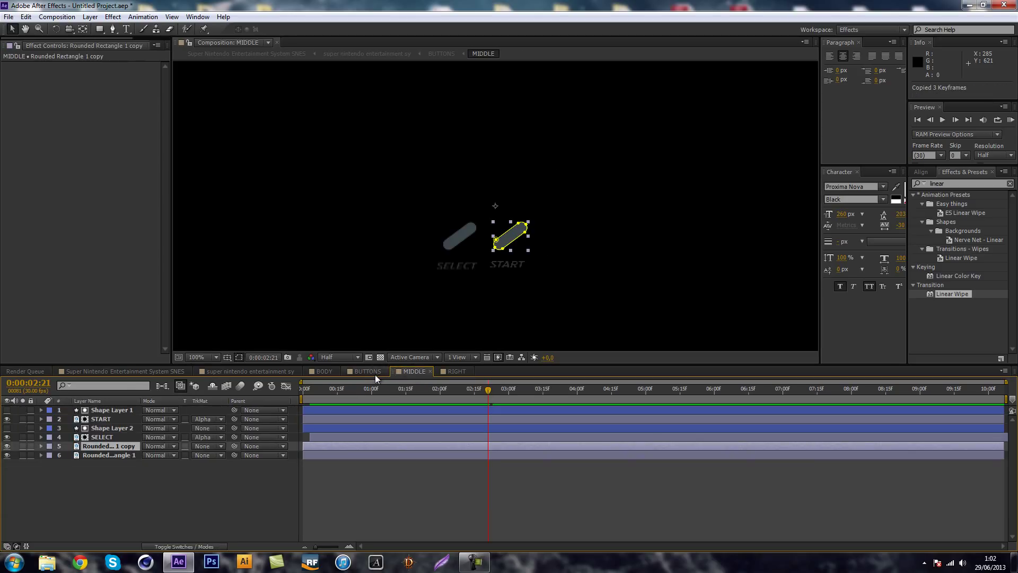
pyautogui.hotkey('ctrl', 'v')
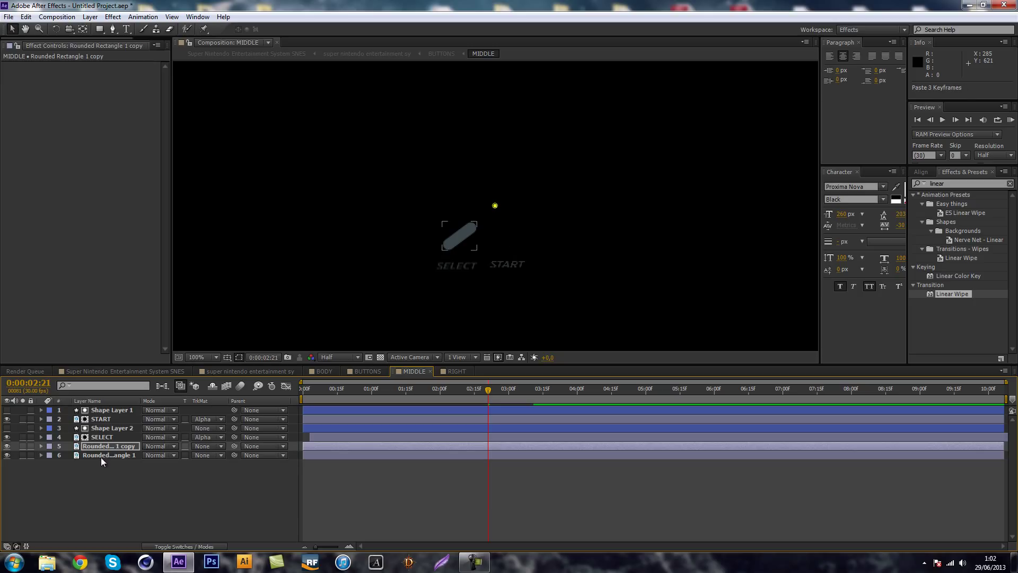
pyautogui.click(100, 458)
pyautogui.hotkey('ctrl', 'v')
# - Set the time to 0:00:03:14 and move each pill layer's anchor point to the centre of its pill
pyautogui.moveTo(473, 392); pyautogui.dragTo(541, 389)
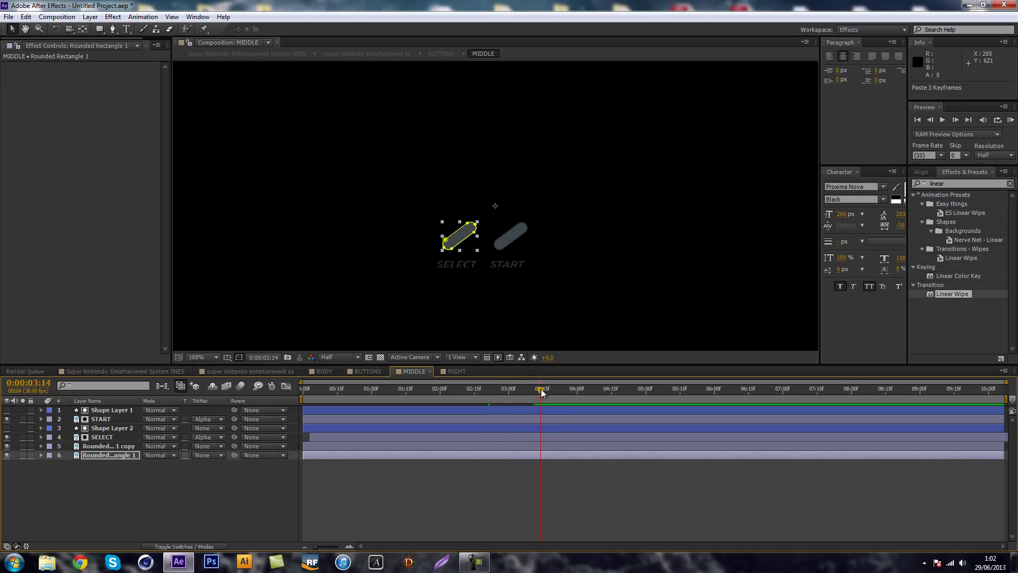
pyautogui.moveTo(102, 447); pyautogui.dragTo(103, 455)
pyautogui.click(104, 455)
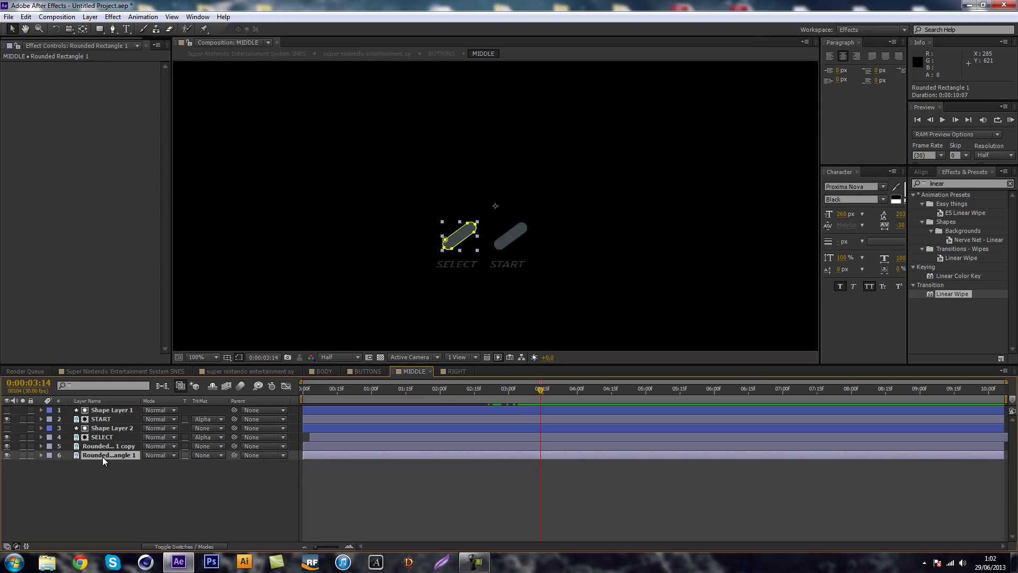
pyautogui.click(103, 445)
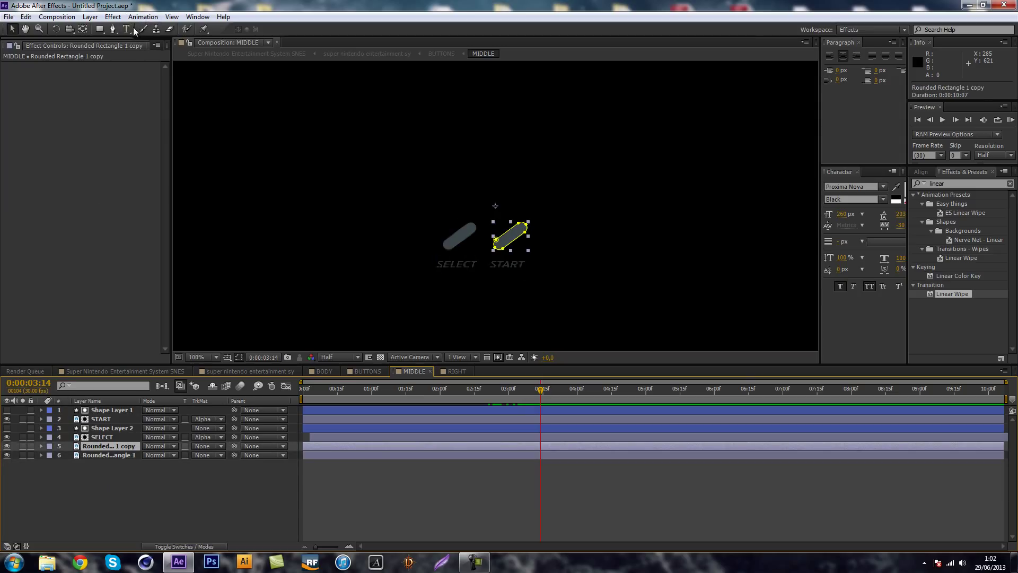
pyautogui.click(87, 30)
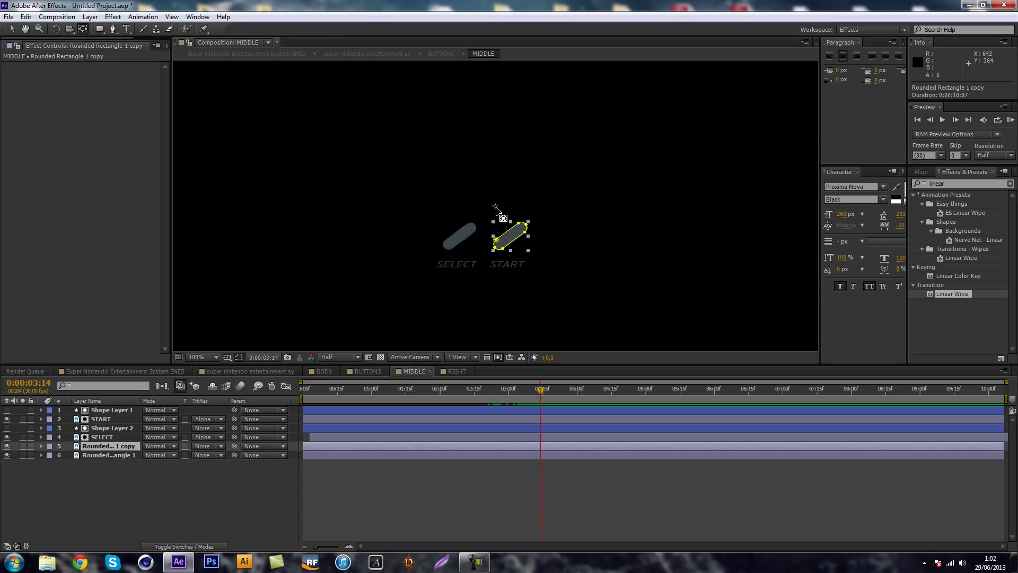
pyautogui.moveTo(495, 207); pyautogui.dragTo(507, 242)
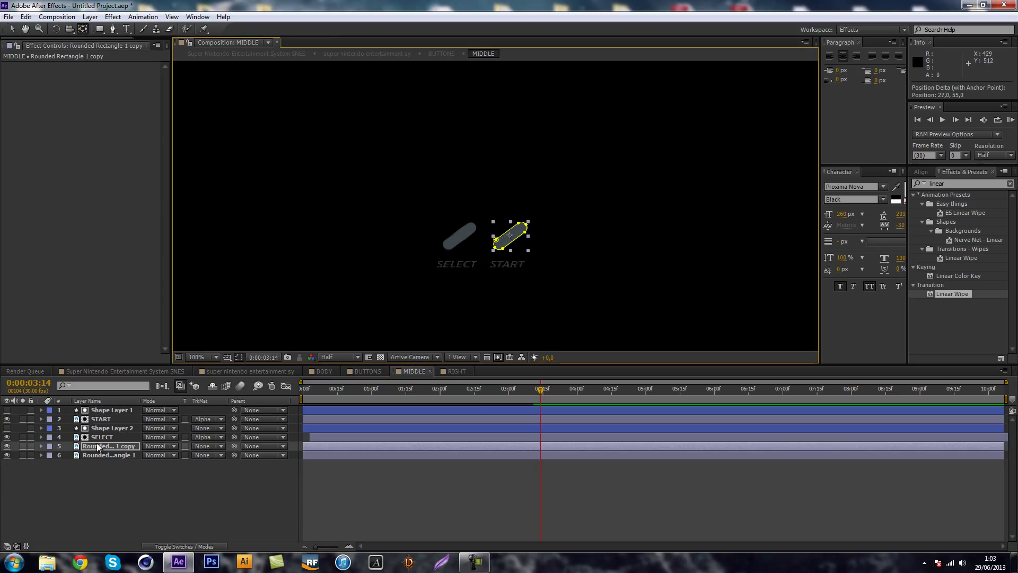
pyautogui.click(110, 455)
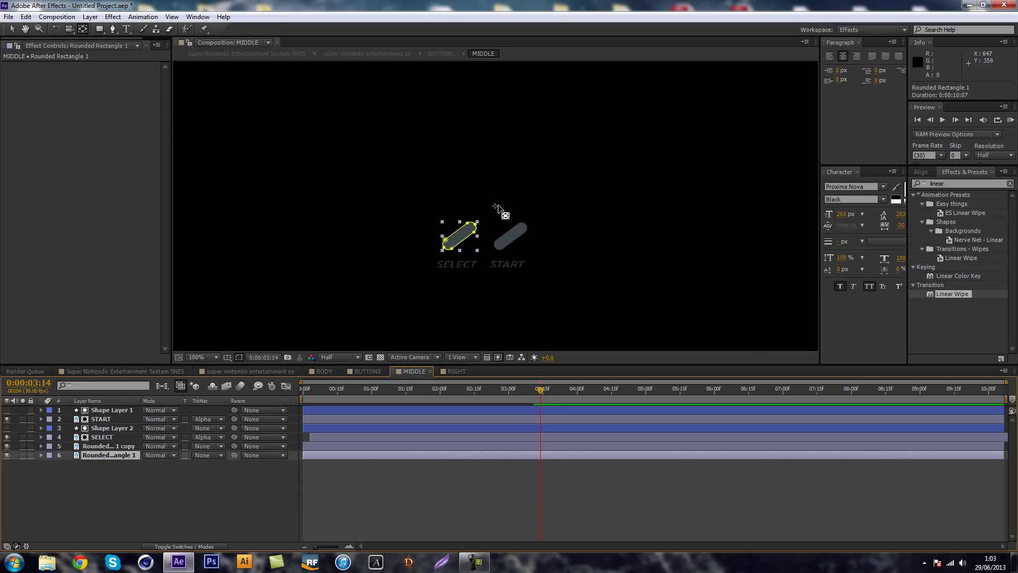
pyautogui.moveTo(508, 204); pyautogui.dragTo(473, 237)
# - Check the pill scaling at 0:00:03:00, shift the Rounded Rectangle 1 copy layer 6 frames later and play a RAM preview
pyautogui.moveTo(564, 391); pyautogui.dragTo(508, 390)
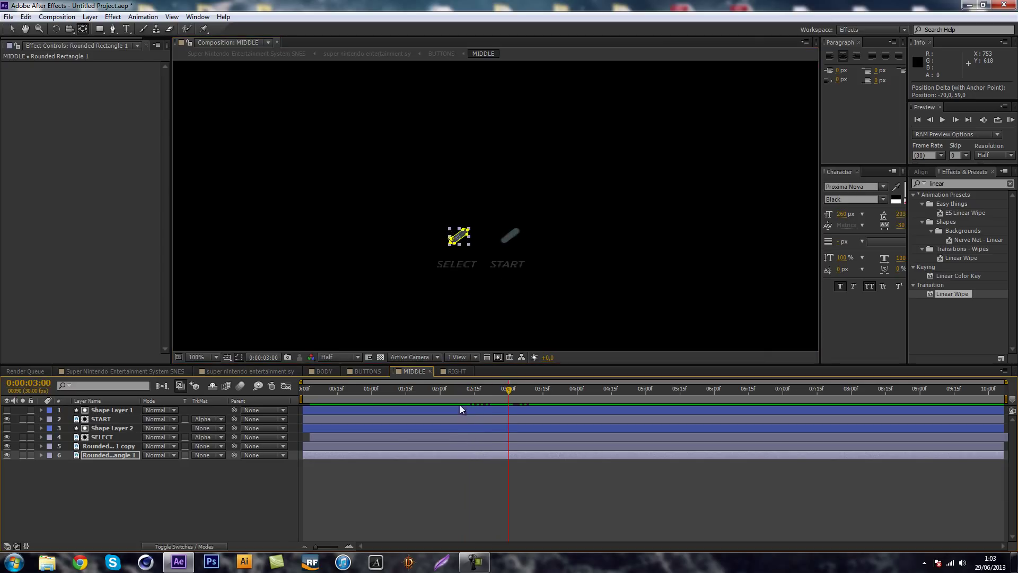
pyautogui.click(11, 29)
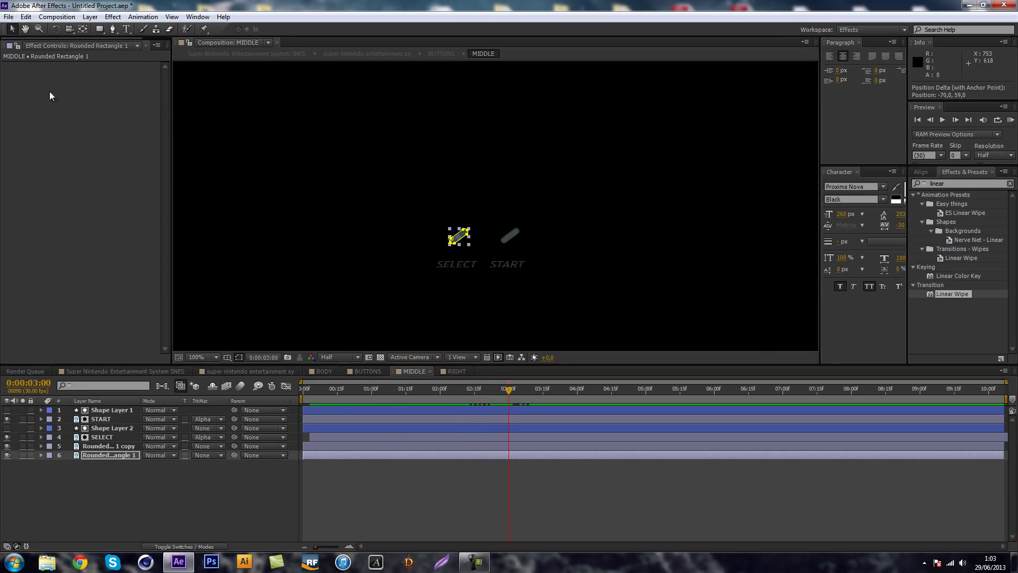
pyautogui.moveTo(363, 446); pyautogui.dragTo(380, 447)
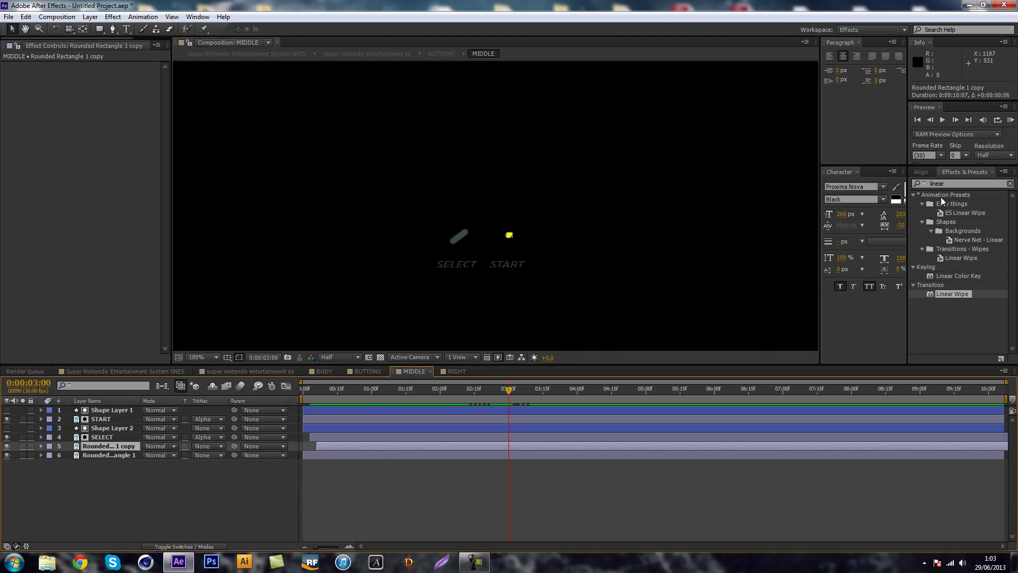
pyautogui.click(1015, 123)
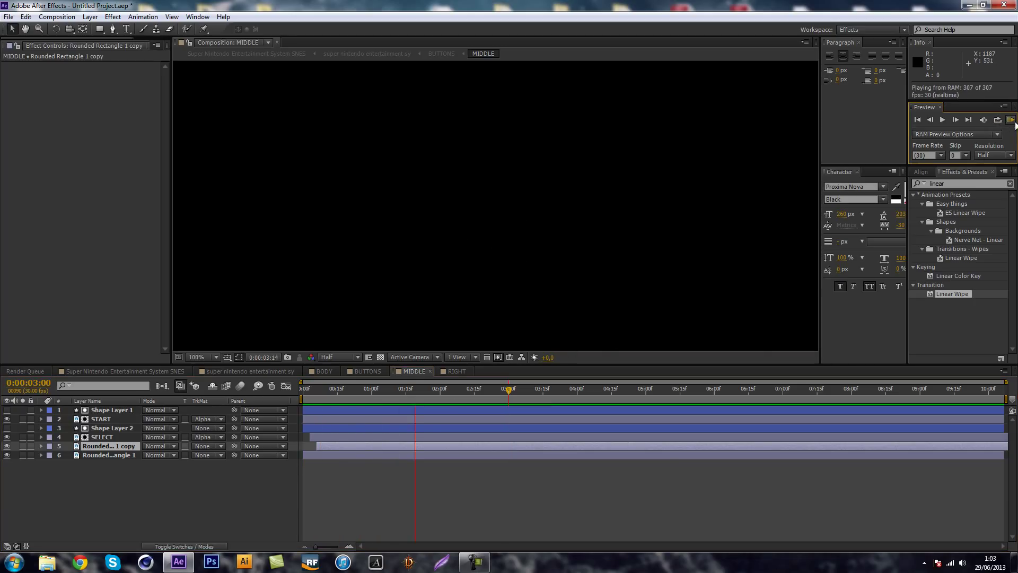
pyautogui.click(1014, 123)
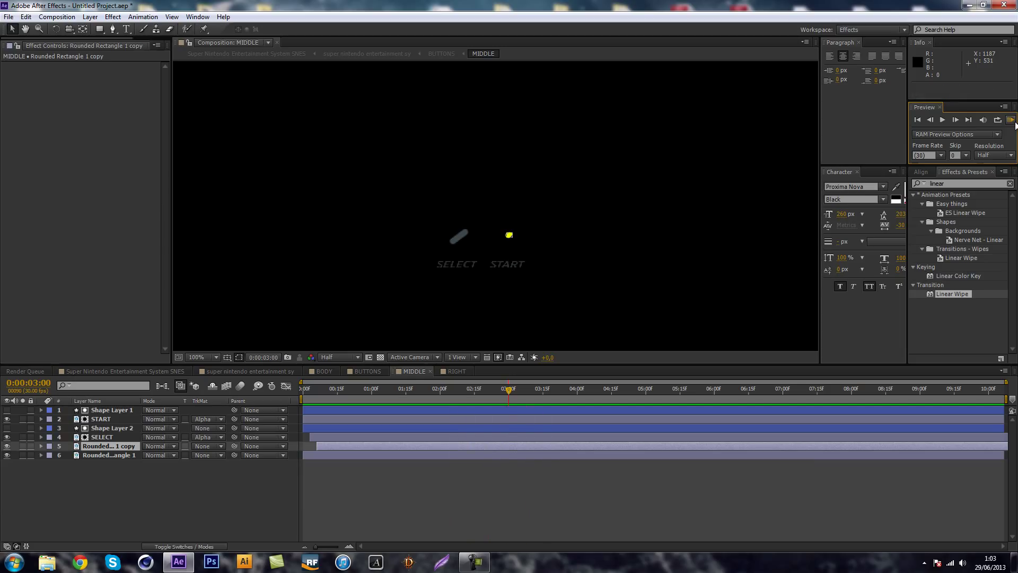
# - Set the BUTTONS composition's time to 0:00:03:13 and open the LEFT composition
pyautogui.click(361, 374)
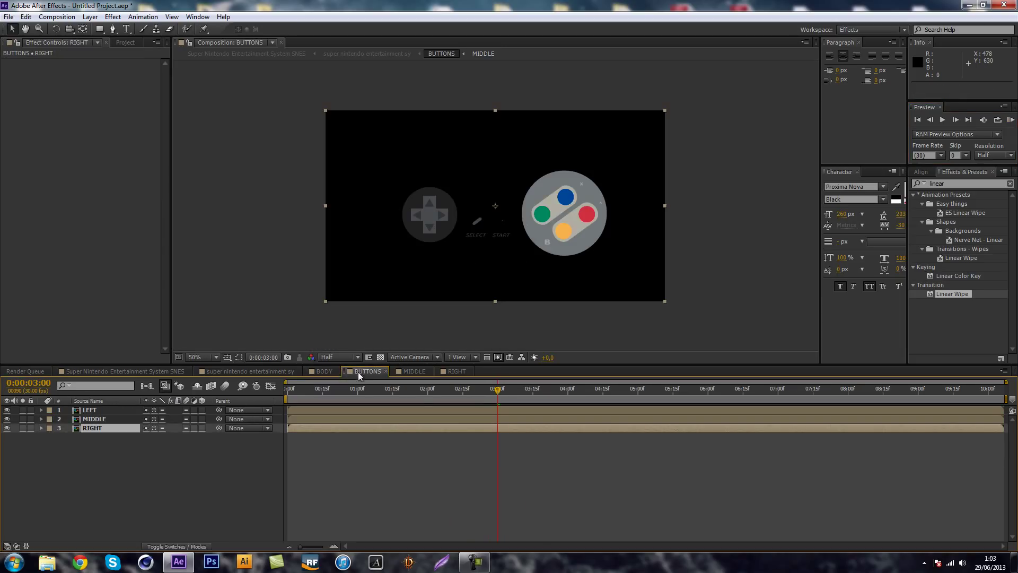
pyautogui.moveTo(497, 390); pyautogui.dragTo(529, 381)
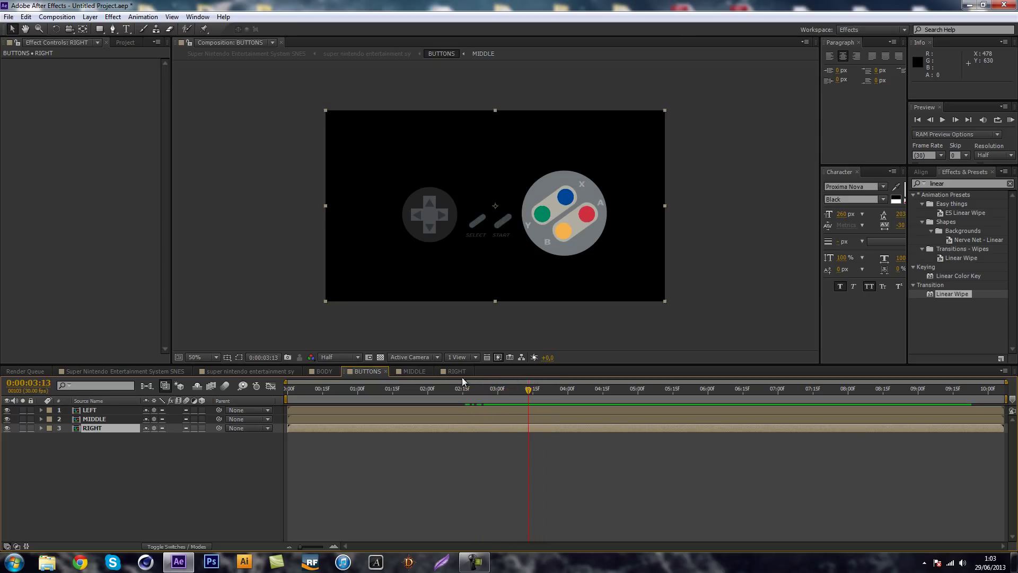
pyautogui.doubleClick(99, 408)
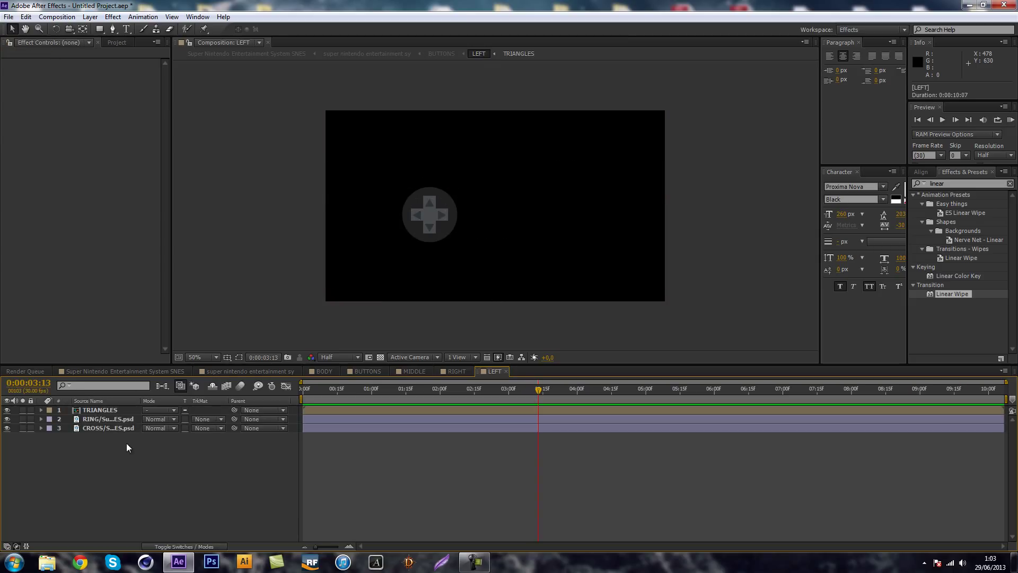
# - Toggle the visibility of the CROSS and RING layers to examine how the D-pad parts overlap
pyautogui.click(101, 429)
pyautogui.click(7, 428)
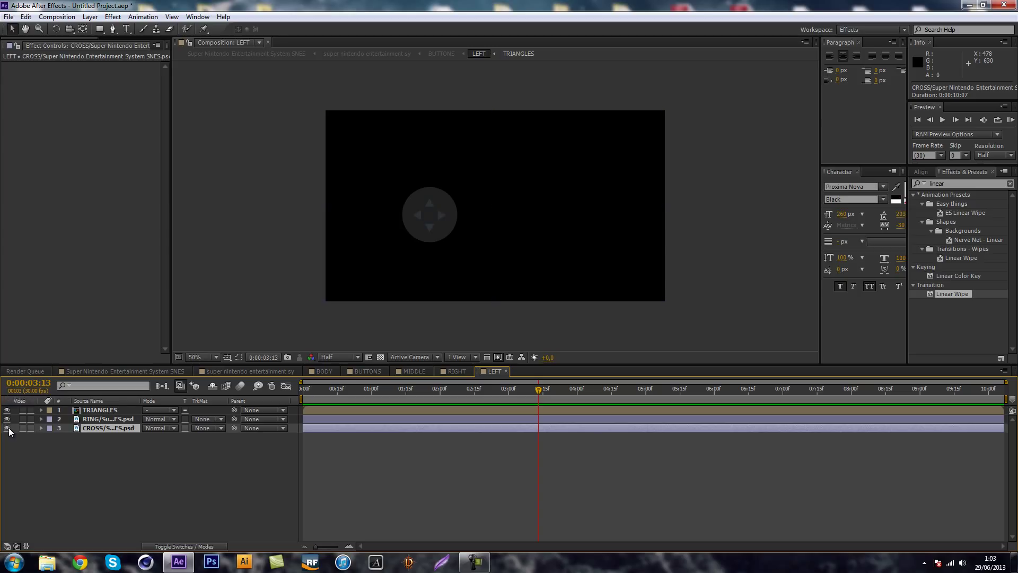
pyautogui.click(7, 429)
pyautogui.click(7, 428)
pyautogui.click(7, 428)
pyautogui.click(7, 419)
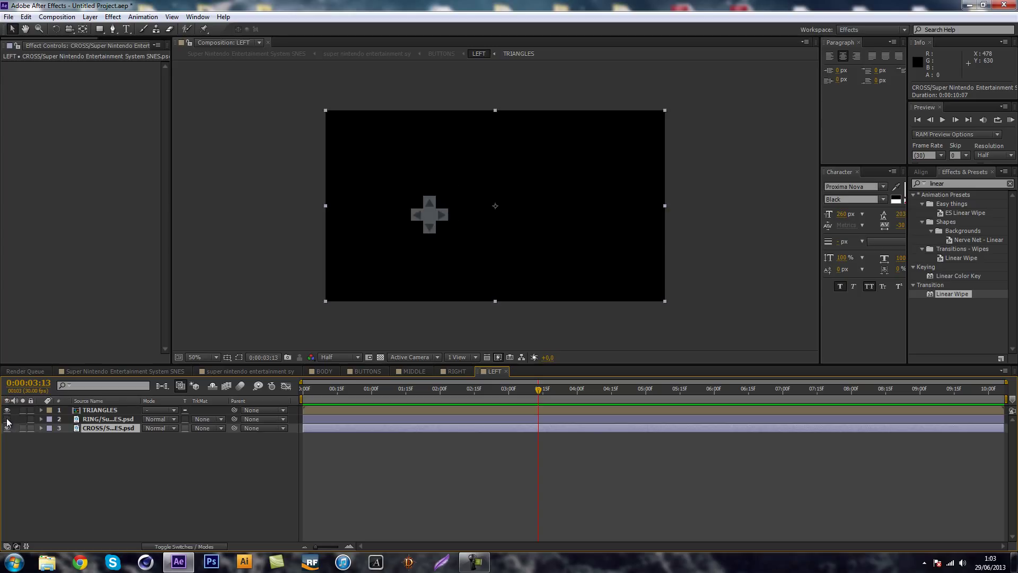
pyautogui.click(8, 419)
pyautogui.click(8, 419)
pyautogui.click(7, 419)
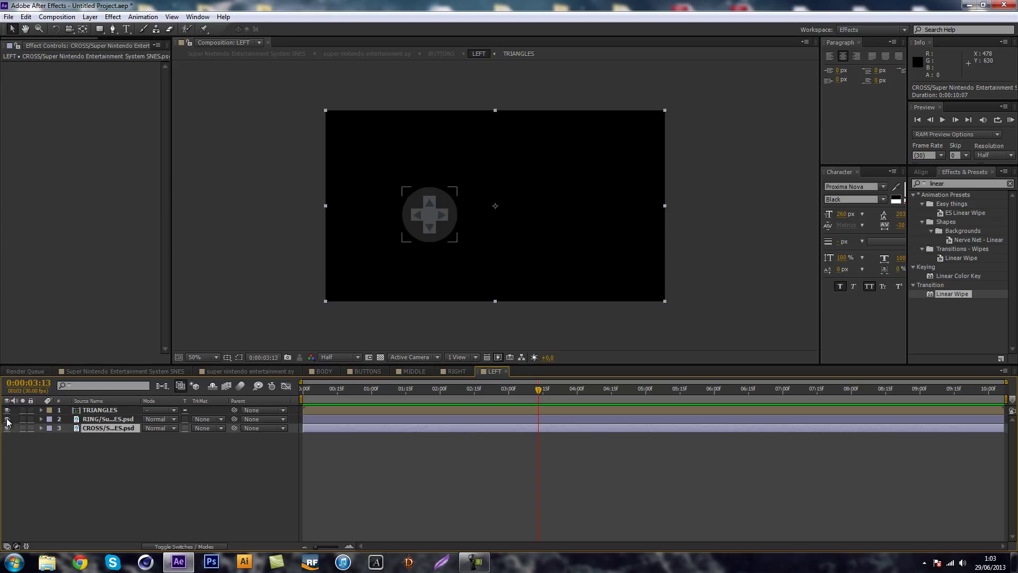
pyautogui.click(65, 439)
pyautogui.click(96, 412)
pyautogui.click(91, 430)
pyautogui.click(7, 419)
pyautogui.click(7, 419)
pyautogui.click(7, 419)
pyautogui.click(98, 411)
pyautogui.click(7, 419)
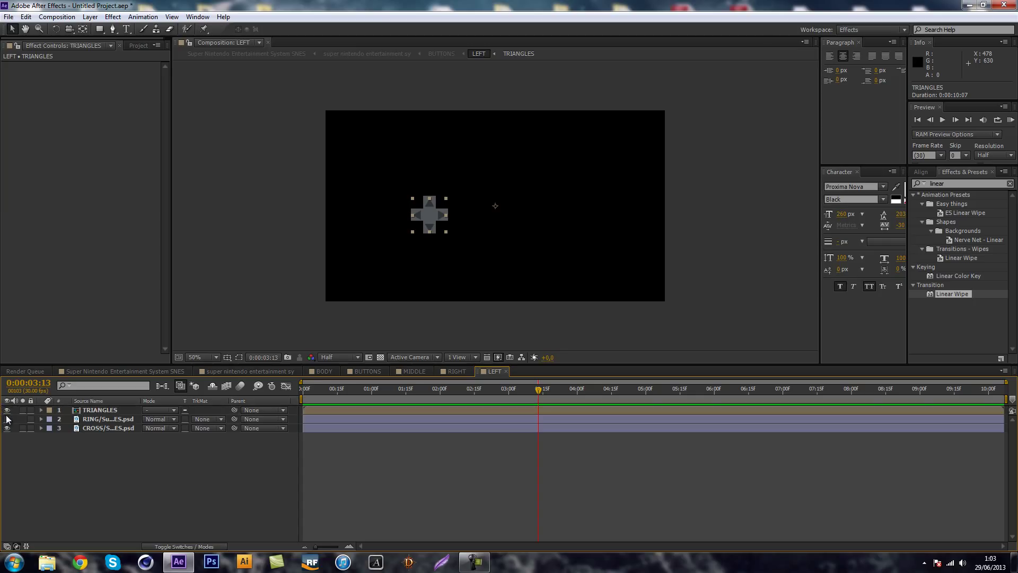
pyautogui.click(8, 419)
pyautogui.click(8, 419)
pyautogui.click(7, 419)
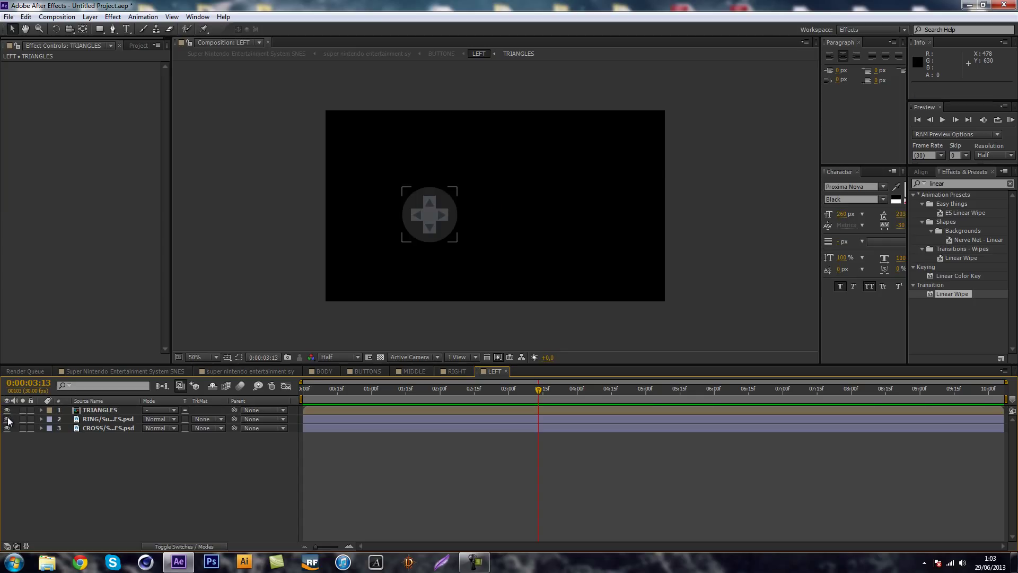
pyautogui.click(91, 419)
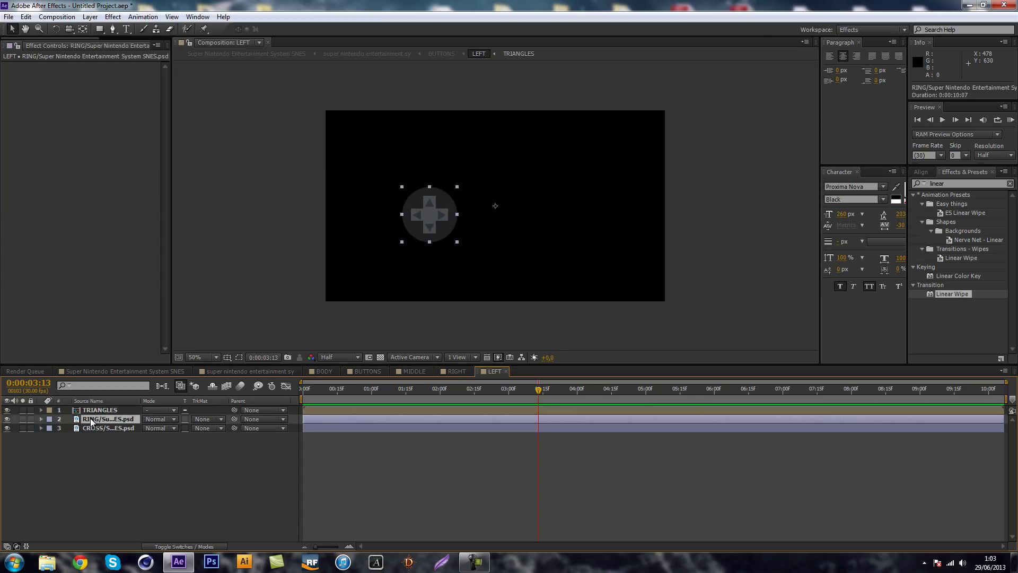
pyautogui.click(3, 434)
pyautogui.click(7, 428)
pyautogui.click(7, 428)
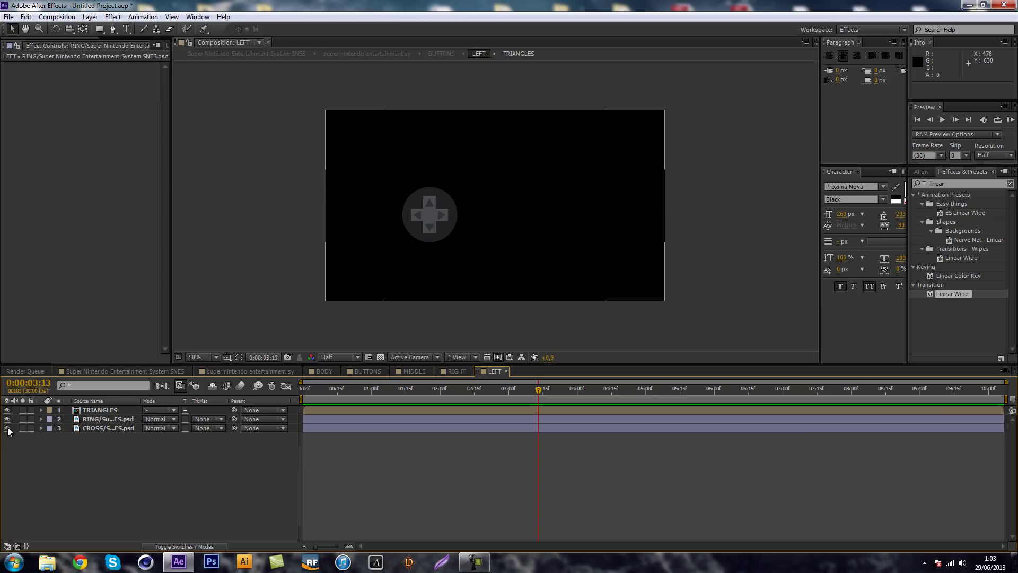
pyautogui.click(7, 428)
pyautogui.click(8, 428)
# - Move the RING layer below the CROSS layer and paste the scale keyframes onto it at 0:00:03:13
pyautogui.moveTo(102, 420); pyautogui.dragTo(104, 444)
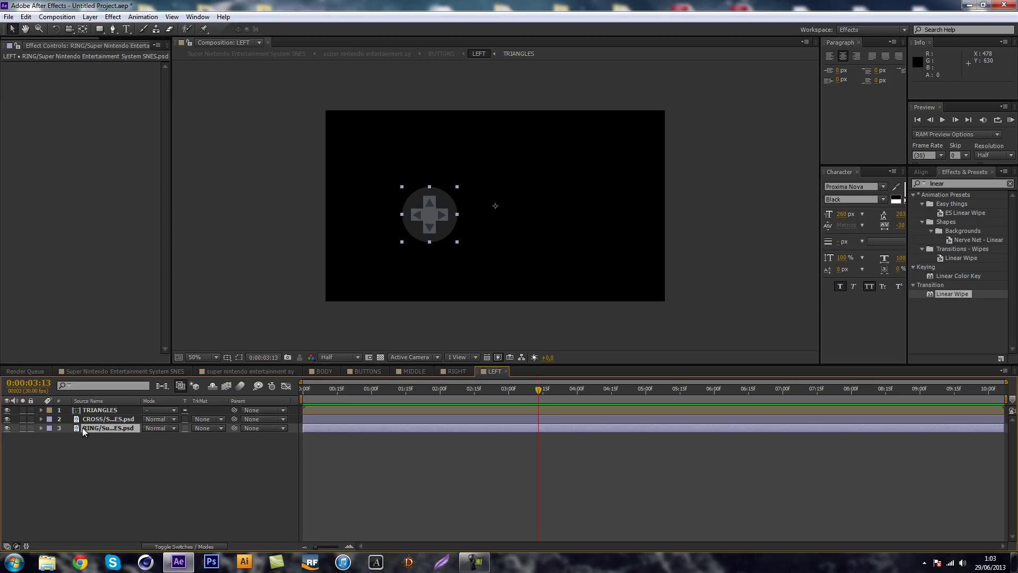
pyautogui.click(8, 428)
pyautogui.click(7, 428)
pyautogui.hotkey('ctrl', 'v')
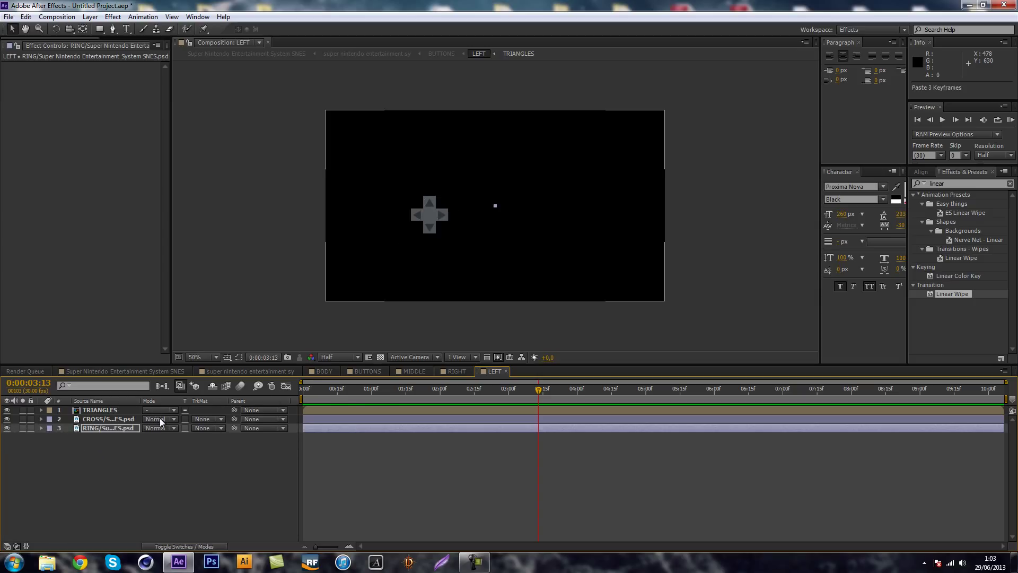
# - Set the time to 0:00:04:07 and move the CROSS layer's anchor point to the centre of the D-pad
pyautogui.moveTo(540, 389); pyautogui.dragTo(596, 370)
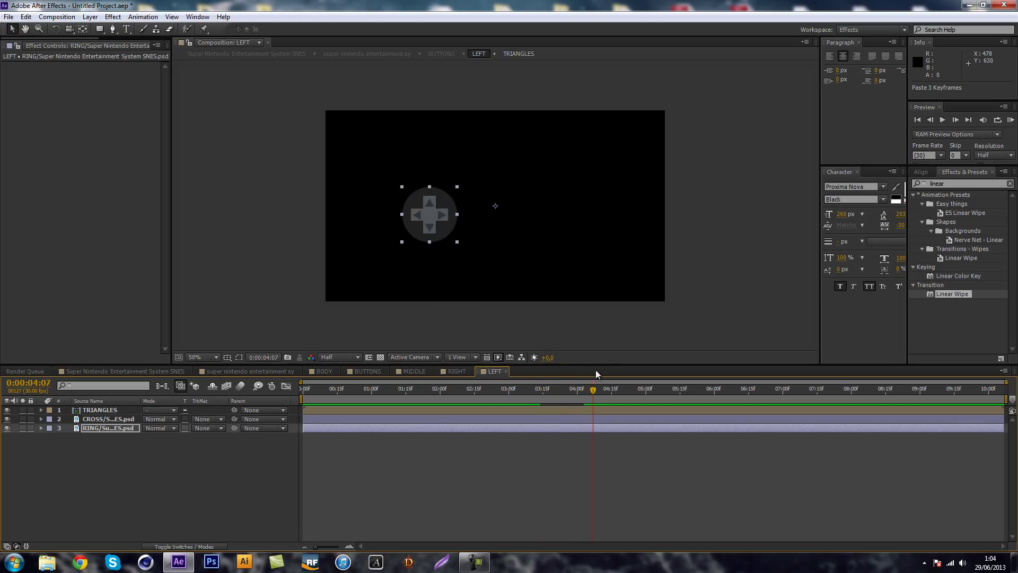
pyautogui.click(101, 29)
pyautogui.click(82, 29)
pyautogui.click(499, 210)
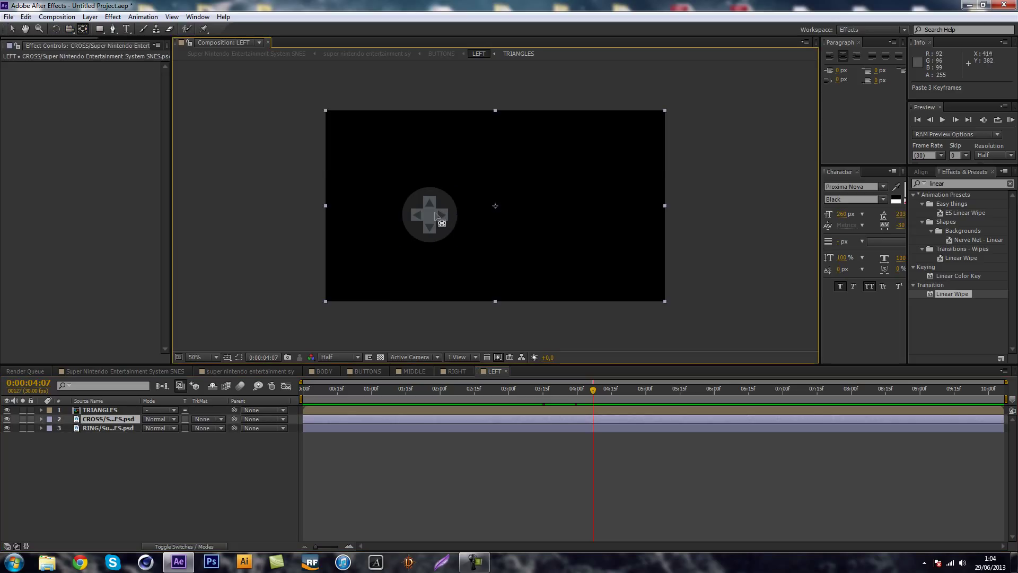
pyautogui.moveTo(497, 208); pyautogui.dragTo(429, 215)
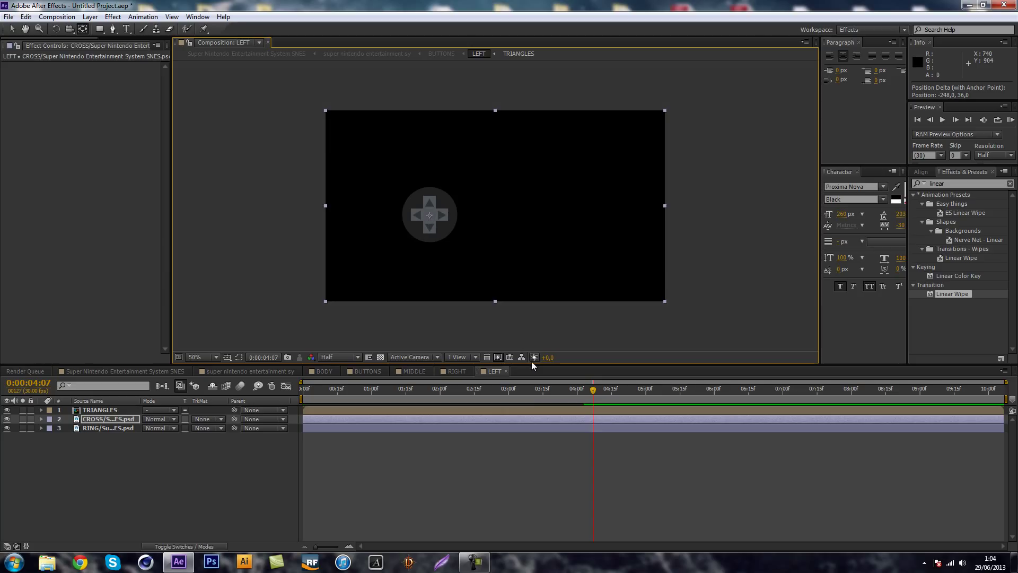
# - Move the RING layer's anchor point to the centre of the D-pad at 0:00:04:07
pyautogui.moveTo(593, 392)
pyautogui.mouseDown()
pyautogui.moveTo(568, 391)
pyautogui.moveTo(582, 391)
pyautogui.mouseUp()
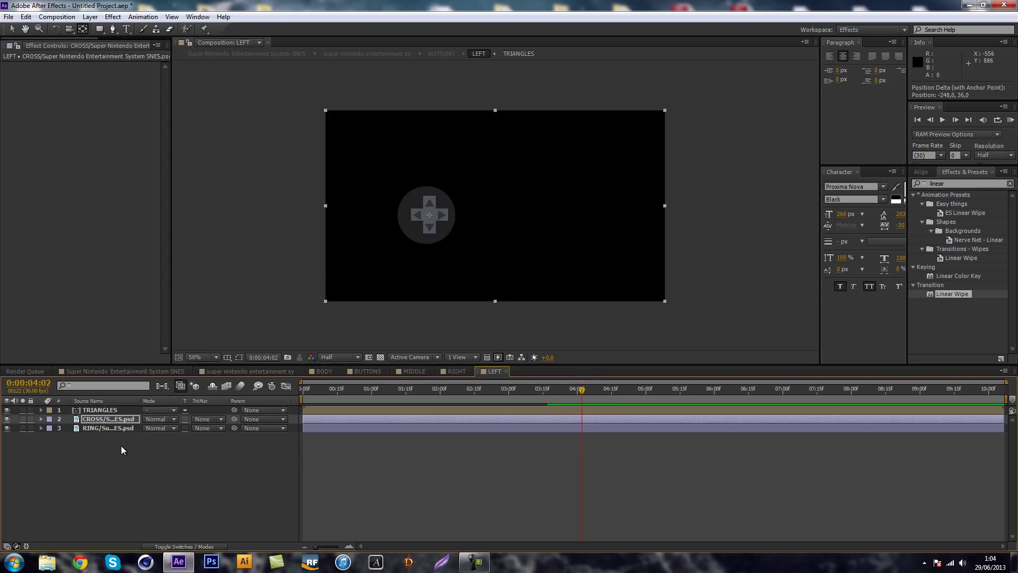
pyautogui.press('pagedown')
pyautogui.press('pagedown')
pyautogui.press('pagedown')
pyautogui.press('pagedown')
pyautogui.press('pagedown')
pyautogui.click(107, 411)
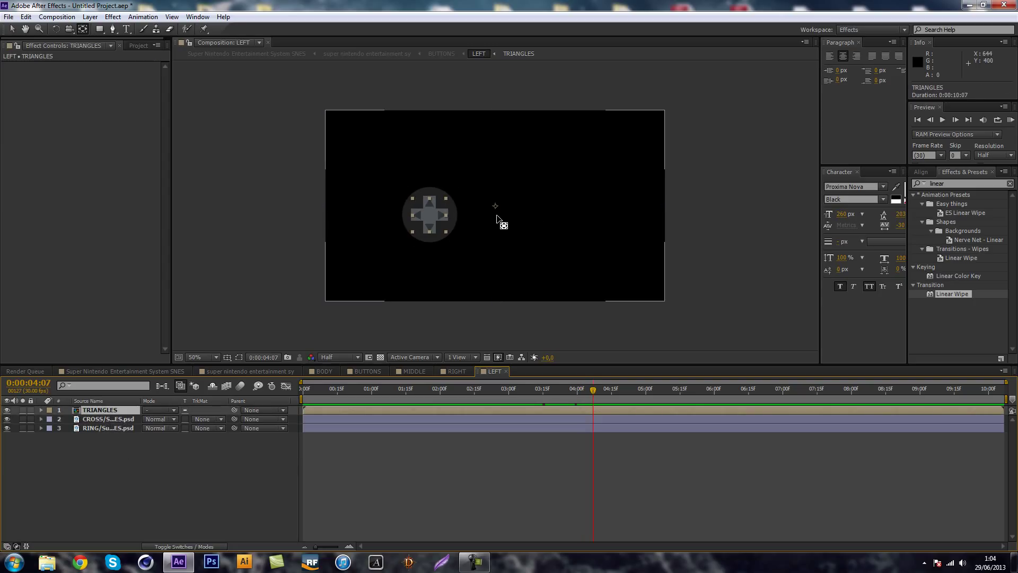
pyautogui.click(162, 469)
pyautogui.click(88, 427)
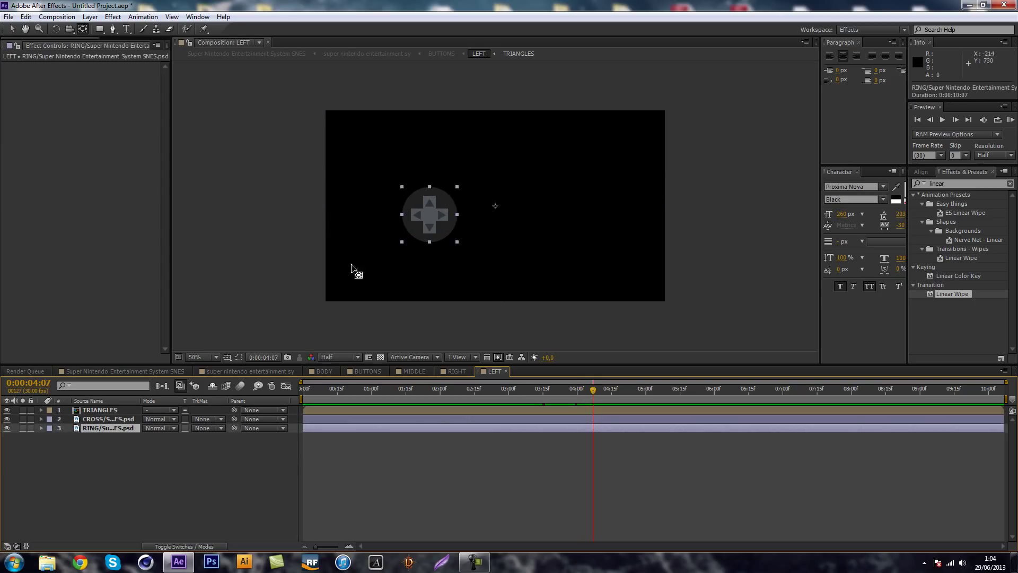
pyautogui.click(493, 208)
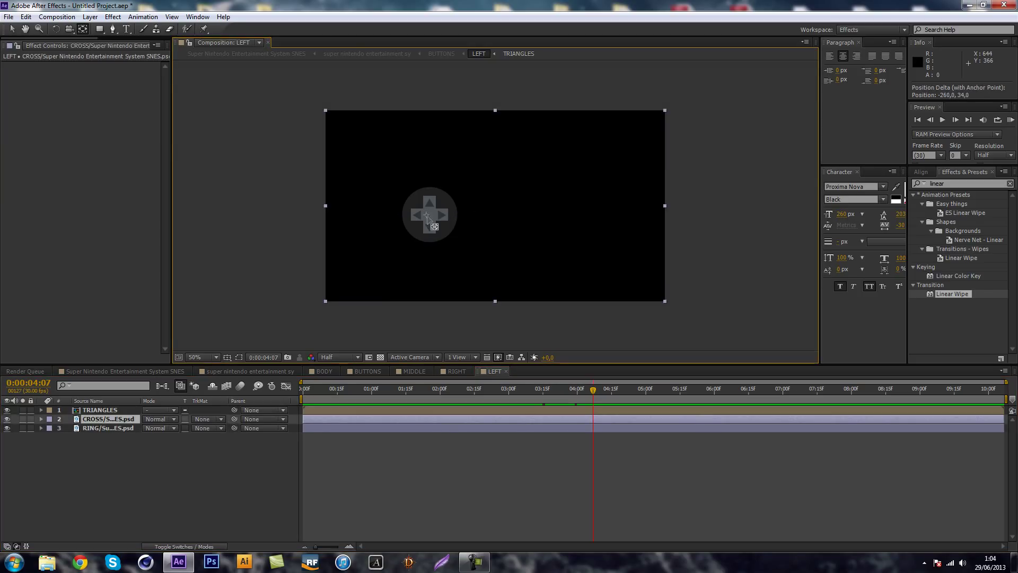
pyautogui.click(121, 446)
pyautogui.click(109, 429)
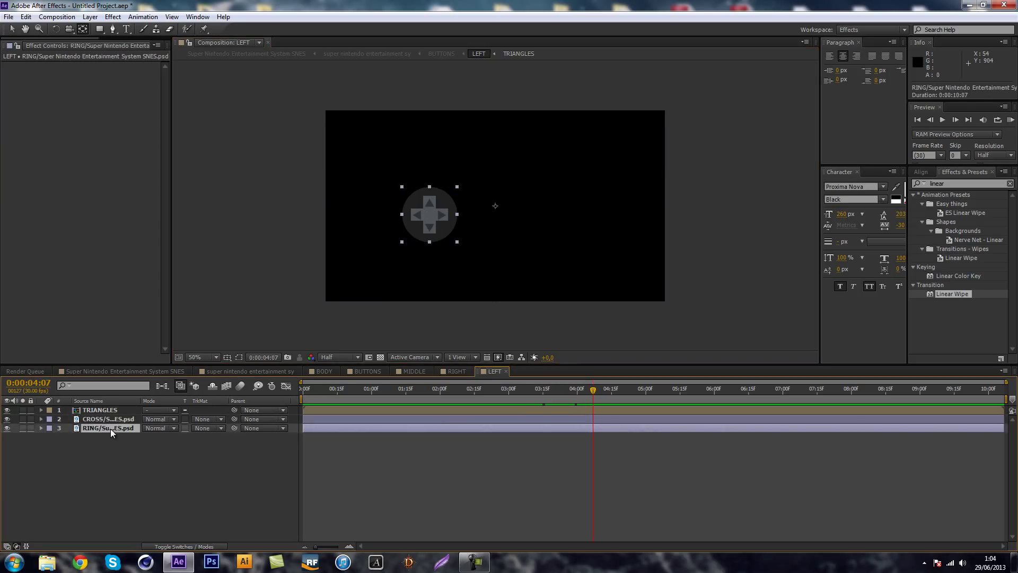
pyautogui.moveTo(459, 229); pyautogui.dragTo(430, 221)
# - Paste the scale keyframes onto the CROSS and TRIANGLES layers at 0:00:03:26 and reveal the keyframed properties
pyautogui.moveTo(595, 398); pyautogui.dragTo(569, 391)
pyautogui.click(100, 452)
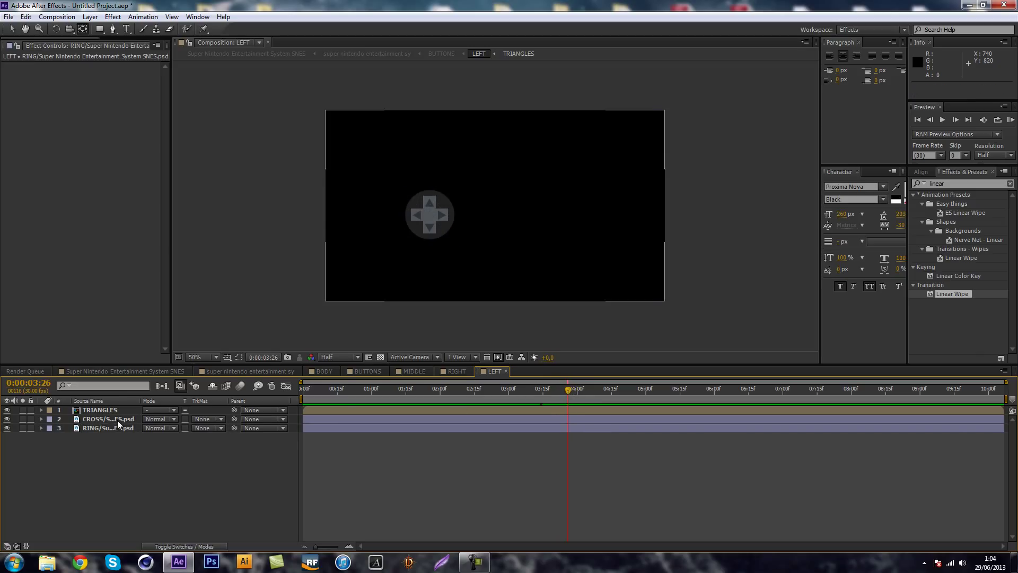
pyautogui.click(114, 420)
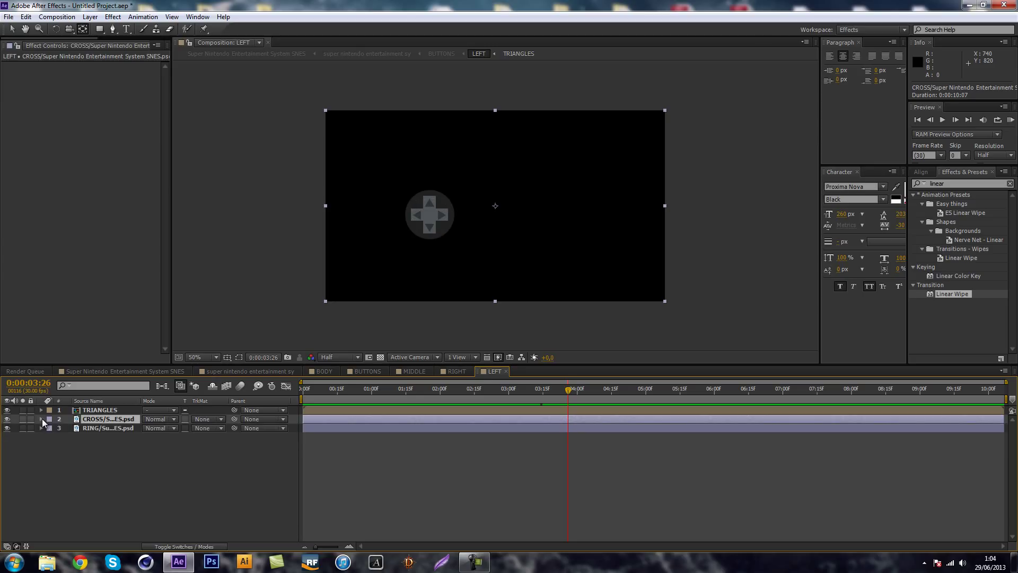
pyautogui.click(97, 410)
pyautogui.hotkey('ctrl', 'v')
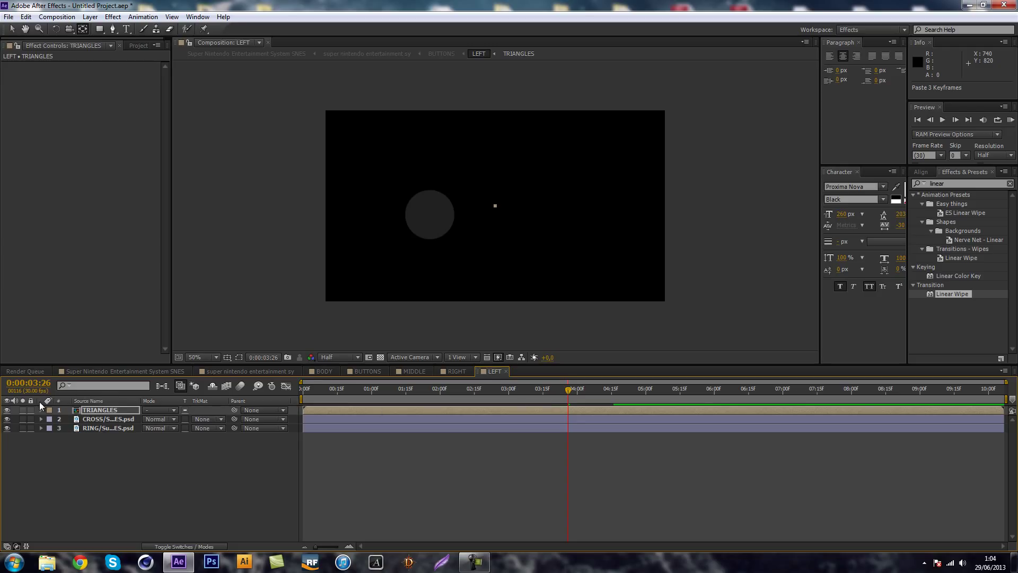
pyautogui.press('u')
pyautogui.click(98, 428)
pyautogui.press('u')
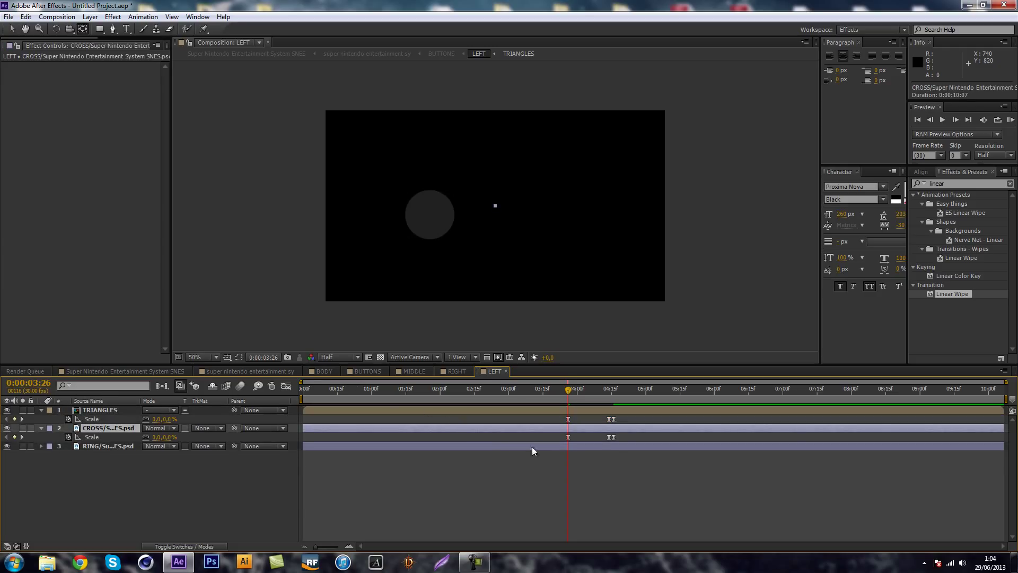
# - Set the time to 0:00:04:20 and move the CROSS and TRIANGLES layers' anchor points to the centre of the D-pad
pyautogui.moveTo(588, 394); pyautogui.dragTo(623, 395)
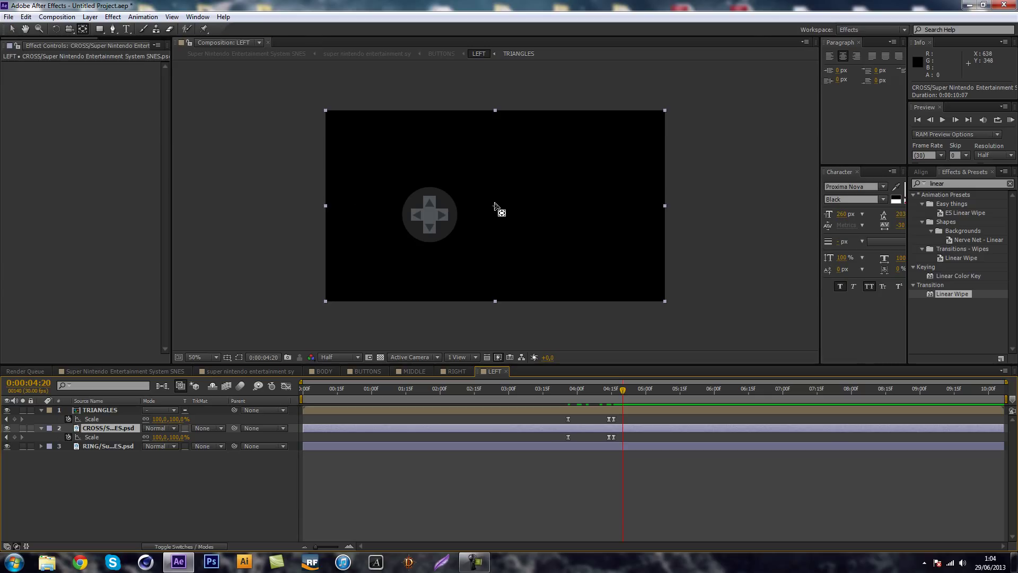
pyautogui.click(492, 208)
pyautogui.moveTo(492, 207); pyautogui.dragTo(431, 216)
pyautogui.click(105, 410)
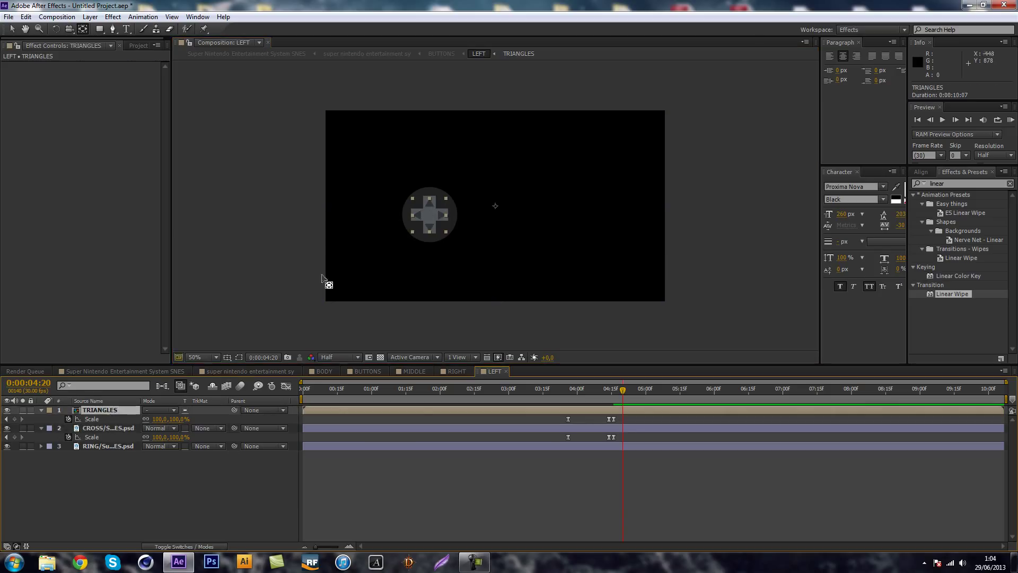
pyautogui.moveTo(488, 204); pyautogui.dragTo(429, 214)
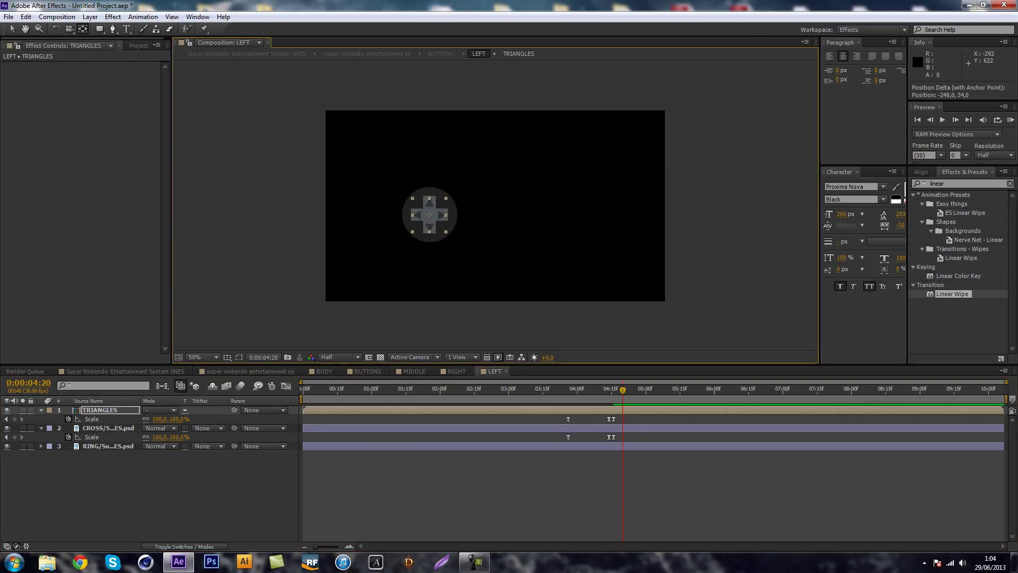
# - Add rotation keyframes of 0° to both the TRIANGLES and CROSS layers at their last scale keyframe, 0:00:04:16
pyautogui.click(120, 503)
pyautogui.click(41, 427)
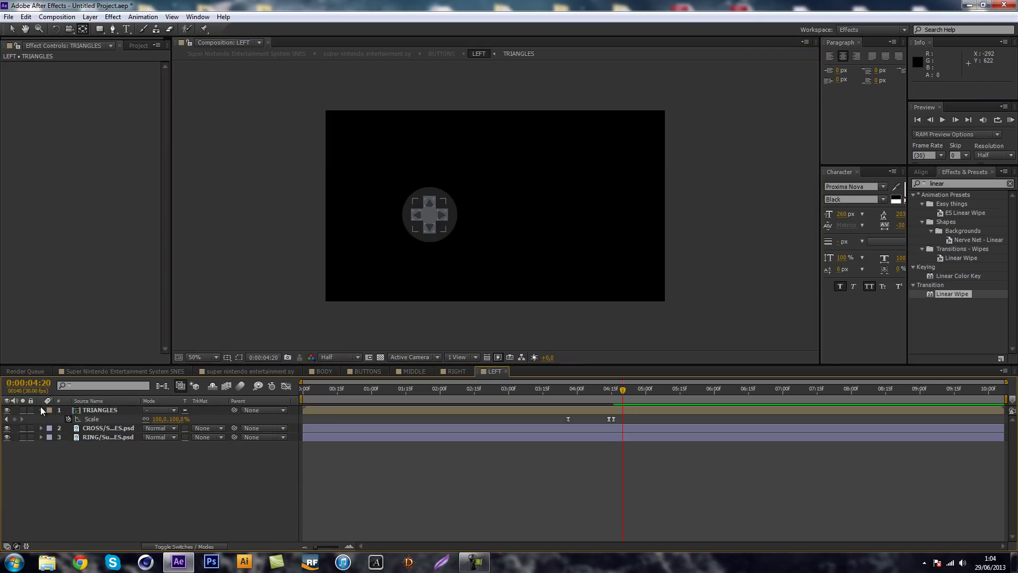
pyautogui.click(41, 409)
pyautogui.click(66, 411)
pyautogui.keyDown('shift'); pyautogui.click(71, 420); pyautogui.keyUp('shift')
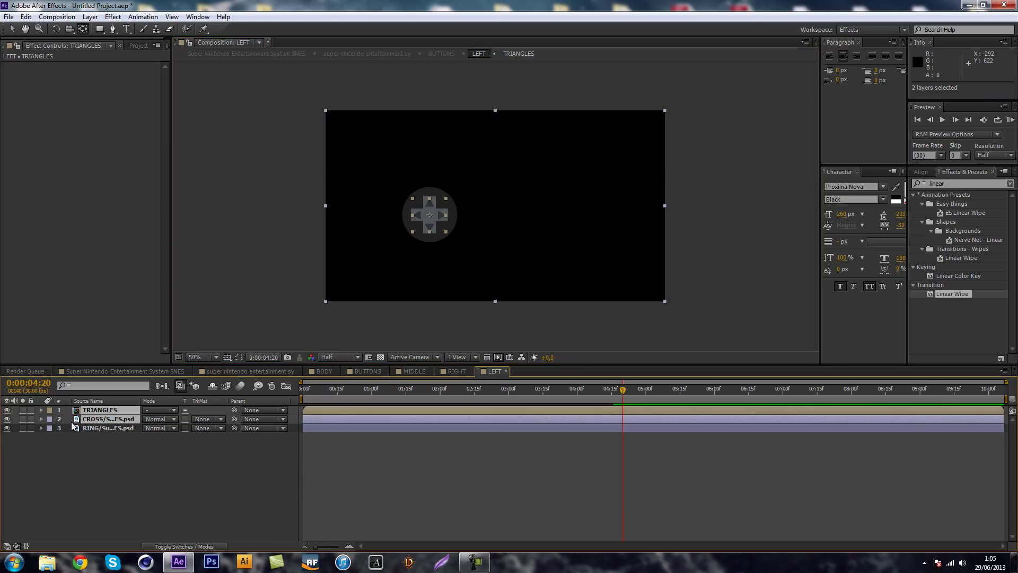
pyautogui.click(42, 418)
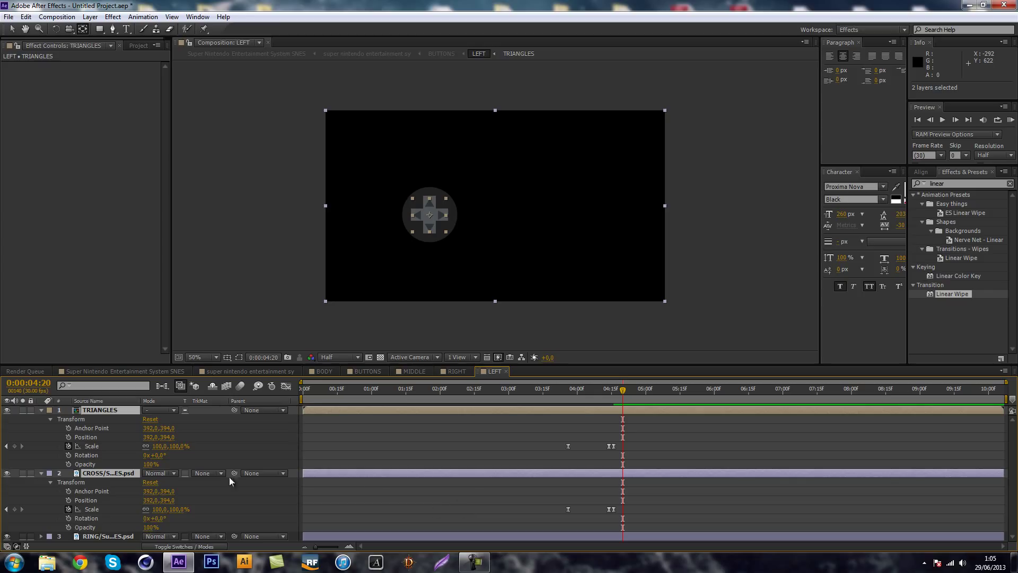
pyautogui.click(6, 509)
pyautogui.click(68, 518)
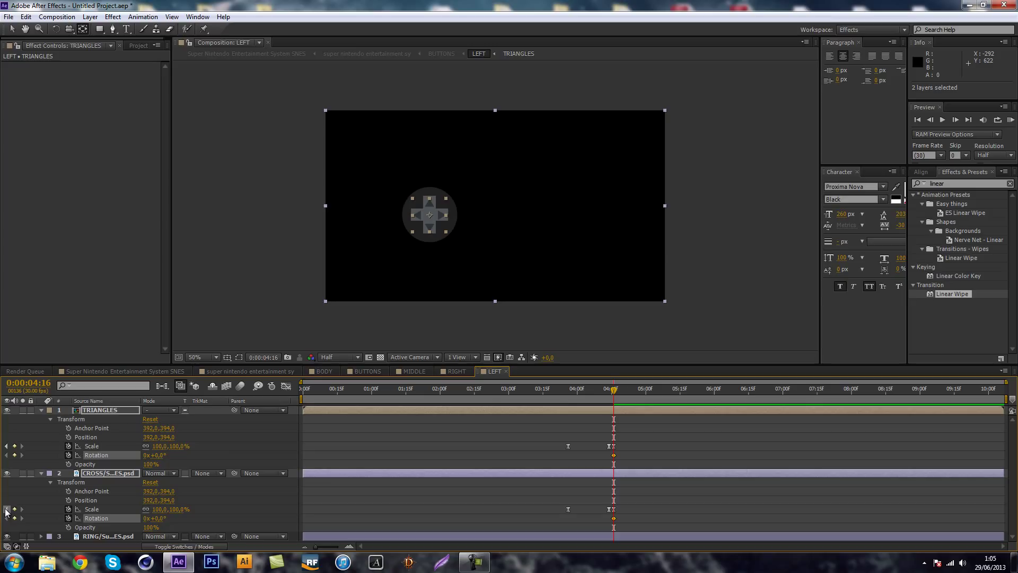
# - Add clockwise starting rotation keyframes to the TRIANGLES and CROSS layers at 0:00:03:26 and preview the spin
pyautogui.click(7, 509)
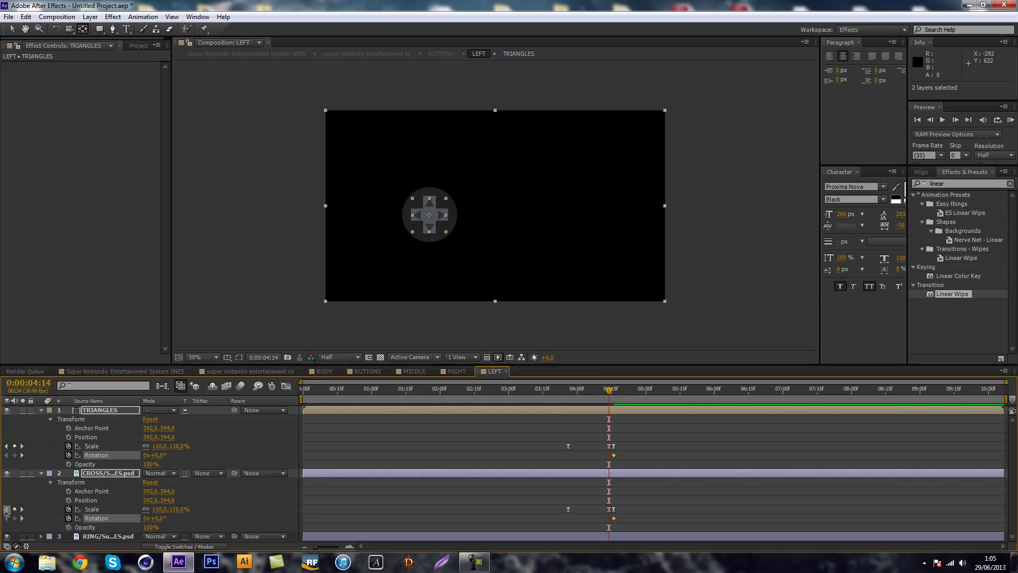
pyautogui.press('KP_0')
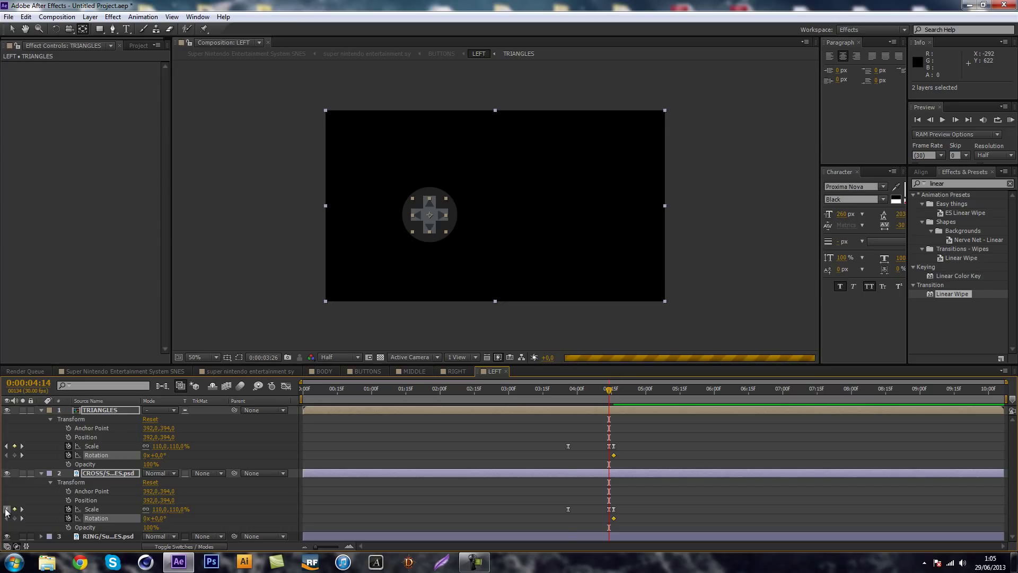
pyautogui.click(6, 509)
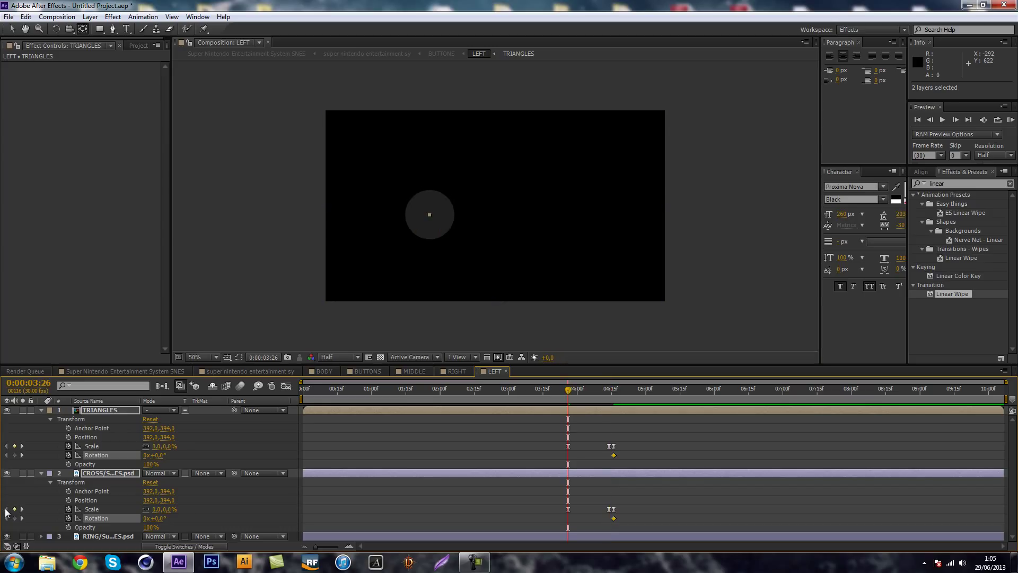
pyautogui.moveTo(157, 518); pyautogui.dragTo(168, 518)
pyautogui.press('space')
pyautogui.press('space')
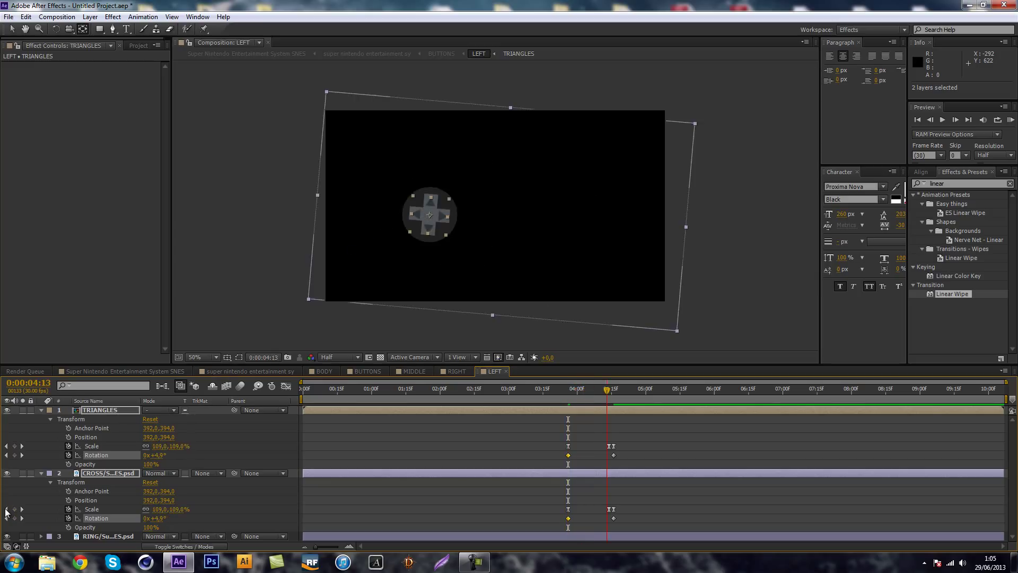
# - Shift the CROSS layer 4 frames later in time and check its transform keyframes at 0:00:04:22
pyautogui.press('u')
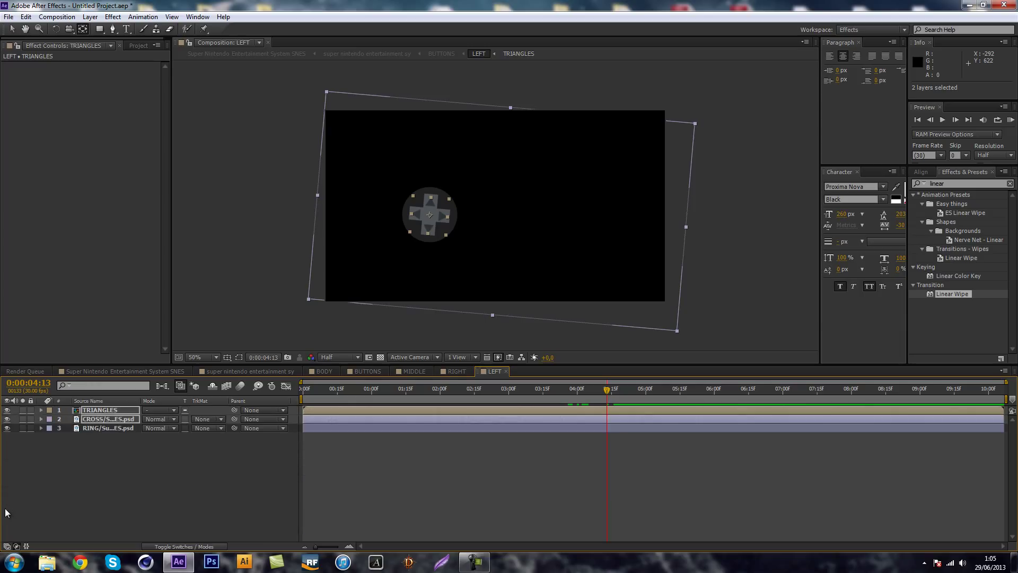
pyautogui.click(5, 508)
pyautogui.press('v')
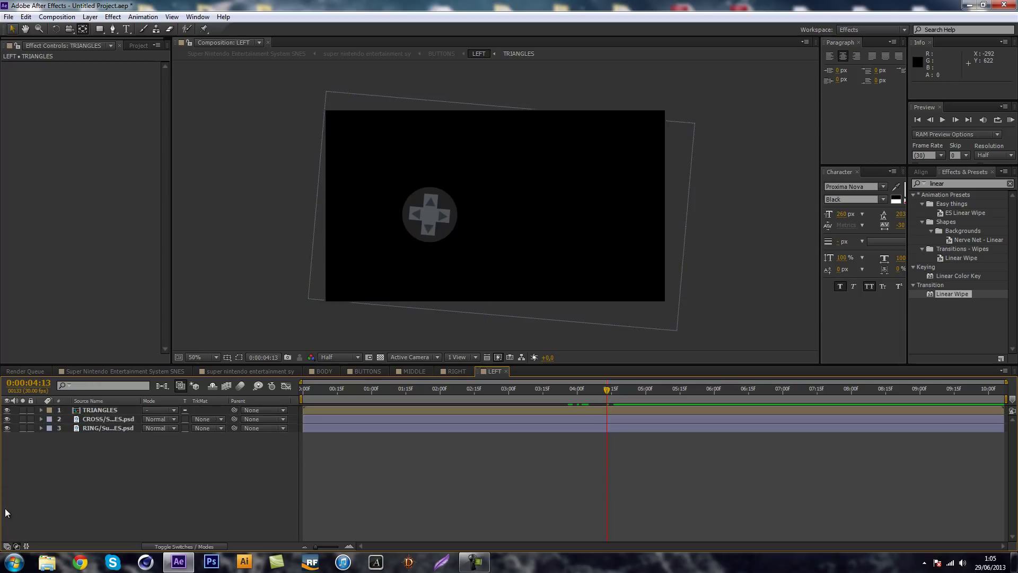
pyautogui.click(13, 30)
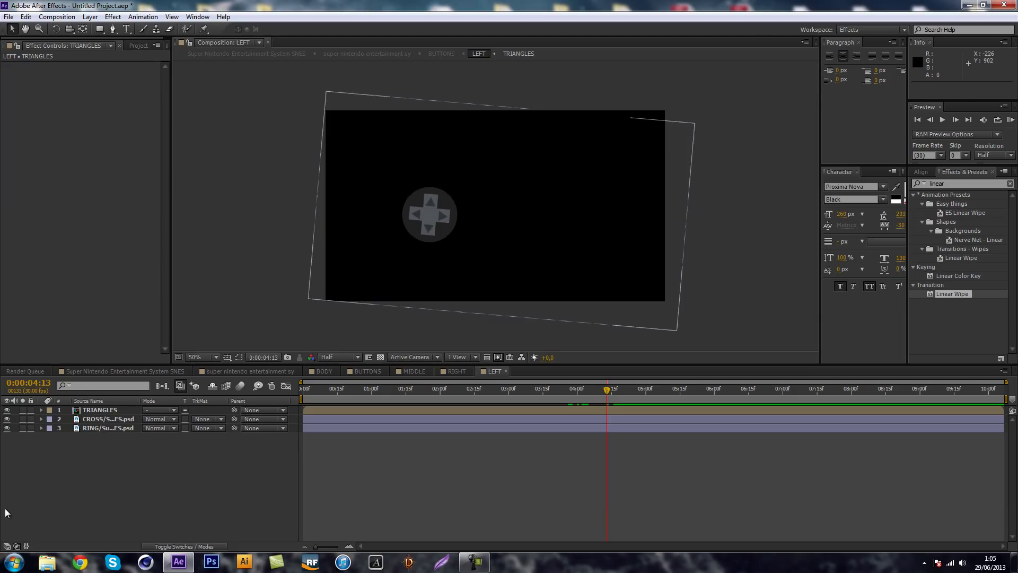
pyautogui.moveTo(313, 419); pyautogui.dragTo(322, 419)
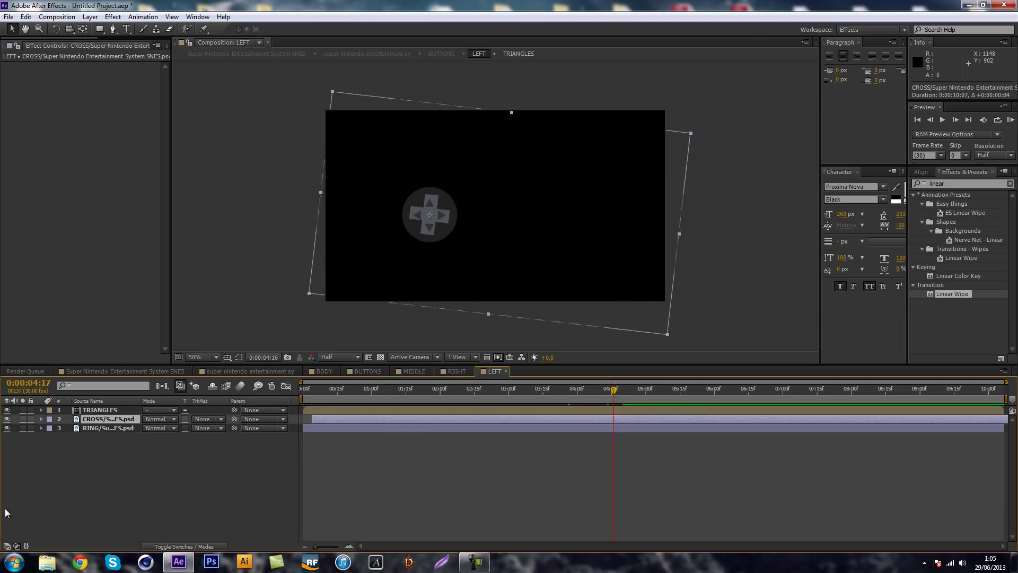
pyautogui.moveTo(607, 389)
pyautogui.mouseDown()
pyautogui.moveTo(575, 389)
pyautogui.moveTo(627, 389)
pyautogui.mouseUp()
pyautogui.click(41, 419)
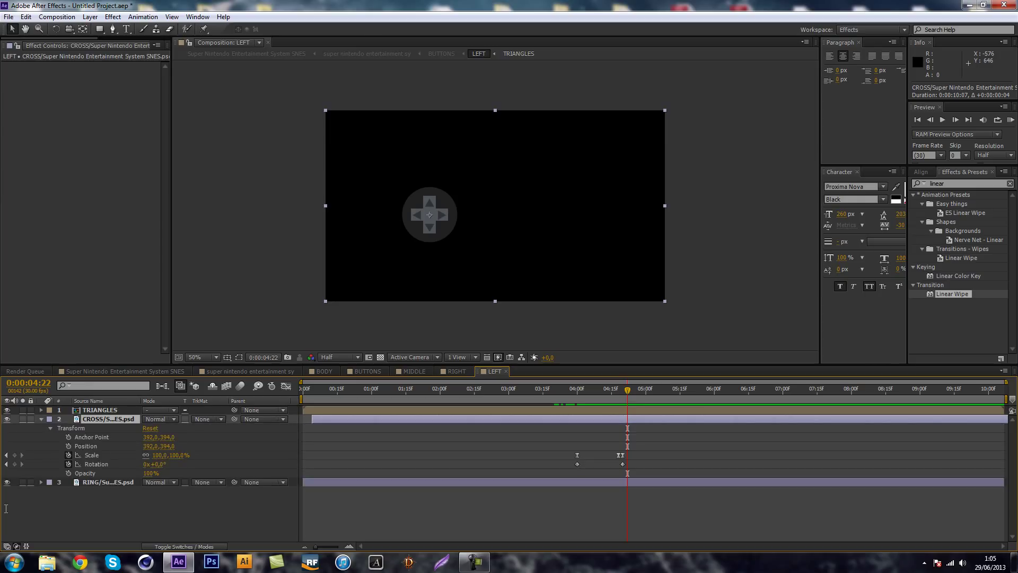
pyautogui.click(50, 428)
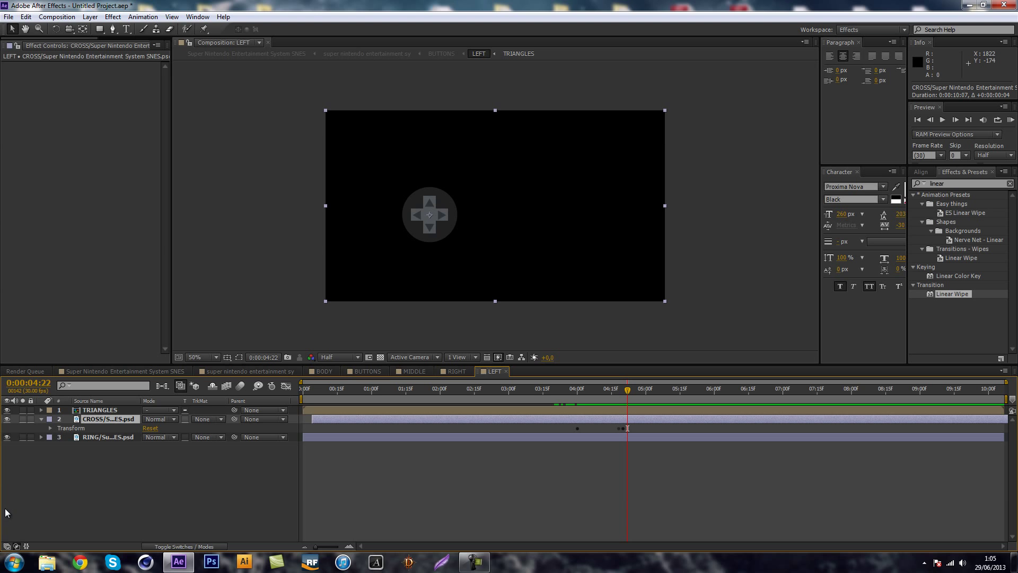
pyautogui.click(112, 17)
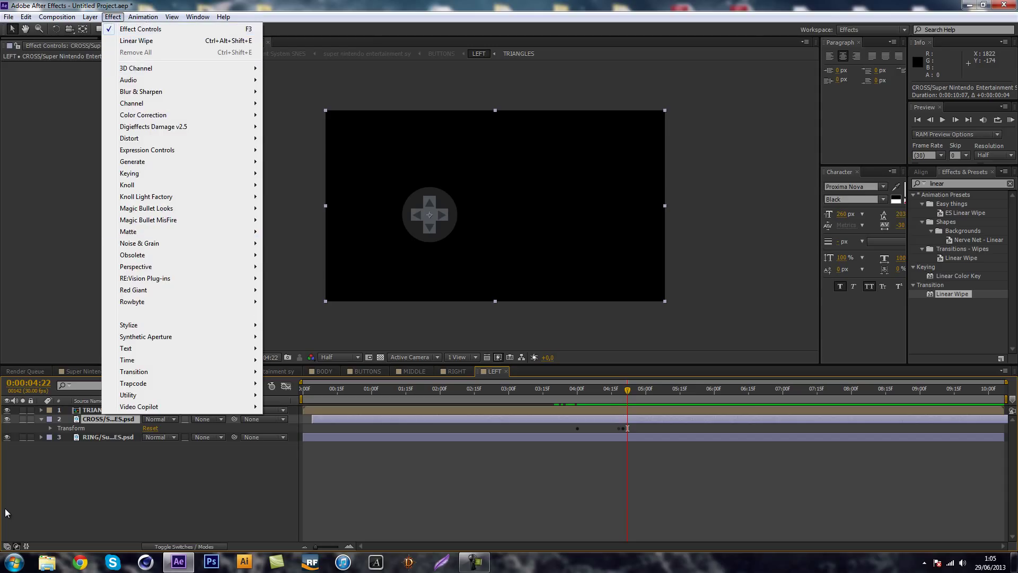
pyautogui.moveTo(134, 371)
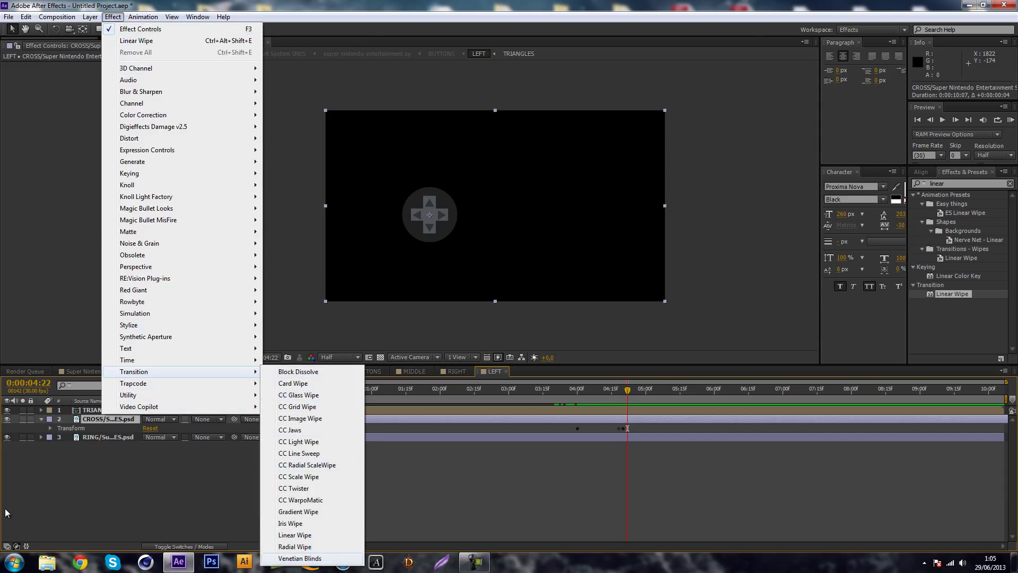
pyautogui.moveTo(223, 16)
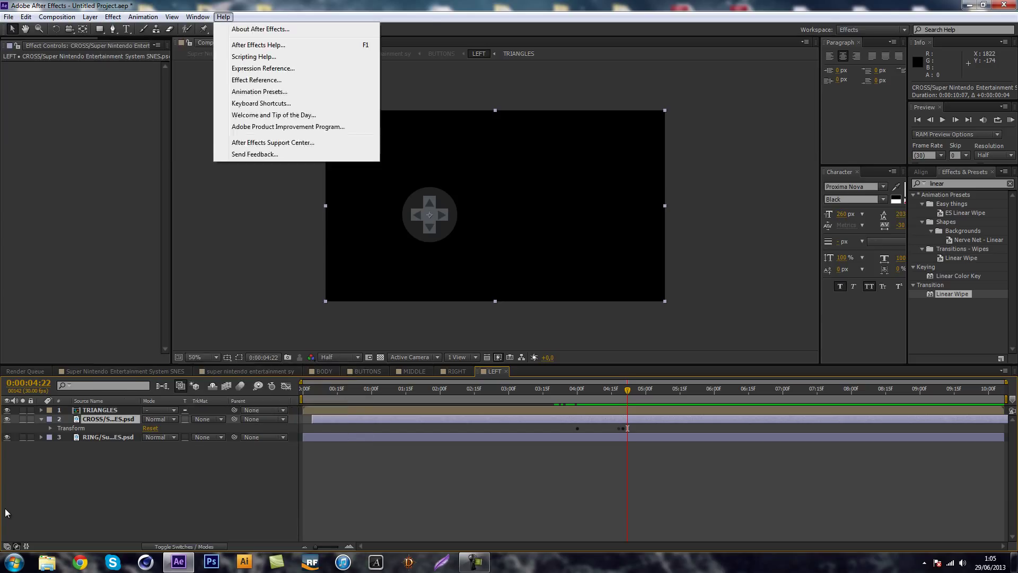
pyautogui.click(223, 260)
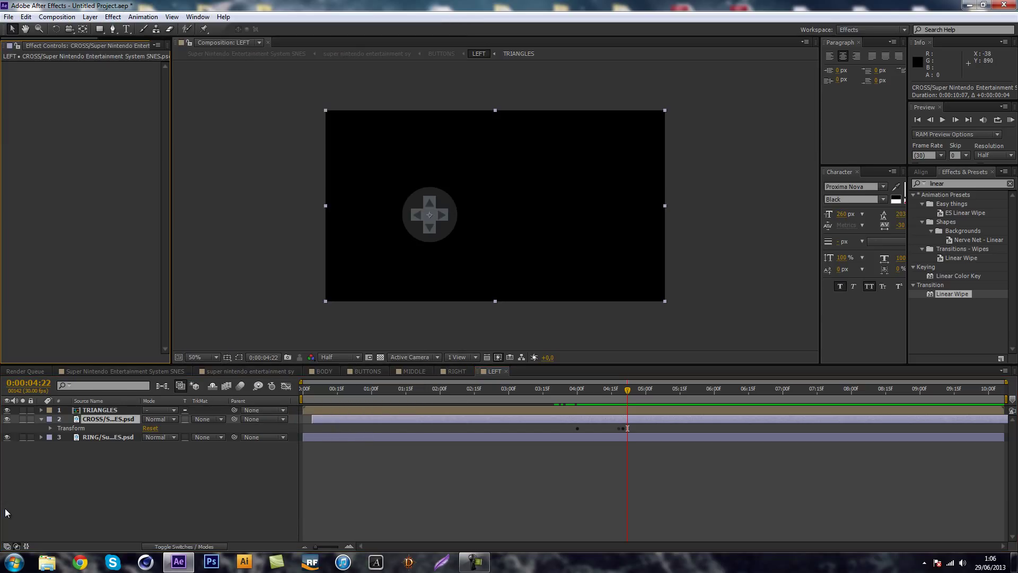
# - Set the LEFT composition's time to 0:00:04:20 and return to the main Super Nintendo Entertainment System SNES composition
pyautogui.moveTo(627, 389)
pyautogui.mouseDown()
pyautogui.moveTo(584, 389)
pyautogui.moveTo(623, 388)
pyautogui.mouseUp()
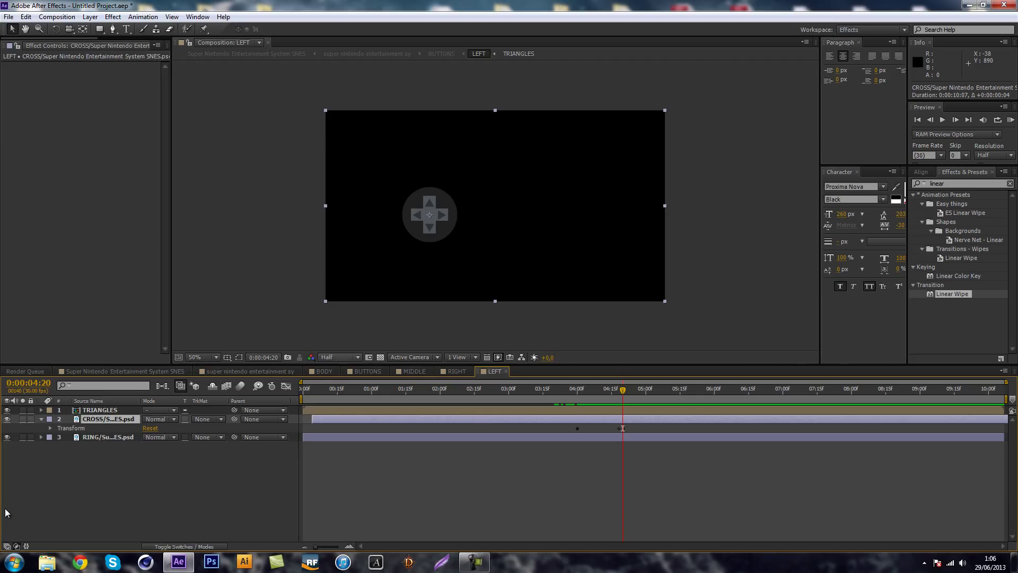
pyautogui.click(456, 371)
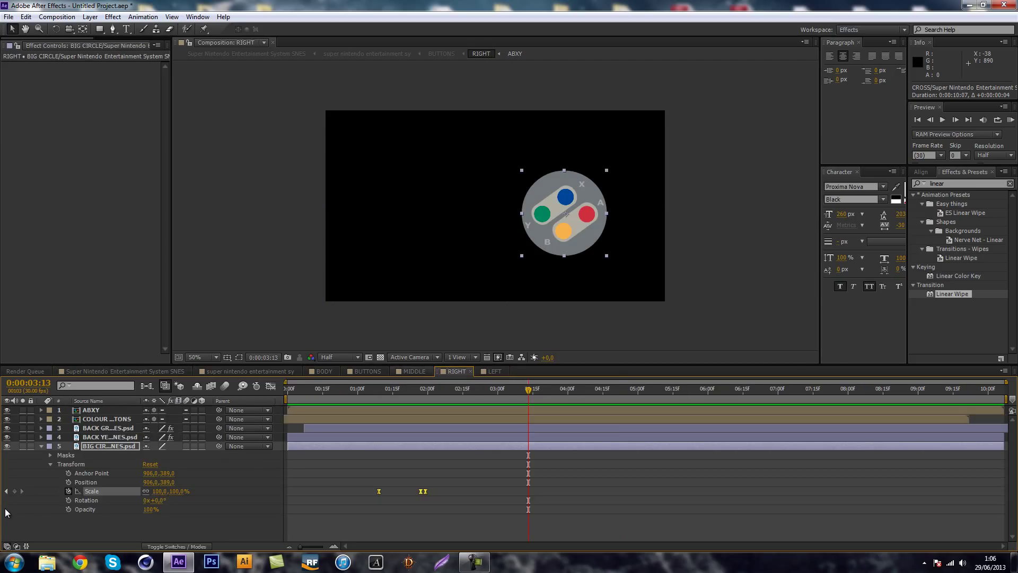
pyautogui.hotkey('shift', ',')
pyautogui.hotkey('shift', ',')
pyautogui.hotkey('shift', ',')
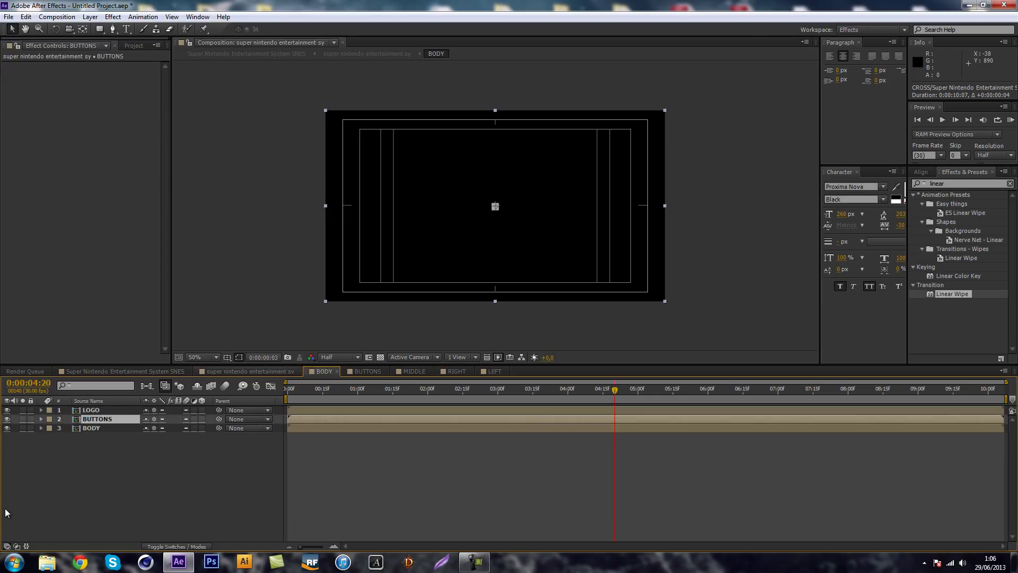
pyautogui.hotkey('shift', ',')
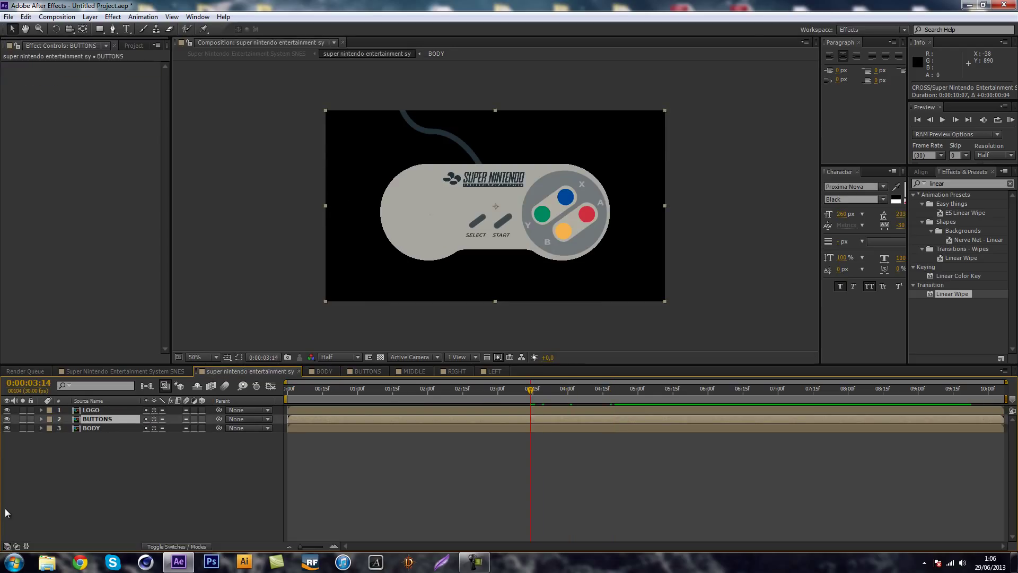
pyautogui.hotkey('shift', ',')
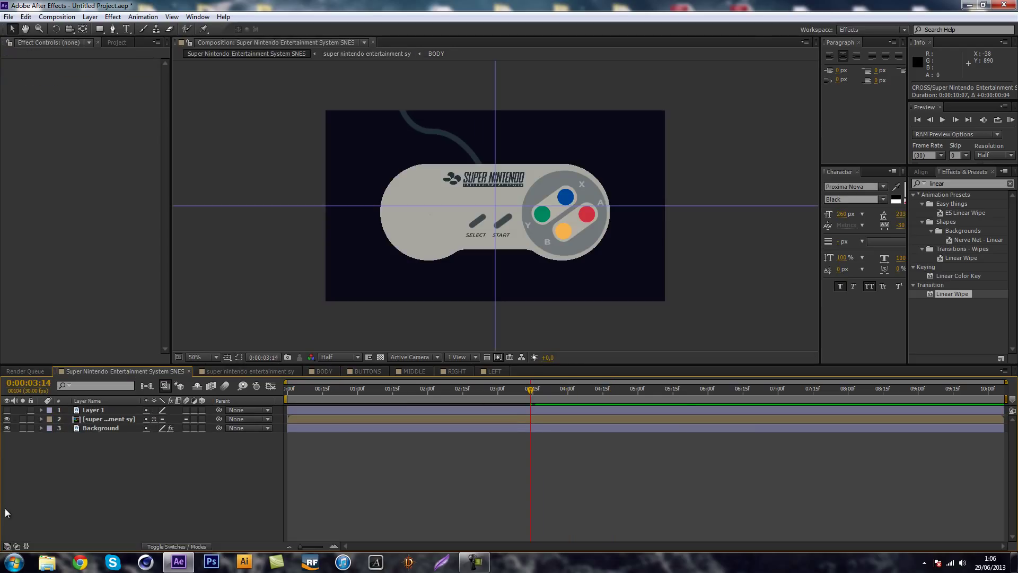
# - Rewind the main composition to 0:00:00:05 and preview the controller animation up to 0:00:01:21
pyautogui.press('pageup')
pyautogui.press('pageup')
pyautogui.press('pageup')
pyautogui.press('pageup')
pyautogui.press('pageup')
pyautogui.press('pageup')
pyautogui.press('pageup')
pyautogui.press('pageup')
pyautogui.press('pageup')
pyautogui.press('pageup')
pyautogui.press('pageup')
pyautogui.press('pageup')
pyautogui.press('pageup')
pyautogui.press('pageup')
pyautogui.press('pageup')
pyautogui.press('pageup')
pyautogui.press('pageup')
pyautogui.press('pageup')
pyautogui.press('pageup')
pyautogui.press('pageup')
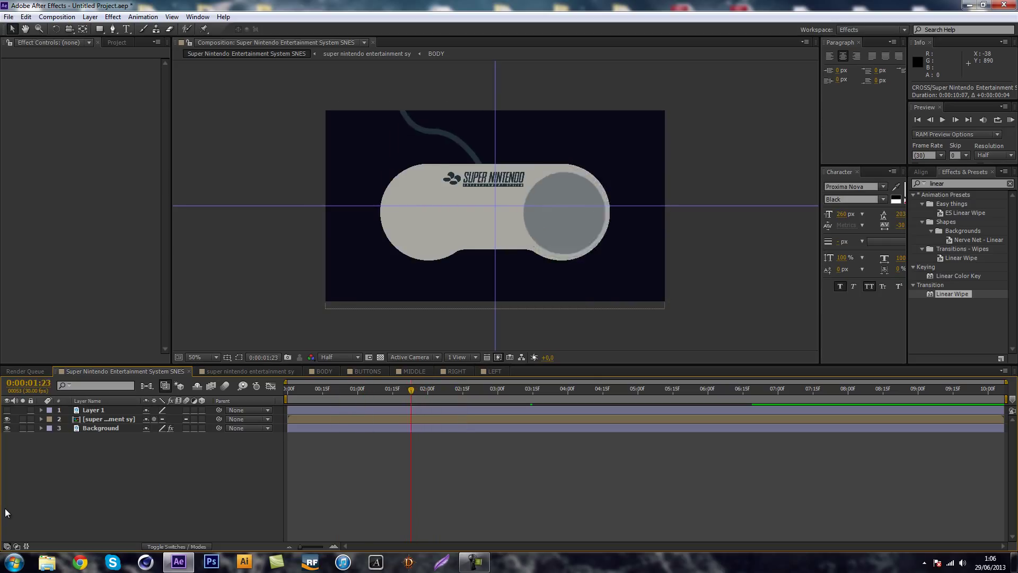
pyautogui.press('pageup')
pyautogui.press('pageup')
pyautogui.press('pageup')
pyautogui.press('pageup')
pyautogui.press('pageup')
pyautogui.press('pageup')
pyautogui.press('pageup')
pyautogui.press('pageup')
pyautogui.press('pageup')
pyautogui.press('pageup')
pyautogui.press('pageup')
pyautogui.press('pageup')
pyautogui.press('pageup')
pyautogui.press('pageup')
pyautogui.press('pageup')
pyautogui.press('pageup')
pyautogui.press('pageup')
pyautogui.press('pageup')
pyautogui.press('pageup')
pyautogui.press('pageup')
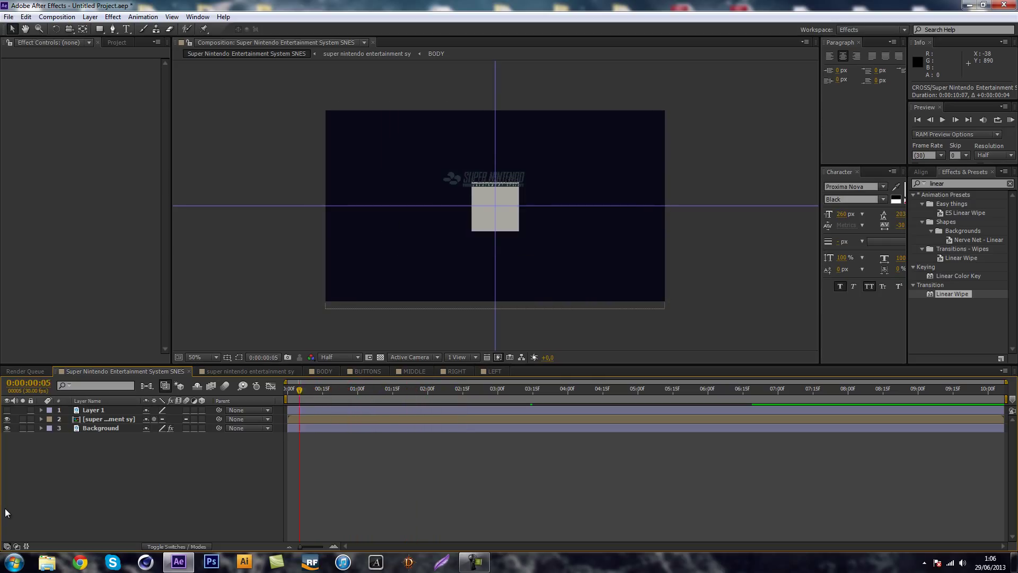
pyautogui.press('space')
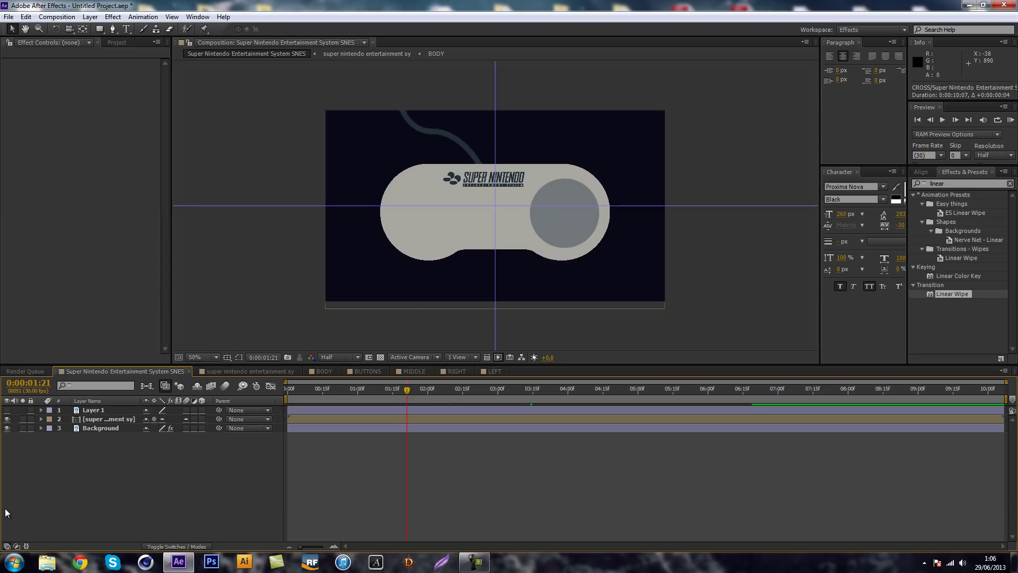
# - Open the LOGO composition nested inside the super nintendo entertainment sy composition
pyautogui.hotkey('alt', 'shift', '.')
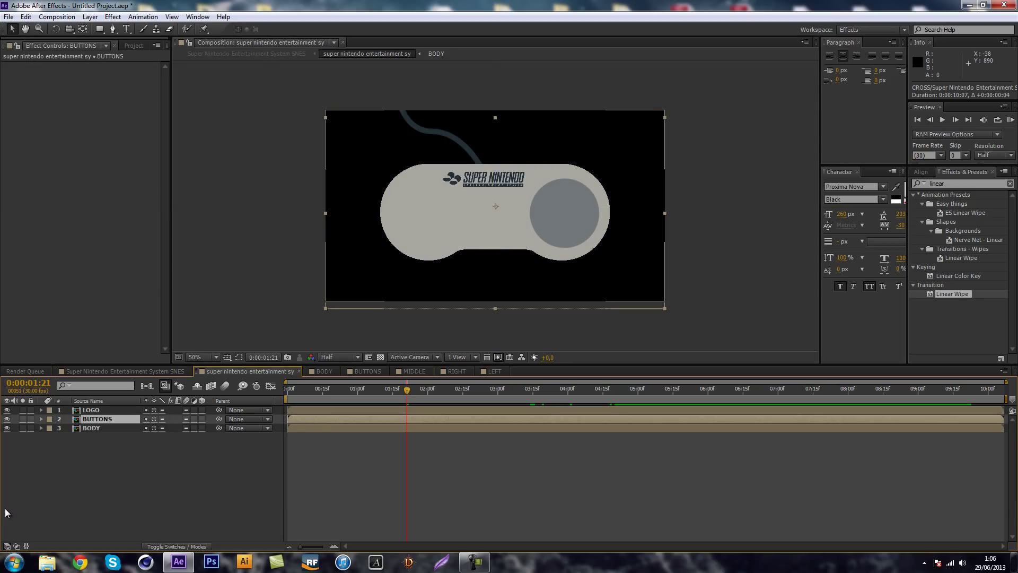
pyautogui.hotkey('ctrl', 'Up')
pyautogui.press('KP_Enter')
# - Pre-compose the LOGO THINGYZ and LOGO TEXT layers together, keeping the default name
pyautogui.hotkey('ctrl', 'Up')
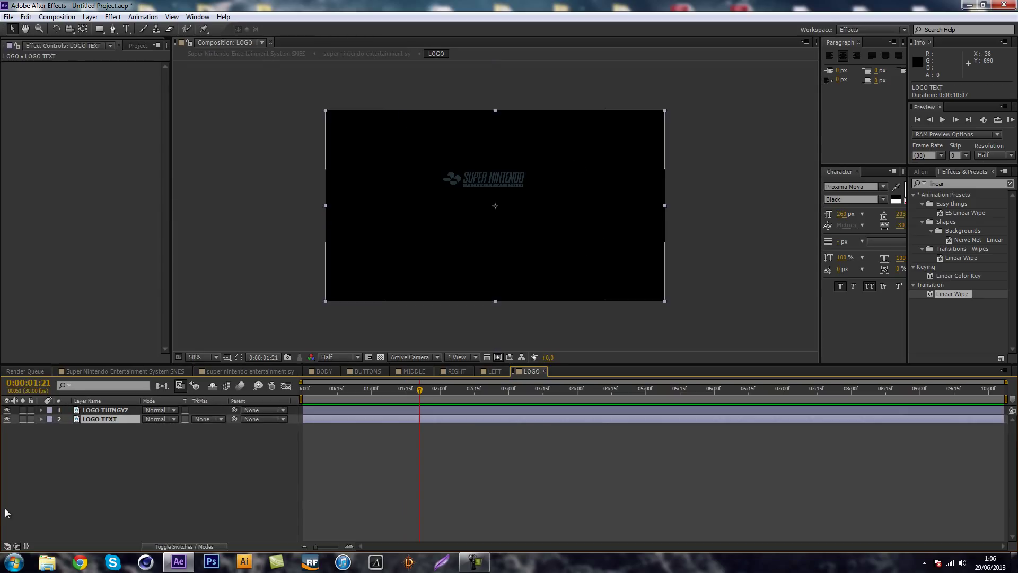
pyautogui.hotkey('ctrl', 'Up')
pyautogui.hotkey('ctrl', 'shift', 'Down')
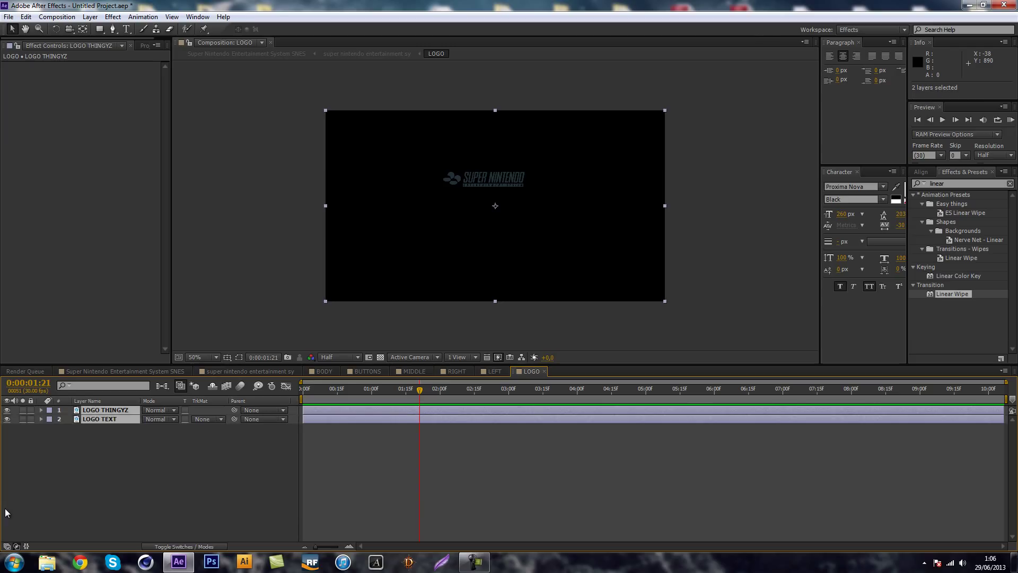
pyautogui.hotkey('alt', 'l')
pyautogui.press('Up')
pyautogui.press('Up')
pyautogui.press('Up')
pyautogui.press('Up')
pyautogui.press('Up')
pyautogui.press('Up')
pyautogui.press('Up')
pyautogui.press('Return')
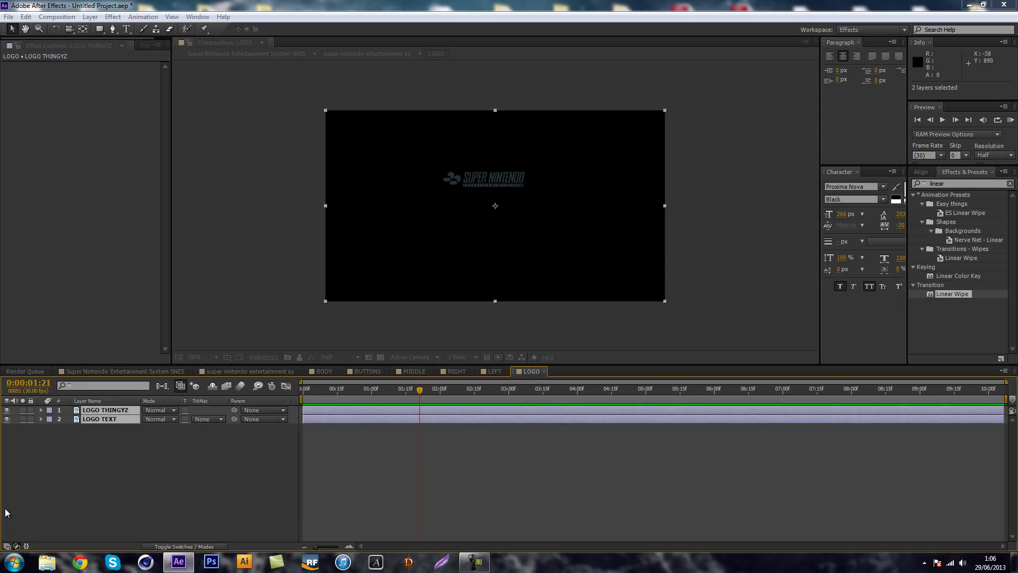
pyautogui.press('Return')
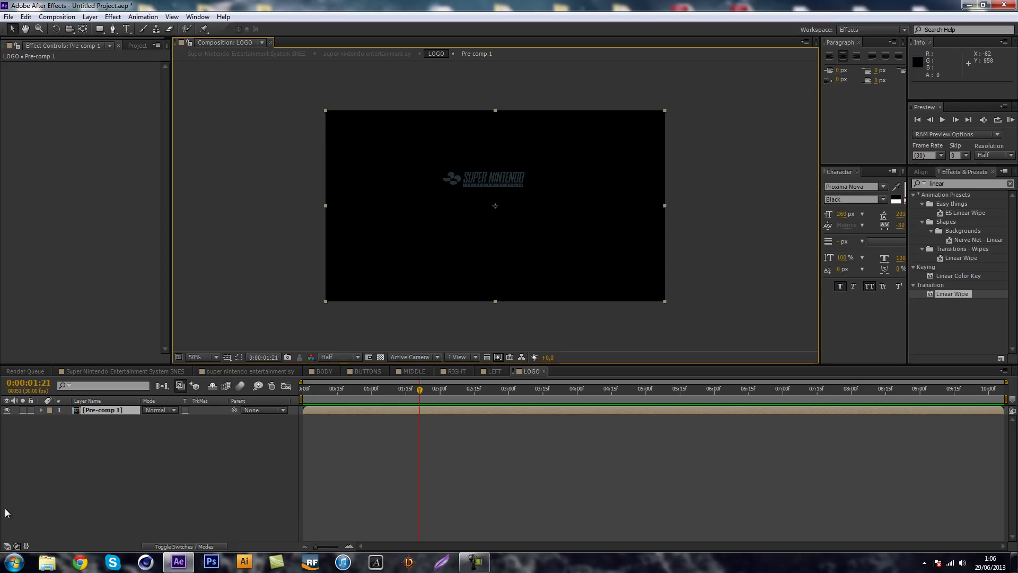
# - Deselect the pre-composed logo layer and activate the Rectangle tool with the logo magnified to 200%
pyautogui.click(159, 437)
pyautogui.rightClick(159, 437)
pyautogui.click(159, 440)
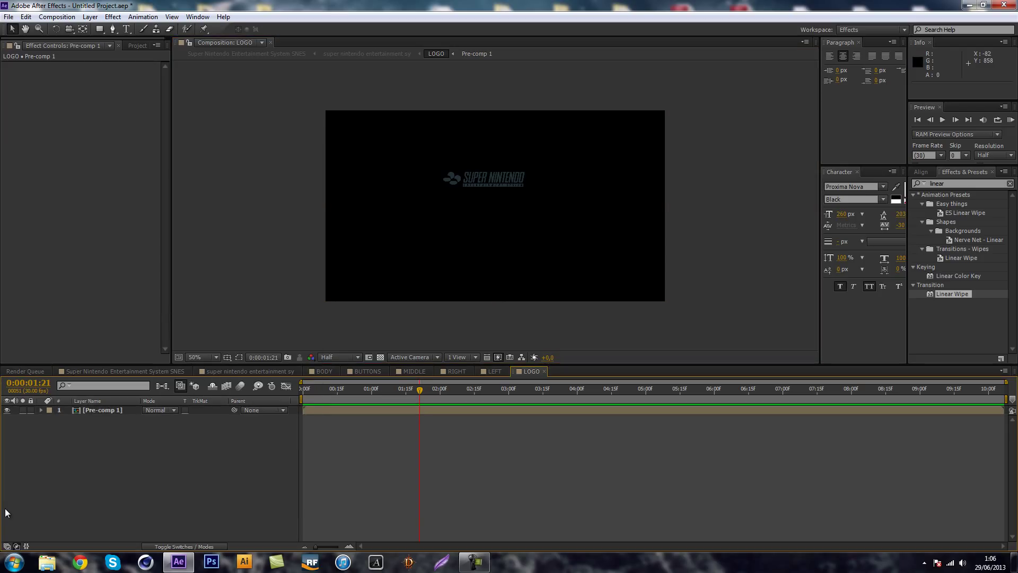
pyautogui.press('q')
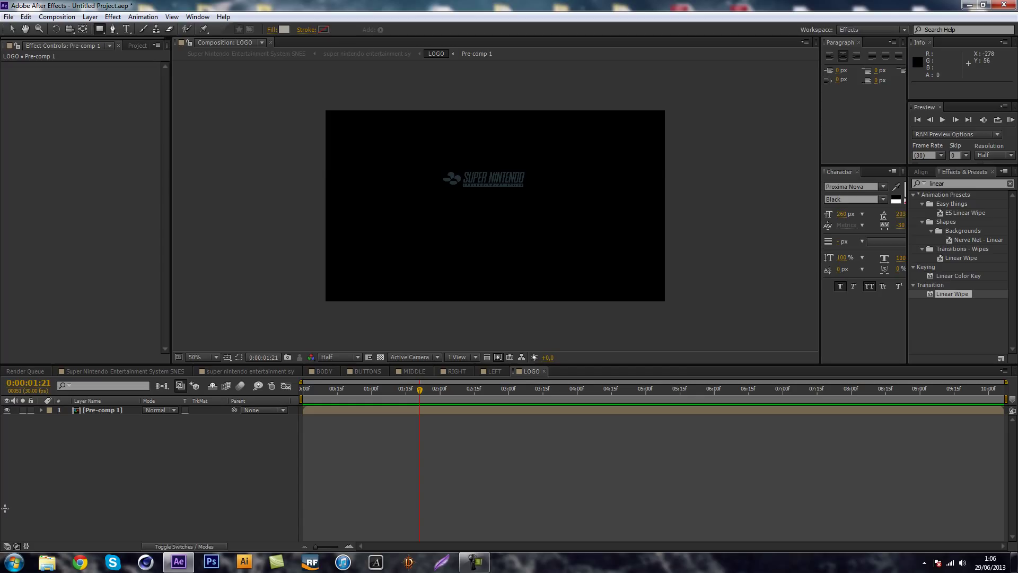
pyautogui.press('.')
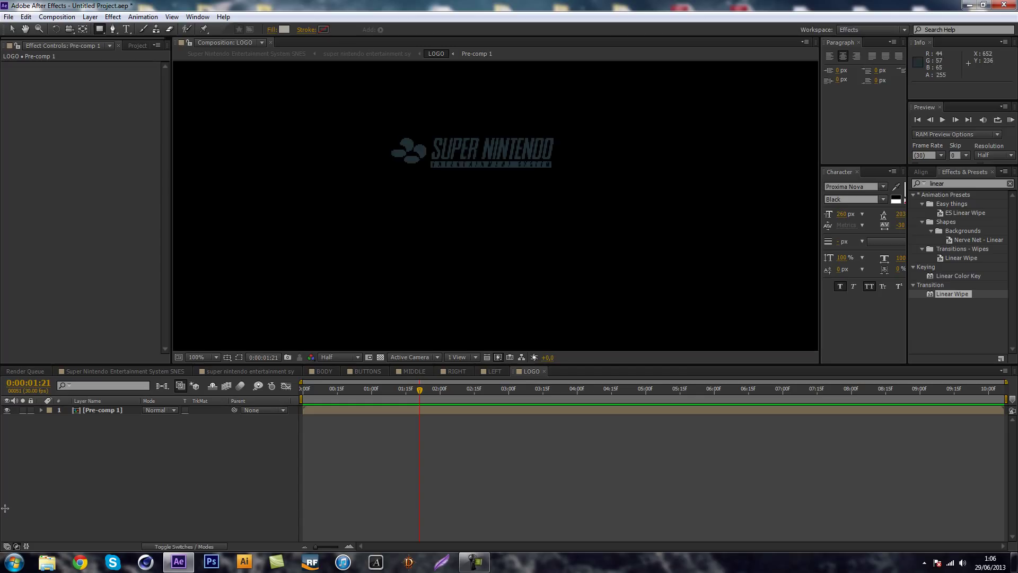
pyautogui.press('h')
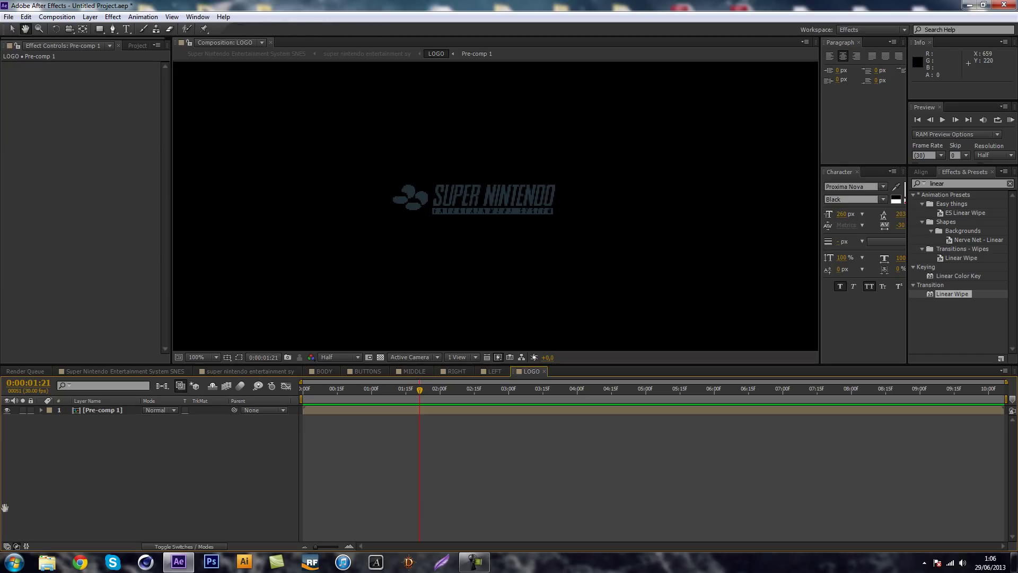
pyautogui.press('.')
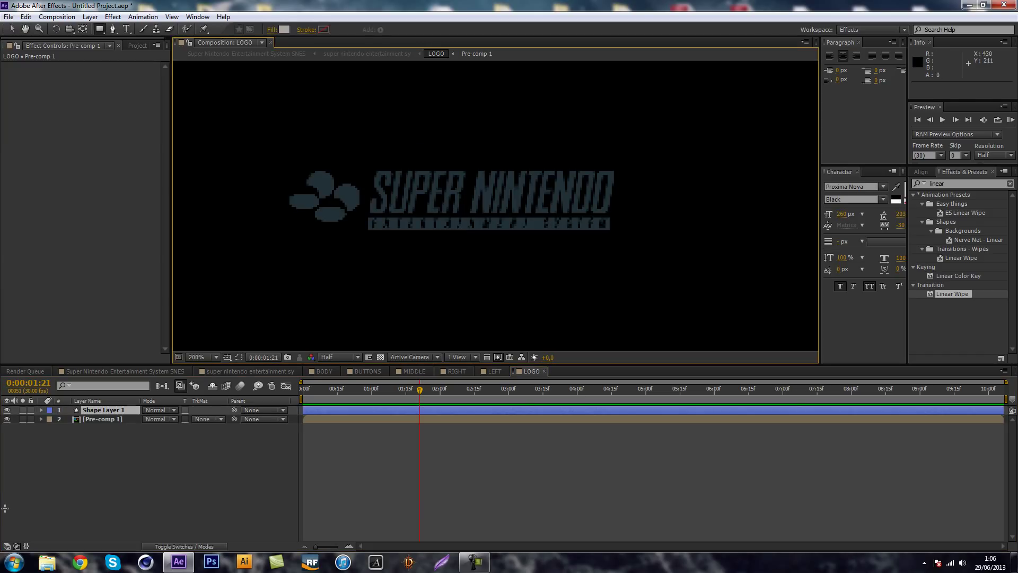
pyautogui.moveTo(275, 149); pyautogui.dragTo(617, 225)
pyautogui.hotkey('ctrl', 'z')
pyautogui.hotkey('ctrl', 'z')
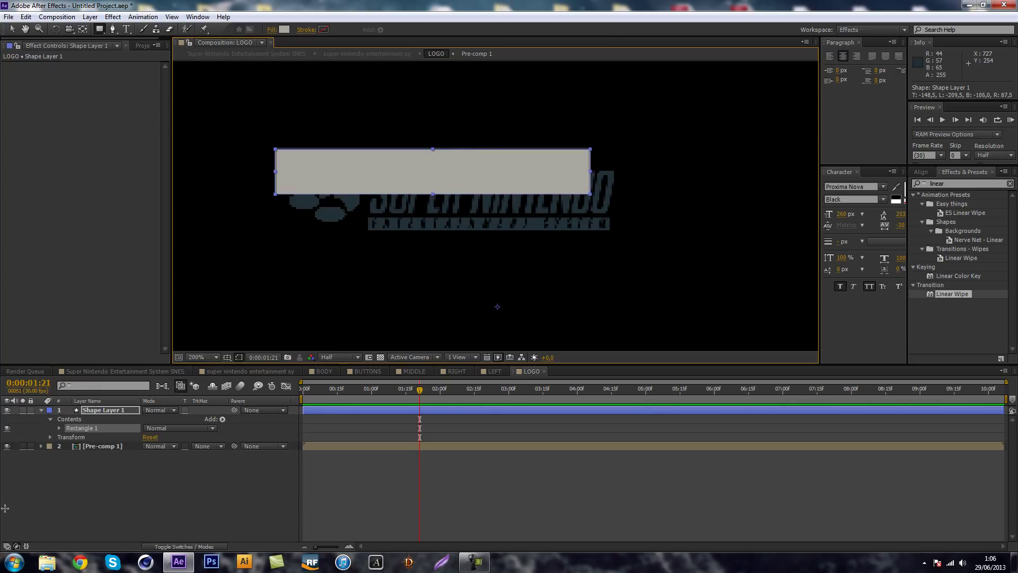
# - Draw a rectangle shape layer that just covers the whole logo and use it as the pre-composed logo's alpha matte
pyautogui.moveTo(633, 167)
pyautogui.mouseDown()
pyautogui.moveTo(412, 231)
pyautogui.moveTo(280, 233)
pyautogui.mouseUp()
pyautogui.click(5, 508)
pyautogui.press(',')
pyautogui.press(',')
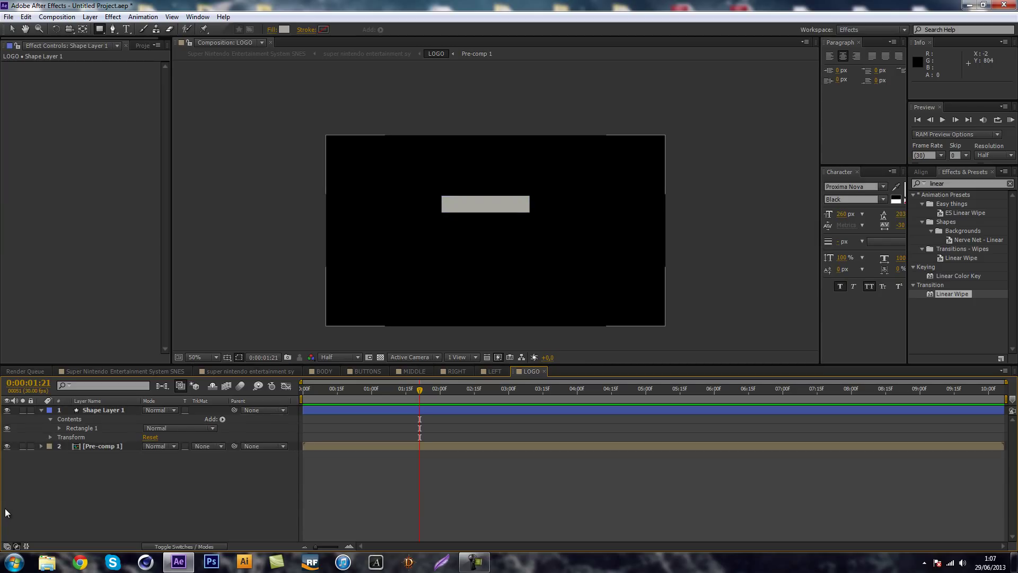
pyautogui.click(208, 446)
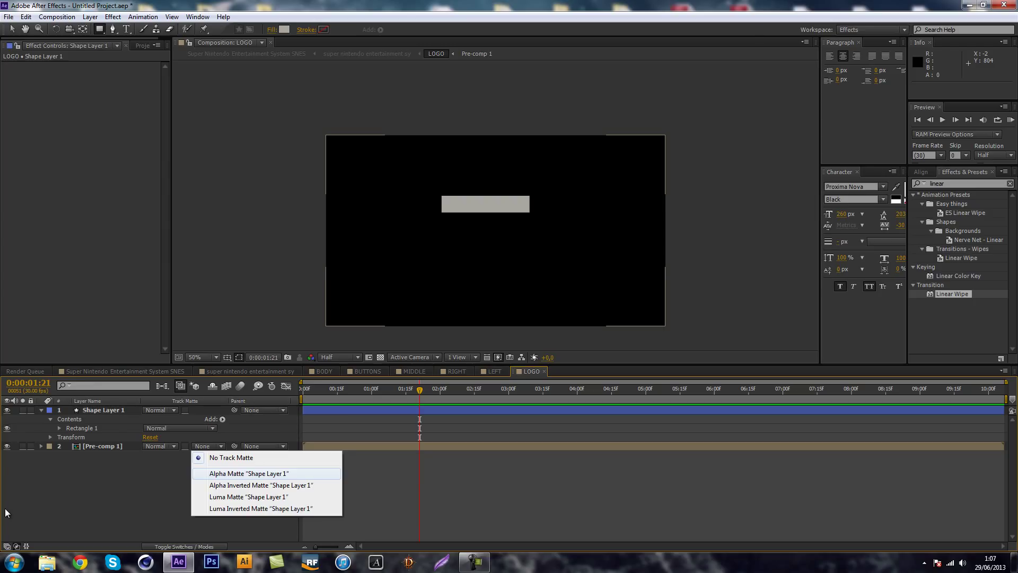
pyautogui.click(250, 468)
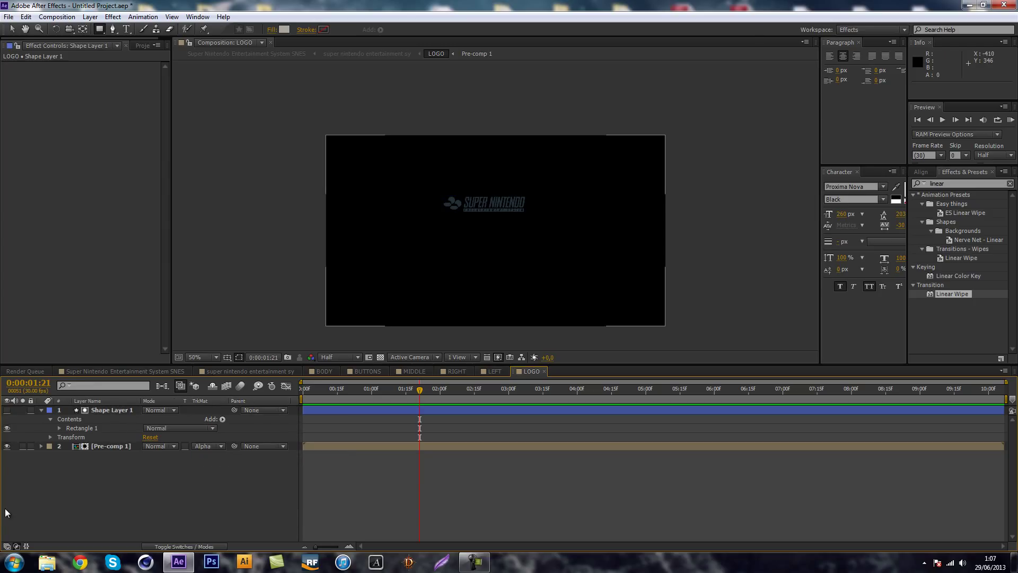
# - Add a position keyframe of 640, 360 to the pre-composed logo layer at 0:00:01:21
pyautogui.click(42, 446)
pyautogui.click(51, 455)
pyautogui.click(68, 473)
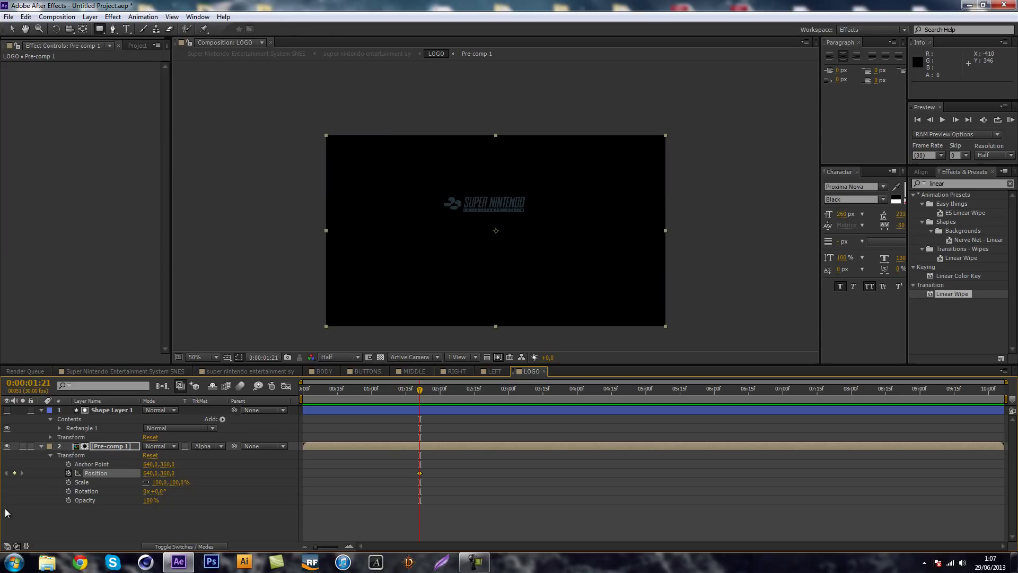
# - Give the pre-composed logo a lower starting position of Y 427 at 0:00:01:01 and preview its rise through the matte
pyautogui.click(126, 371)
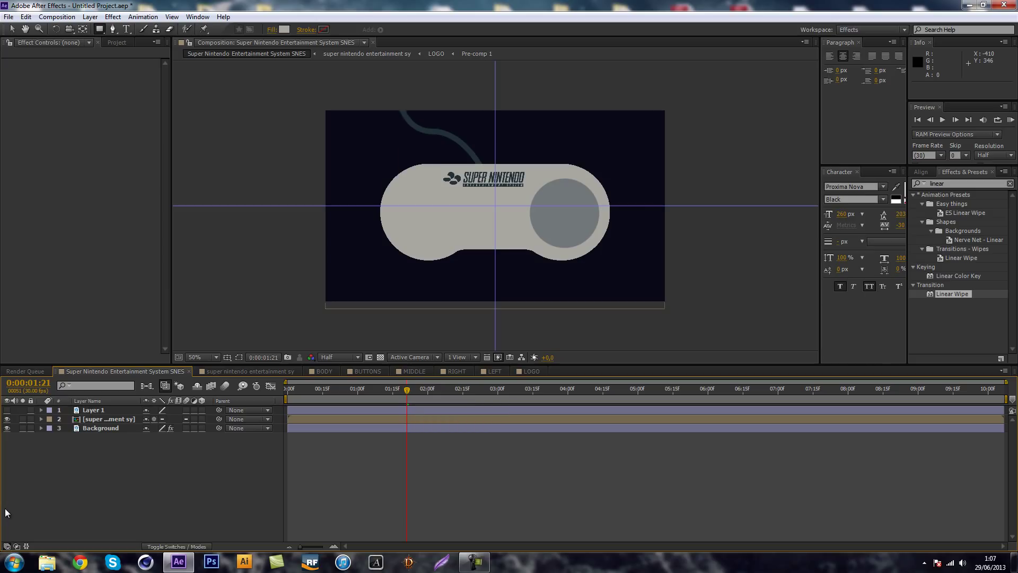
pyautogui.click(324, 371)
pyautogui.click(91, 428)
pyautogui.press('u')
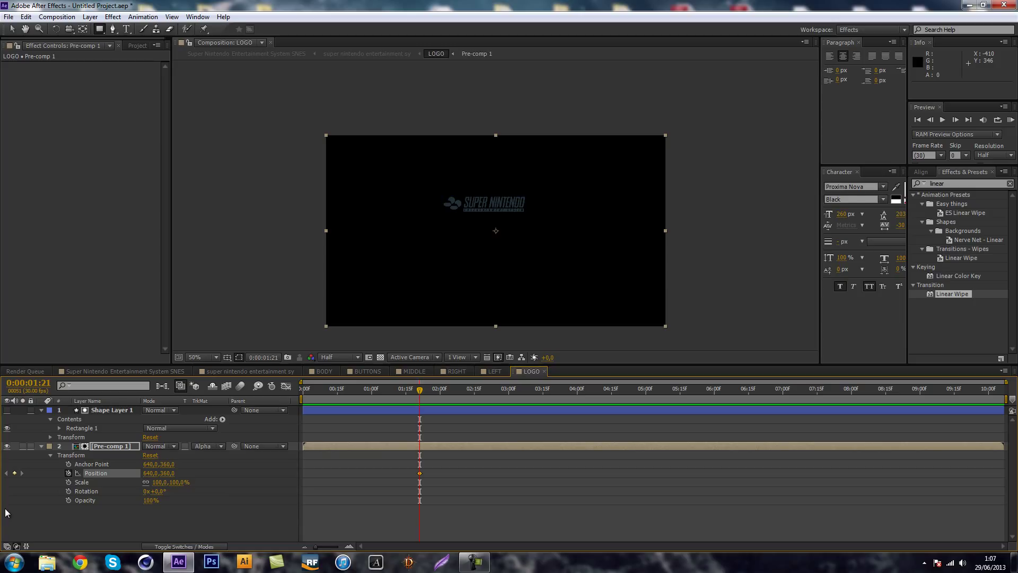
pyautogui.hotkey('shift', 'pageup')
pyautogui.hotkey('shift', 'pageup')
pyautogui.moveTo(5, 512); pyautogui.dragTo(5, 510)
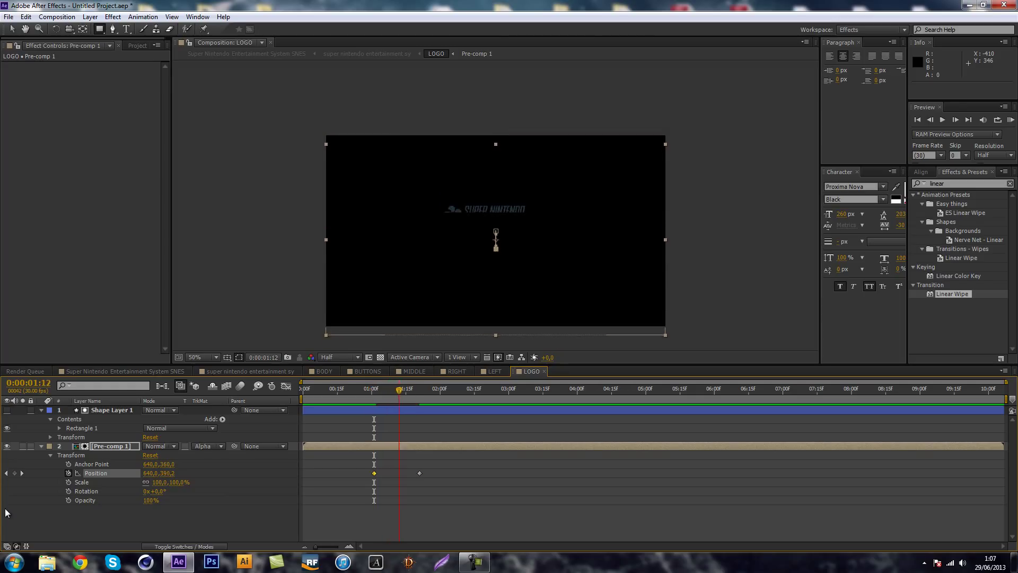
pyautogui.press('space')
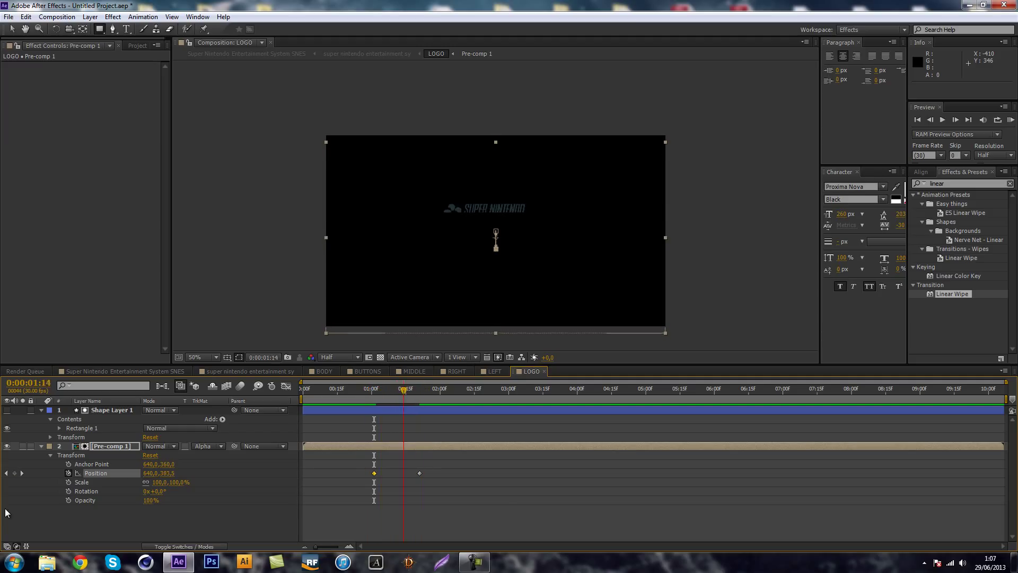
pyautogui.press('space')
# - Apply Easy Ease to both position keyframes of the pre-composed logo
pyautogui.moveTo(453, 485); pyautogui.dragTo(367, 470)
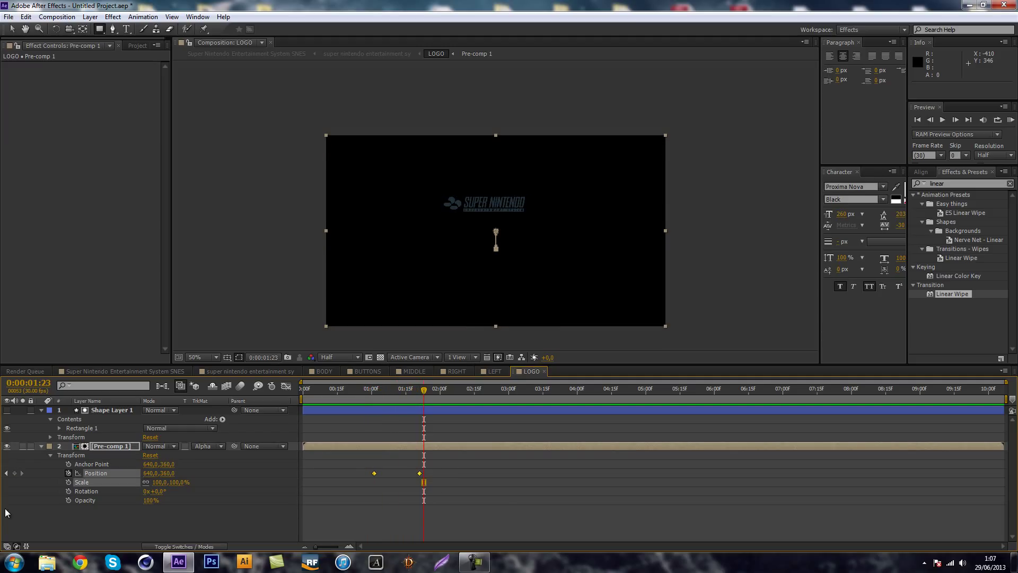
pyautogui.rightClick(419, 473)
pyautogui.moveTo(467, 467)
pyautogui.click(563, 480)
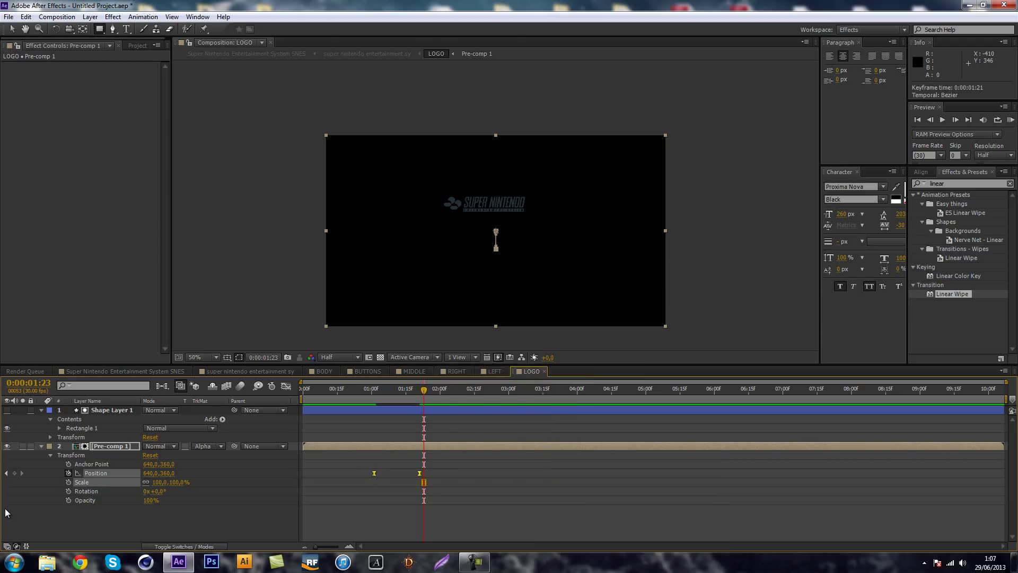
pyautogui.click(475, 562)
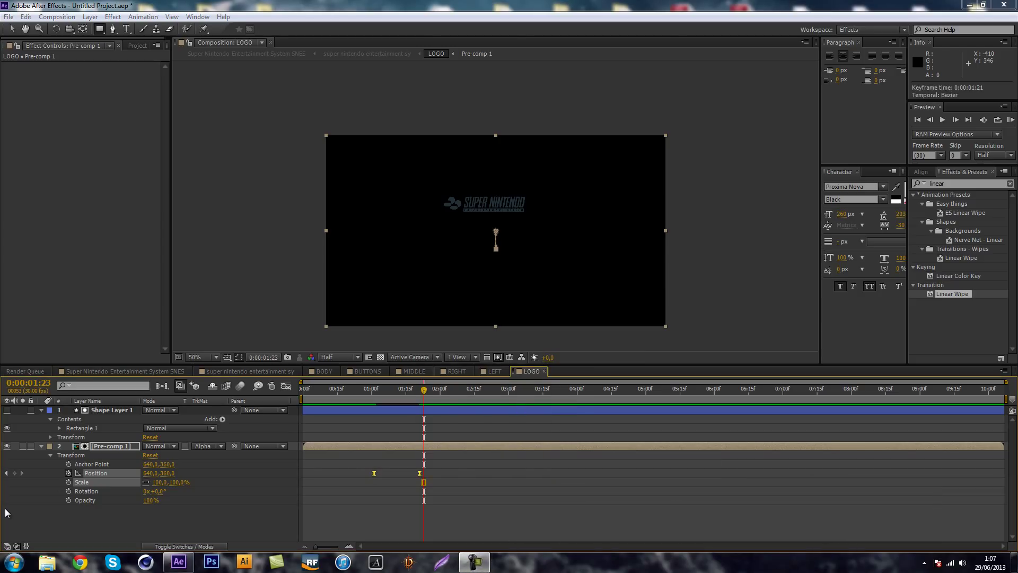
# - Show the logo's Position curves in the Graph Editor, fit them to the view and select their keyframes
pyautogui.hotkey('shift', 'F3')
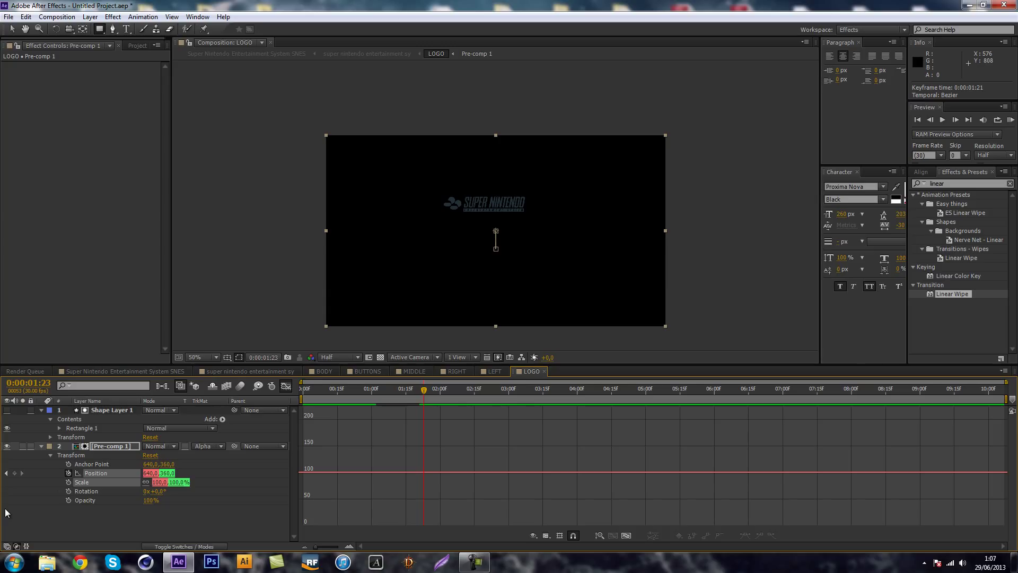
pyautogui.press('j')
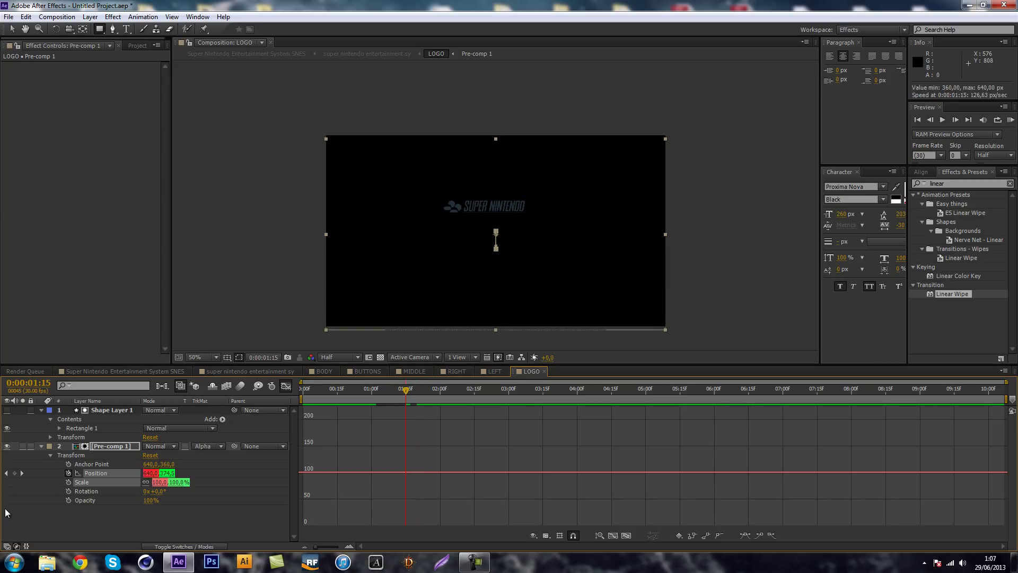
pyautogui.click(6, 512)
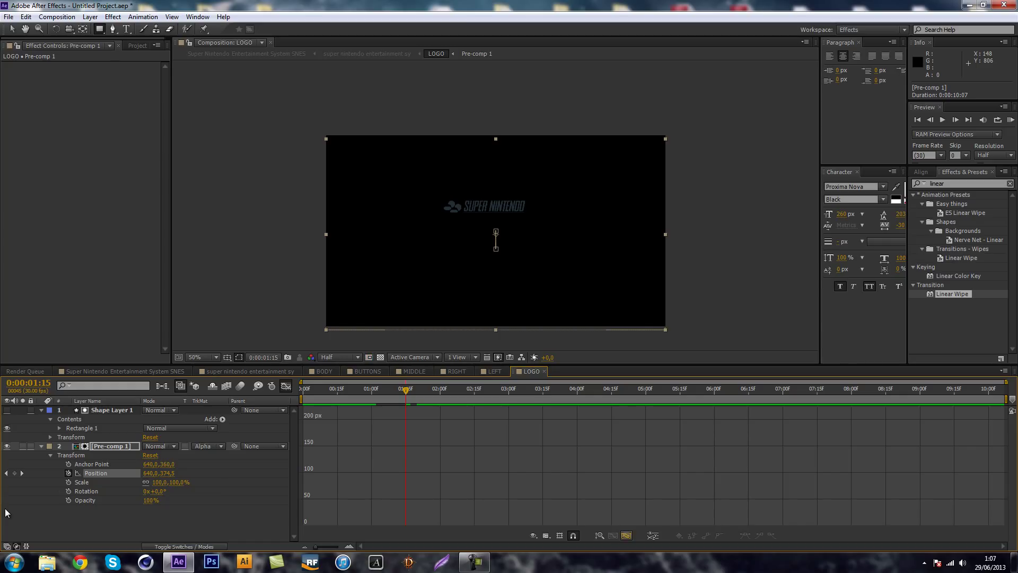
pyautogui.click(627, 535)
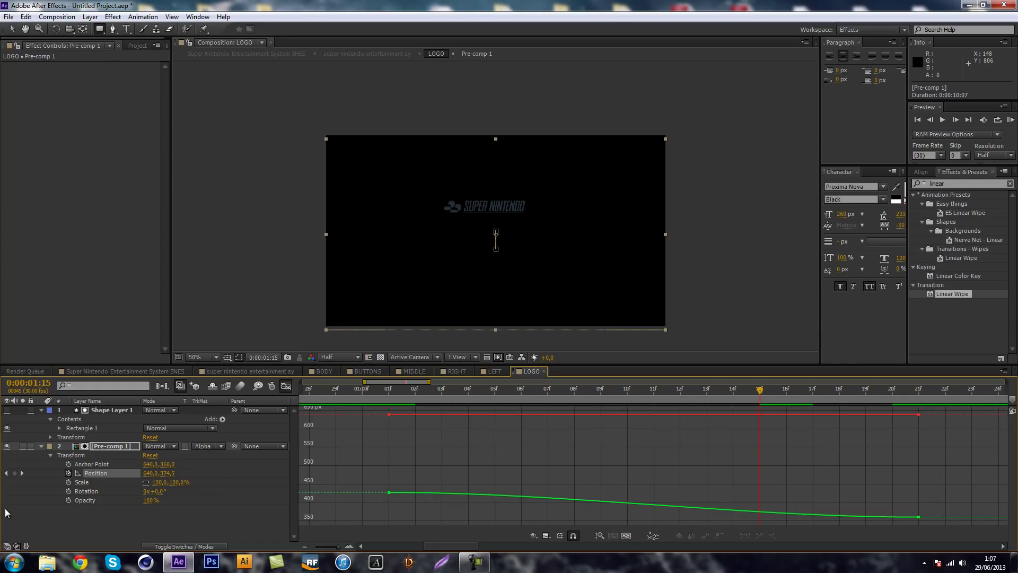
pyautogui.hotkey('ctrl', 'alt', 'a')
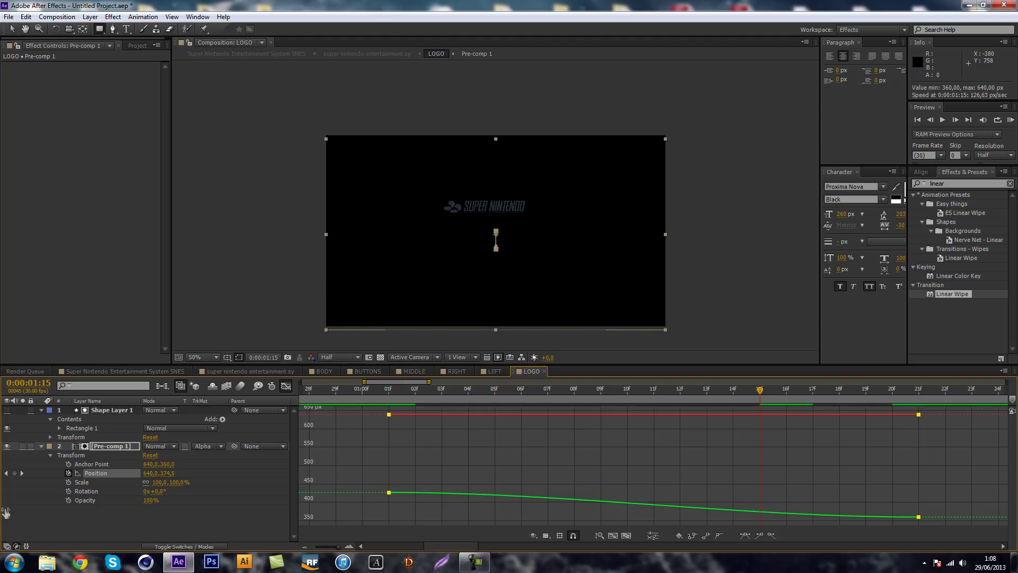
# - Separate the logo layer's Position into individual X and Y dimensions
pyautogui.rightClick(97, 473)
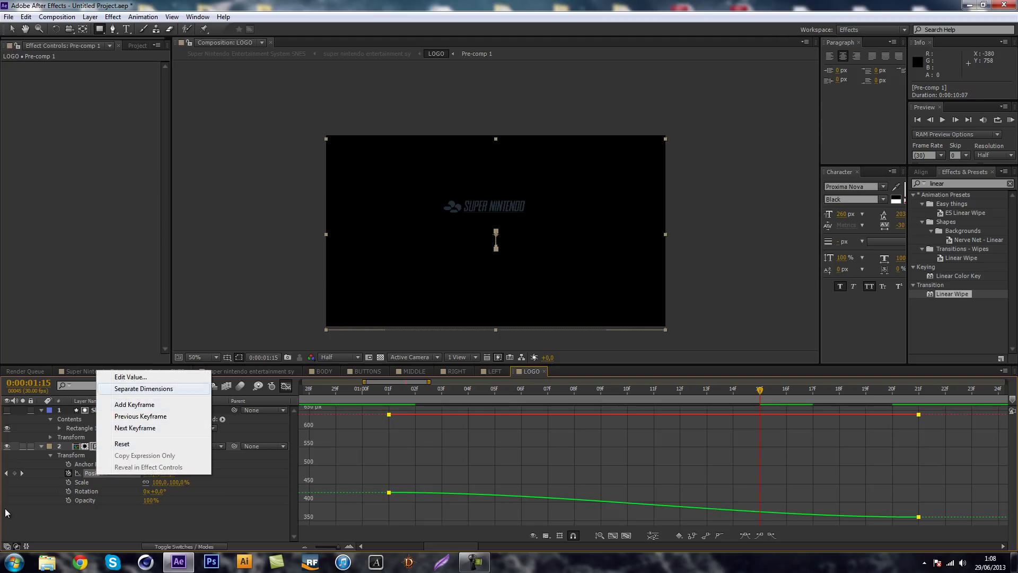
pyautogui.click(144, 389)
pyautogui.click(103, 524)
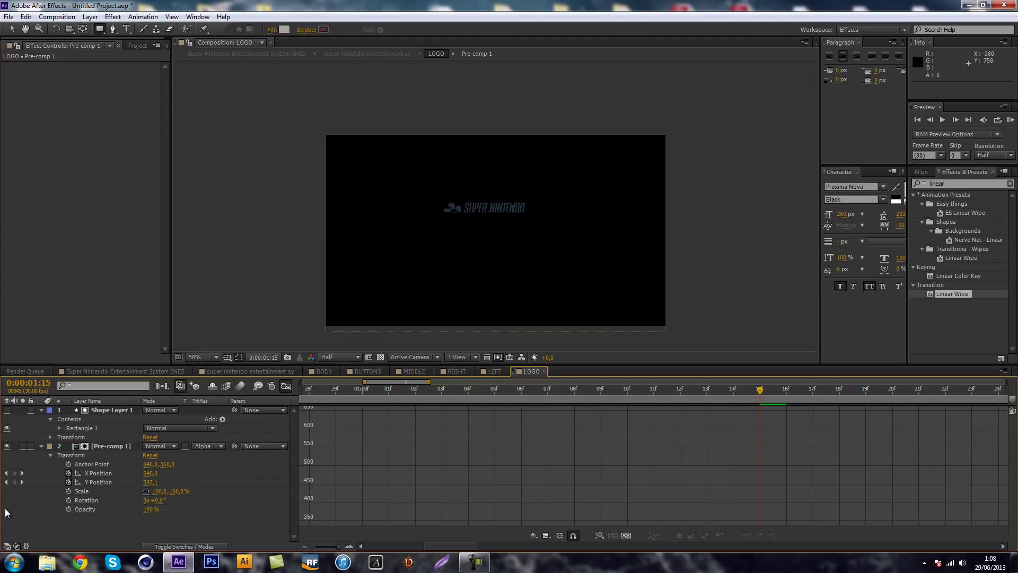
# - Reshape the logo's Y Position curve by extending the last keyframe's ease handle back to about frame 14, dipping slightly past the end value, and preview it
pyautogui.click(98, 483)
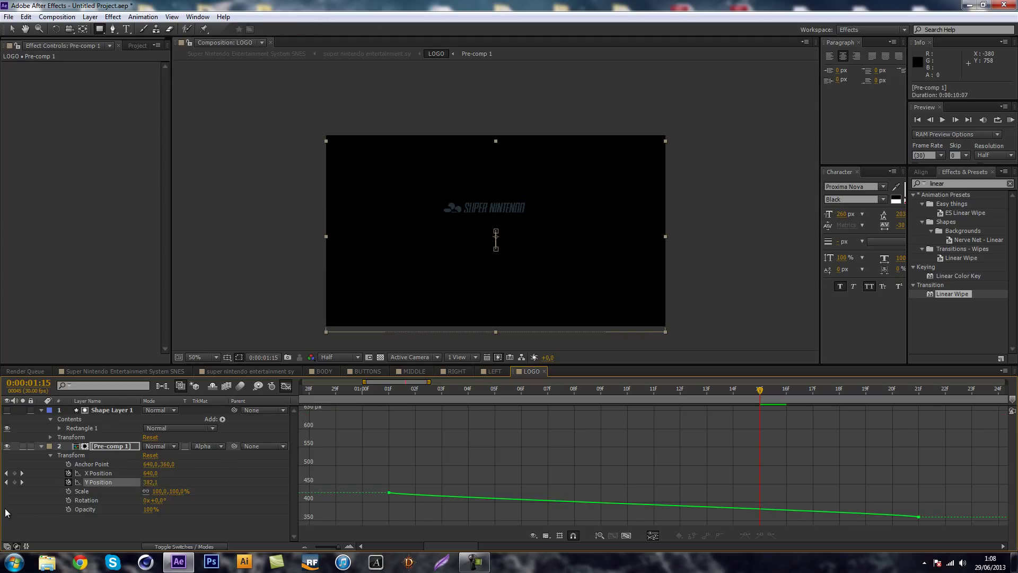
pyautogui.moveTo(953, 488)
pyautogui.mouseDown()
pyautogui.moveTo(555, 491)
pyautogui.moveTo(432, 437)
pyautogui.mouseUp()
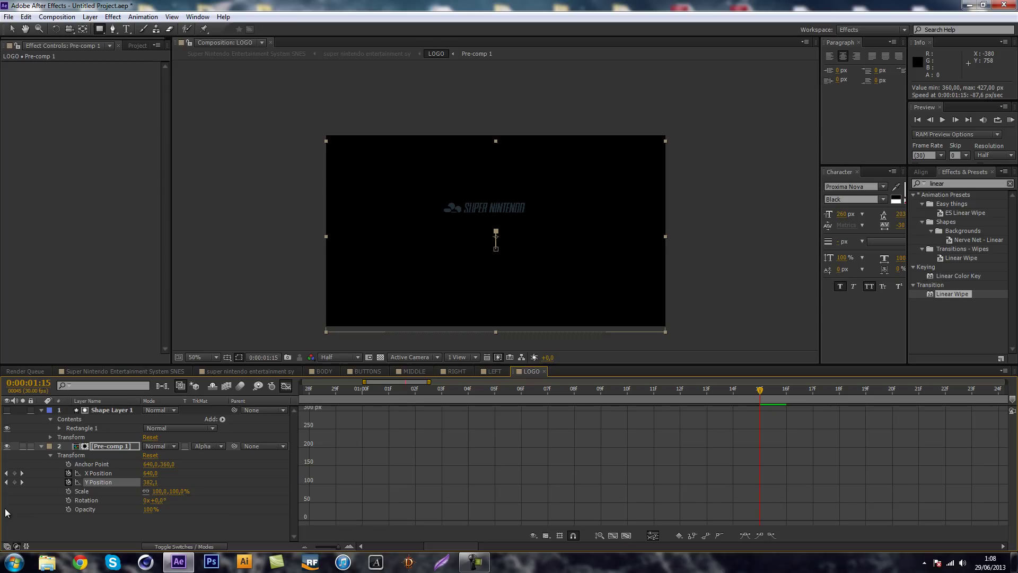
pyautogui.click(626, 536)
pyautogui.moveTo(963, 515); pyautogui.dragTo(697, 495)
pyautogui.moveTo(942, 524); pyautogui.dragTo(334, 407)
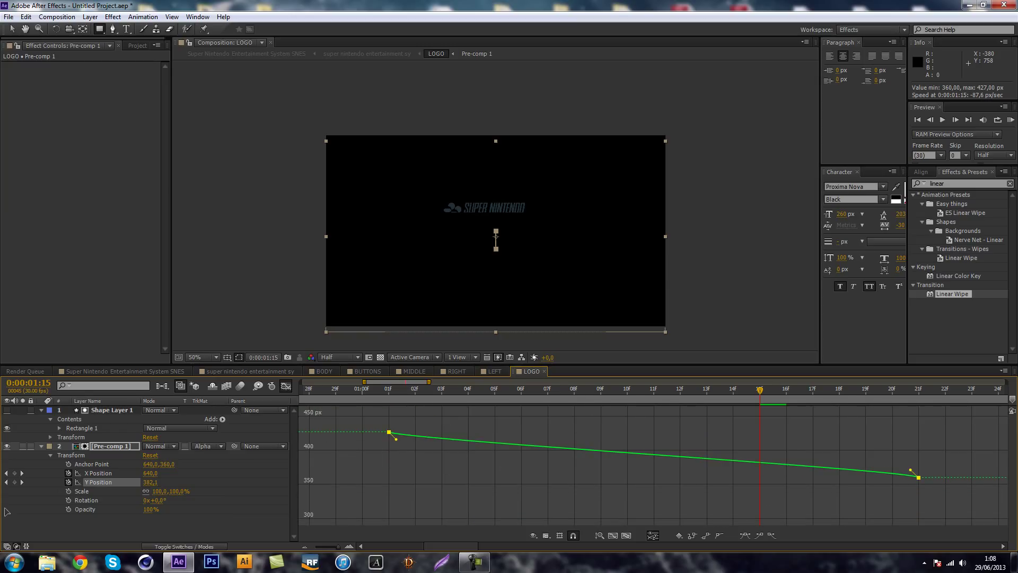
pyautogui.moveTo(911, 470)
pyautogui.mouseDown()
pyautogui.moveTo(816, 493)
pyautogui.moveTo(725, 489)
pyautogui.mouseUp()
pyautogui.press('space')
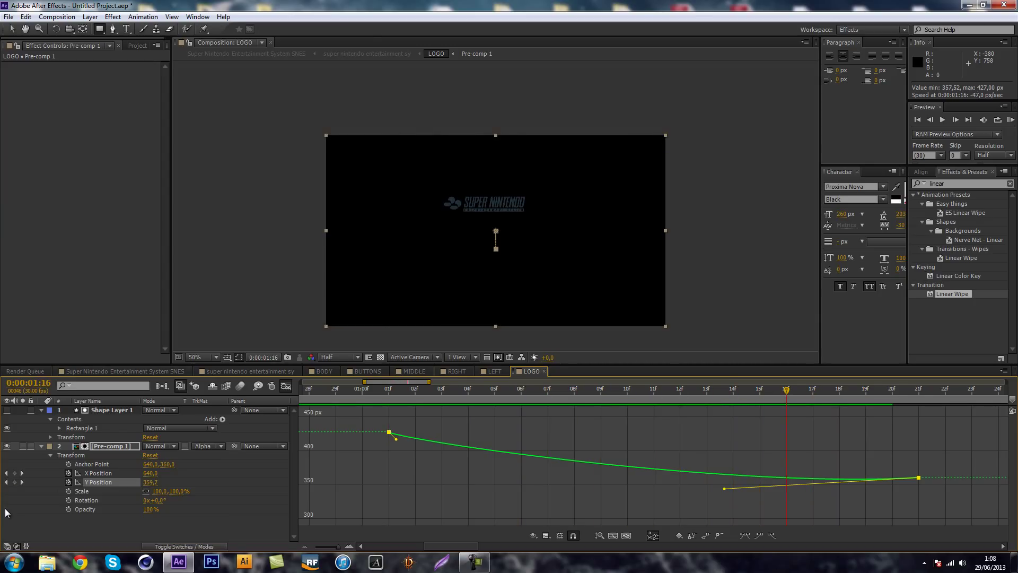
# - Return to the main Super Nintendo Entertainment System SNES composition and play a RAM preview of the whole controller animation
pyautogui.hotkey('shift', 'Escape')
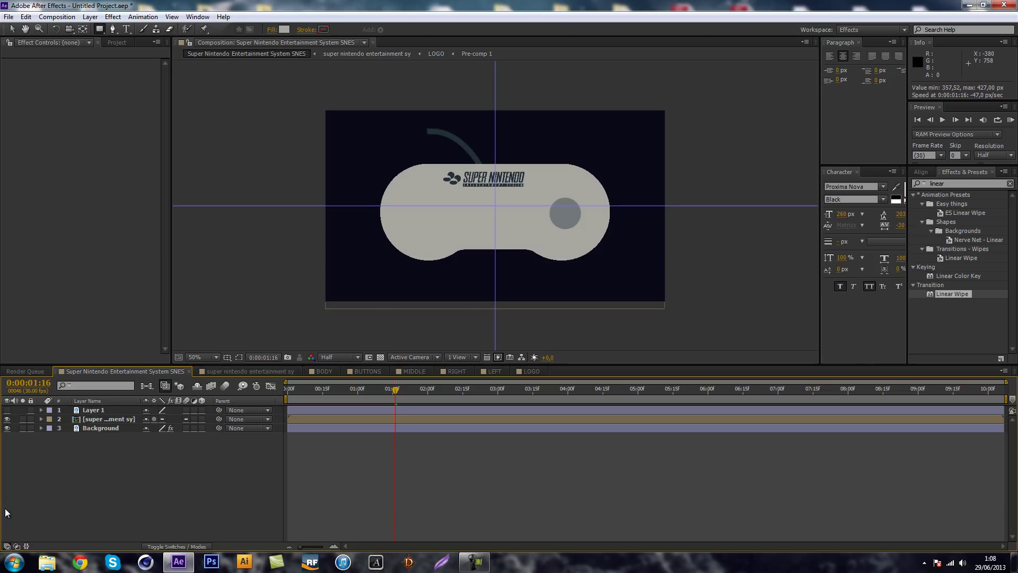
pyautogui.press('KP_0')
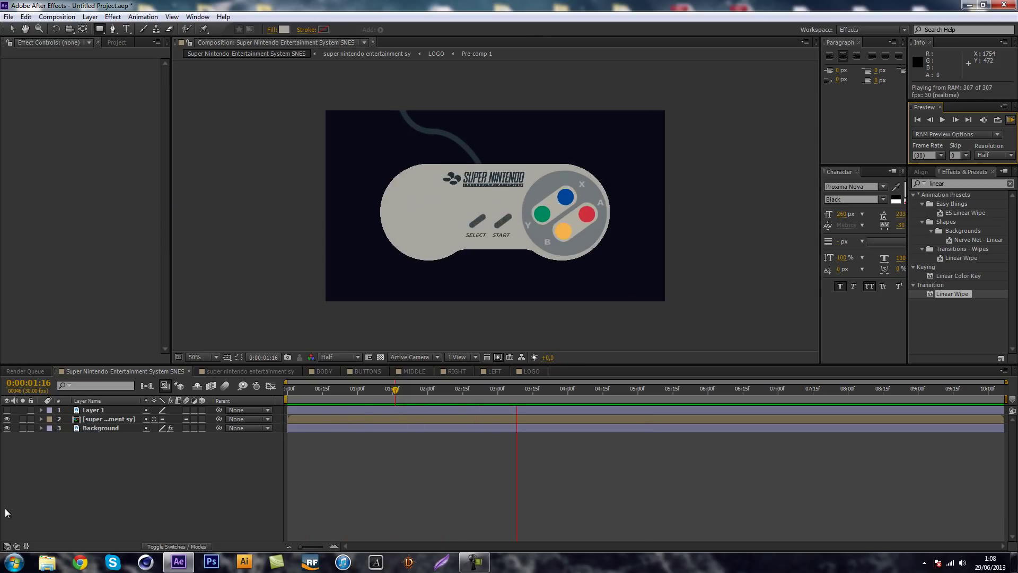
pyautogui.press('space')
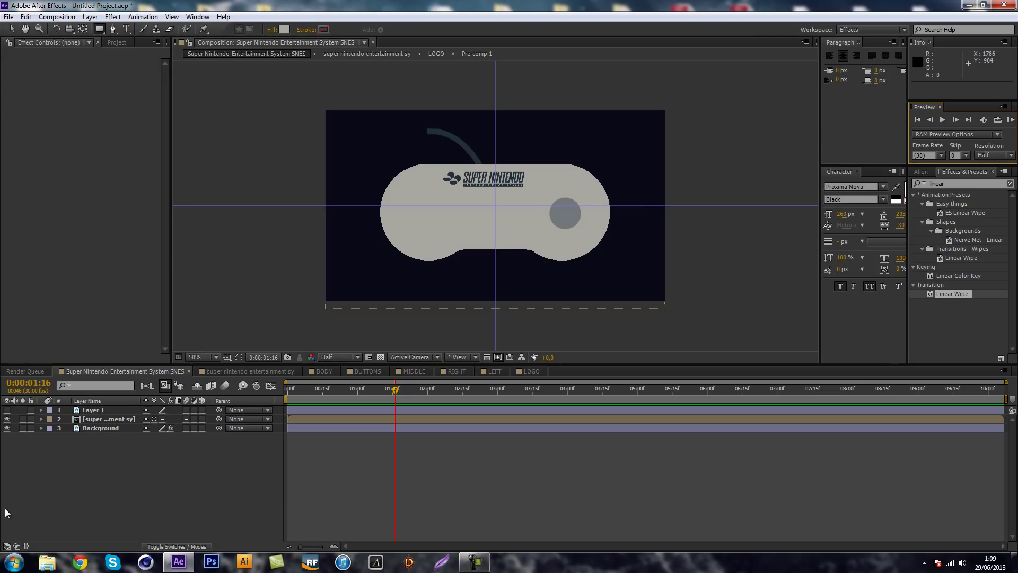
pyautogui.press('space')
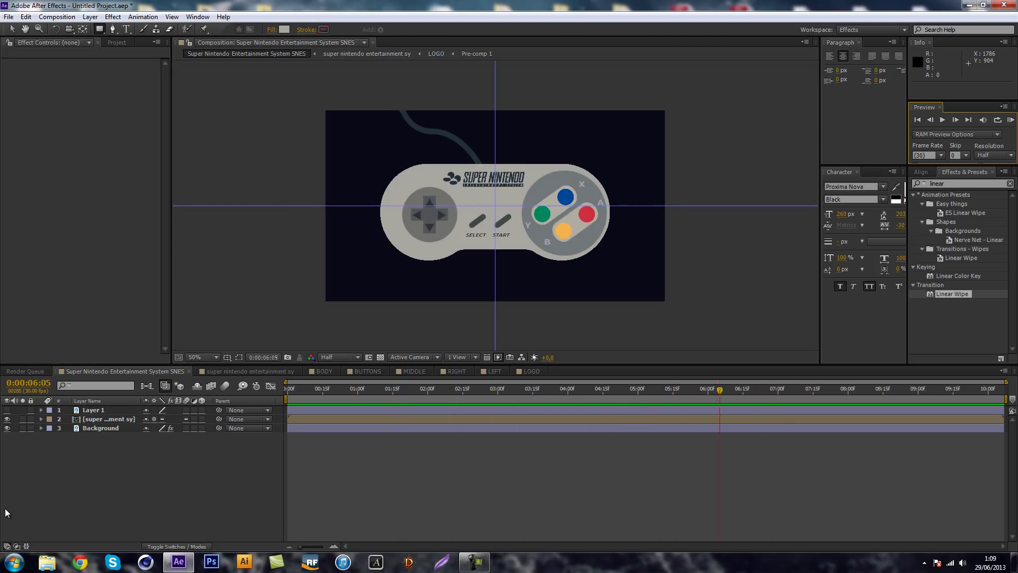
pyautogui.press('space')
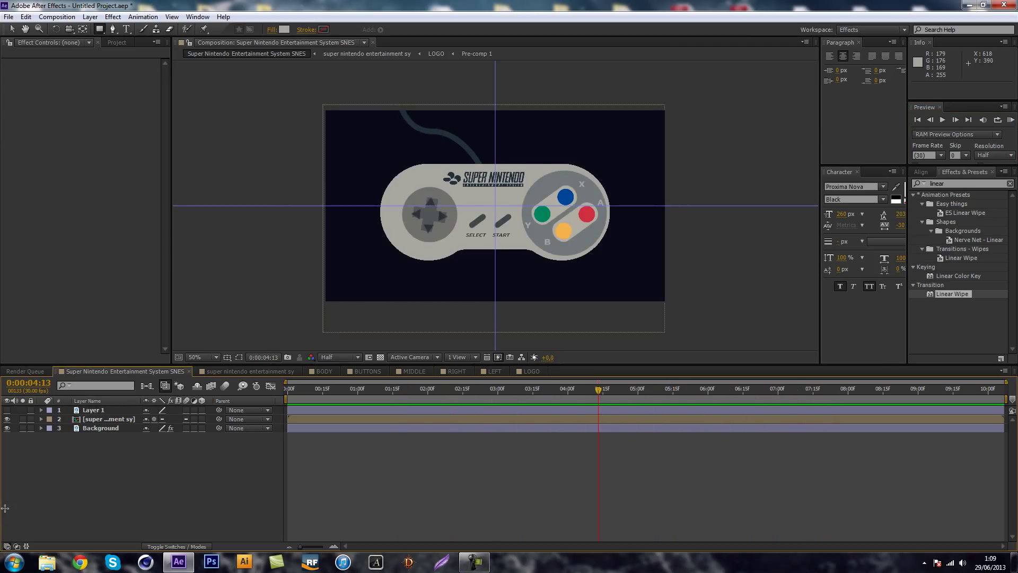
pyautogui.press('/')
pyautogui.press(',')
pyautogui.press('space')
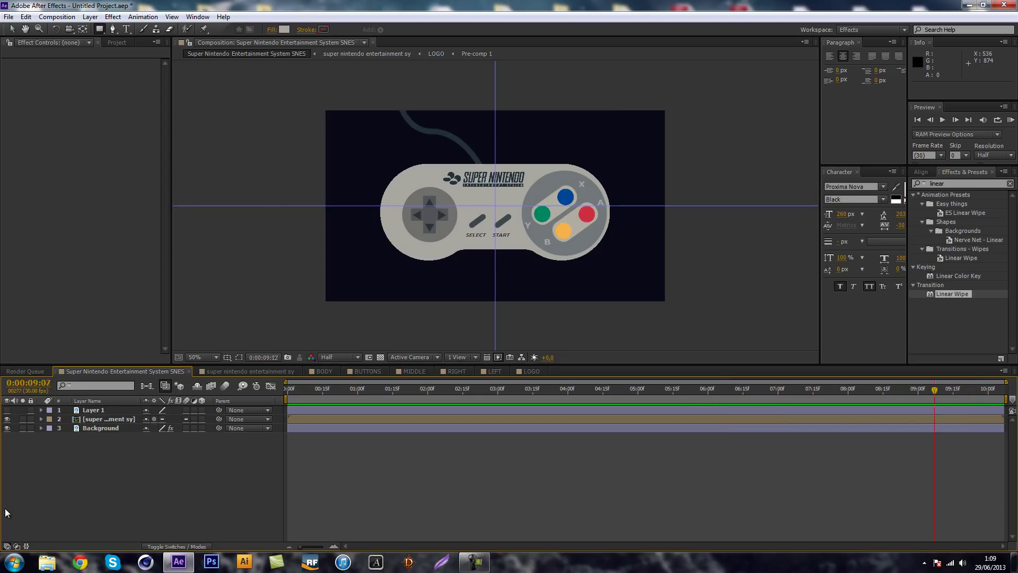
# - Examine how the controller's buttons, labels and D-pad build up at different times between about 2 and 6 seconds
pyautogui.press('pageup')
pyautogui.press('pageup')
pyautogui.press('pageup')
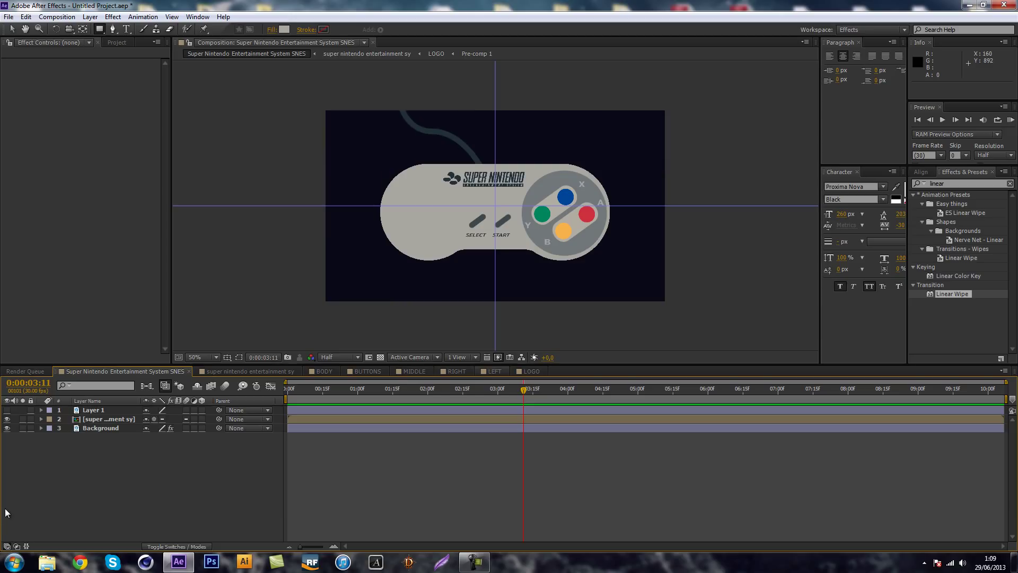
pyautogui.press('k')
pyautogui.press('j')
pyautogui.press('k')
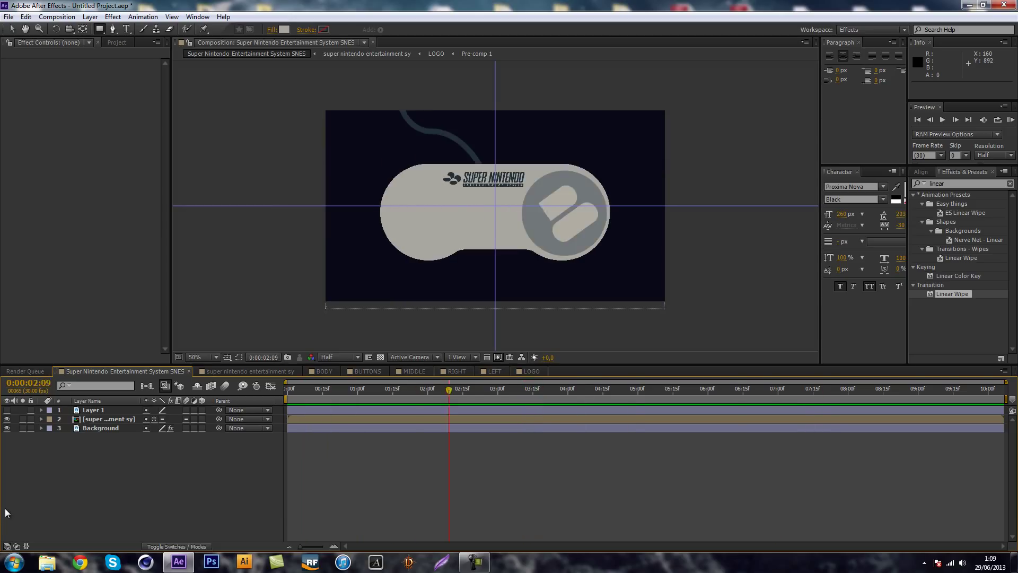
pyautogui.press('k')
pyautogui.press('k')
pyautogui.press('k')
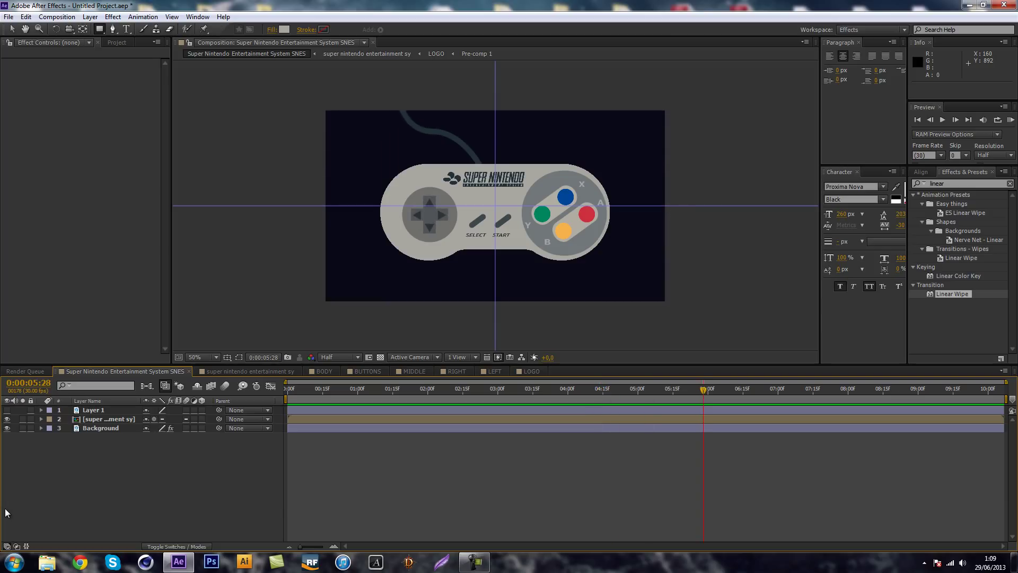